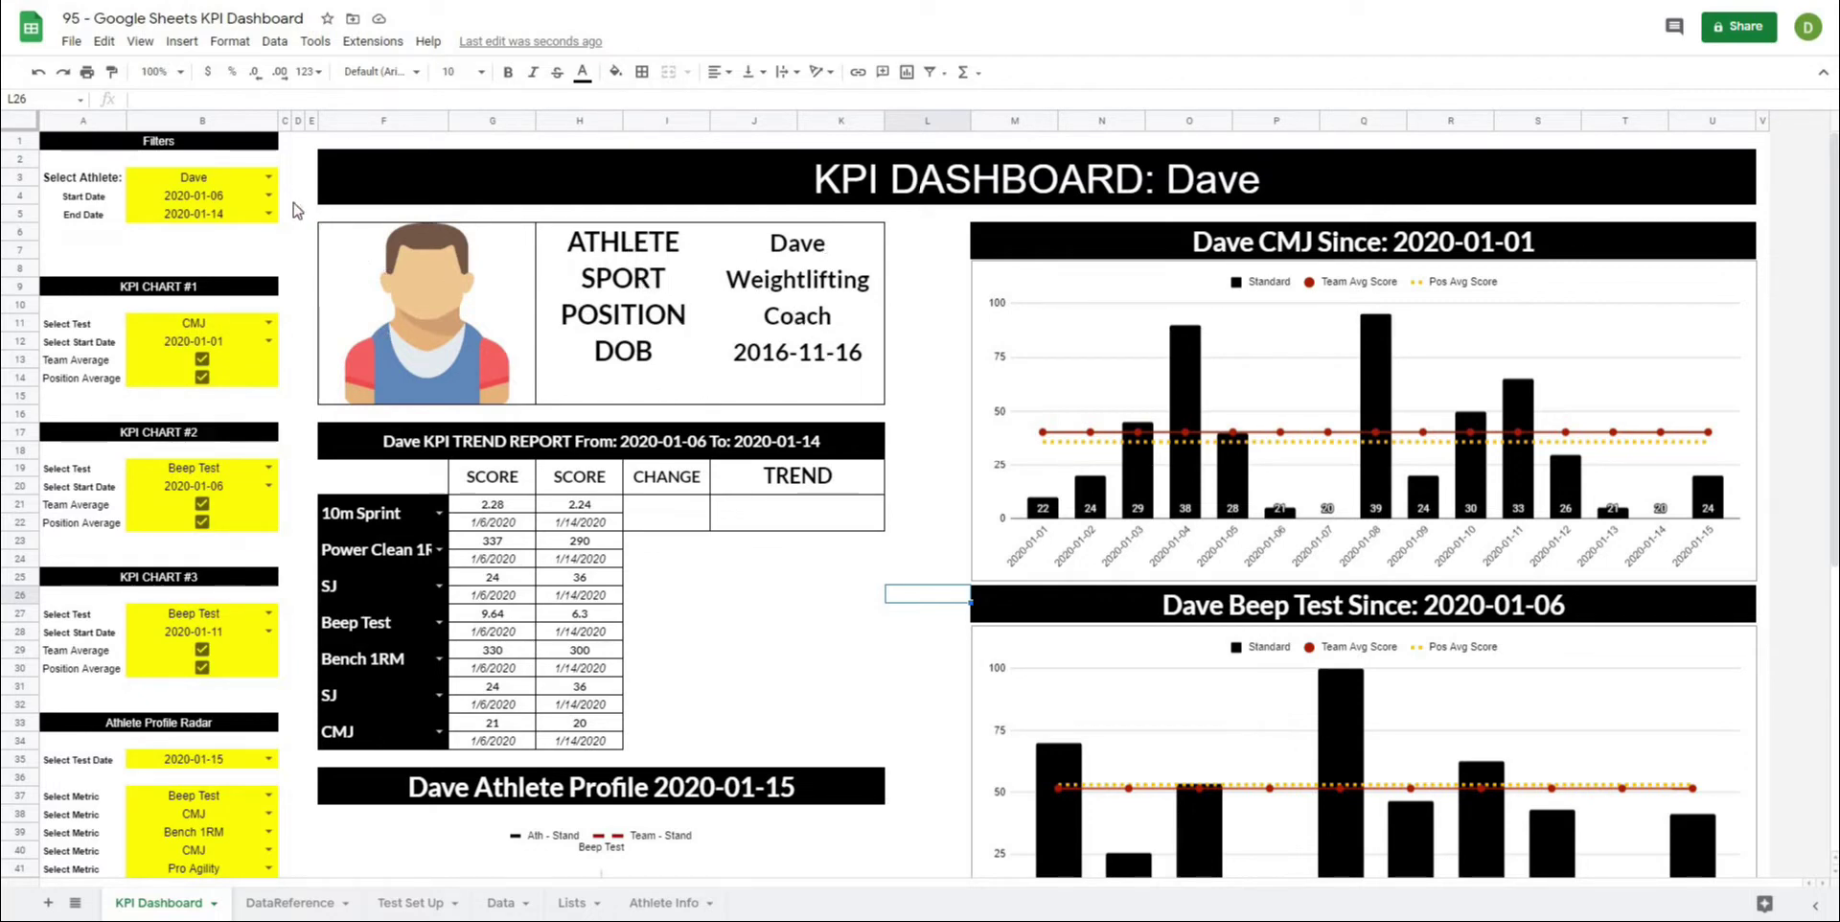
Switch the dashboard's athlete filter to the first listed athlete and look through the charts and radar profile.
click(269, 180)
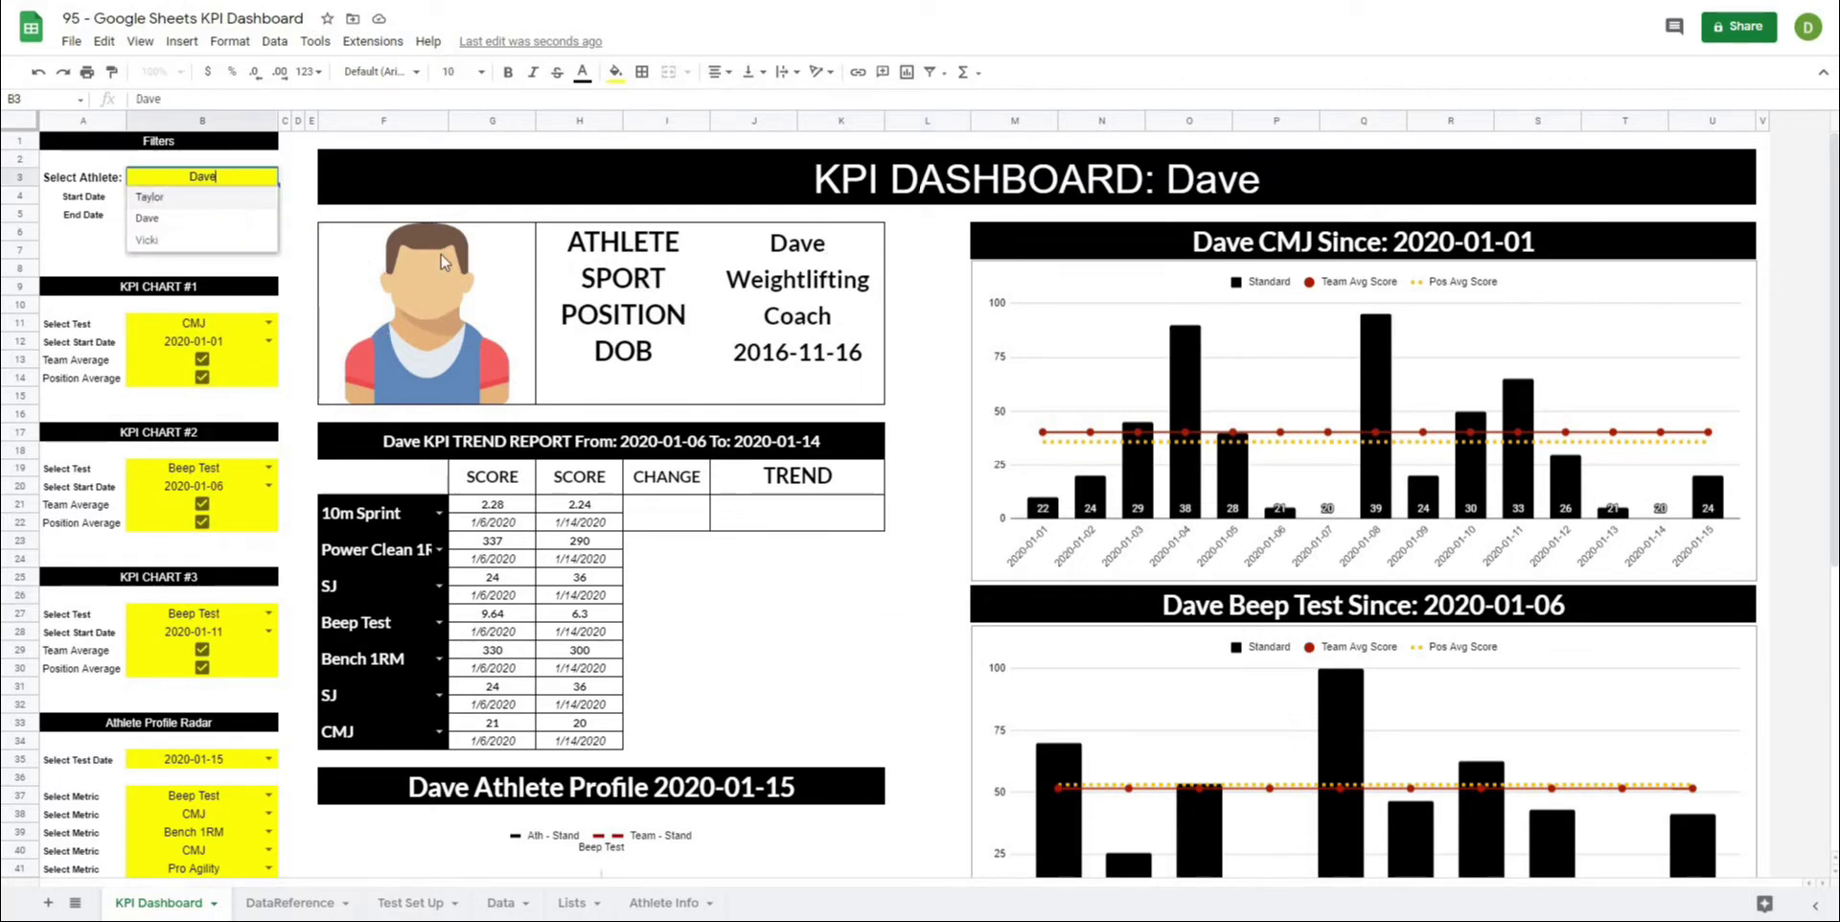
click(218, 200)
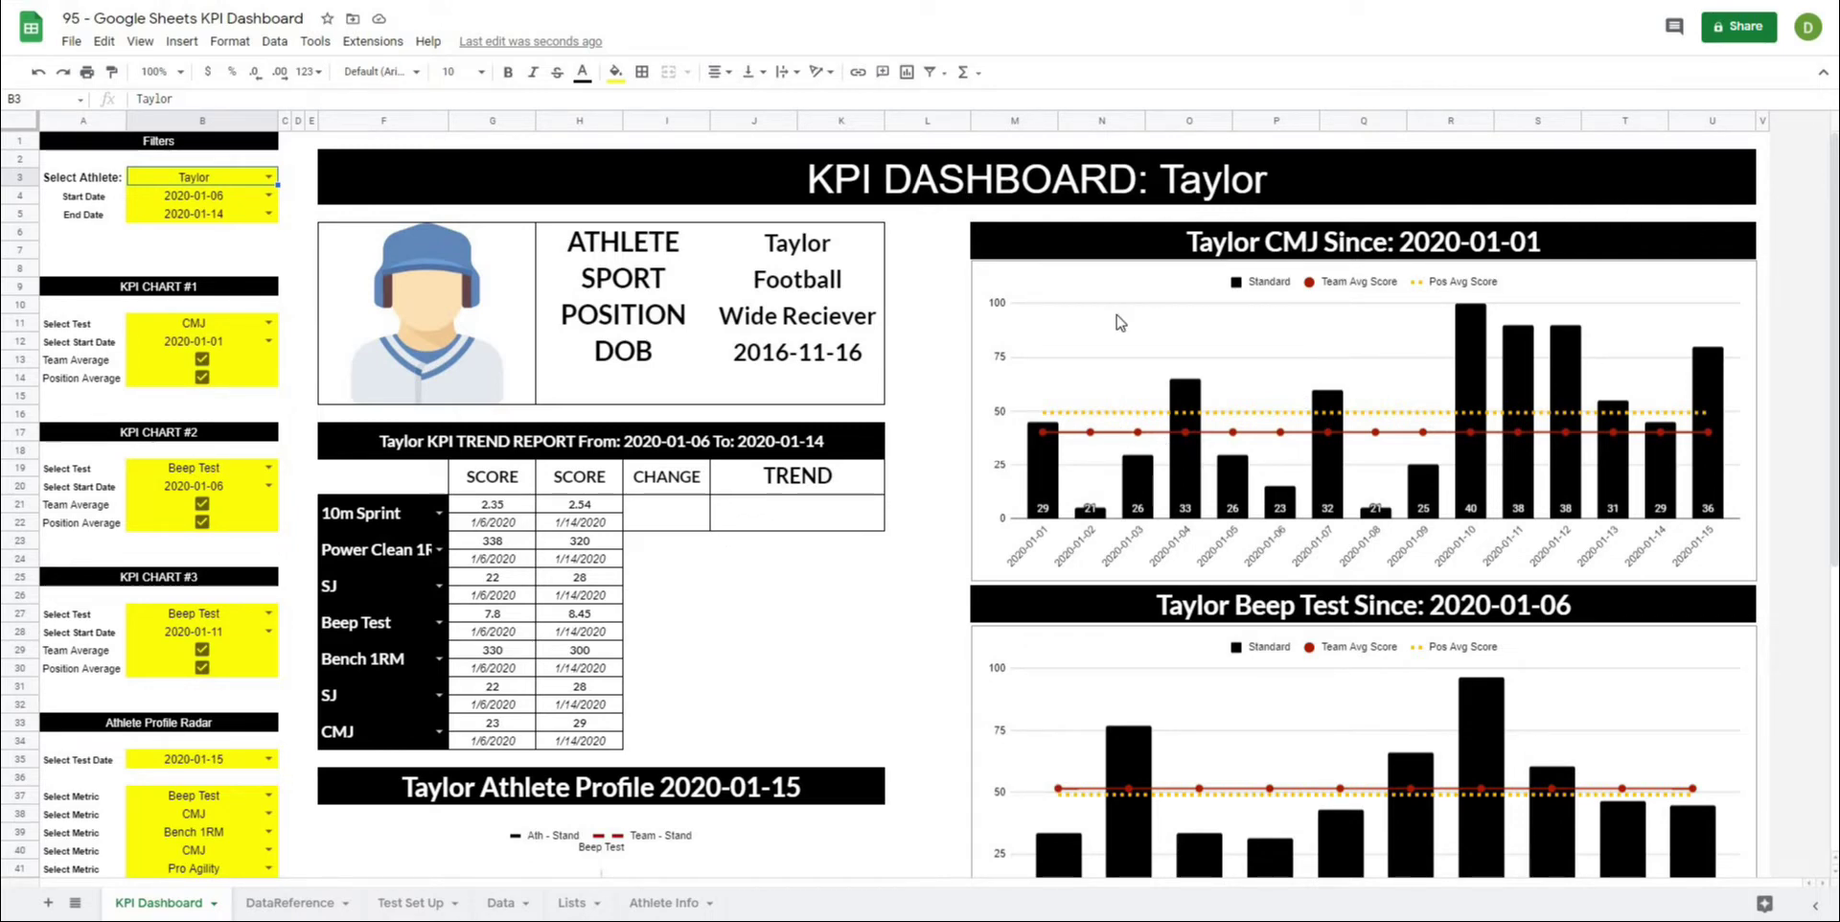
scroll(1160, 450, down, 3)
scroll(1160, 450, down, 10)
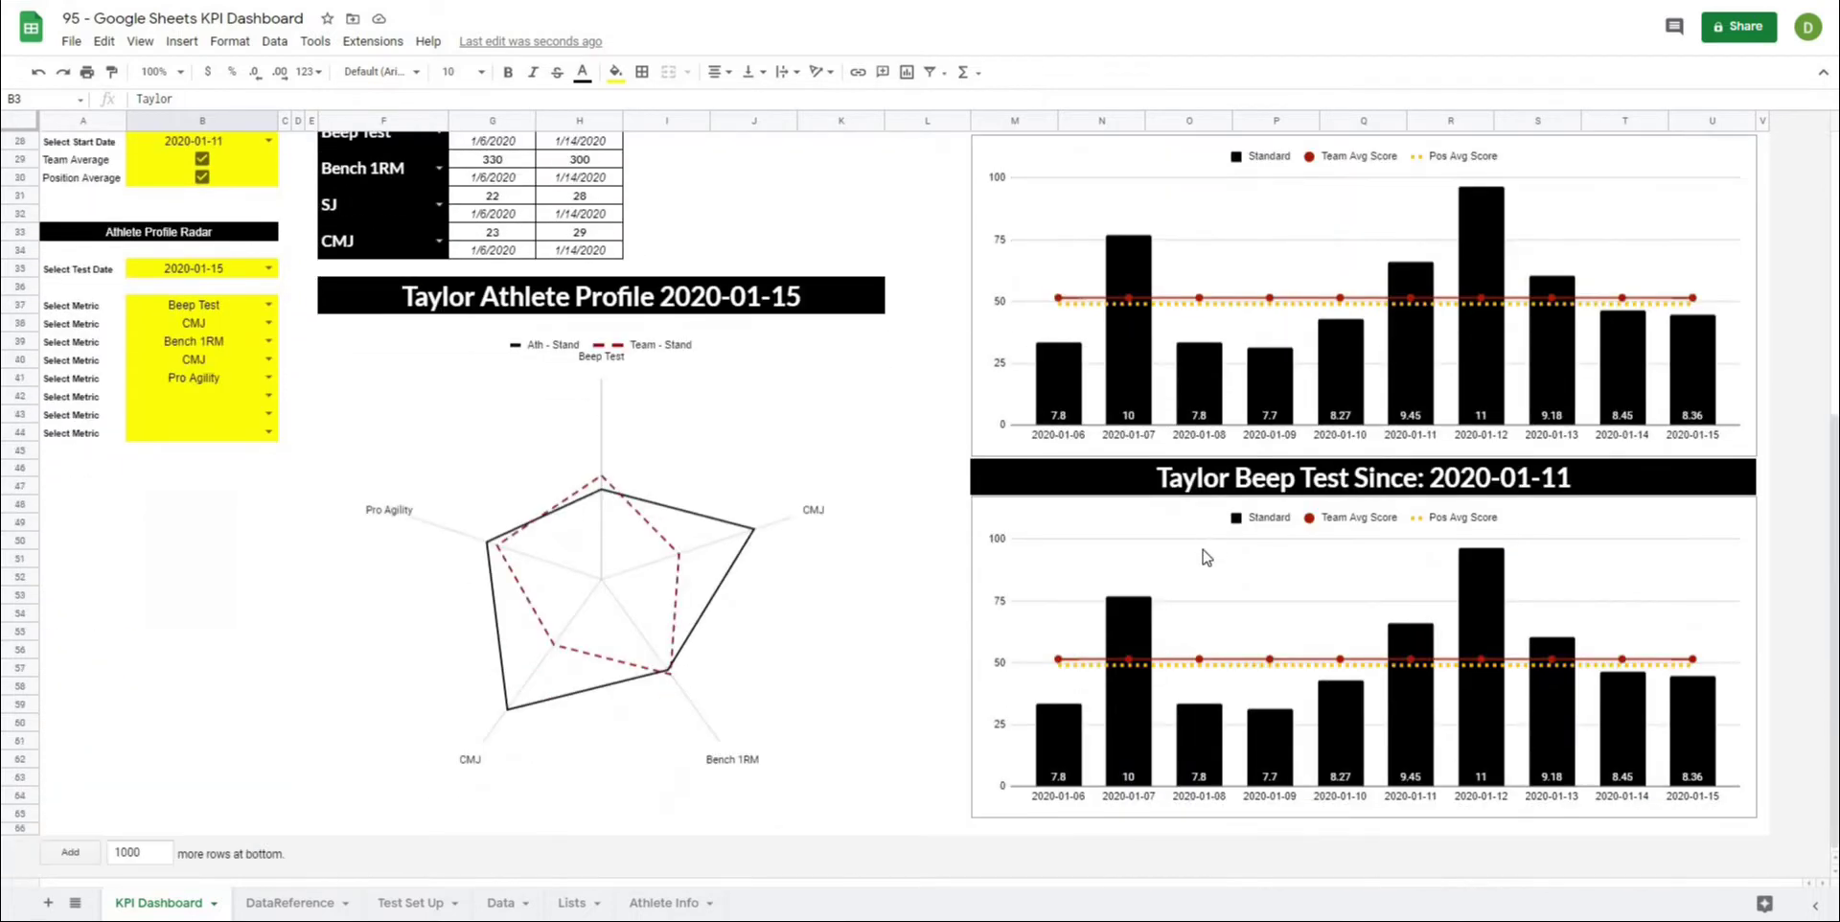
scroll(1200, 543, up, 13)
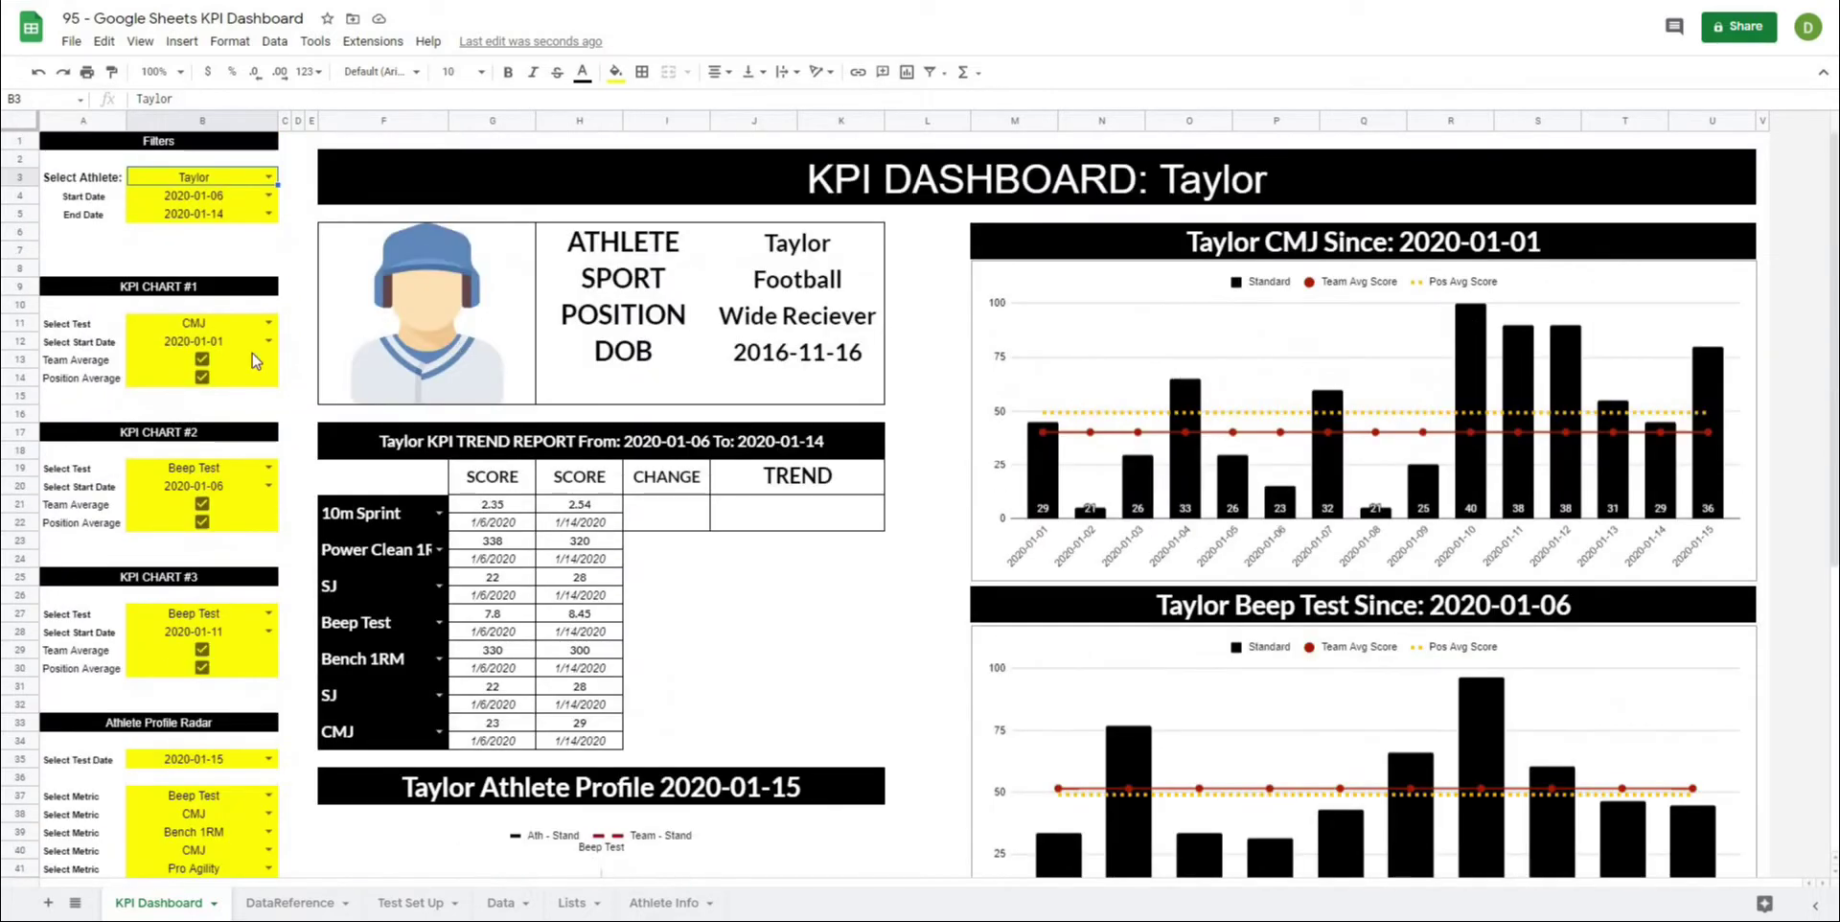
Turn the Team Average and Position Average options of KPI Chart #1 off and back on.
click(203, 360)
key(Down)
key(space)
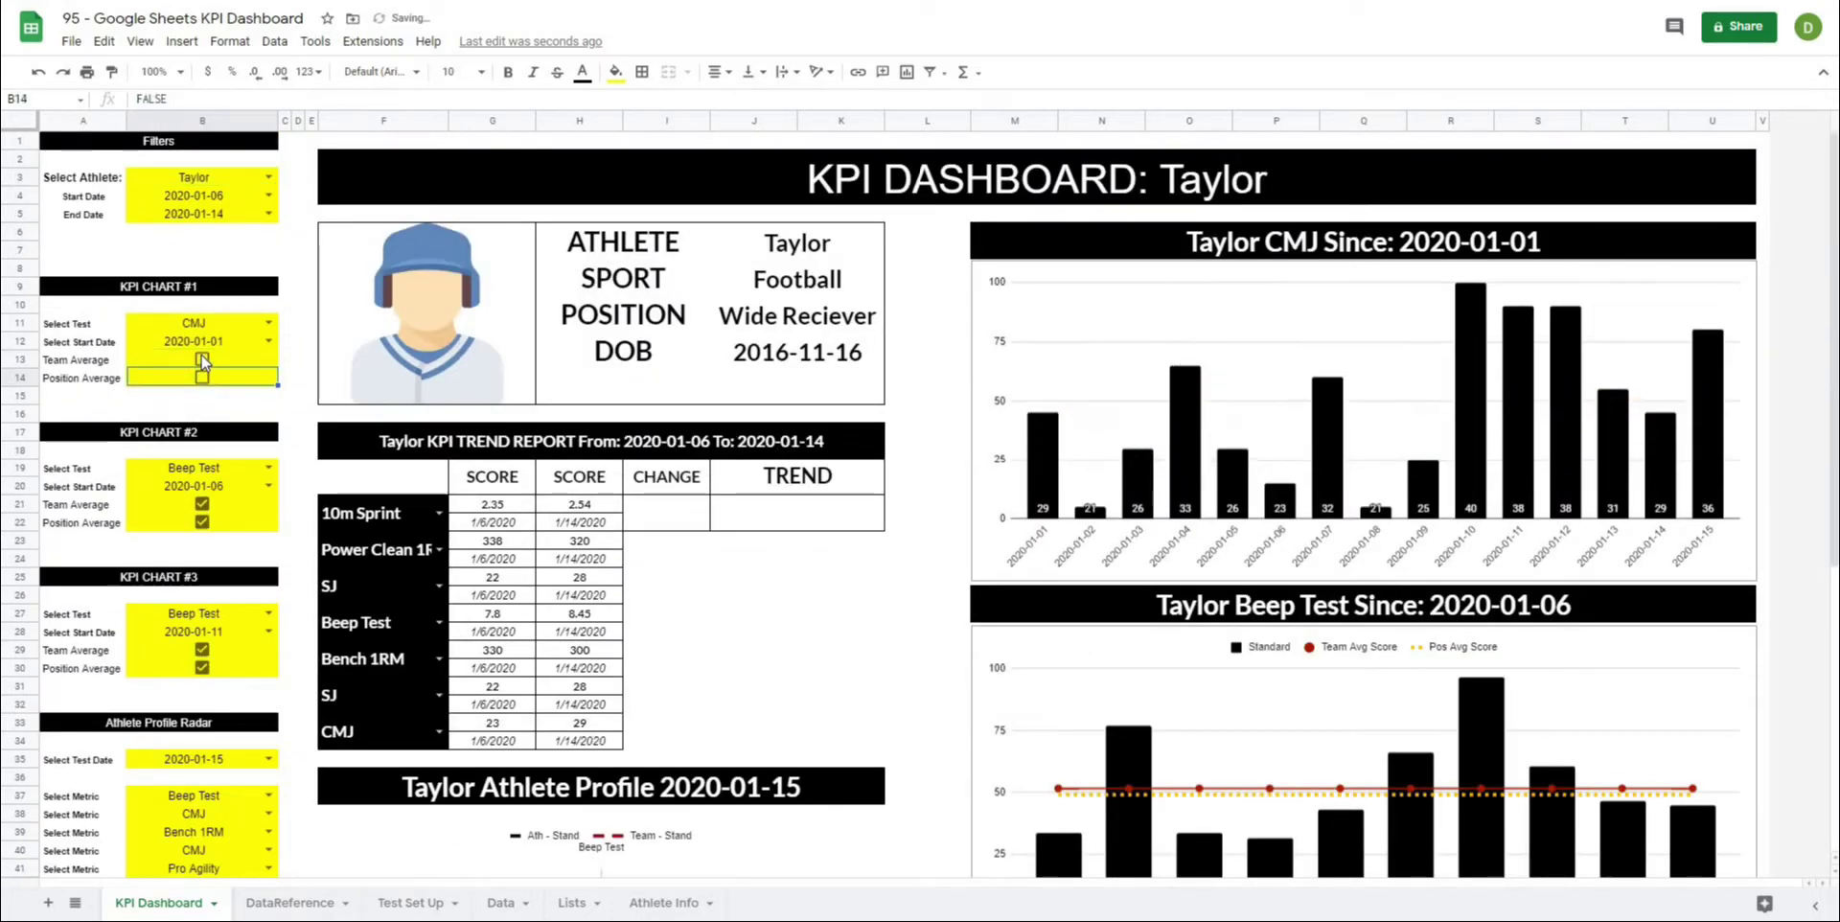
click(202, 360)
click(203, 377)
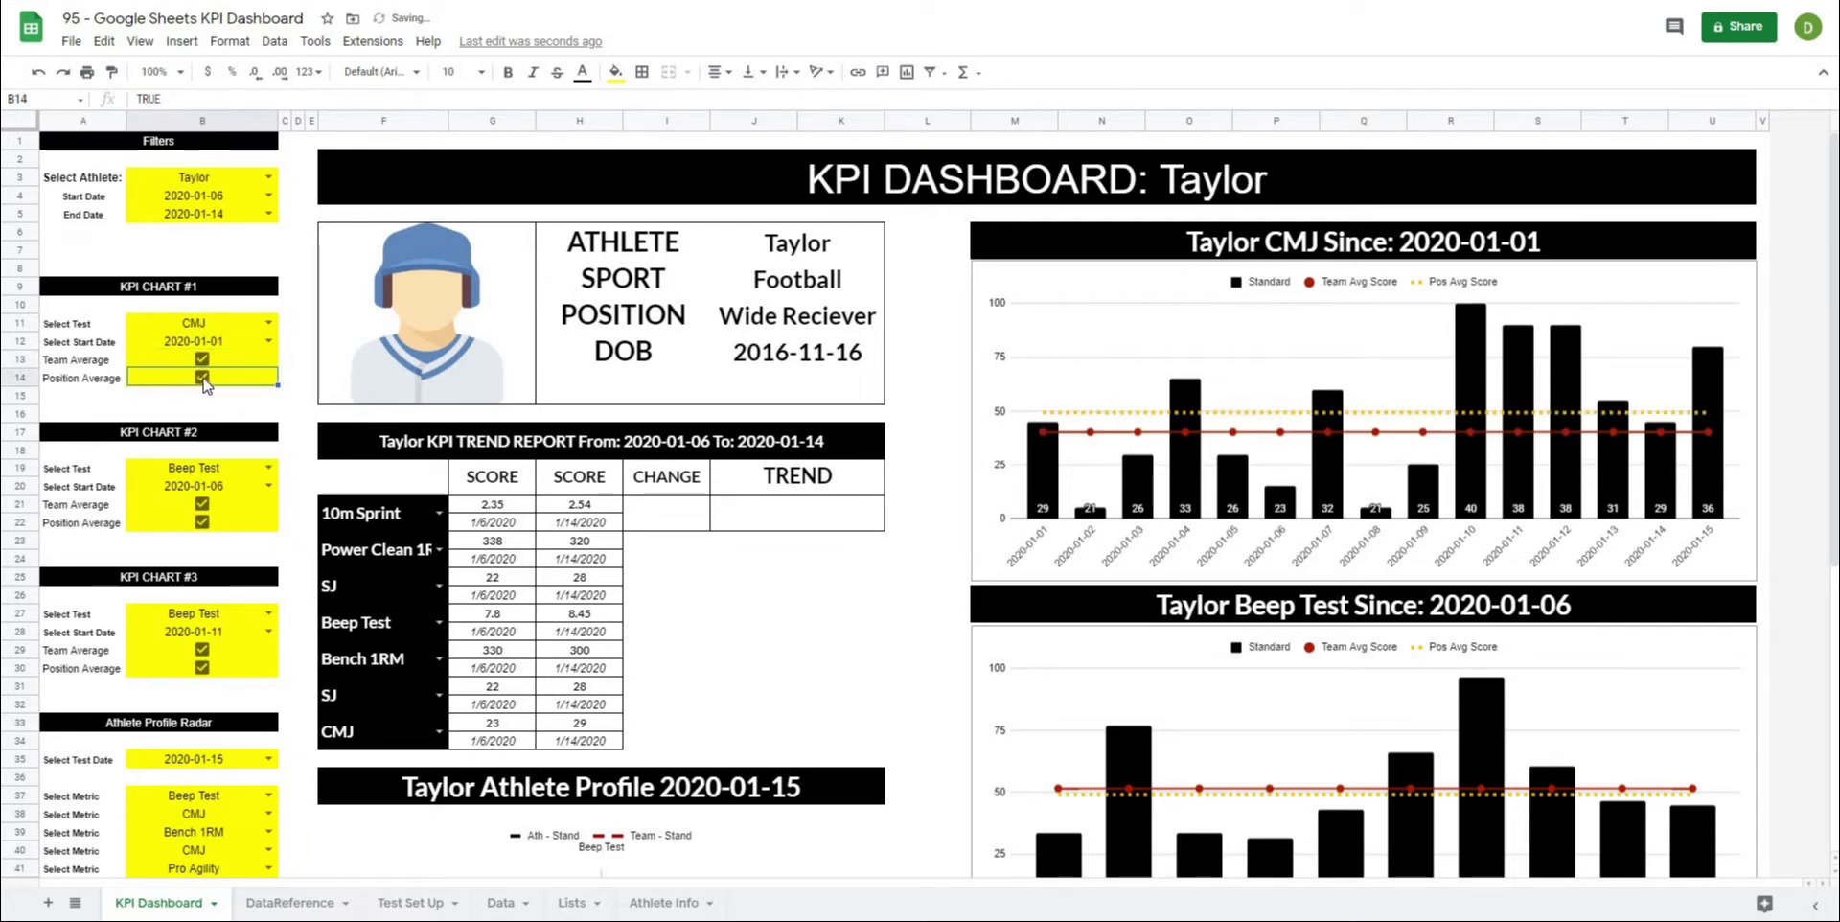
Clear the fourth and fifth metrics, CMJ and Pro Agility, from the Athlete Profile Radar selections.
scroll(732, 508, down, 2)
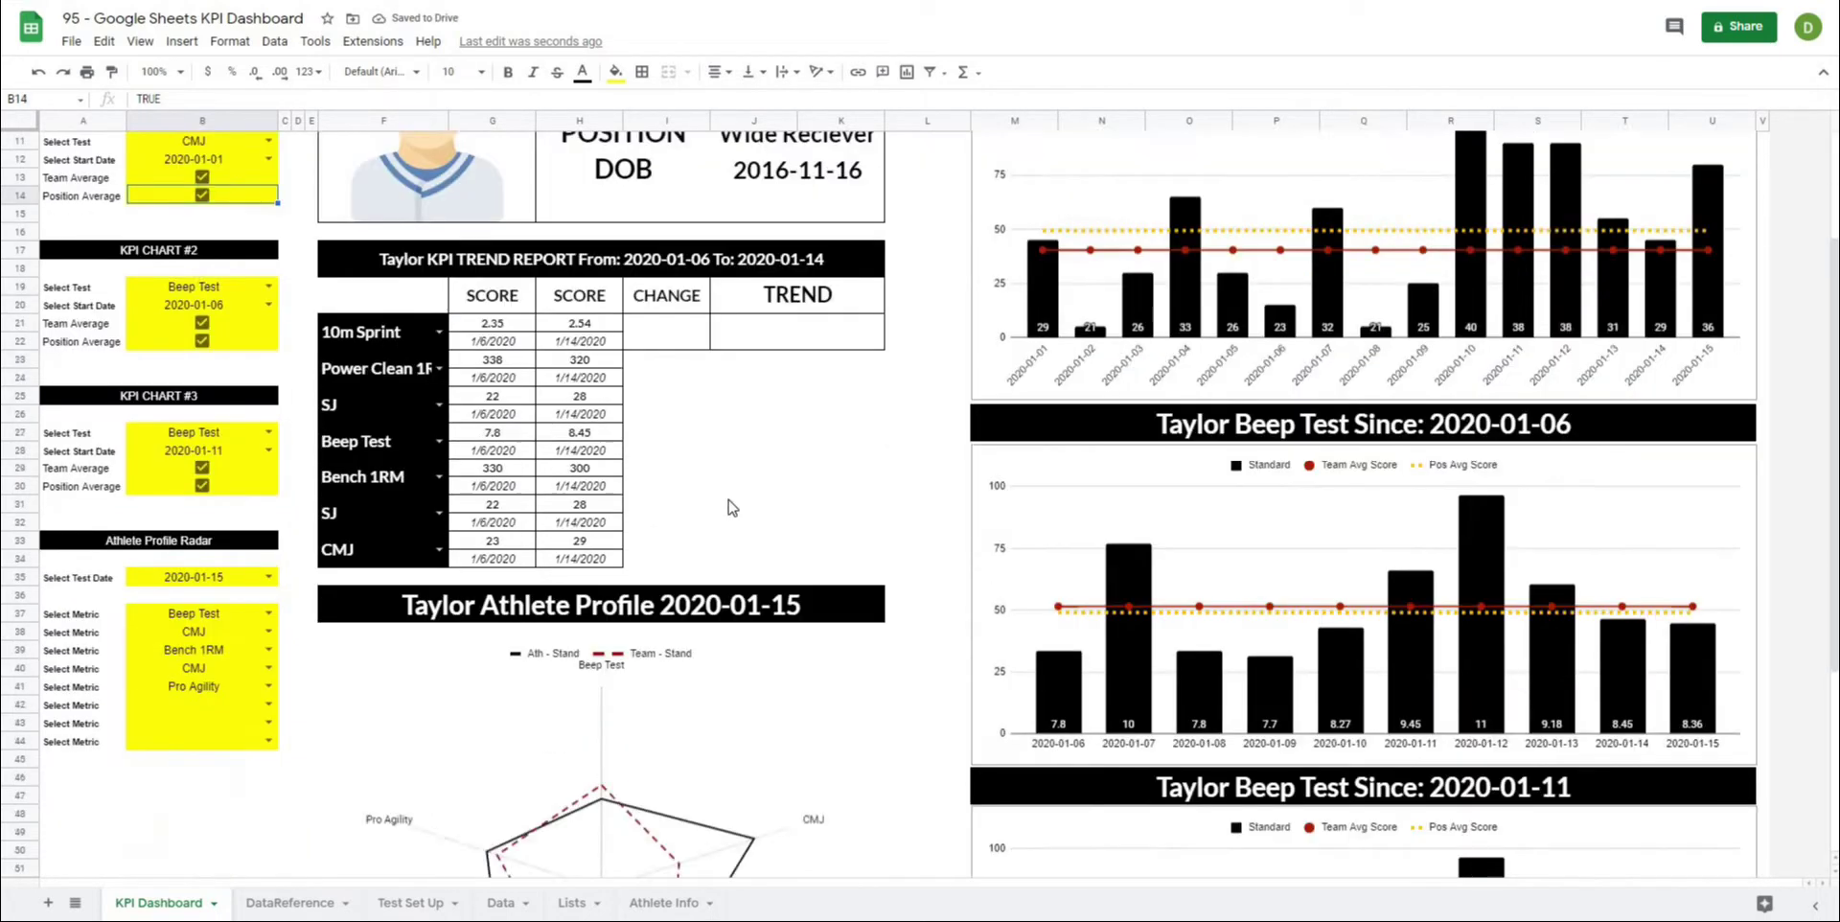
scroll(732, 508, down, 3)
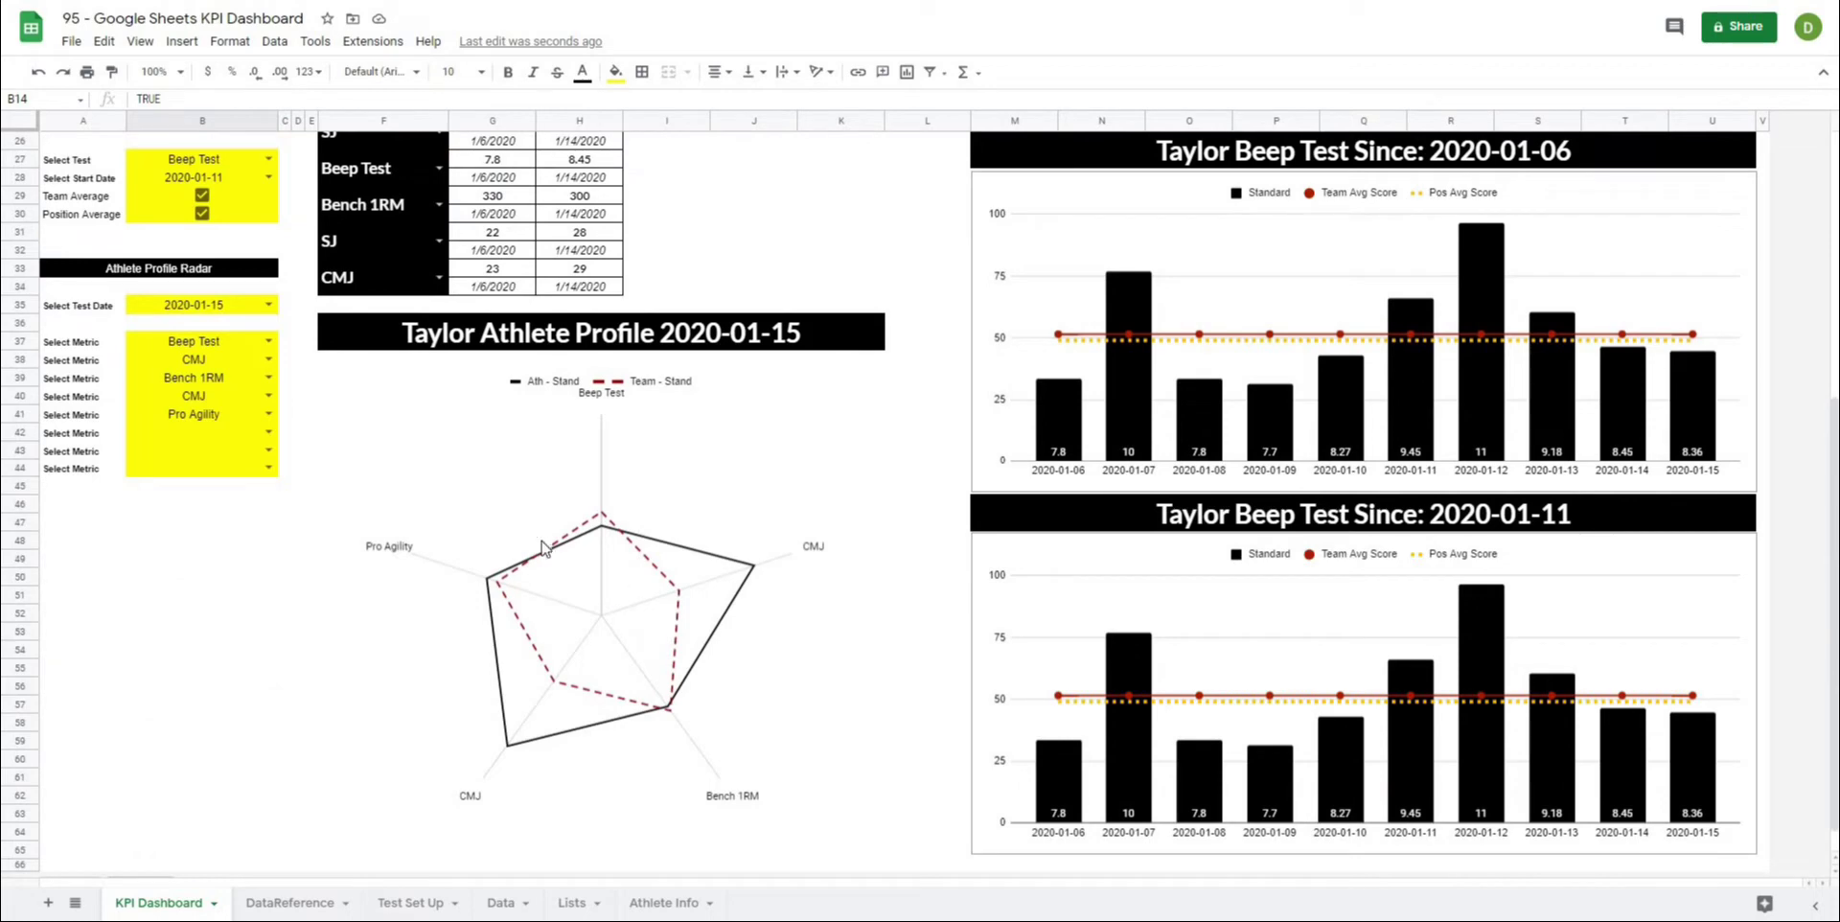
drag(219, 382, 200, 422)
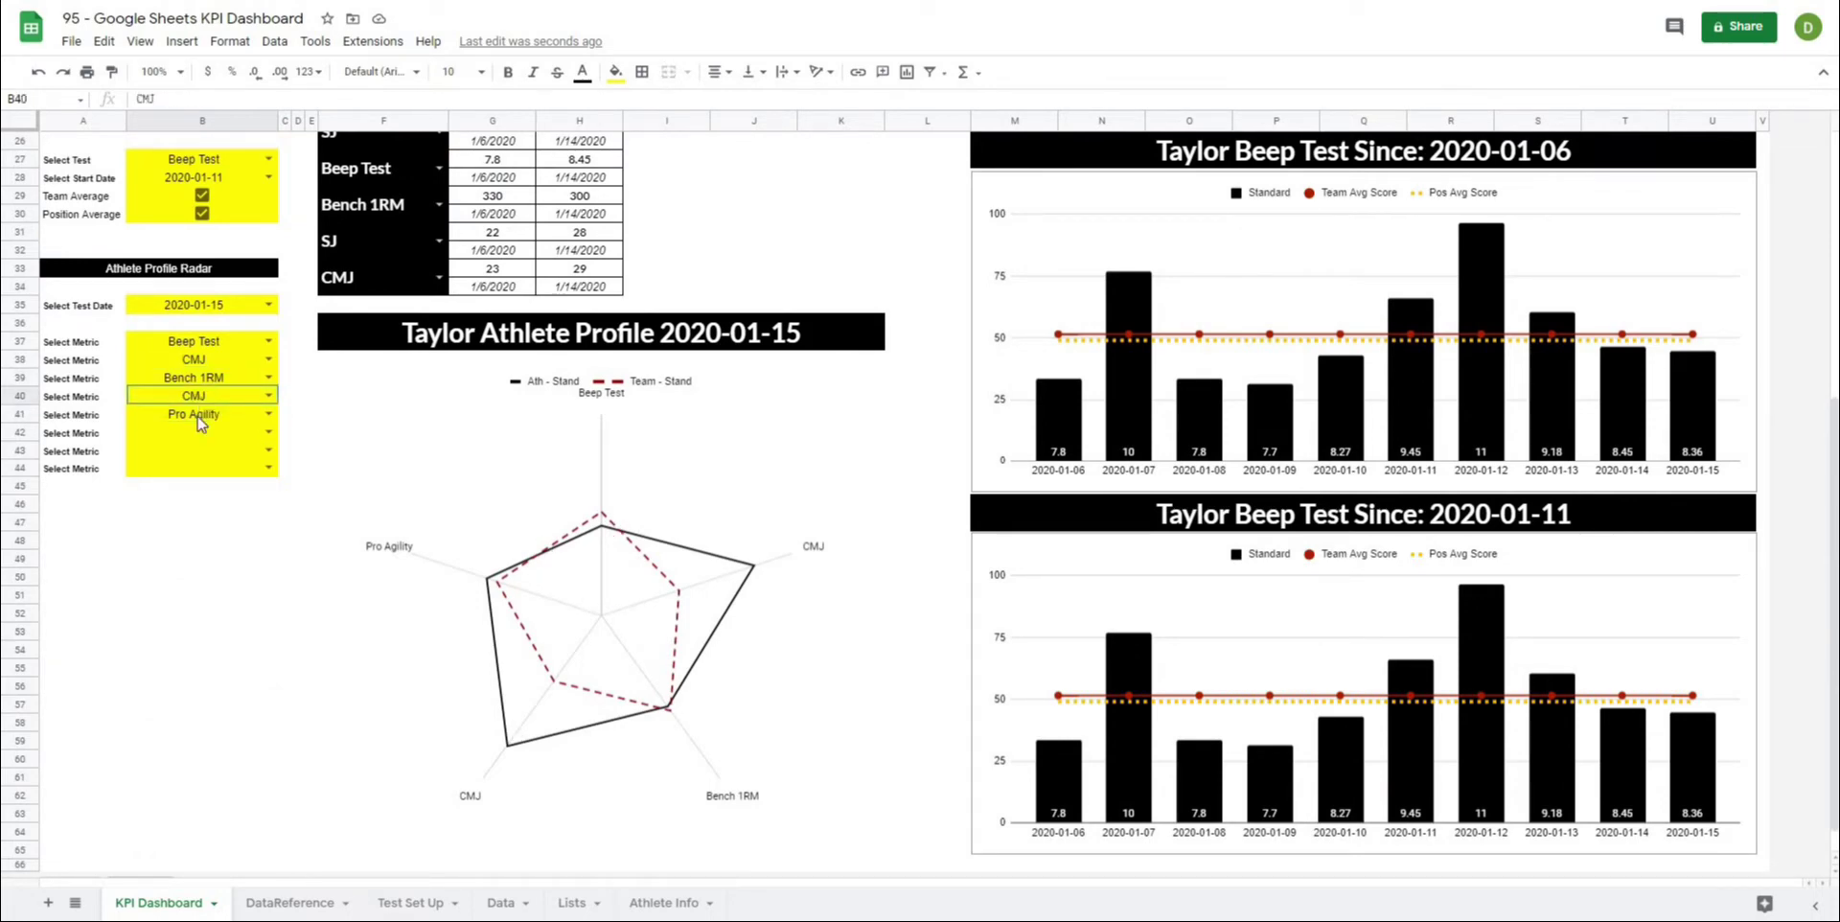
key(Delete)
click(896, 503)
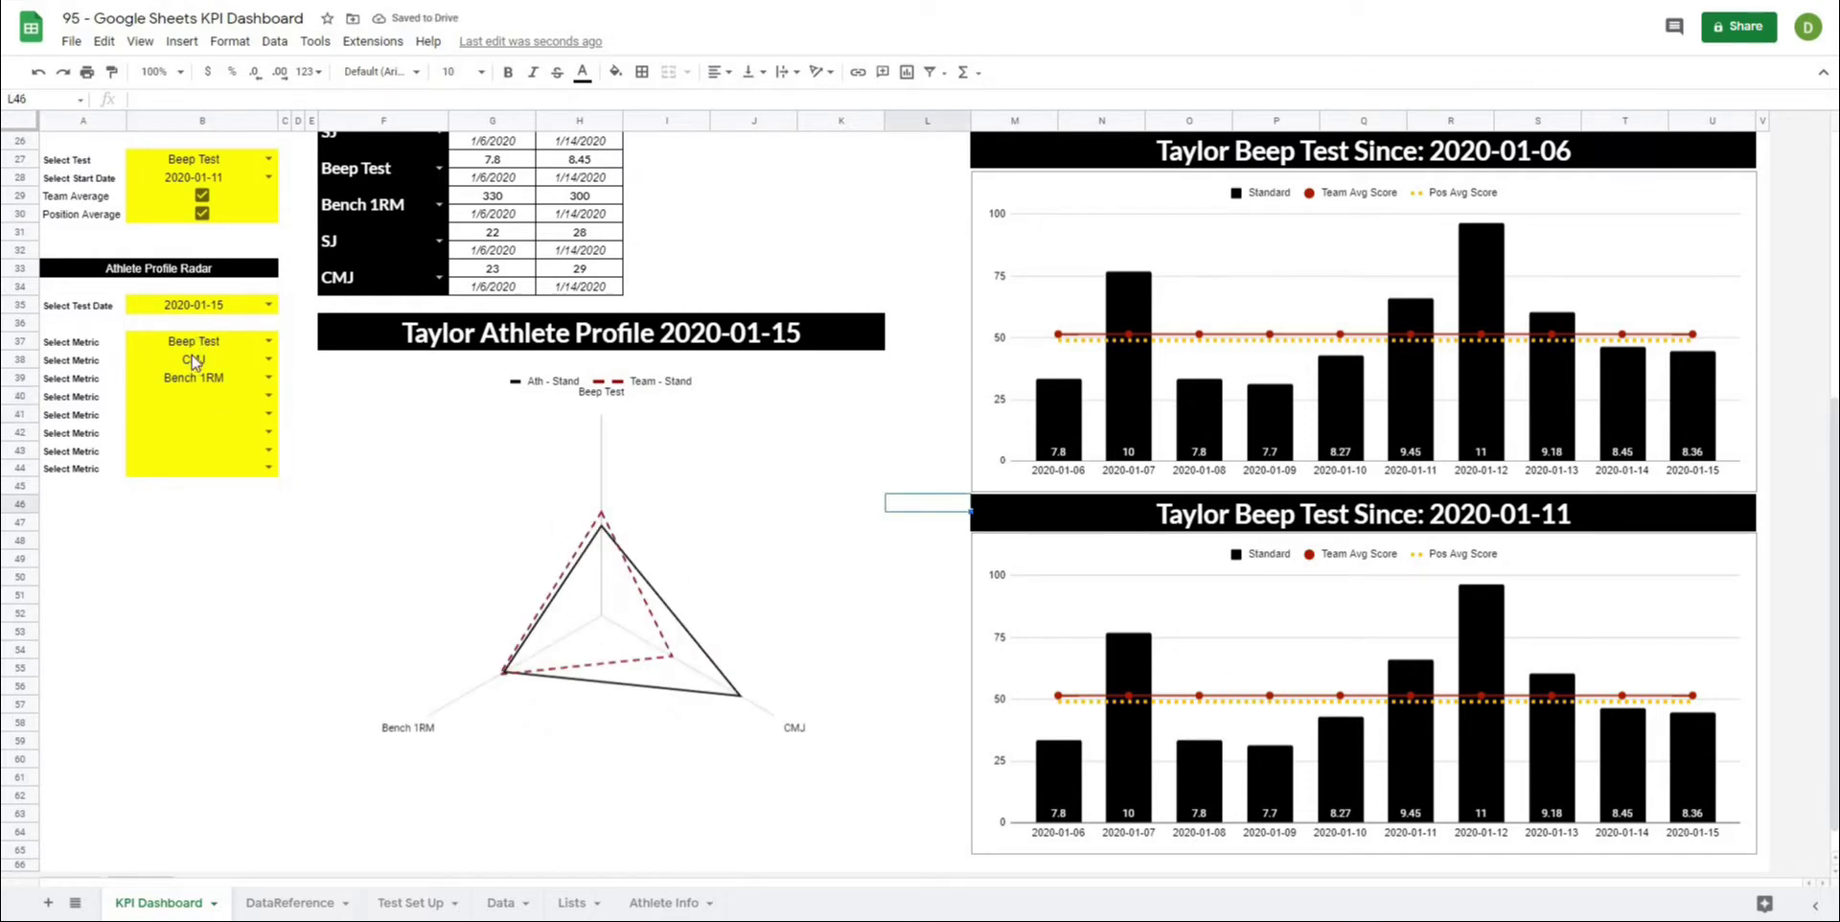
Set the End Date filter of the dashboard to 2020-01-15.
scroll(299, 543, up, 5)
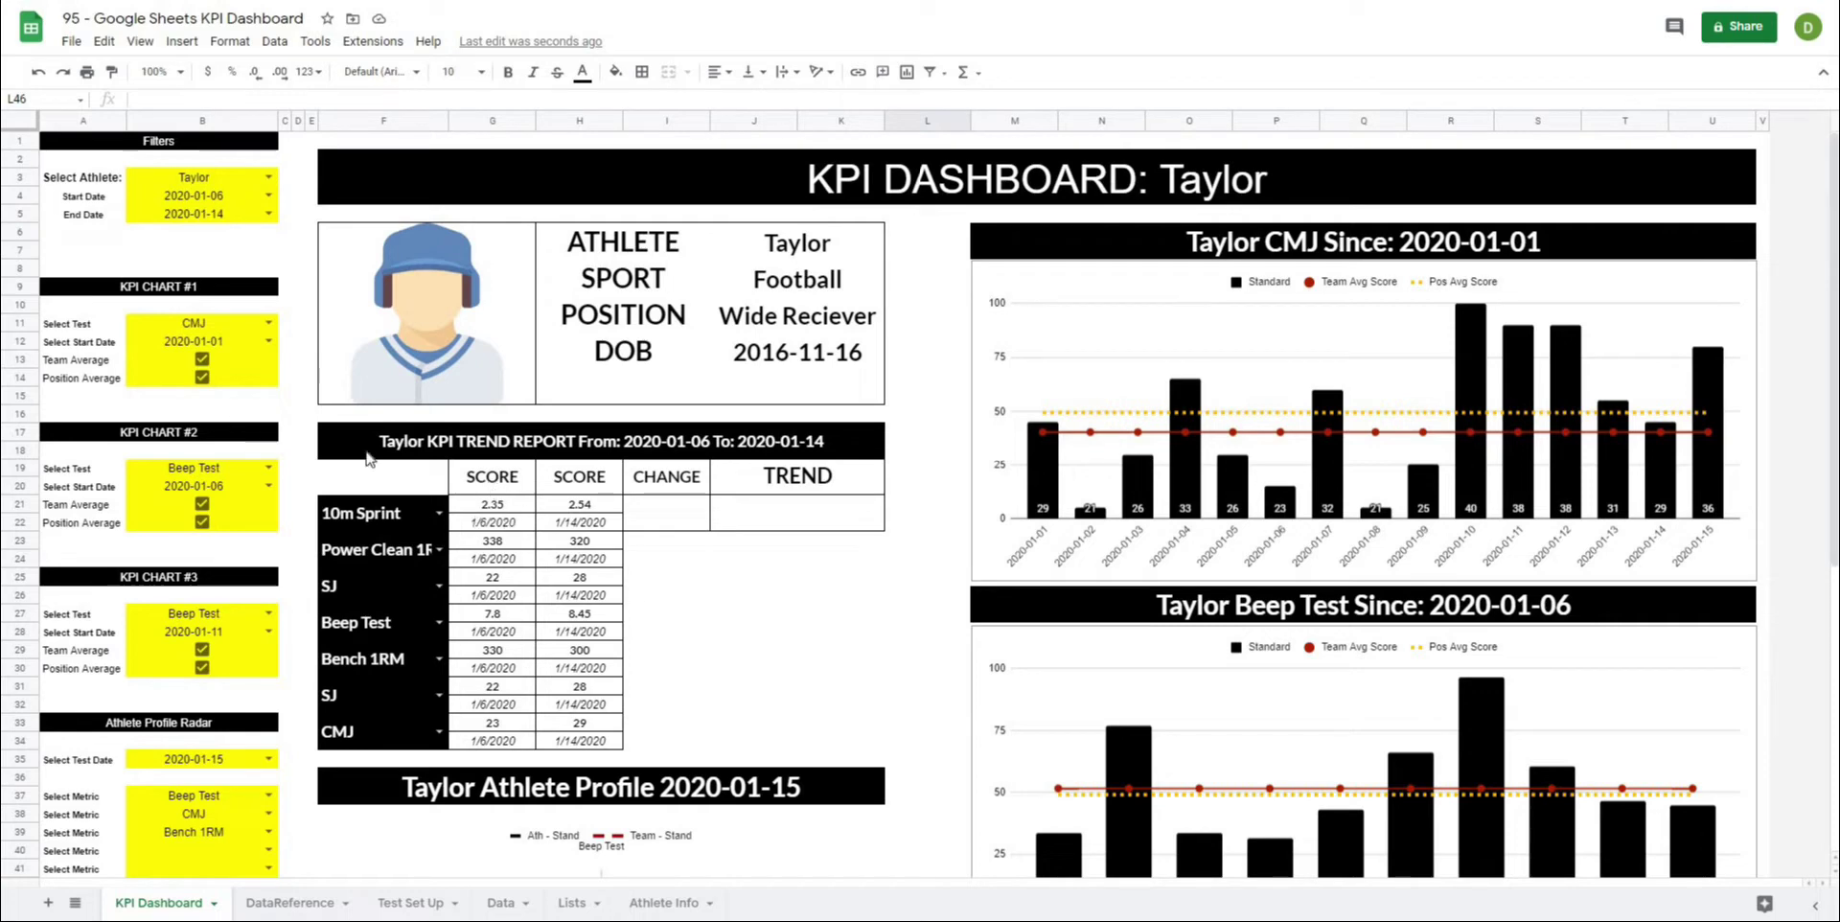
click(268, 215)
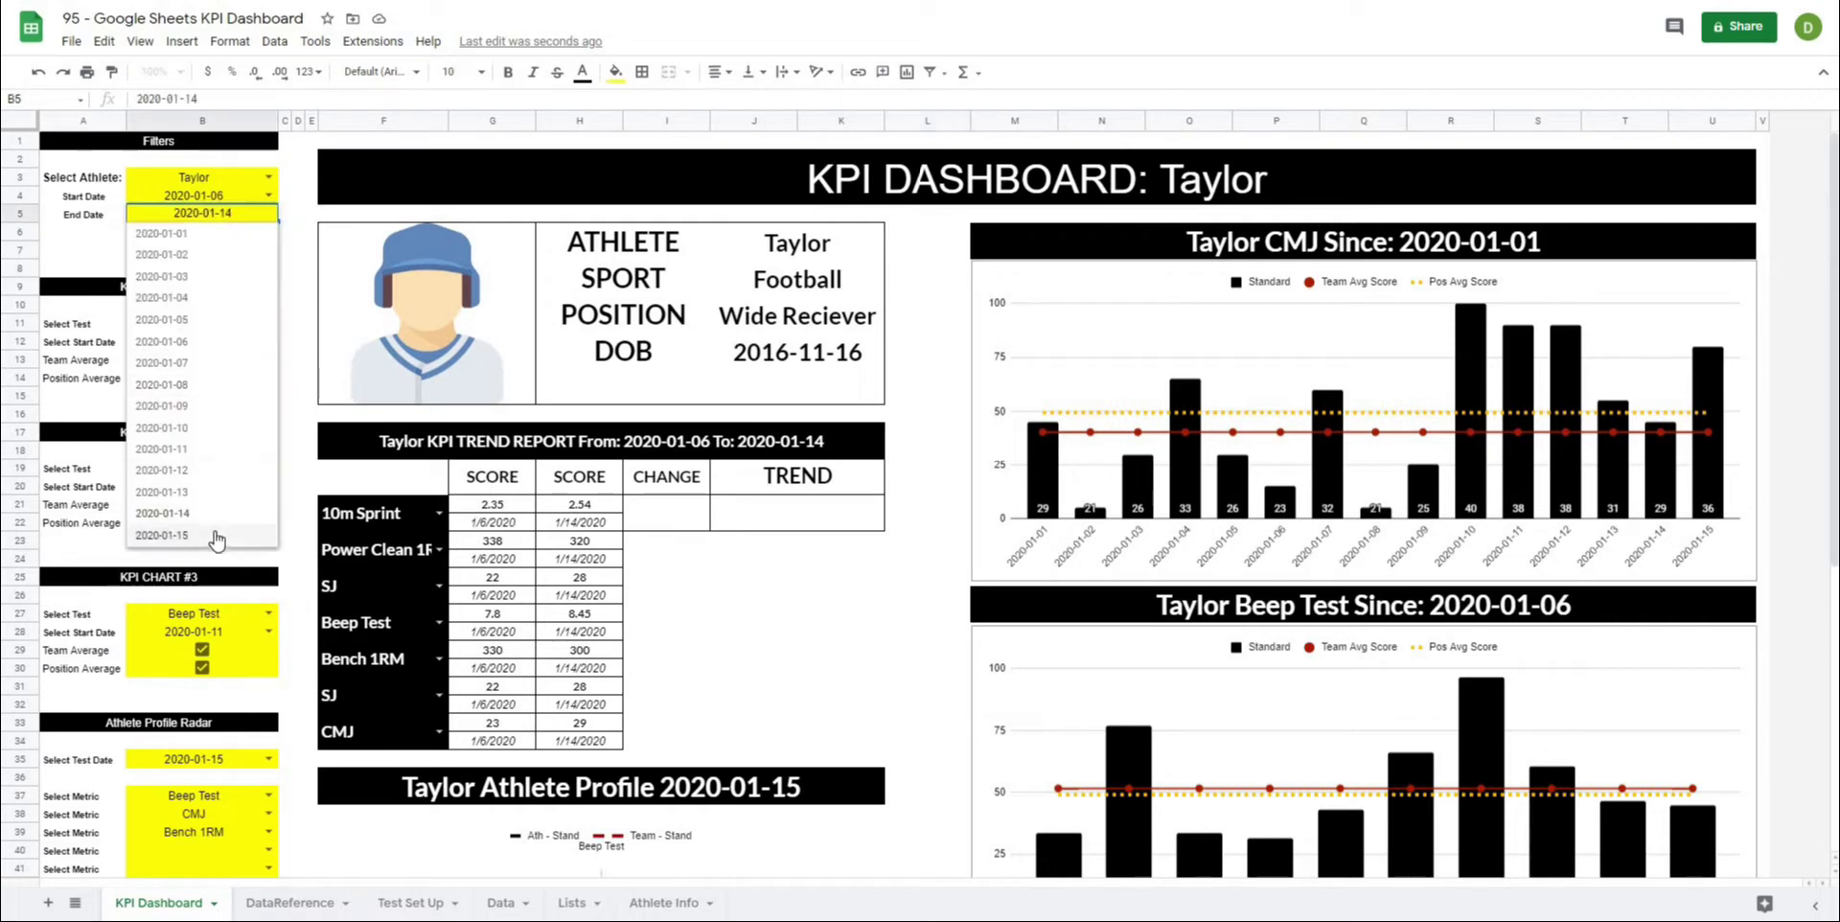
click(216, 539)
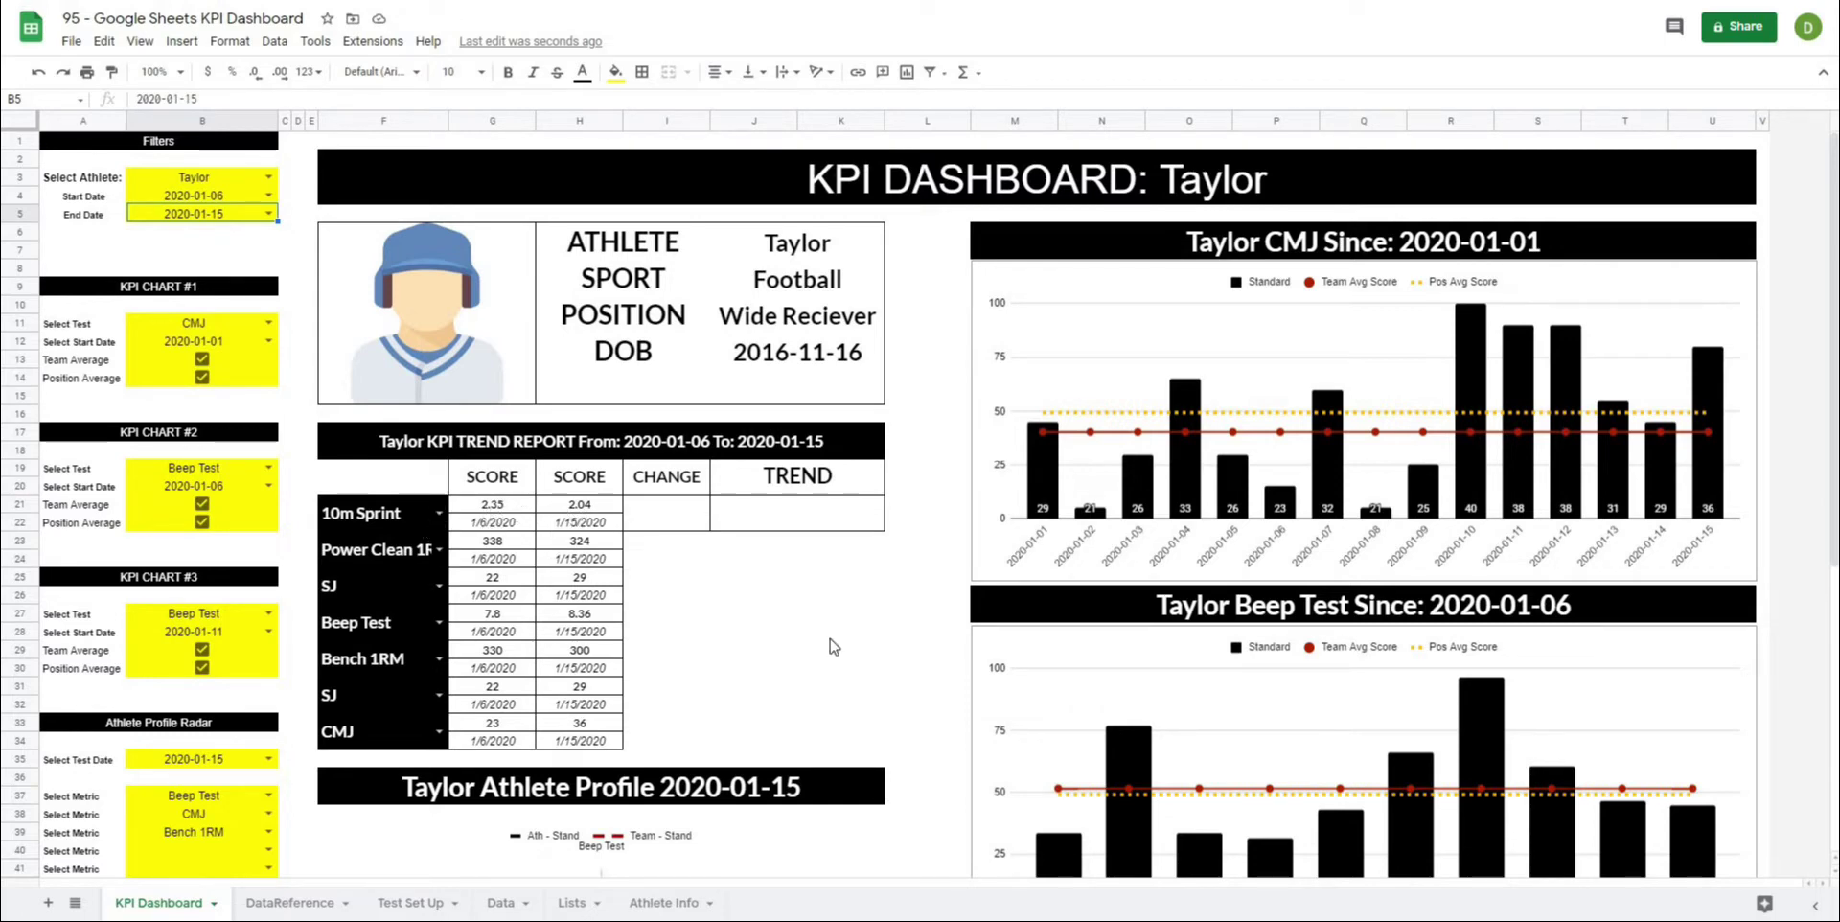
drag(908, 598, 910, 609)
click(933, 654)
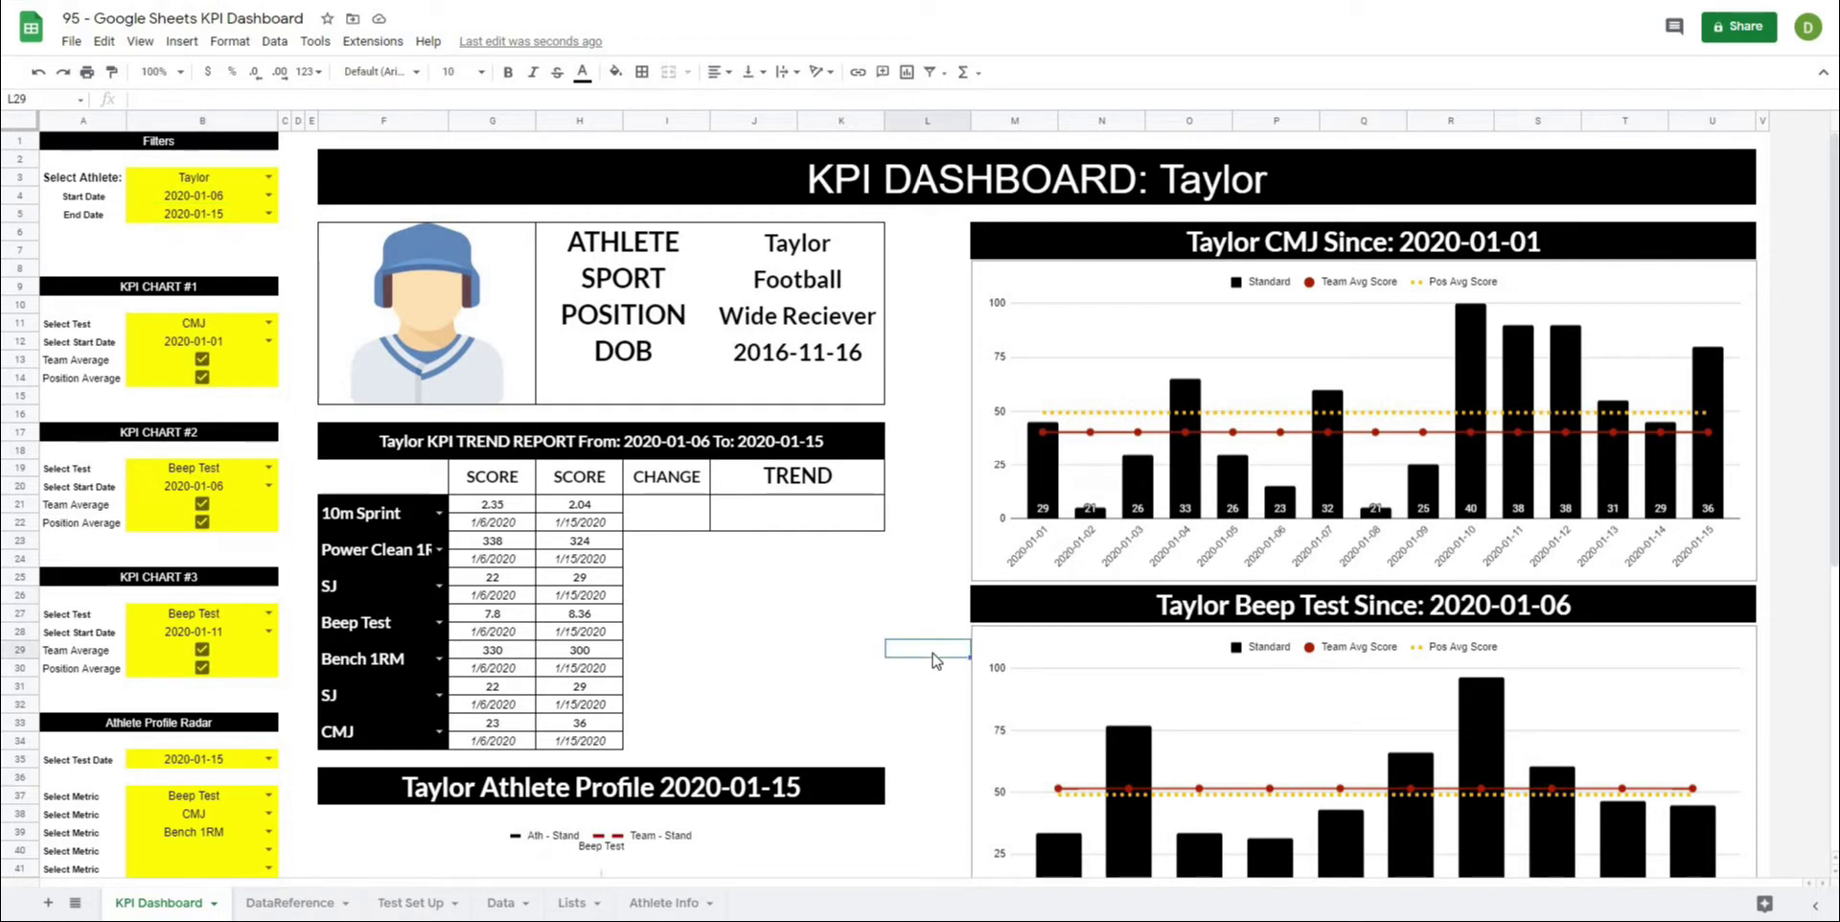
click(682, 517)
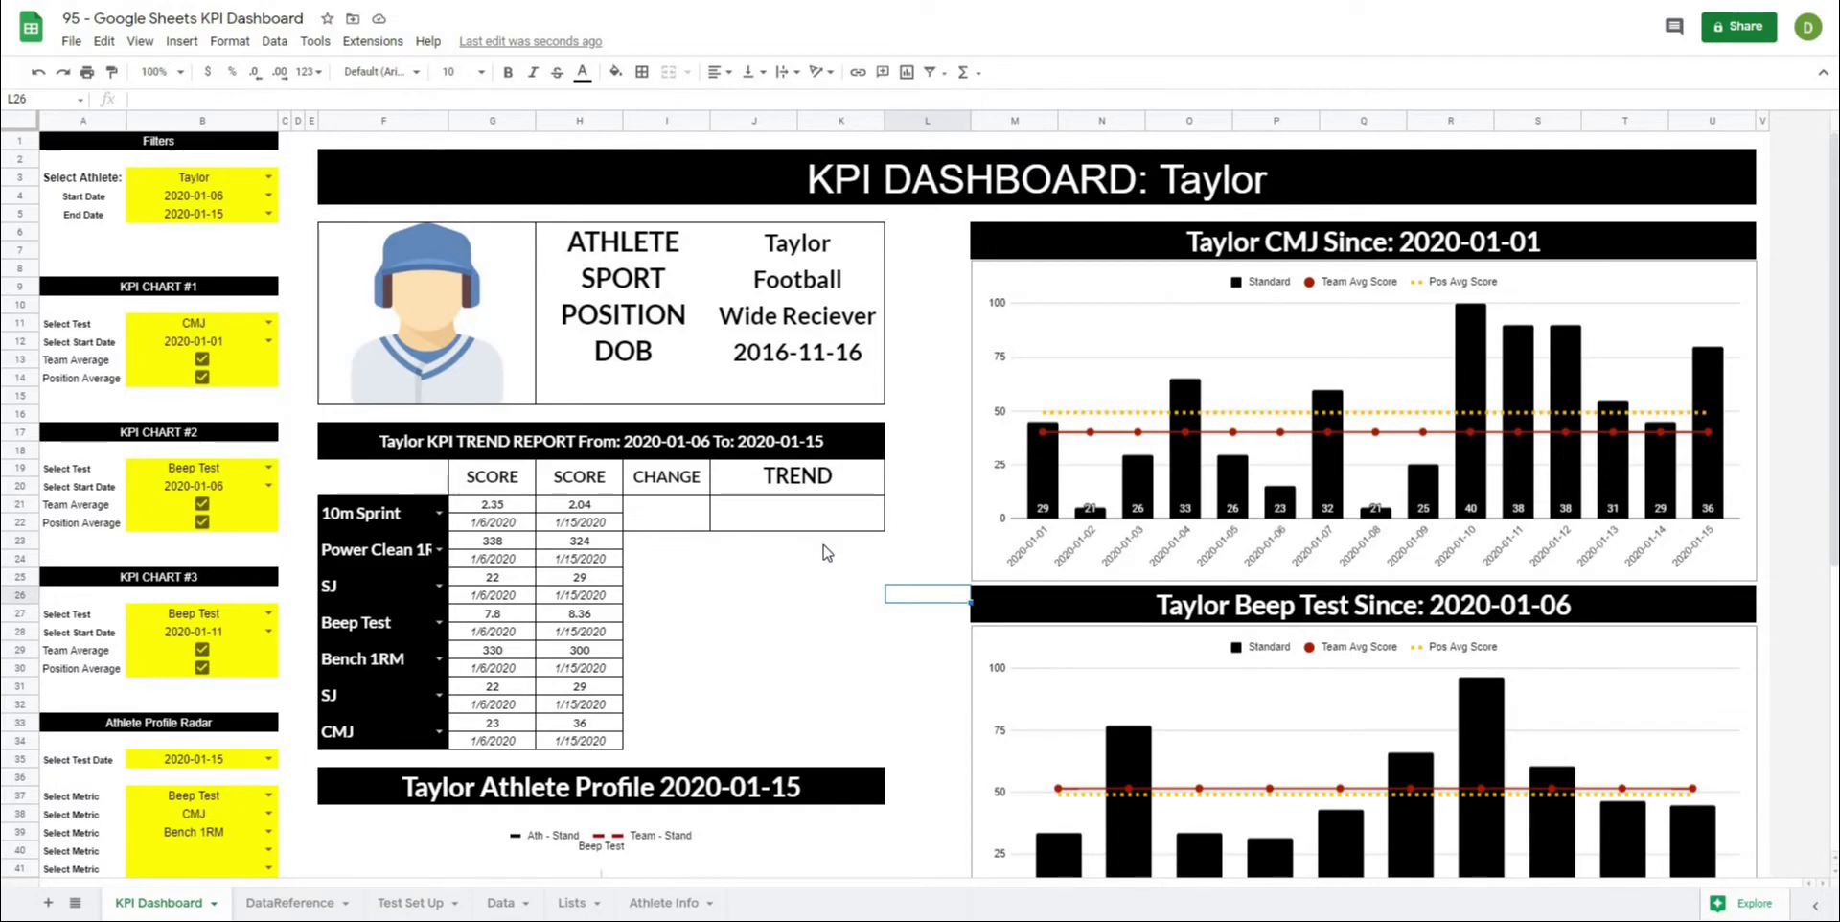
click(923, 601)
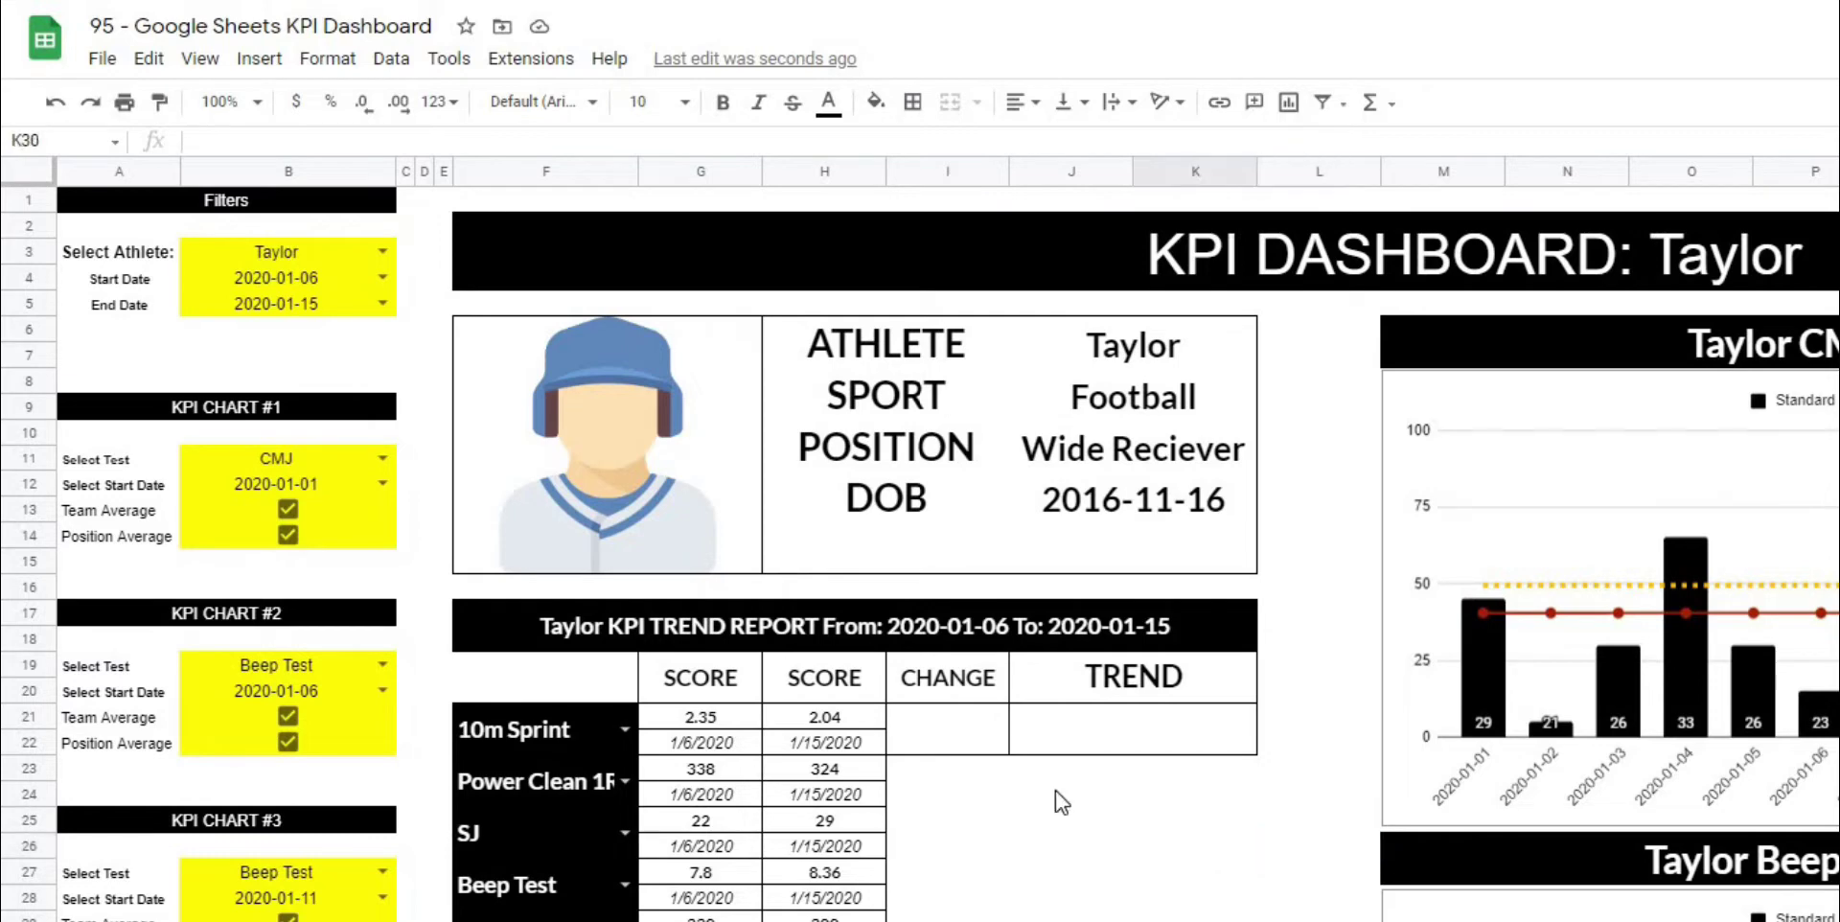
Enter the percent change formula =(H21-G21)/(H21) *100 in the CHANGE cell of the trend report's 10m Sprint row.
click(947, 729)
text(=)
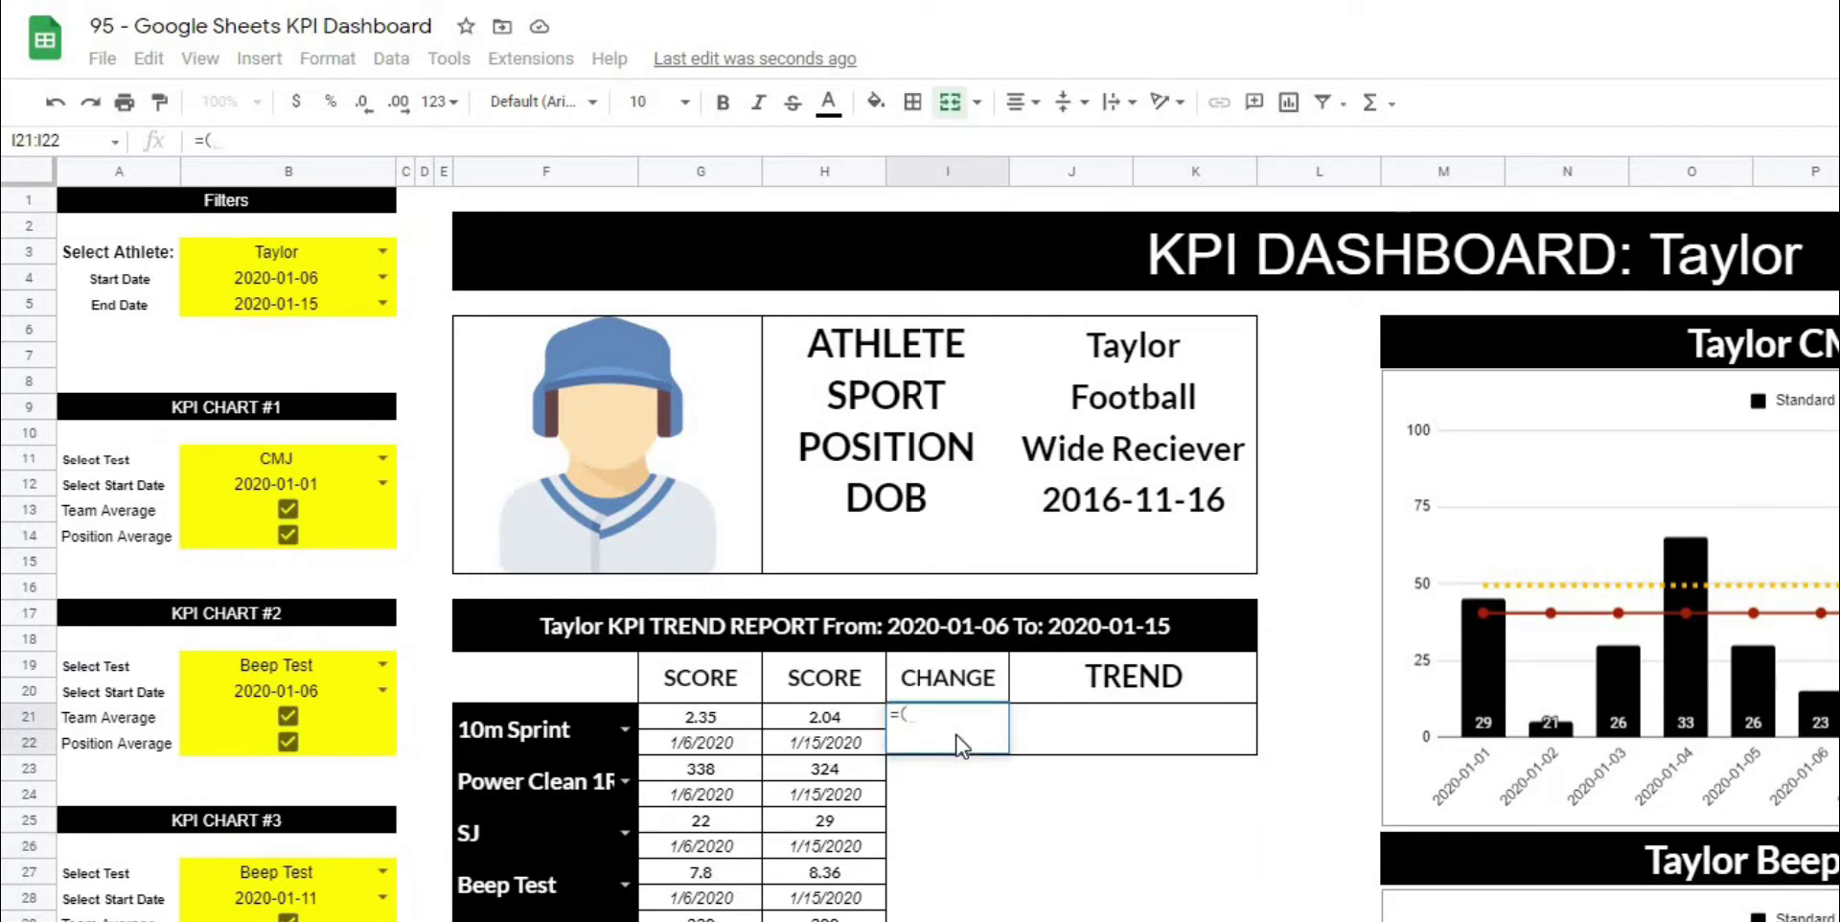
text(()
click(832, 717)
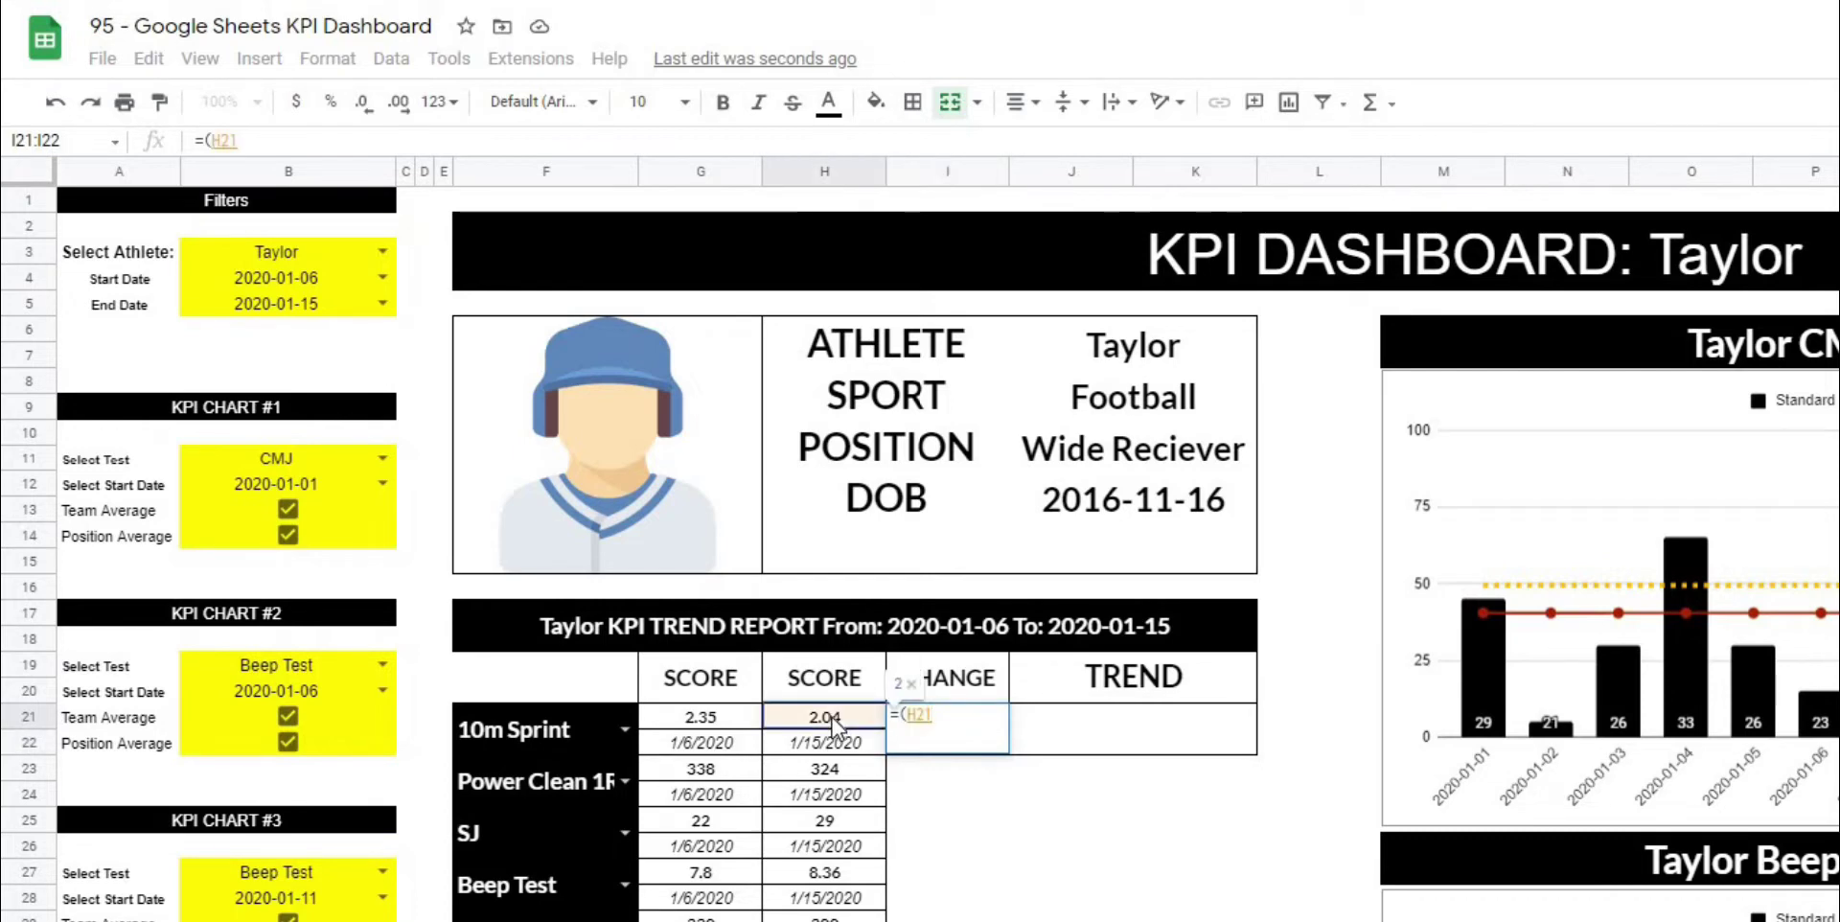
text(-)
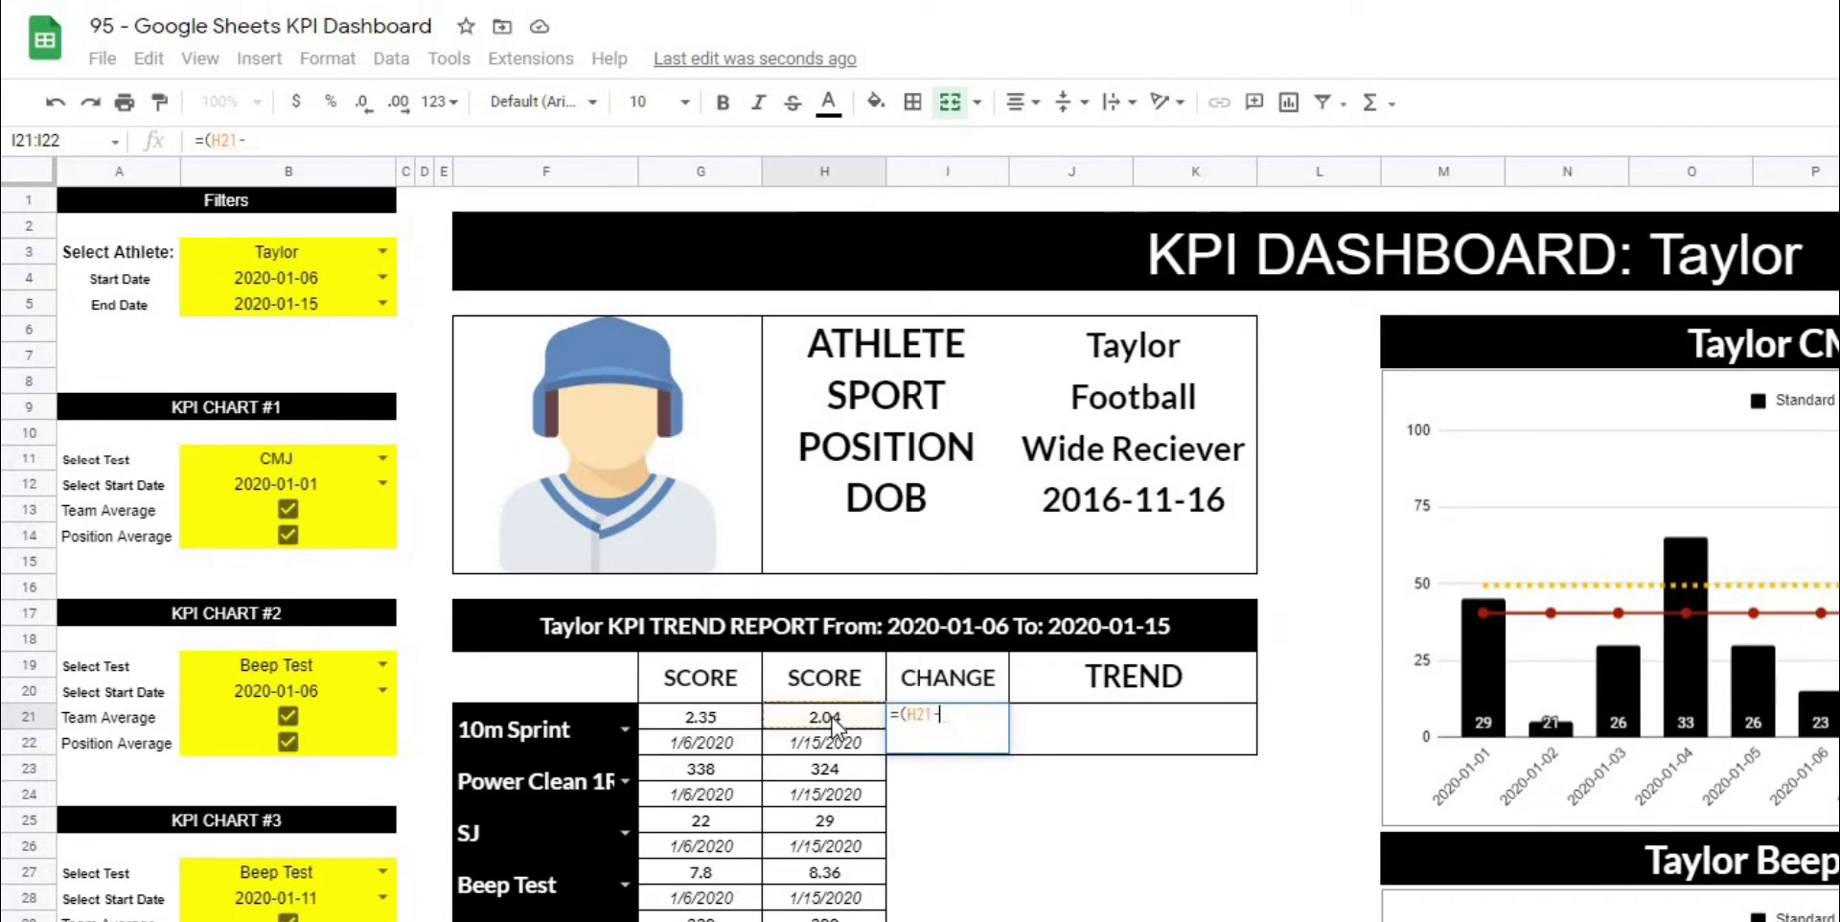
click(701, 717)
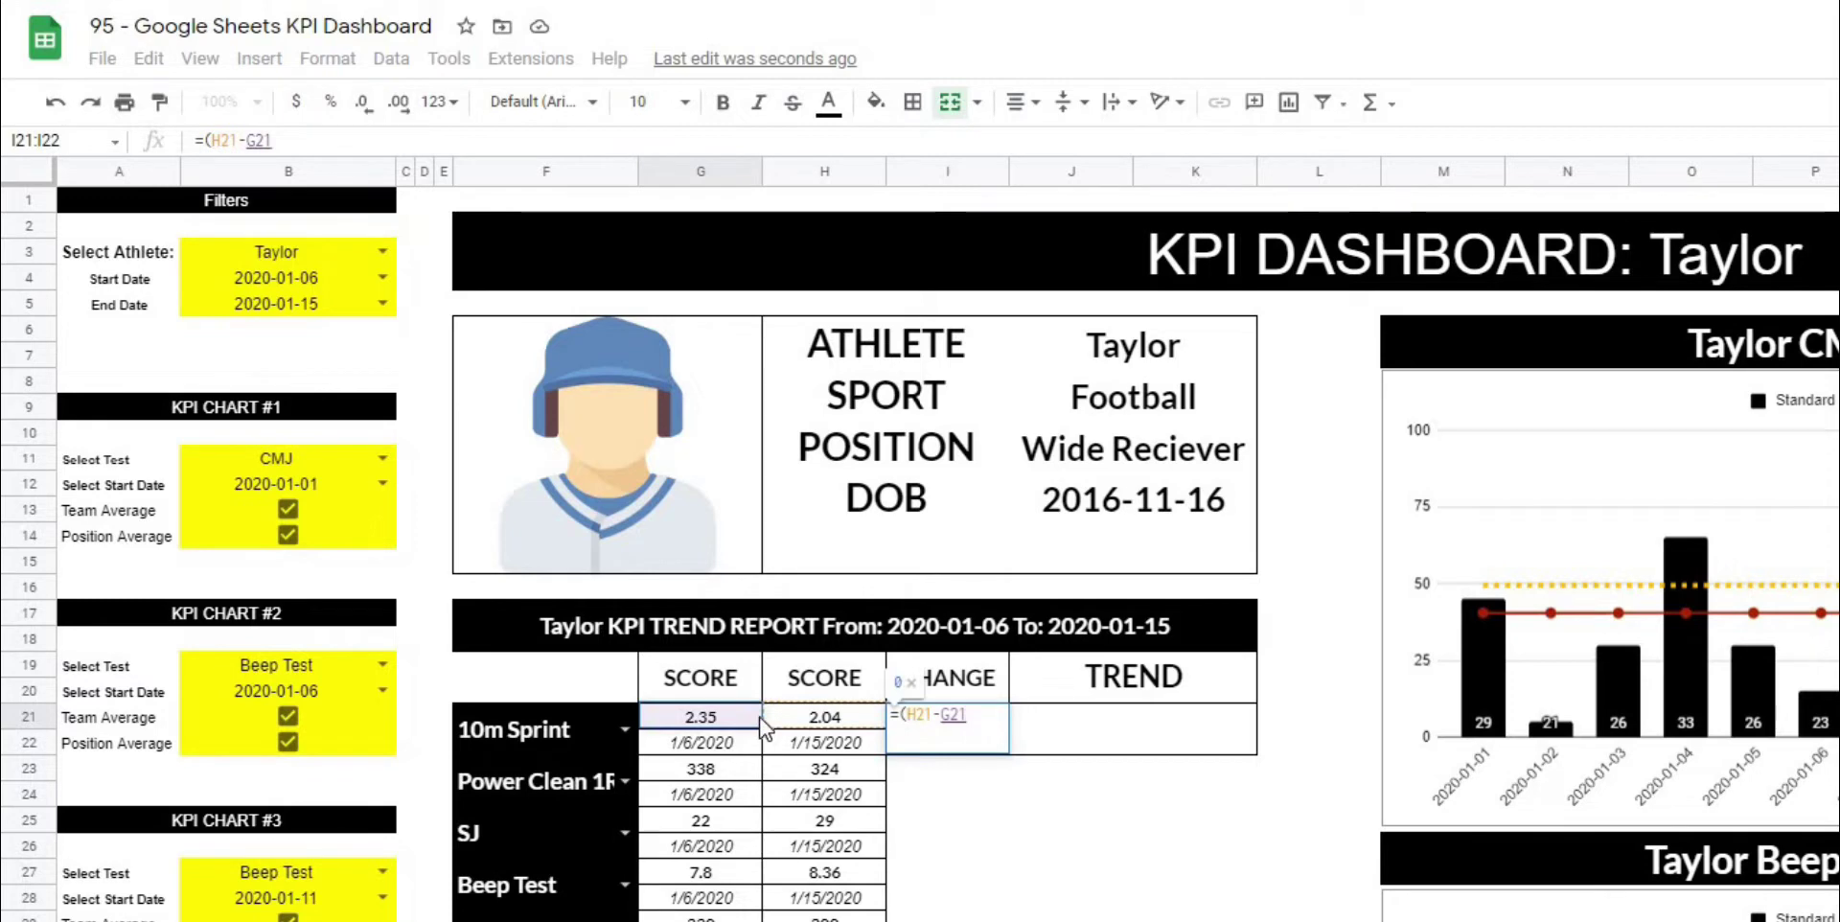
text())
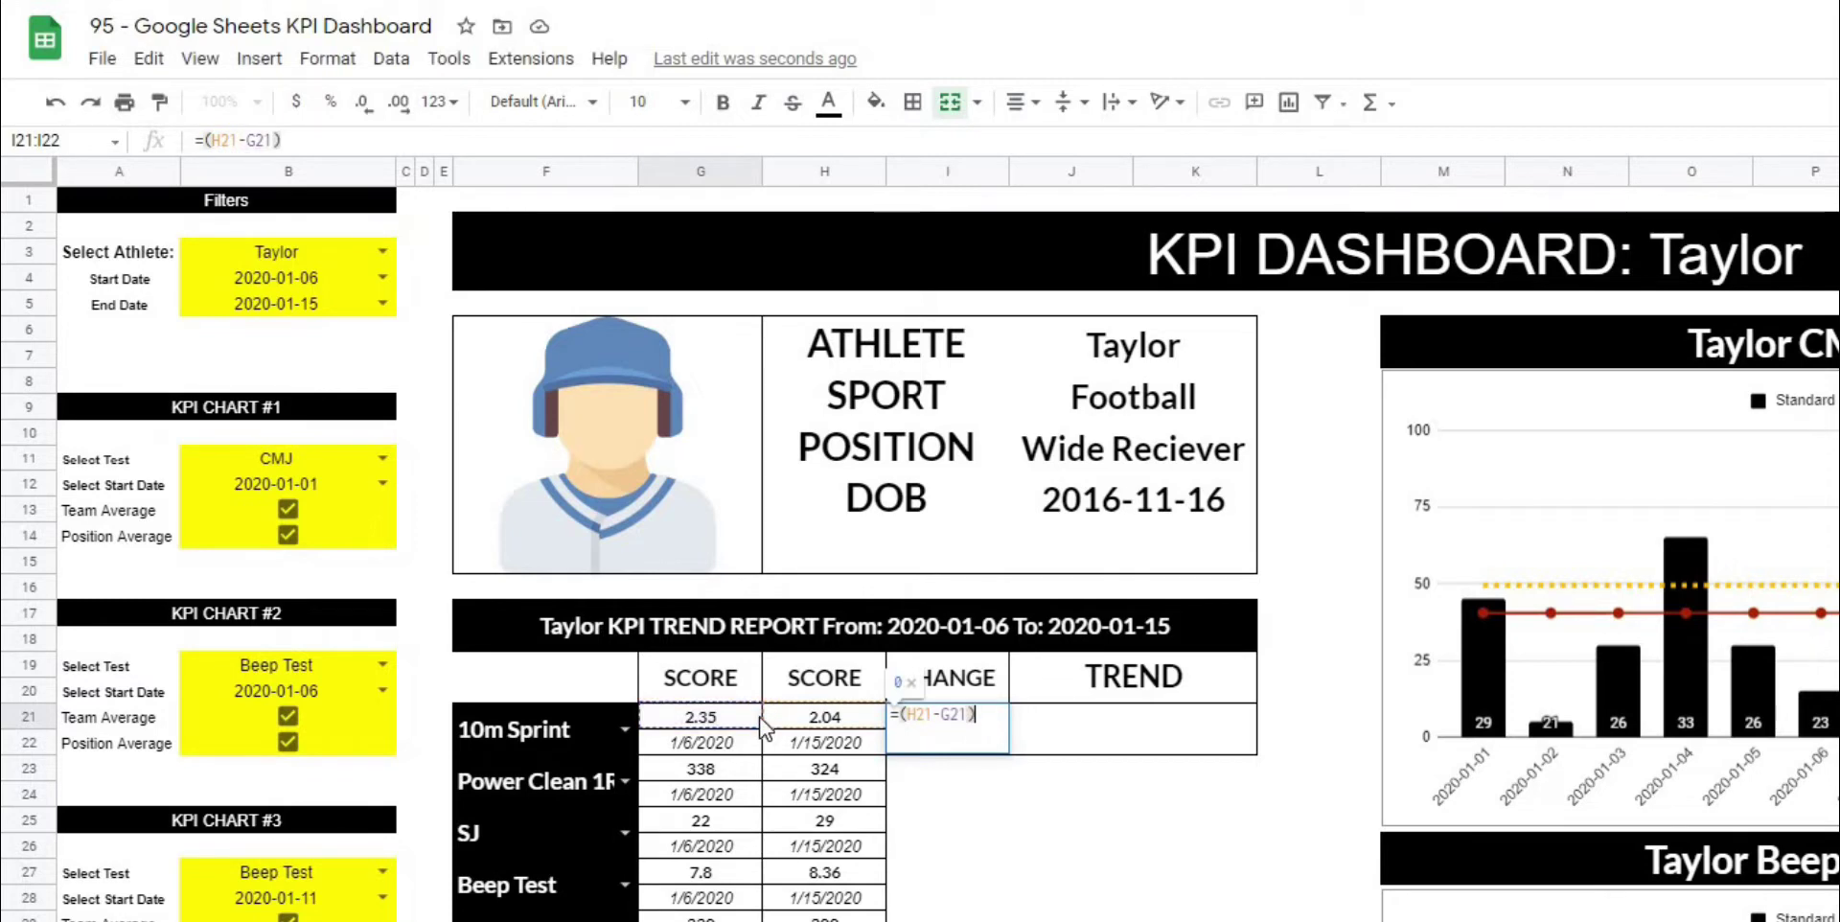
text(/)
click(810, 727)
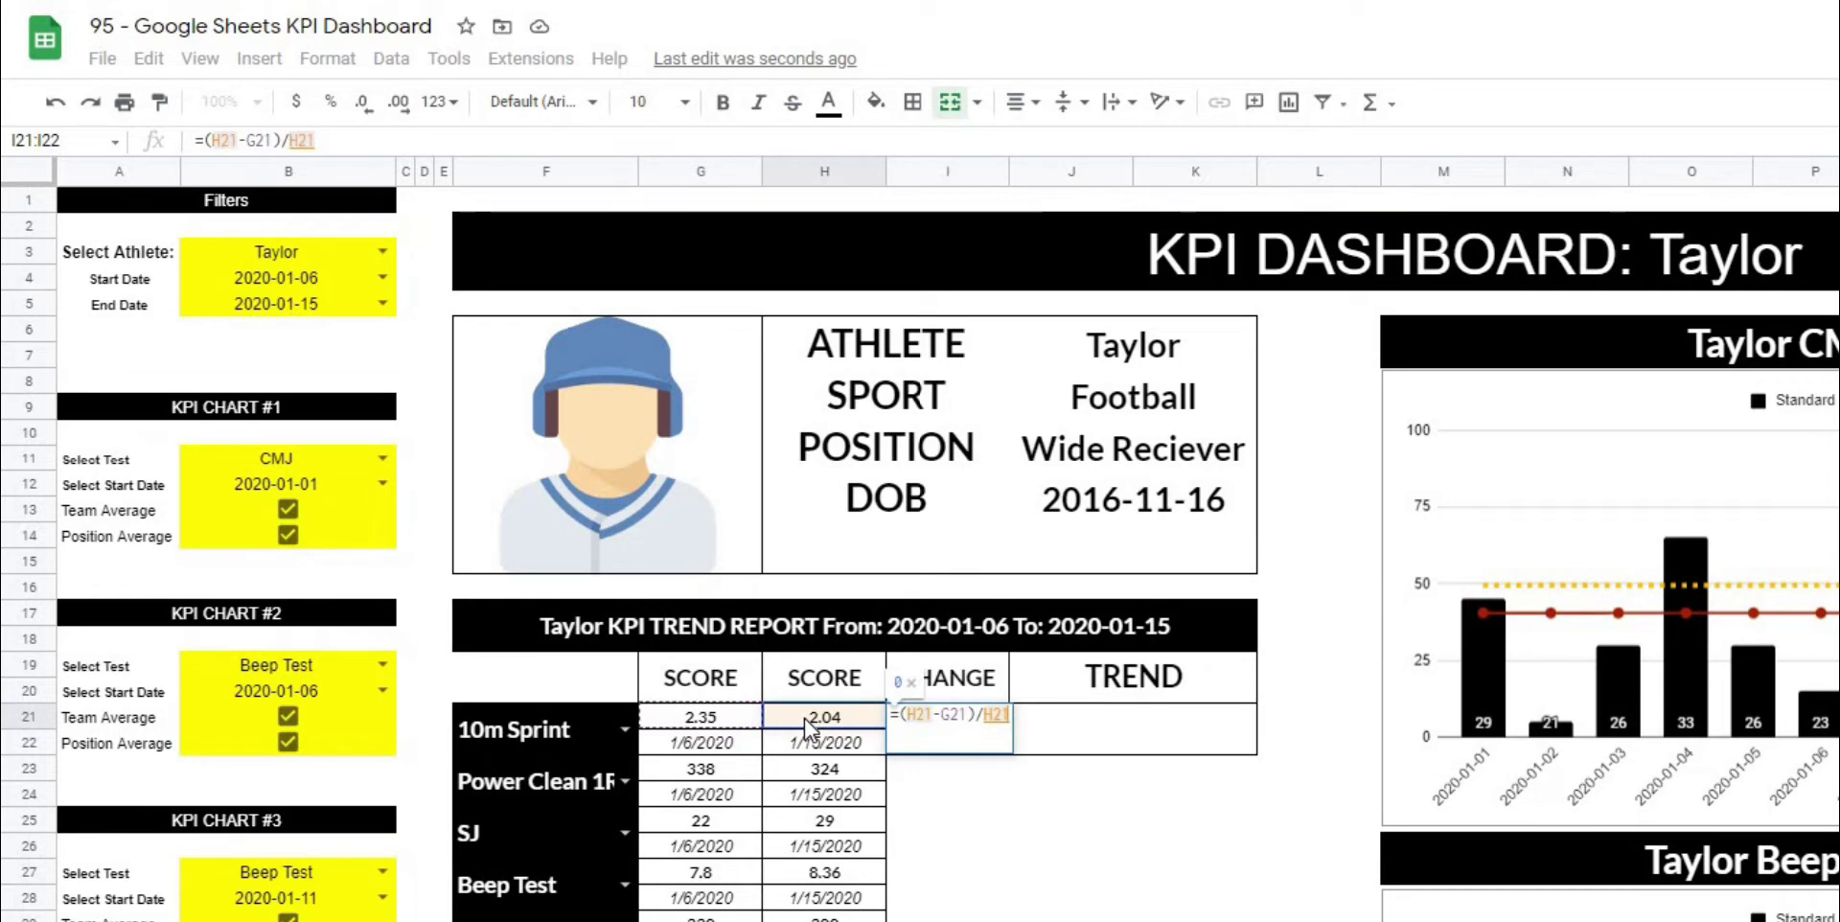
key(BackSpace)
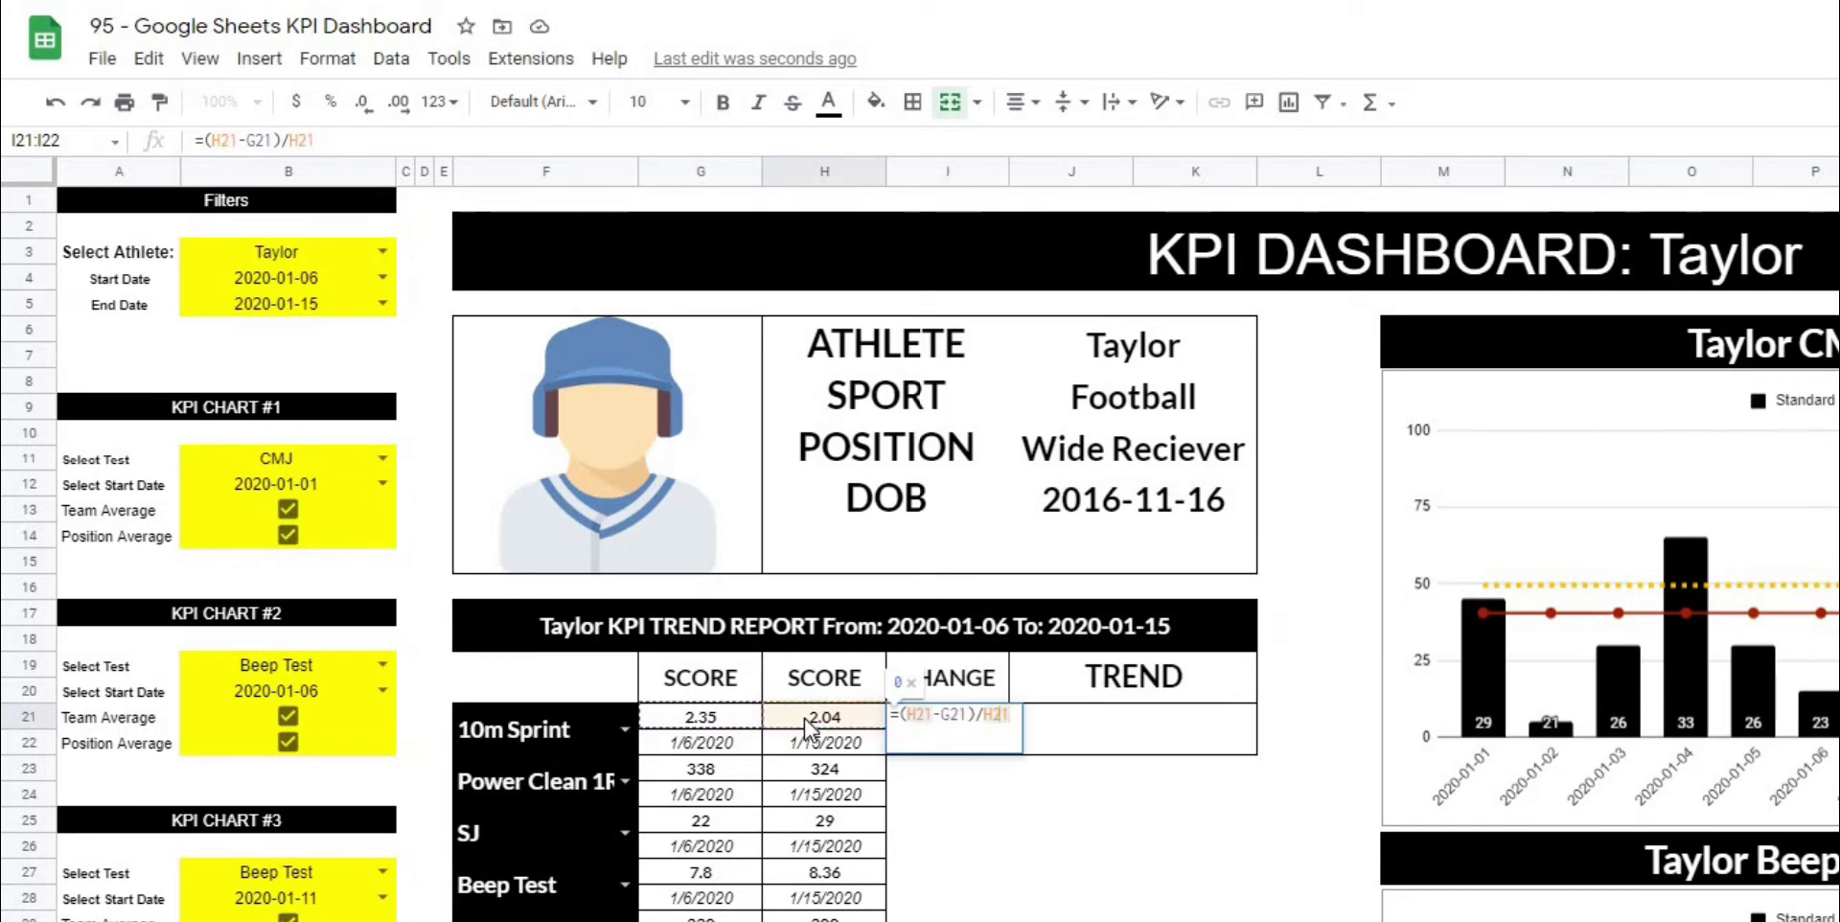
key(Left)
key(Left)
key(Left)
text(()
key(End)
text() *100)
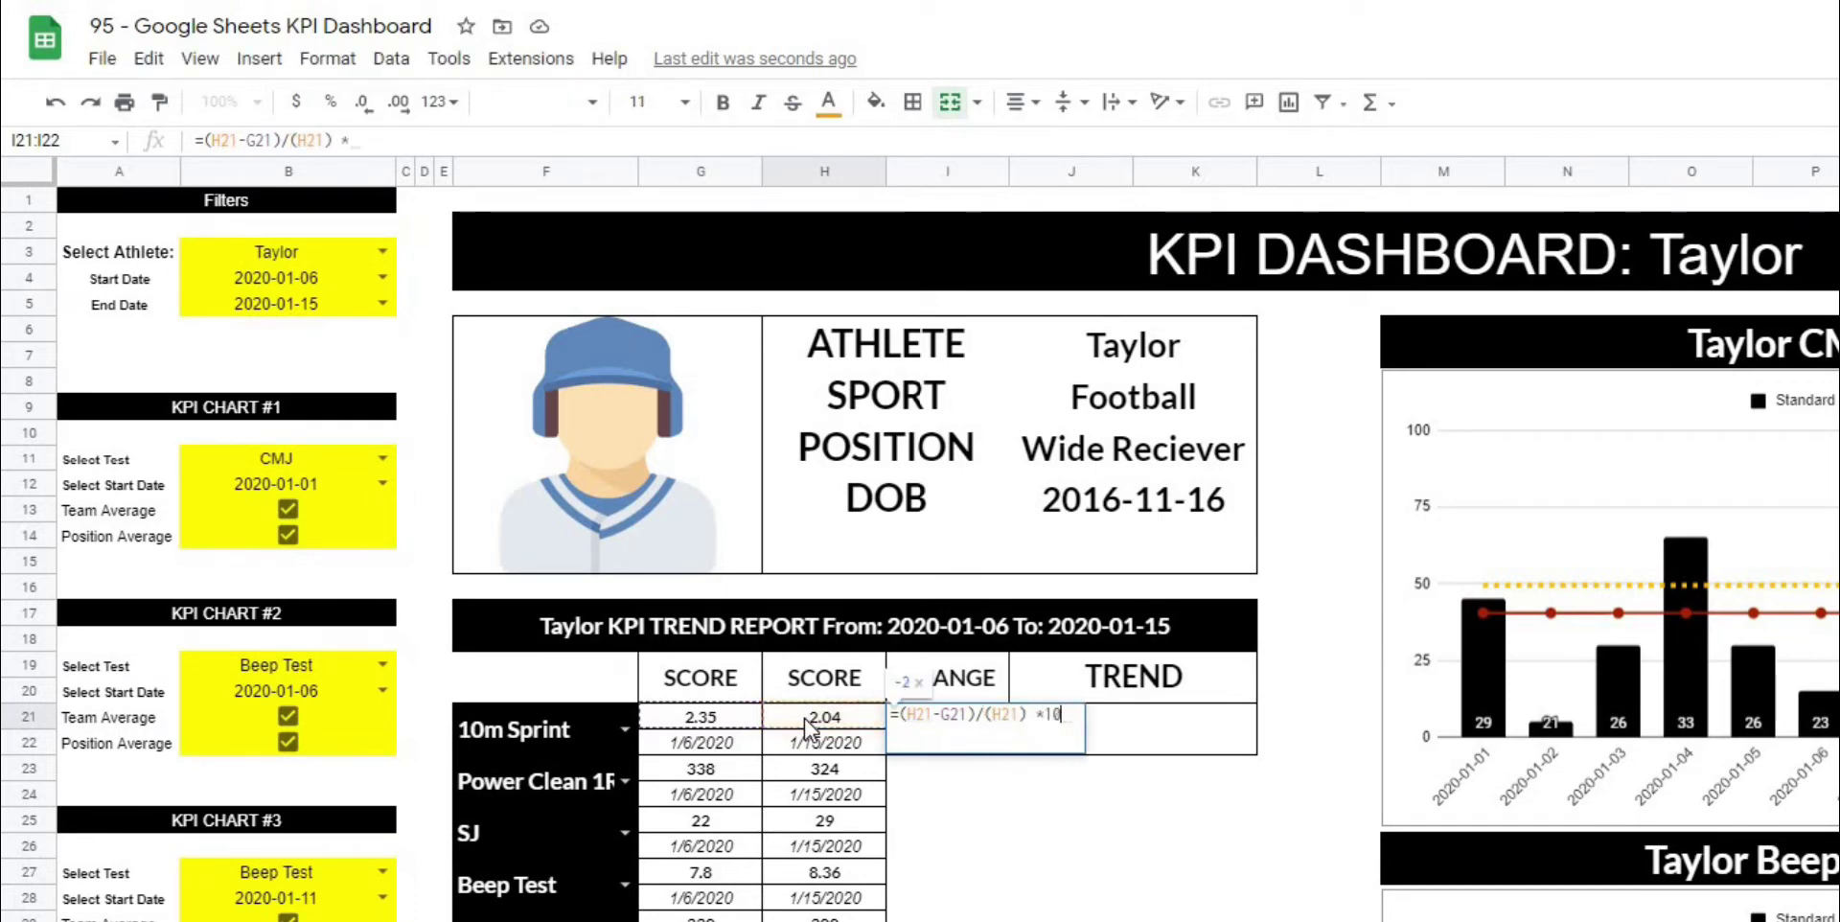
key(Return)
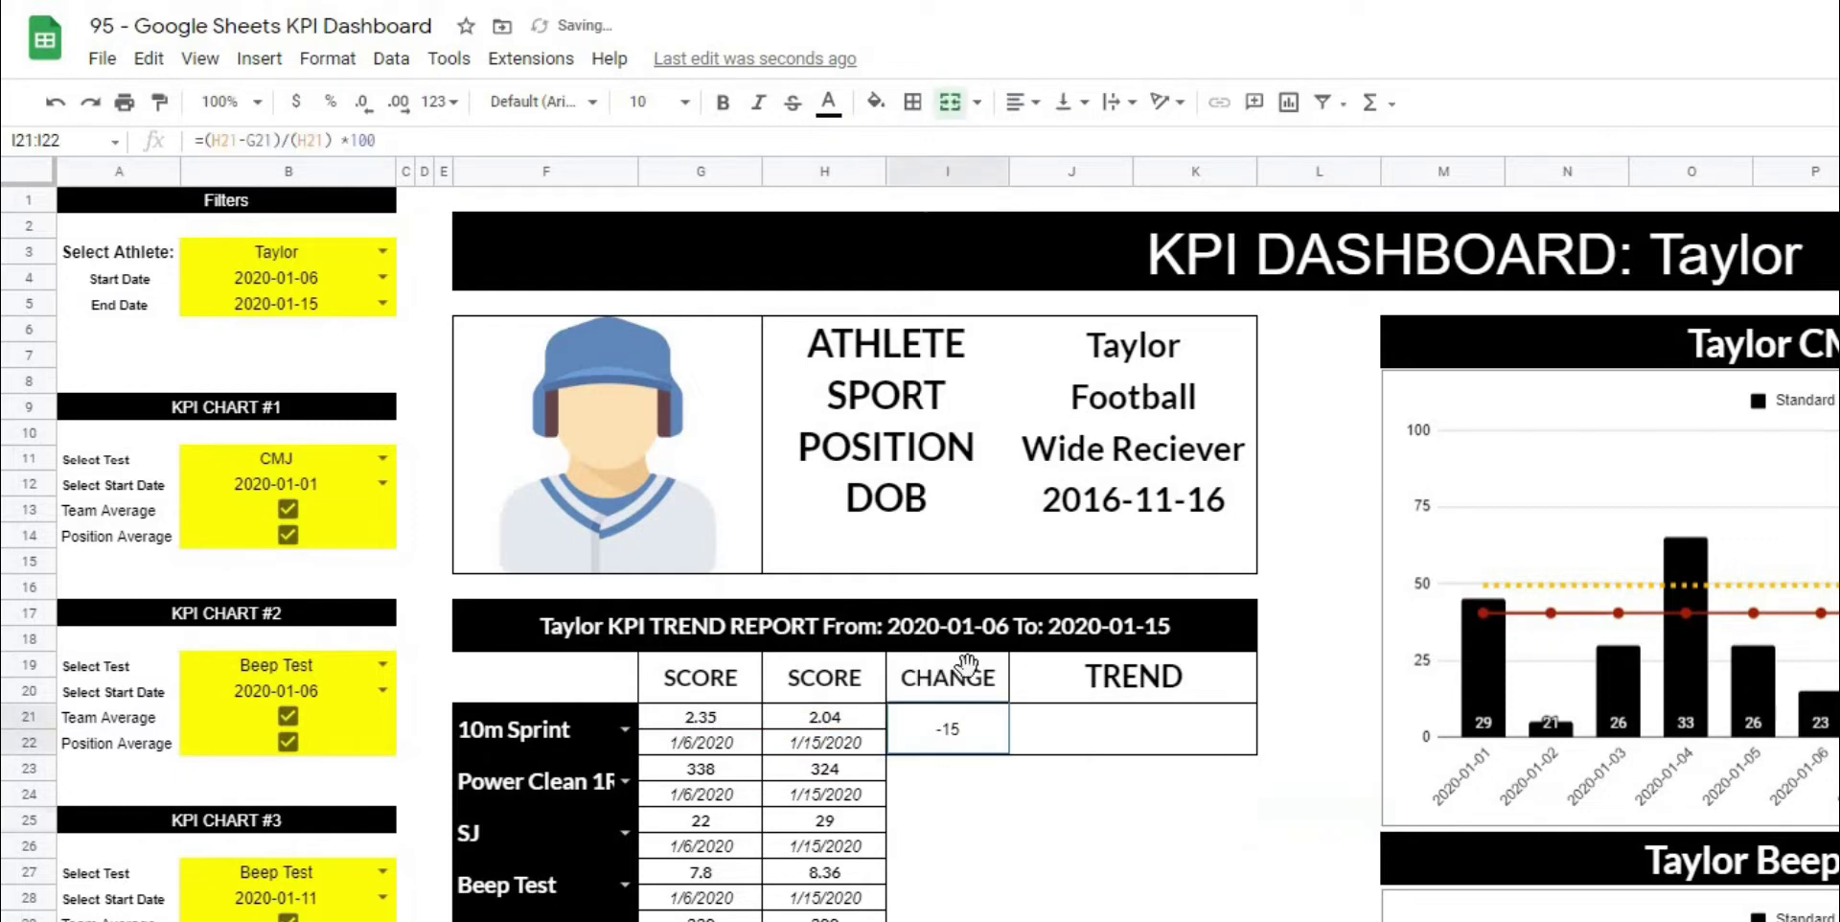
Format the CHANGE cell of the 10m Sprint row as a number with two decimal places.
click(328, 59)
mouse_move(398, 187)
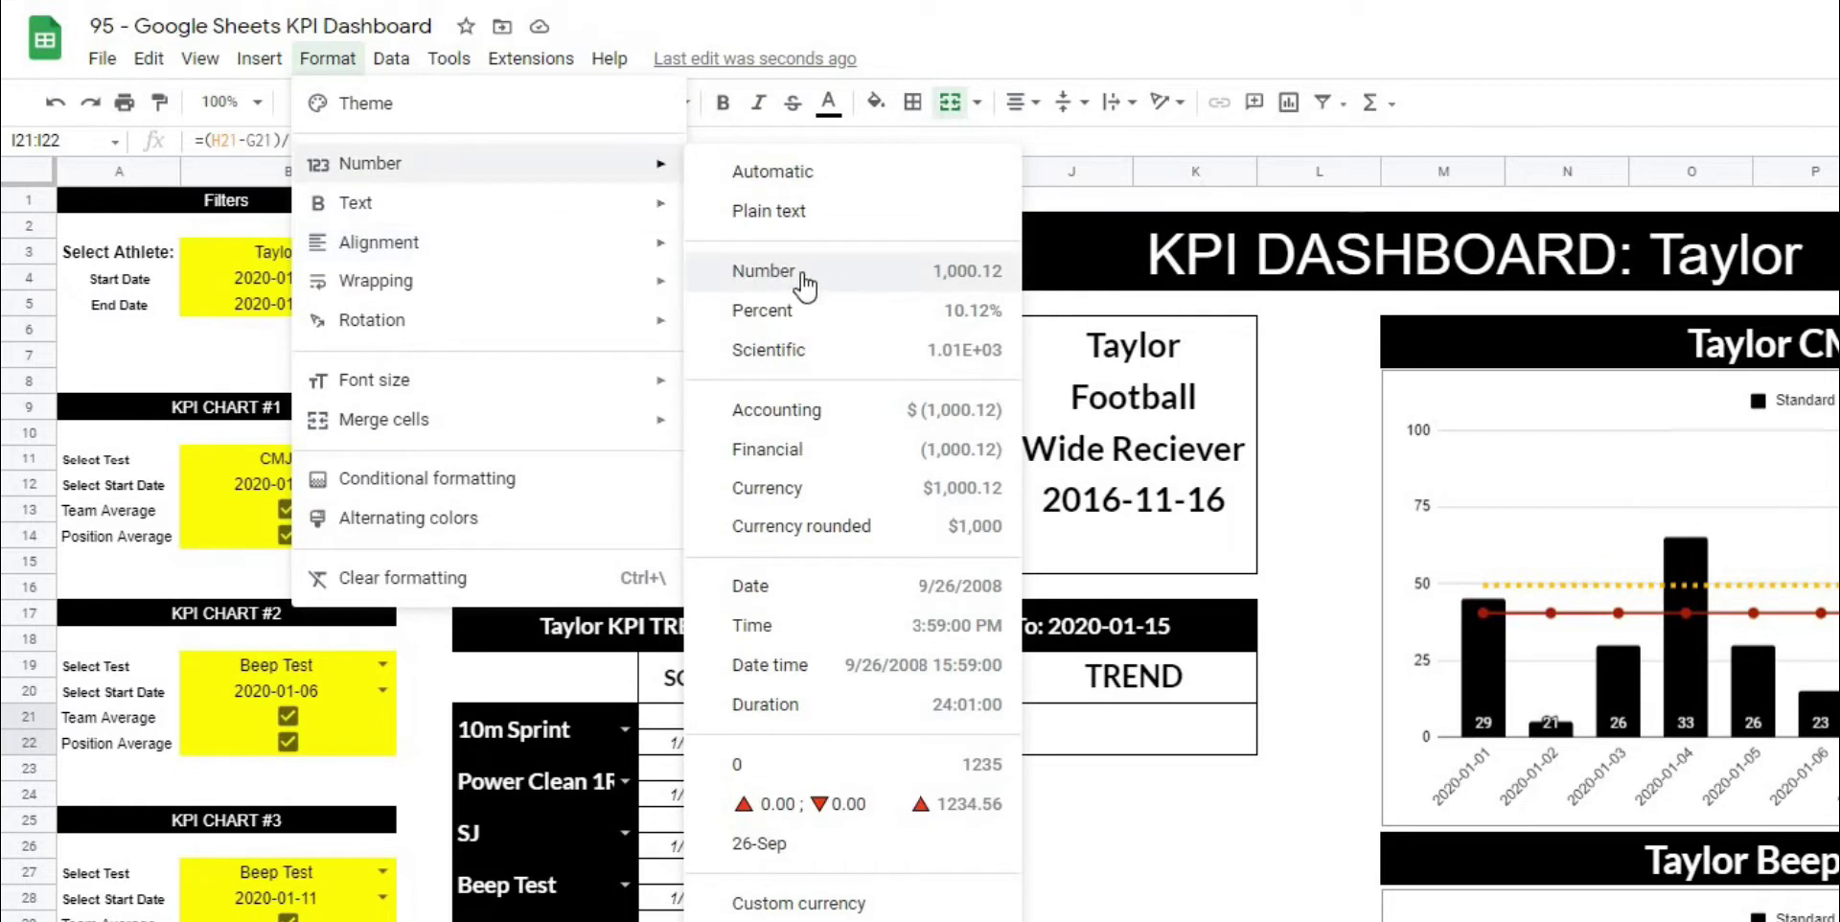
click(1168, 905)
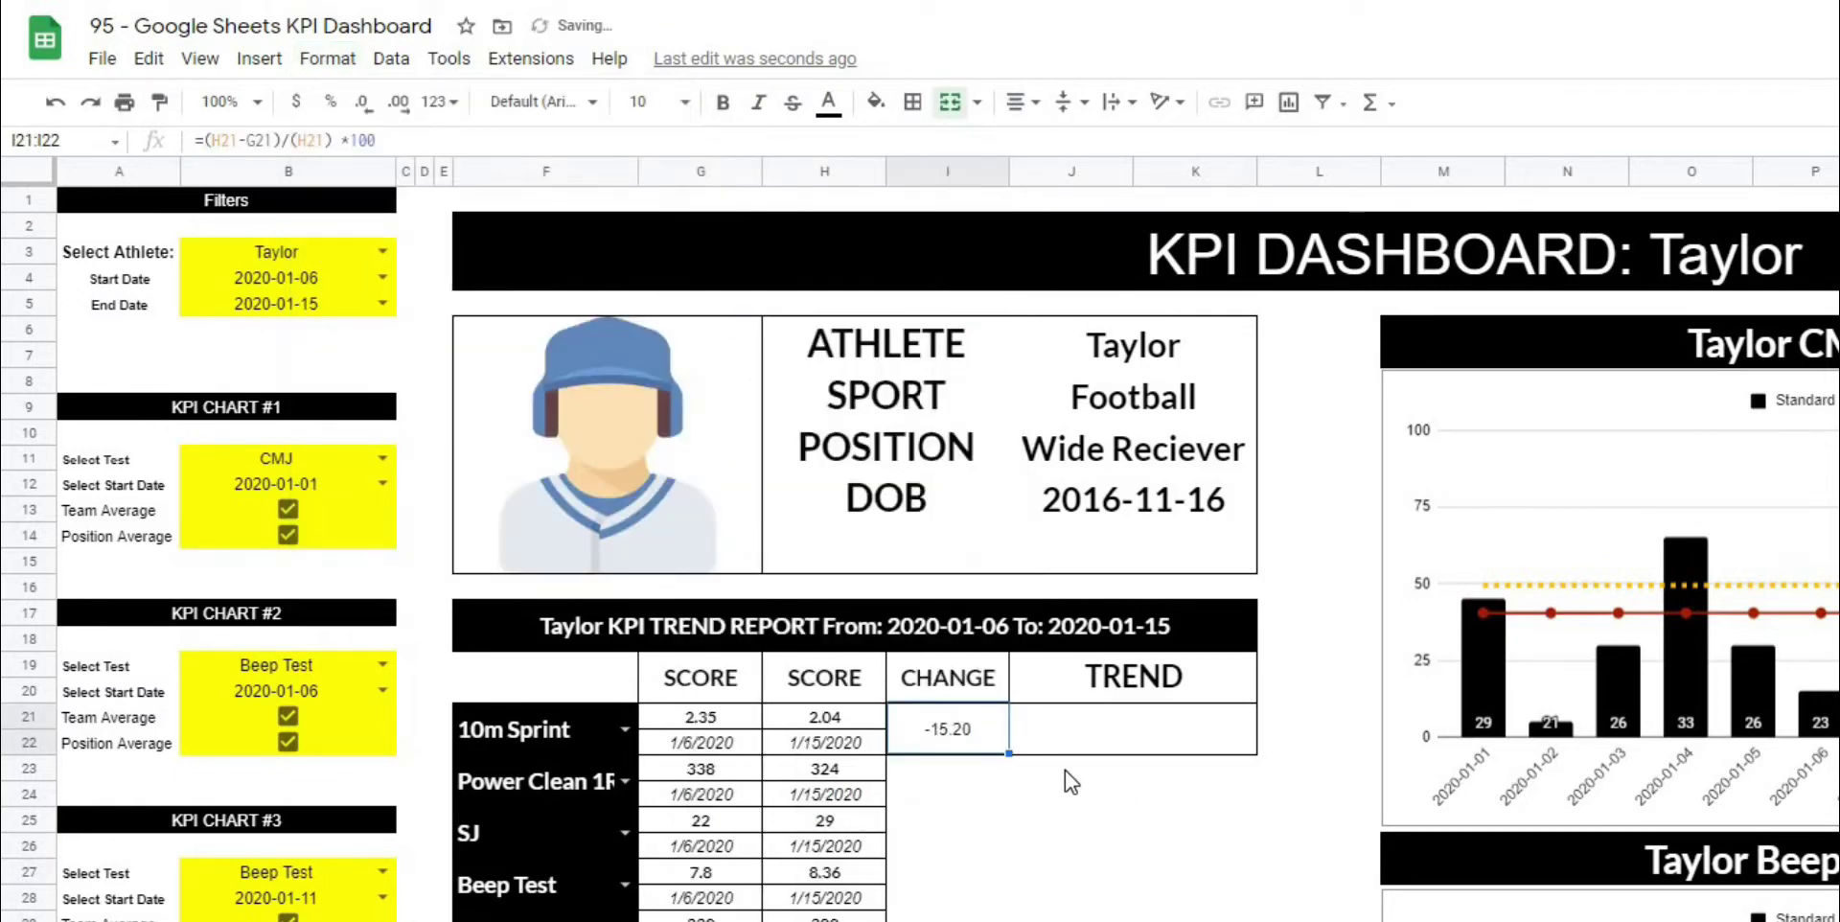
click(1163, 845)
click(915, 745)
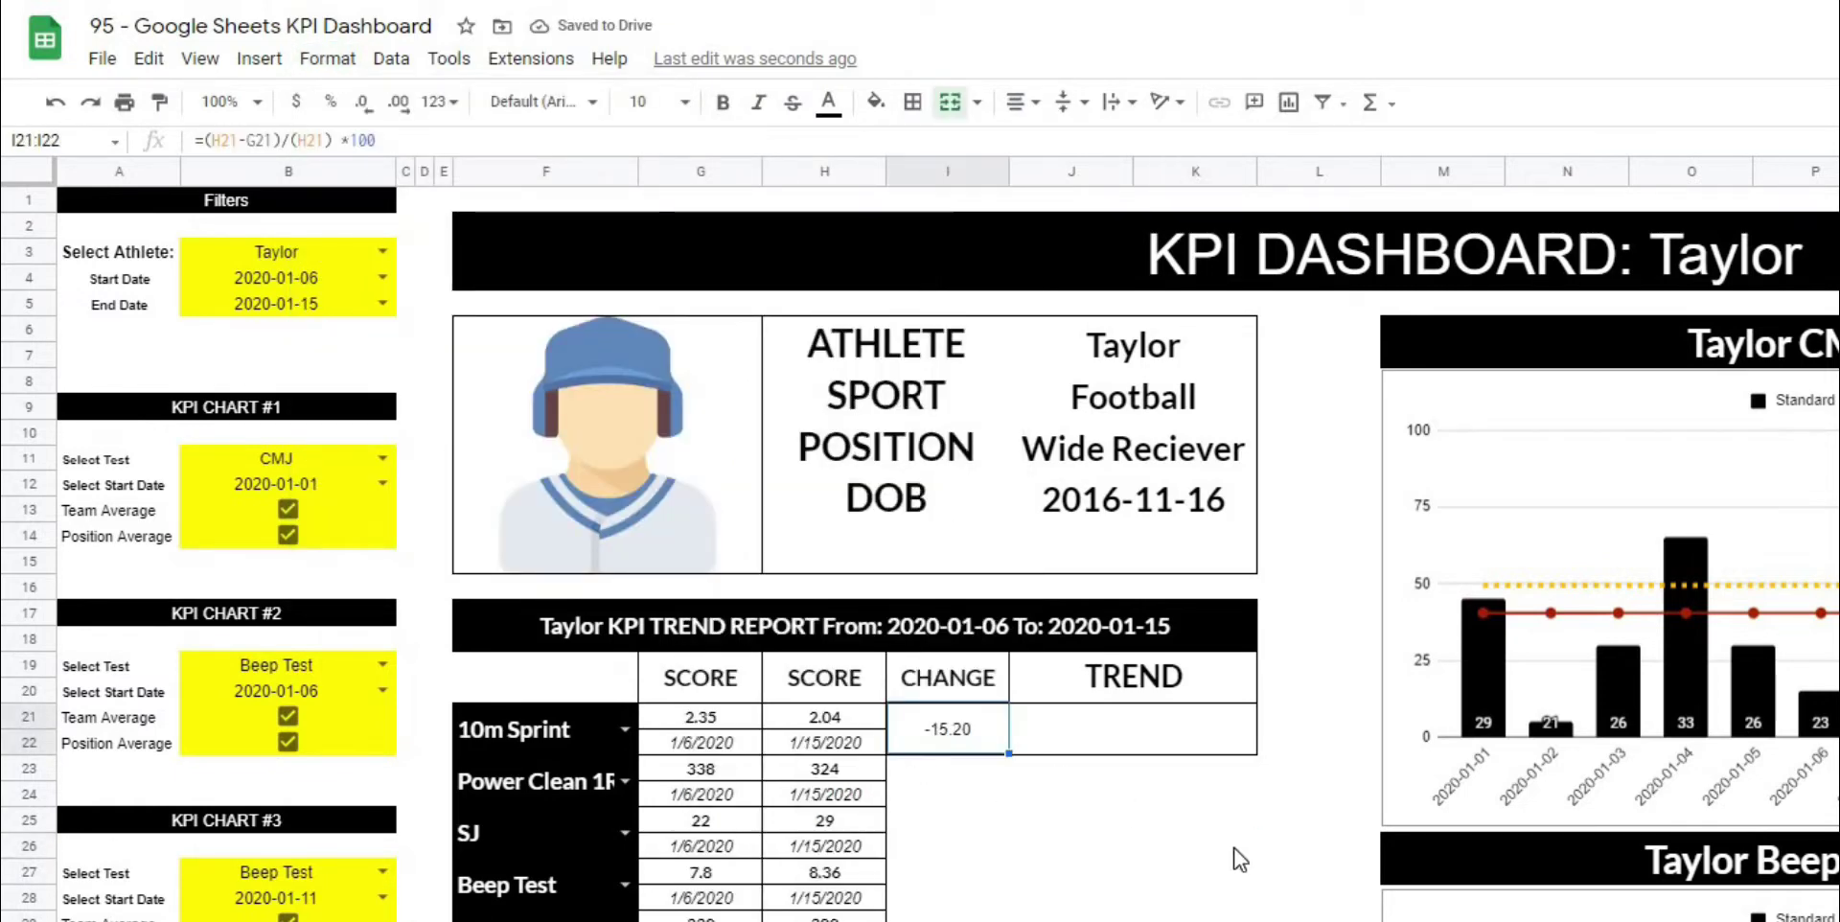
click(1266, 863)
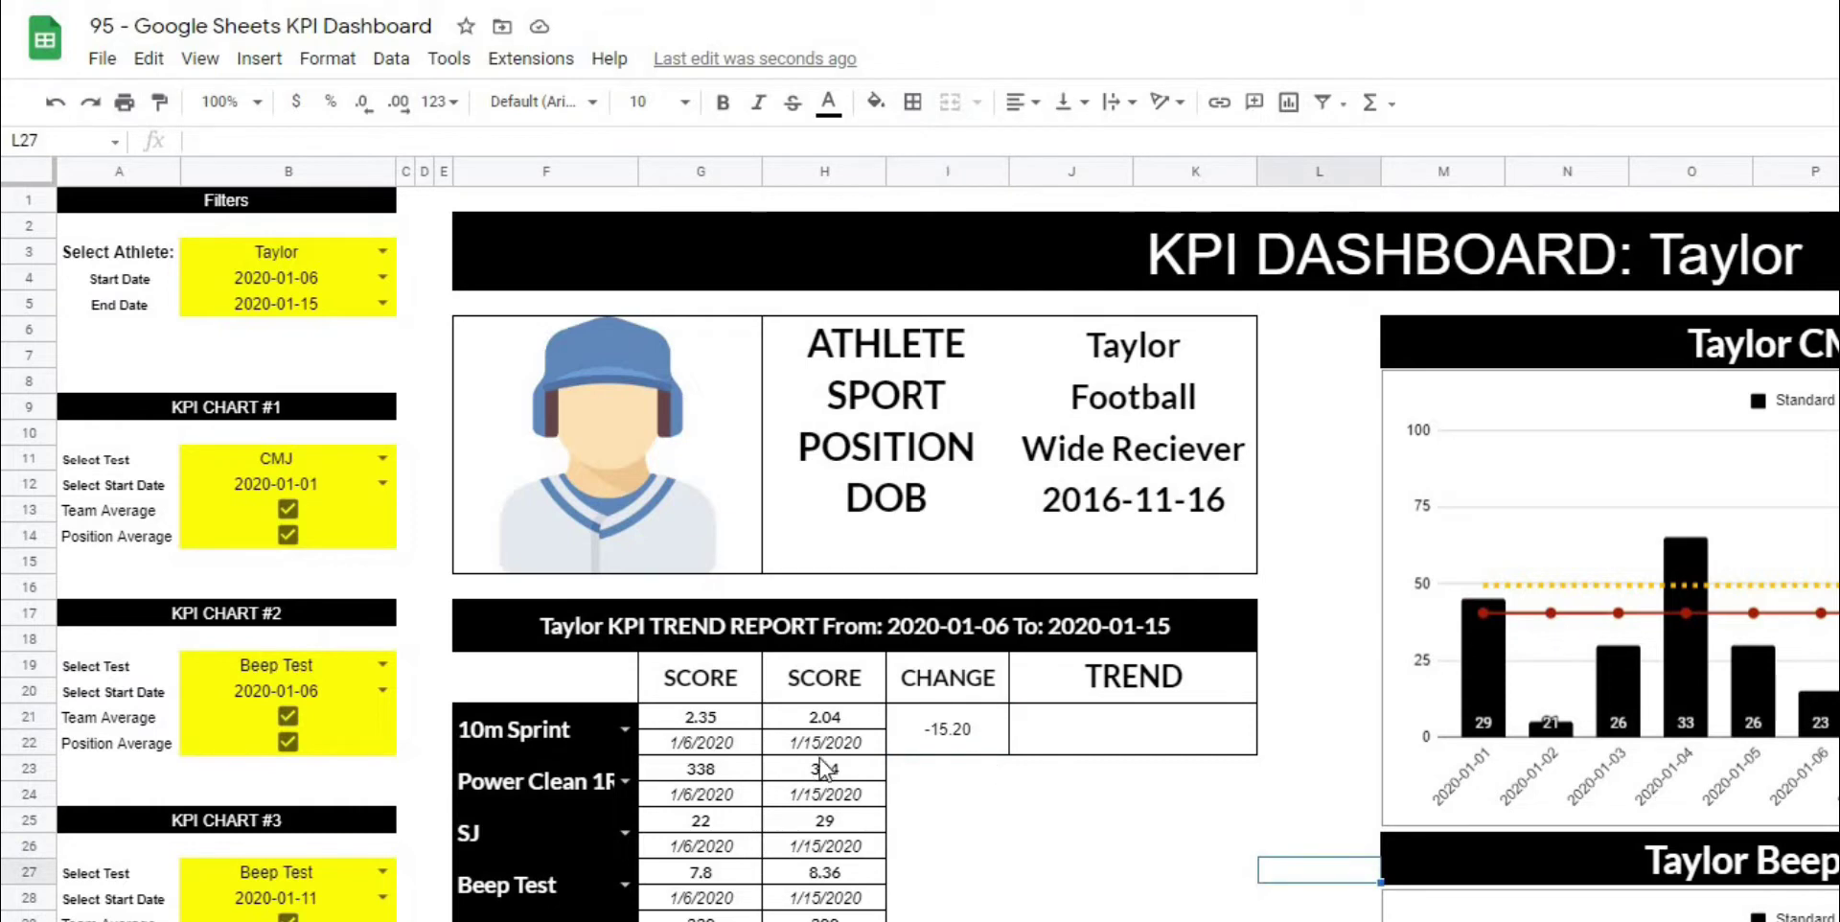
click(947, 745)
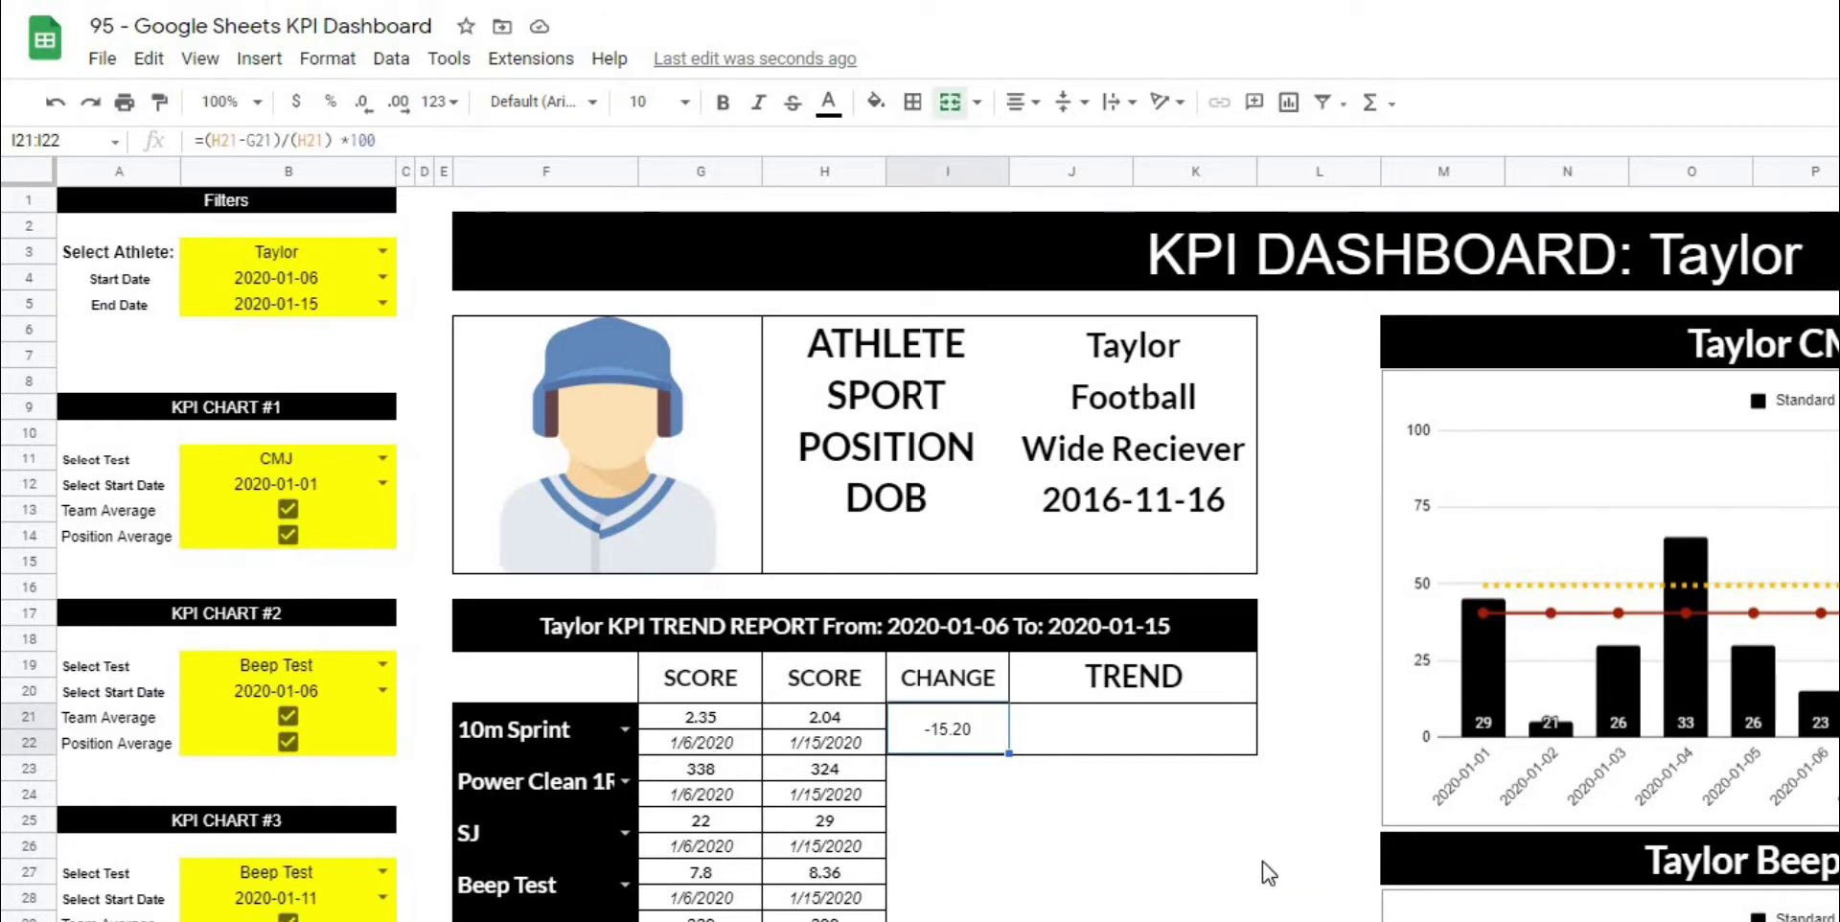
Change the test in the first row of the trend report to Bench 1RM and check its CHANGE cell.
click(623, 730)
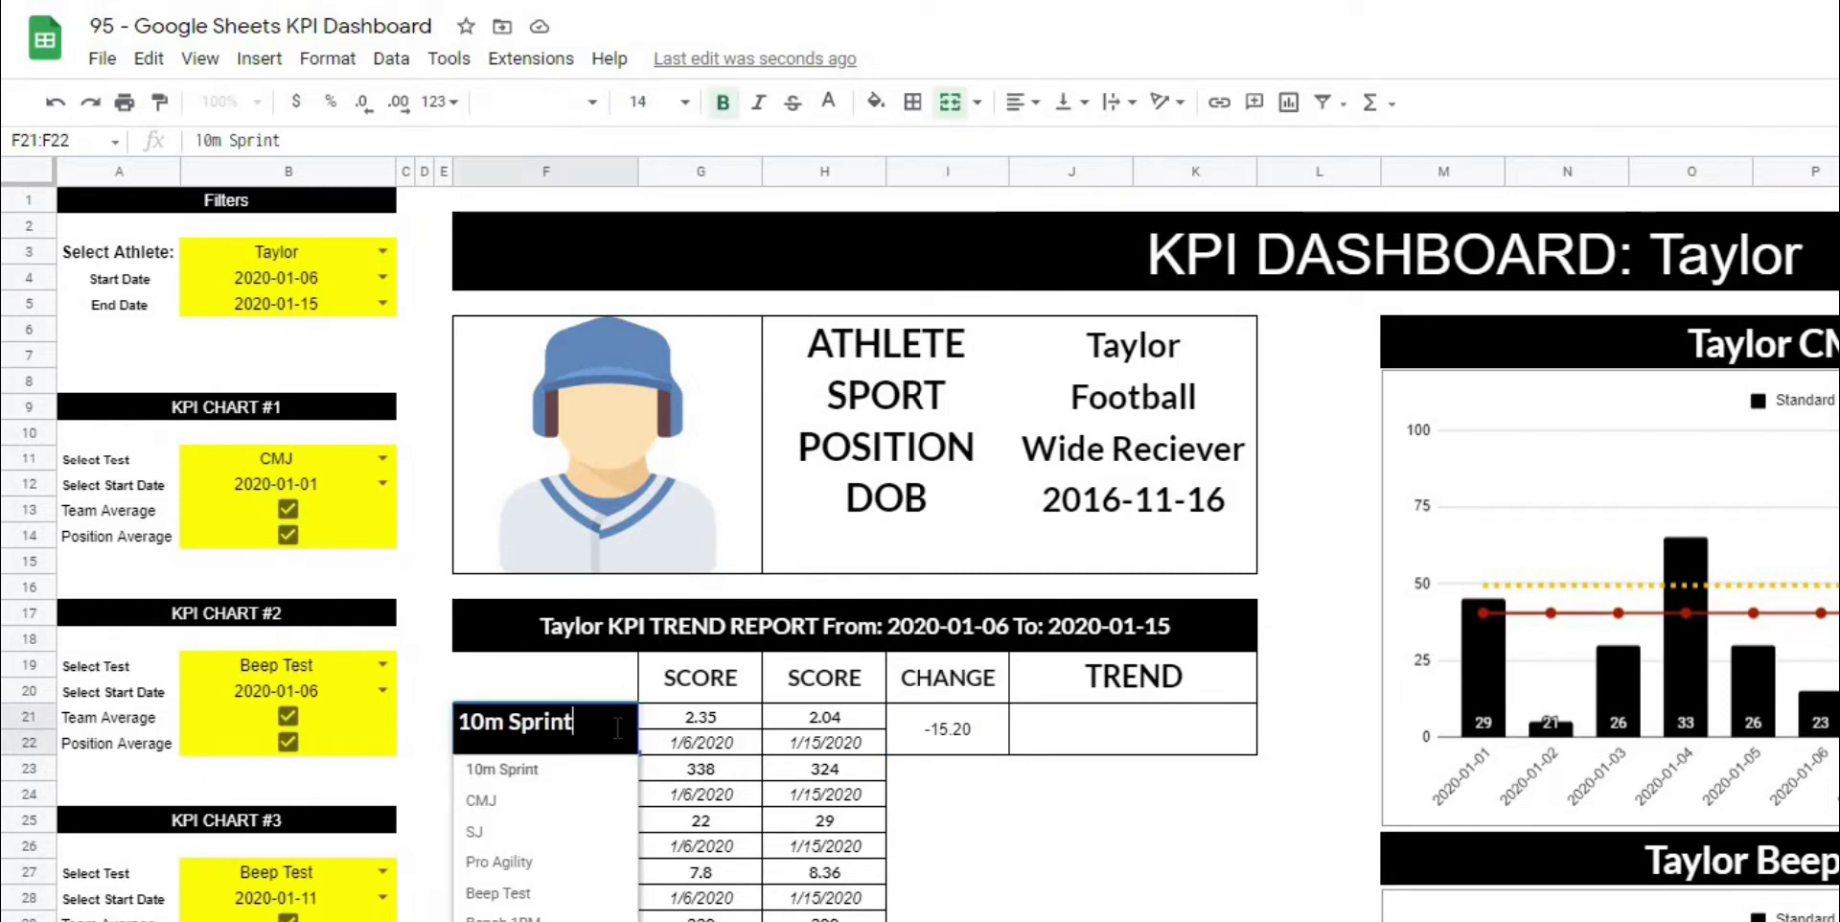
click(554, 913)
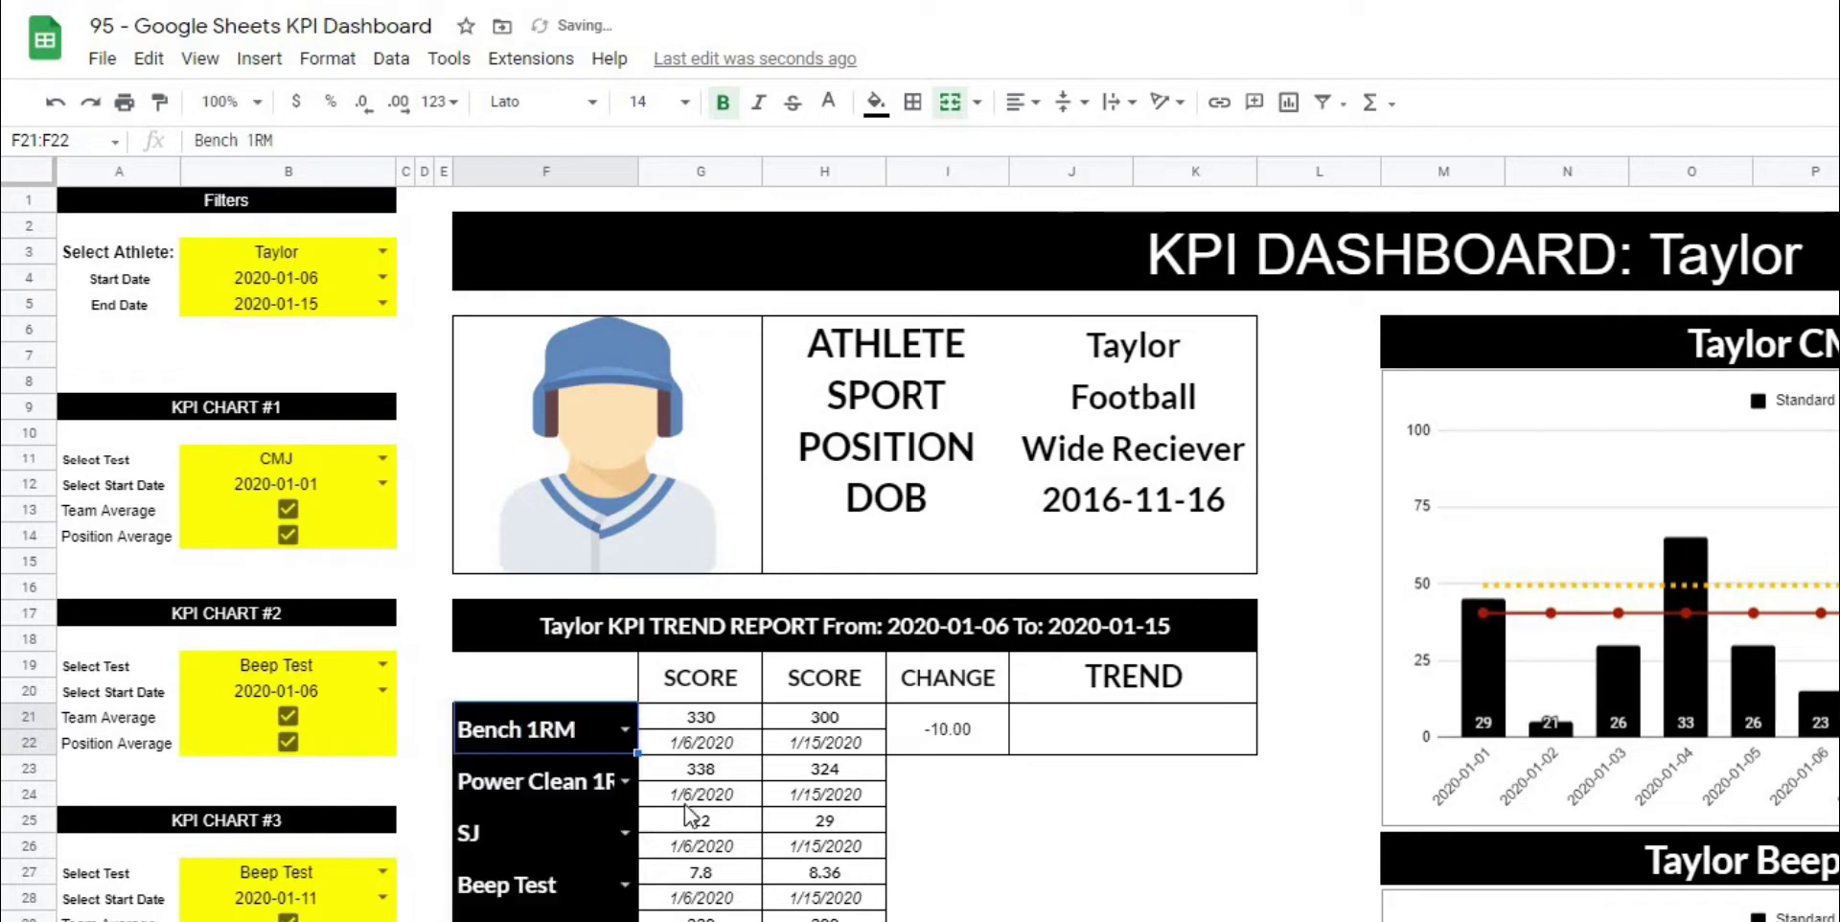
click(958, 740)
click(959, 868)
click(962, 740)
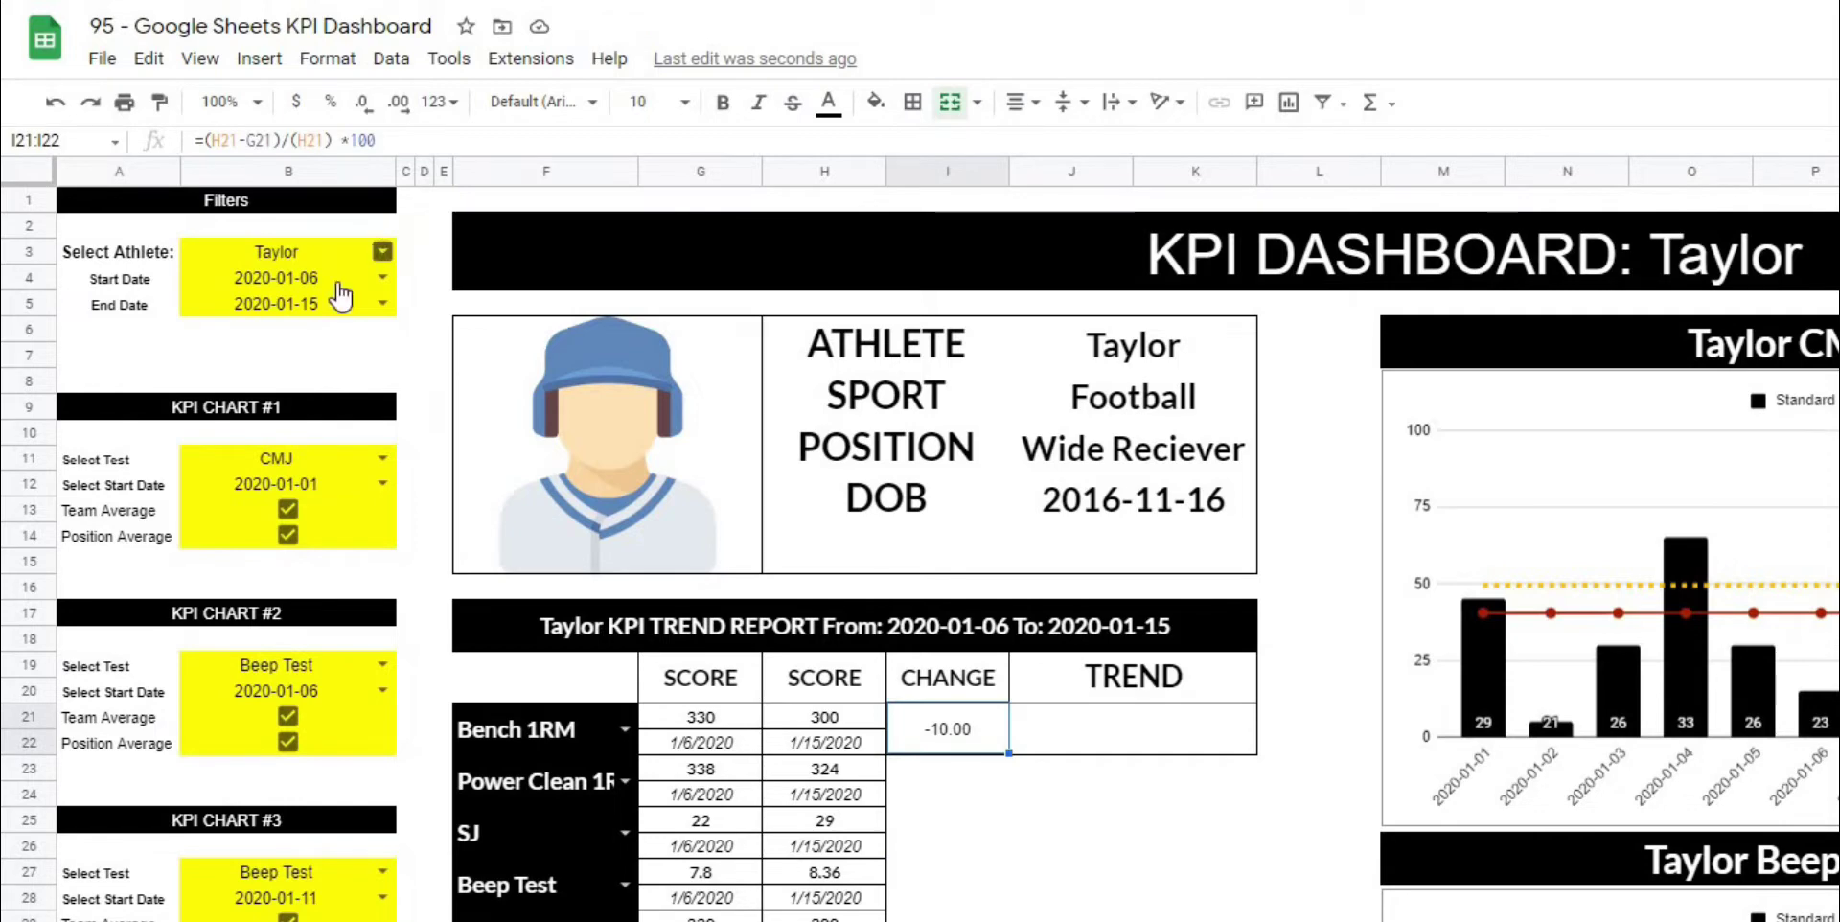
Switch the athlete filter to the weightlifting coach and check the CHANGE cell in the trend report's first row.
click(382, 251)
click(287, 312)
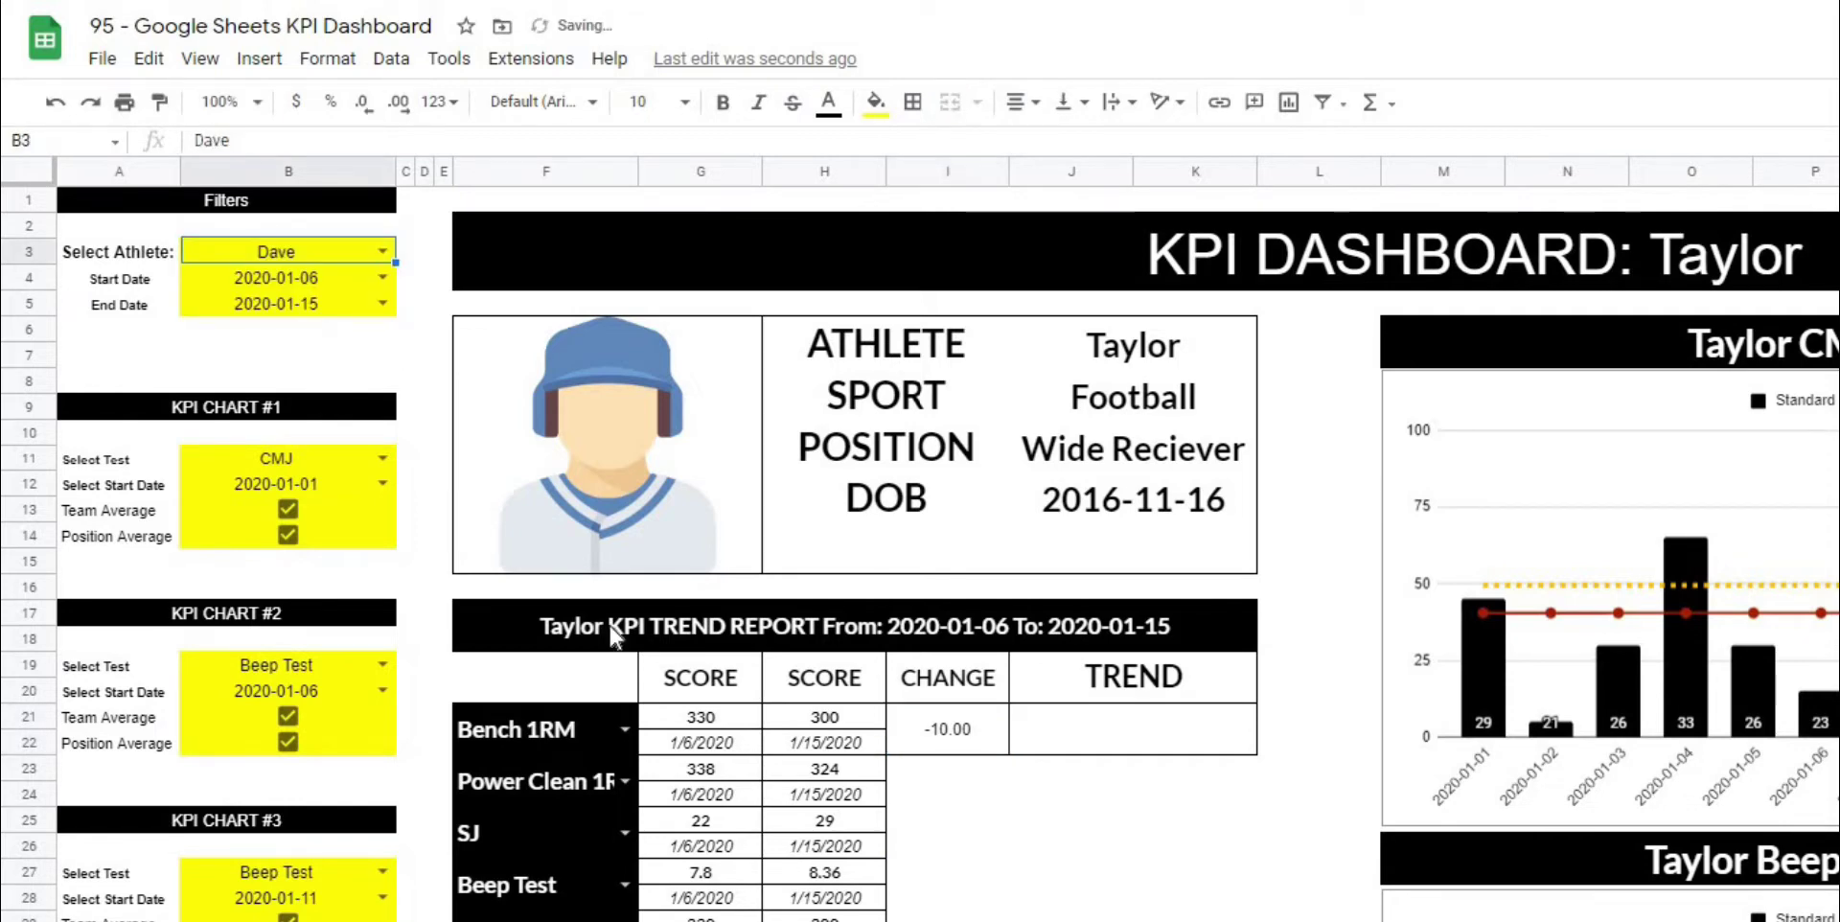
click(932, 769)
click(947, 747)
Change the test in the trend report's first row to Beep Test and check its CHANGE cell.
click(624, 730)
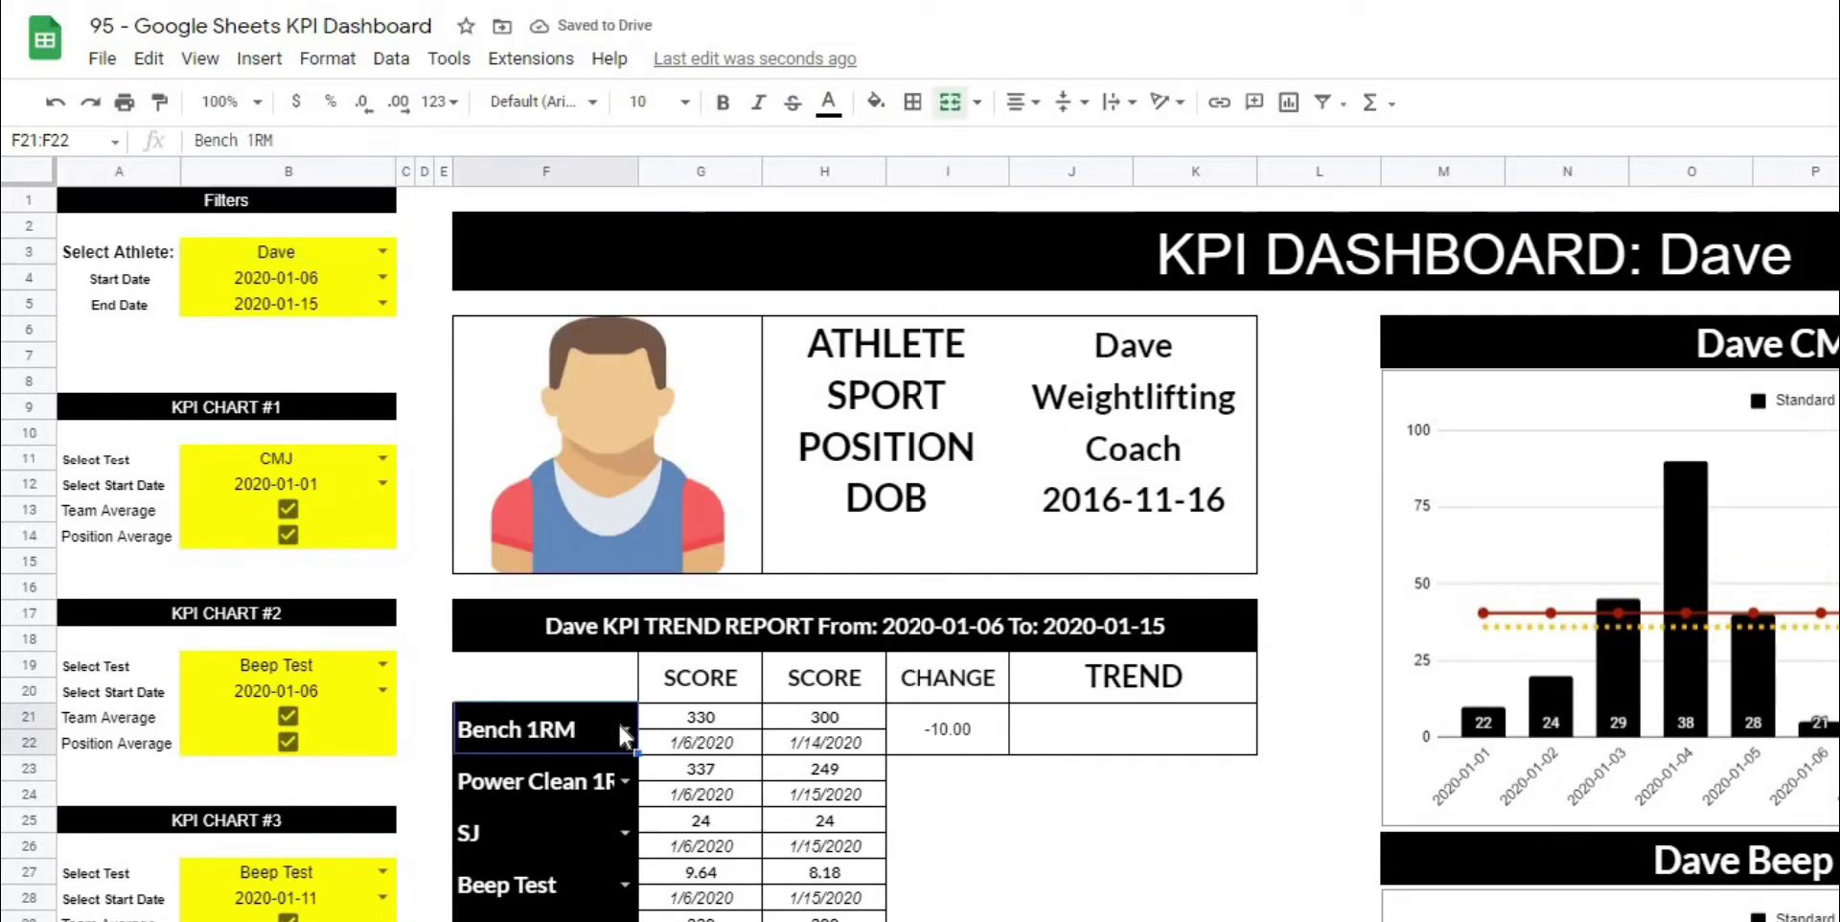
click(513, 893)
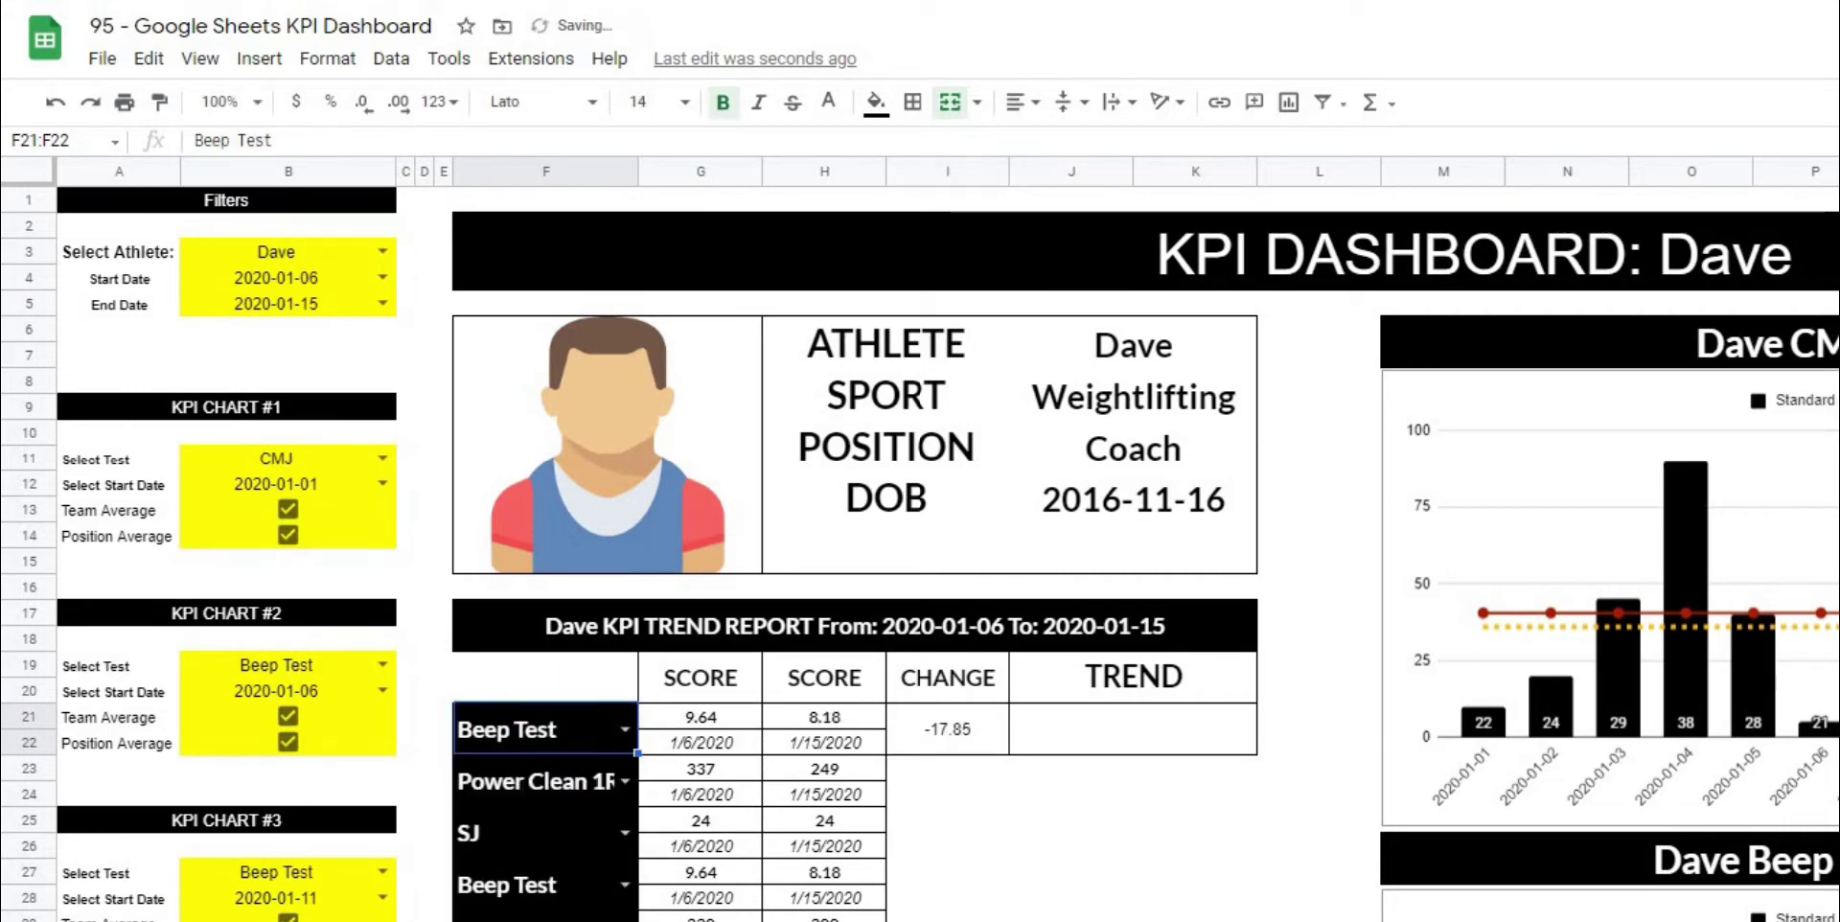
click(1250, 793)
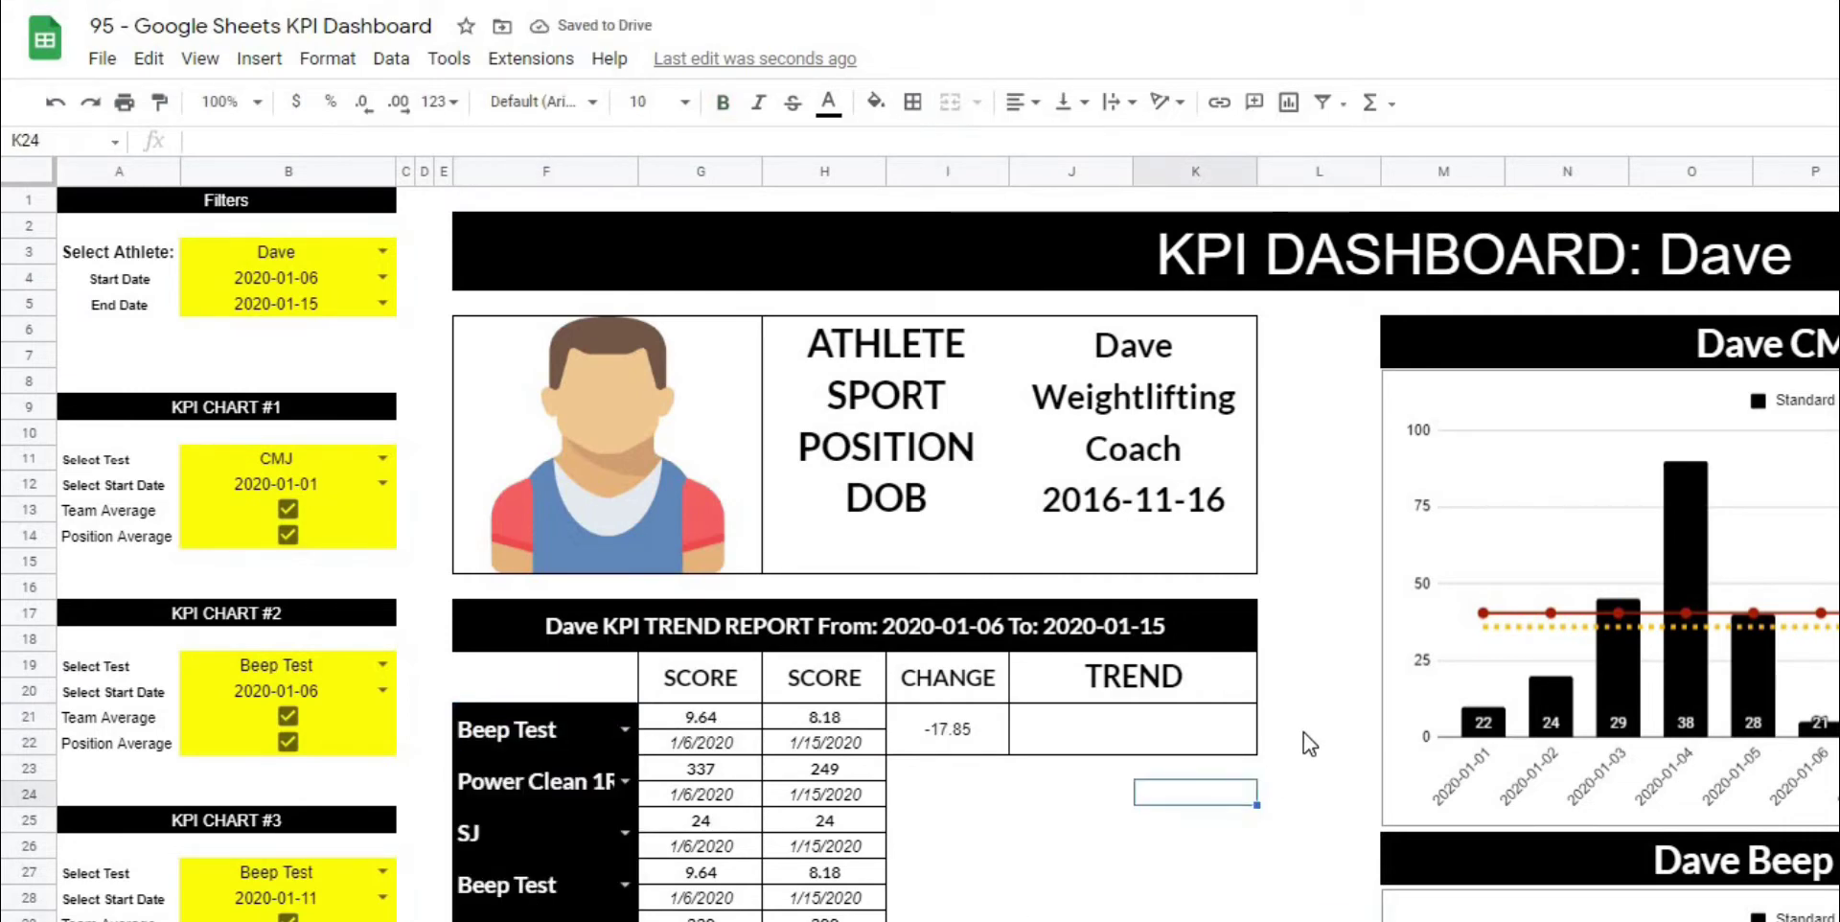
click(1303, 724)
click(948, 733)
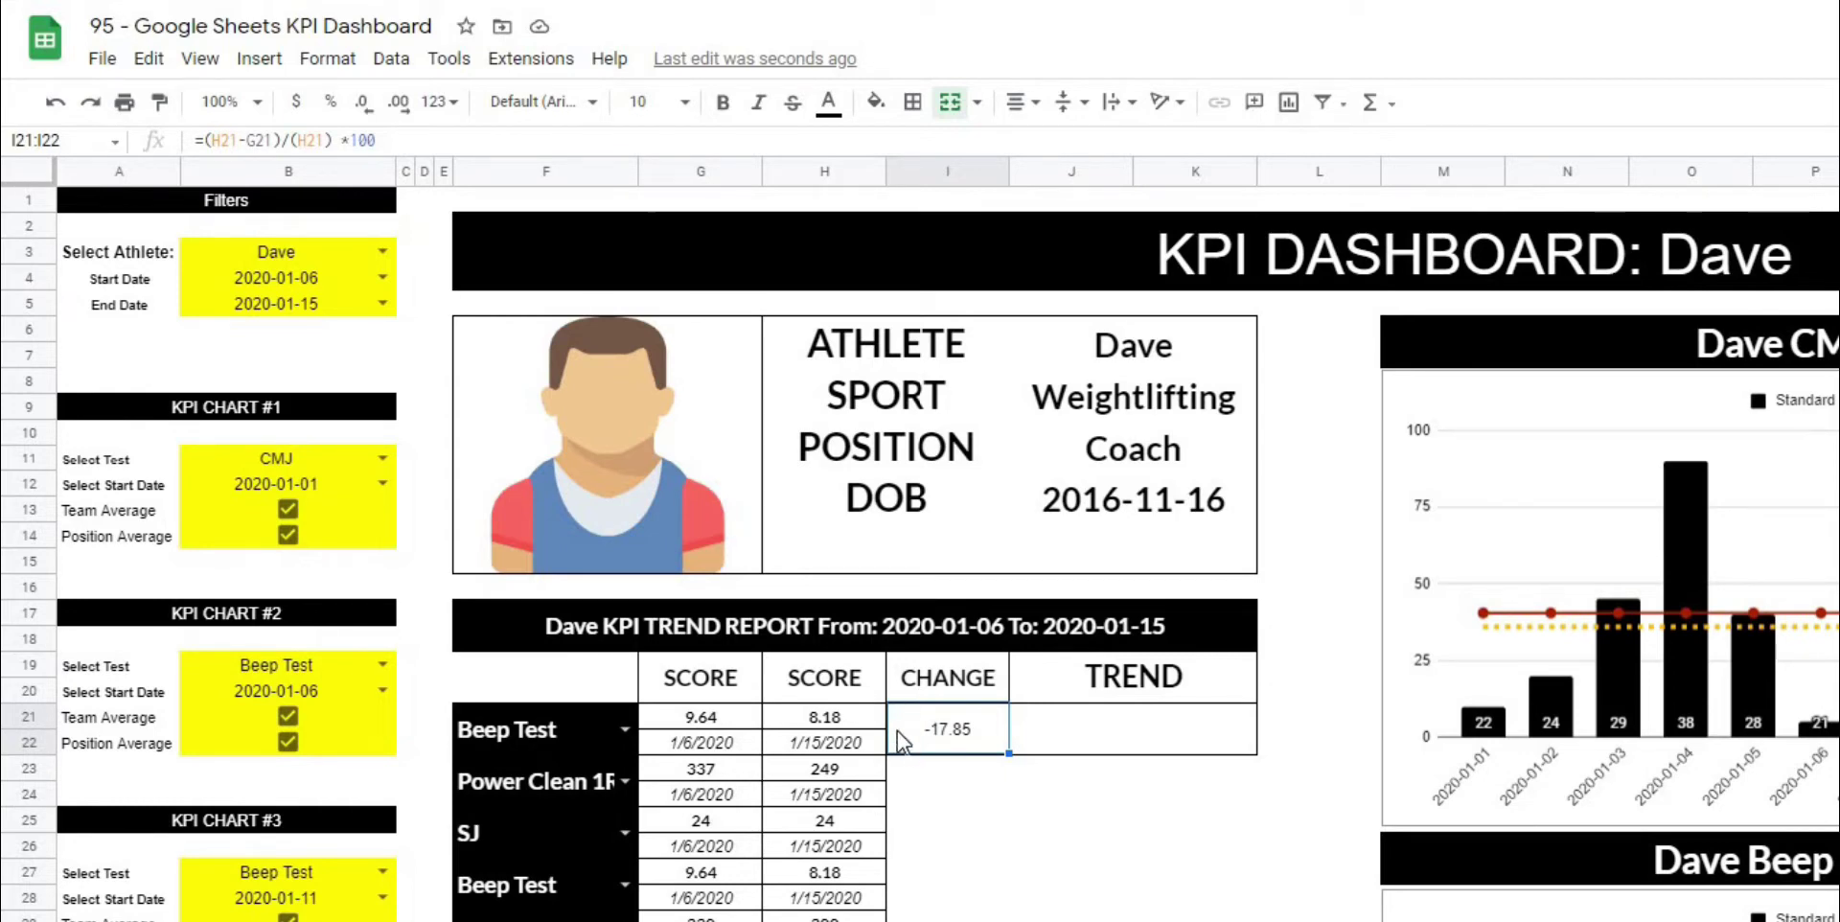
click(1021, 811)
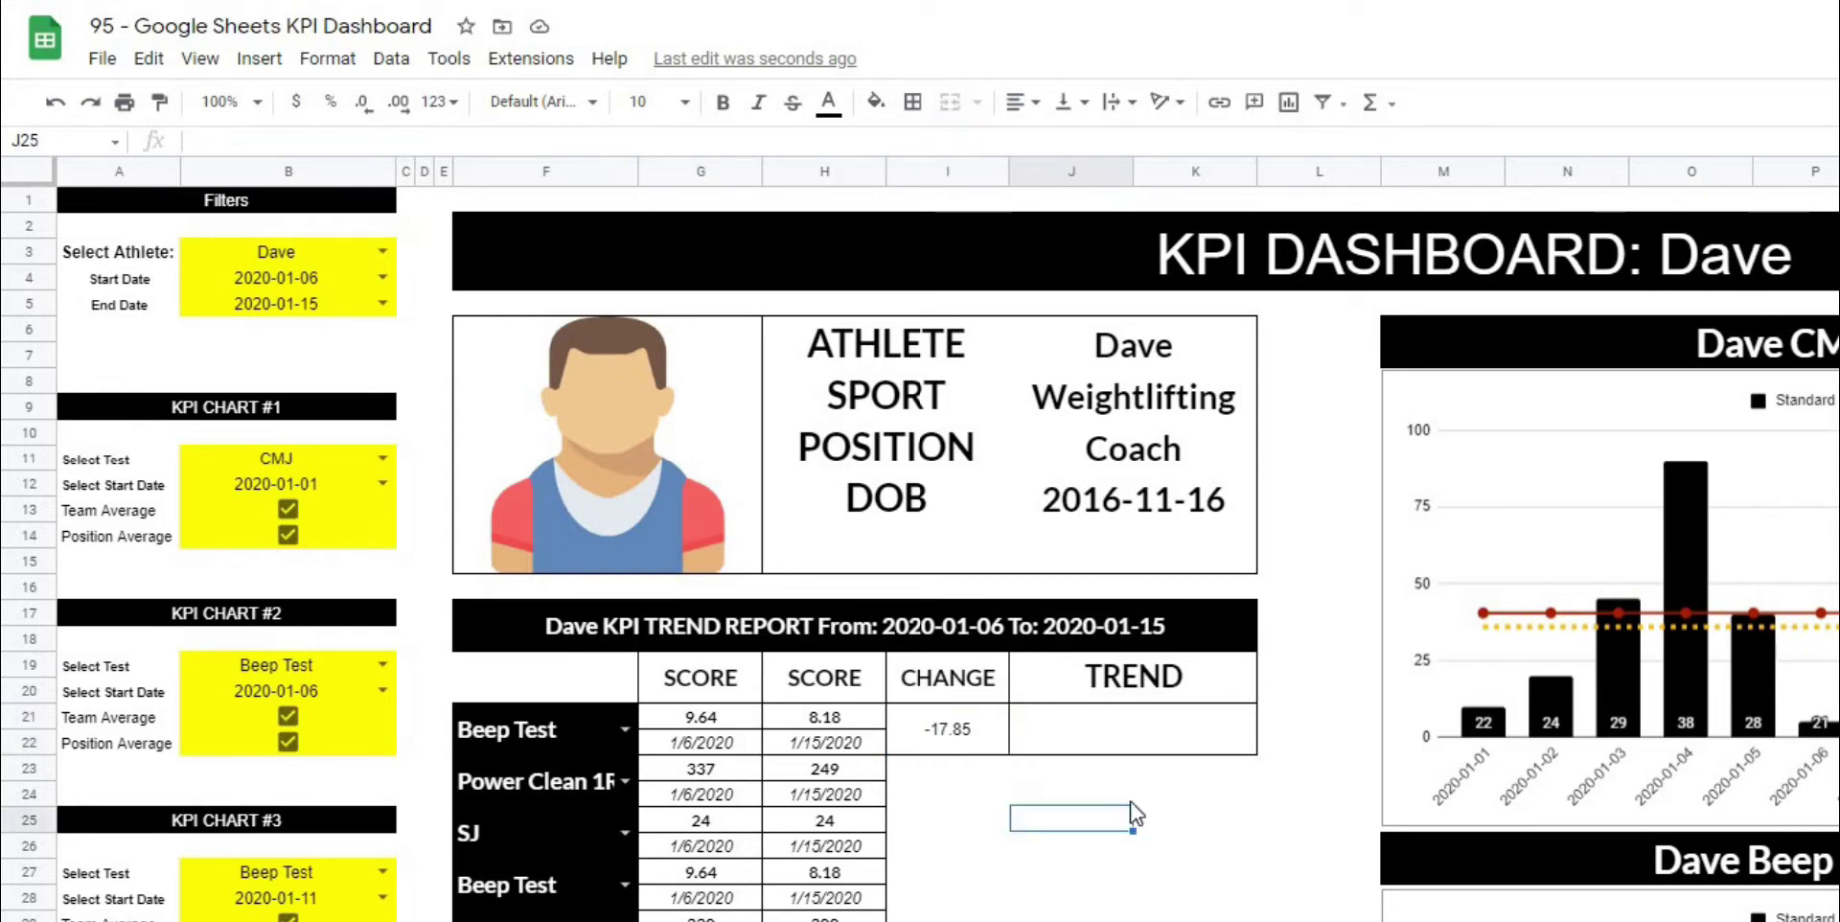
click(1298, 738)
Switch to the blank Google Docs document and search its special characters for "down arrow".
key(Up)
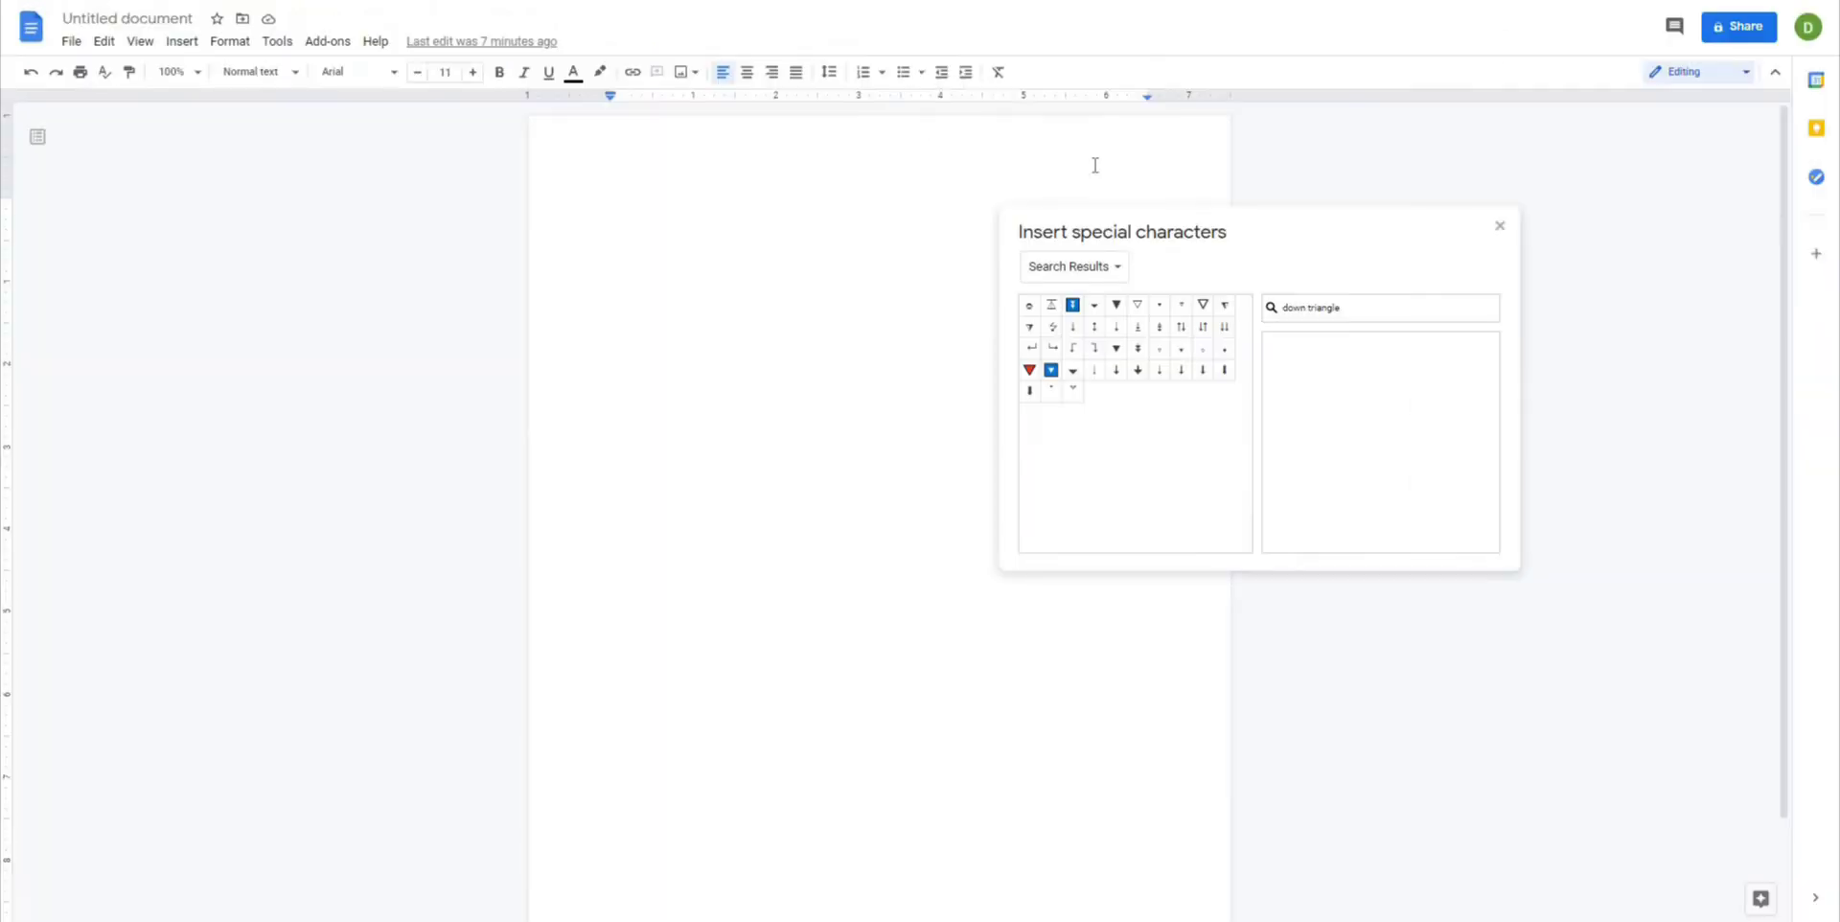
click(1500, 227)
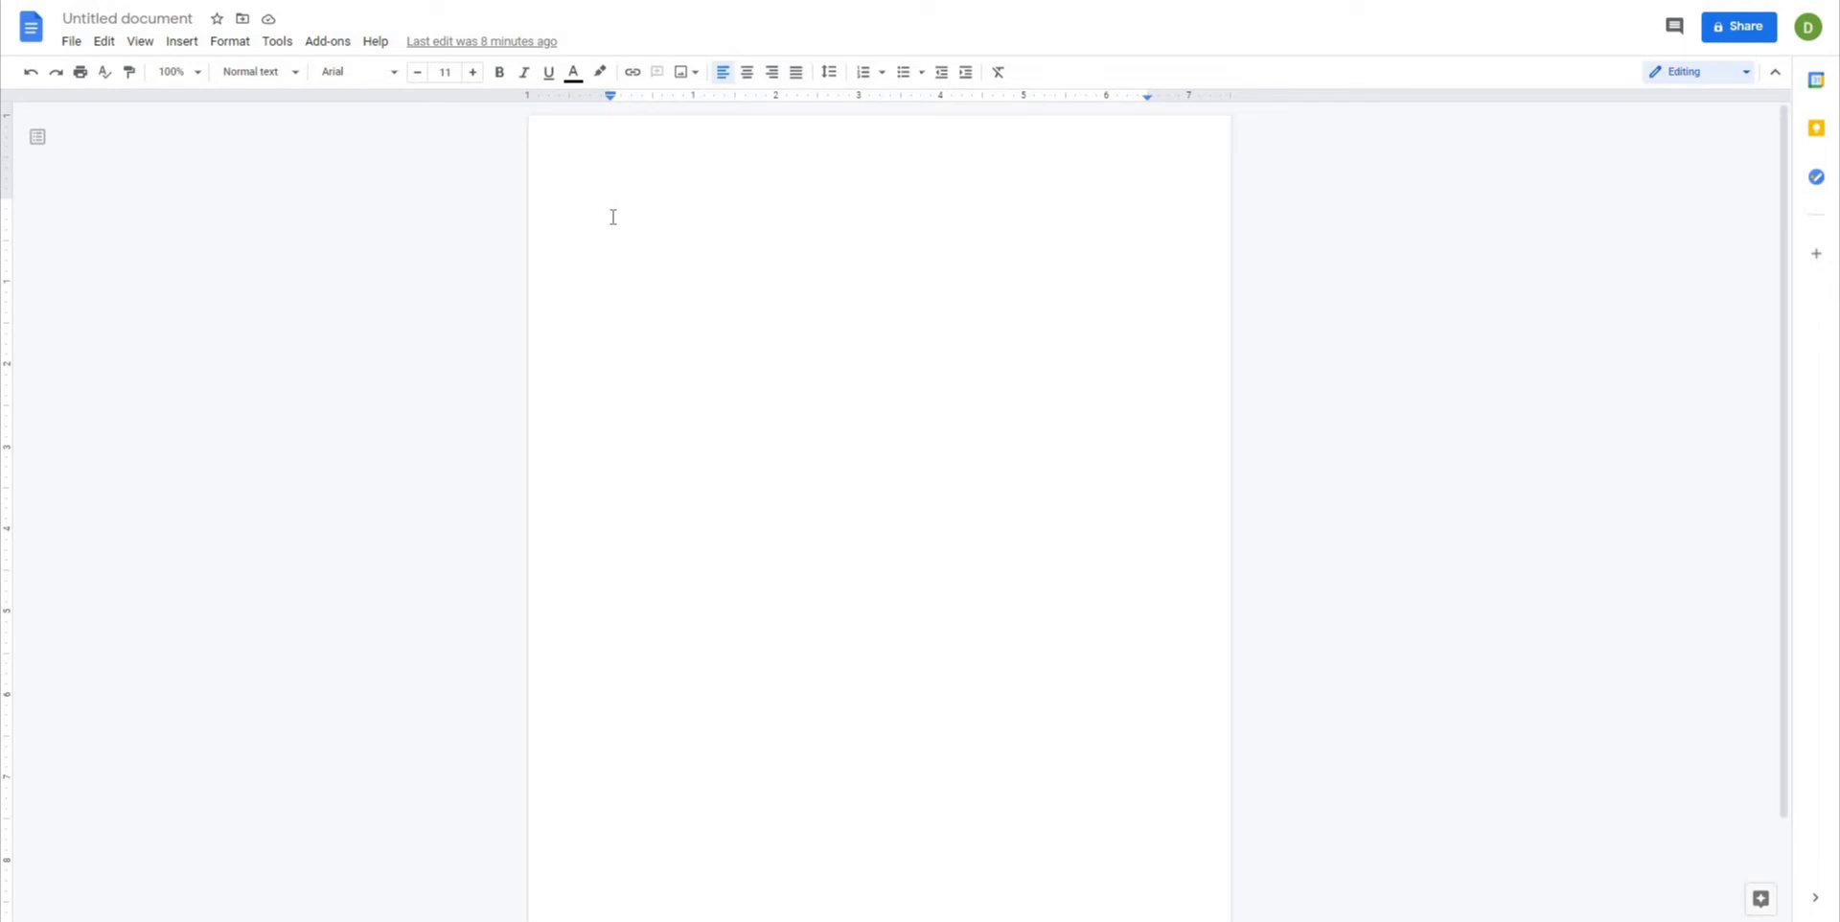
click(182, 48)
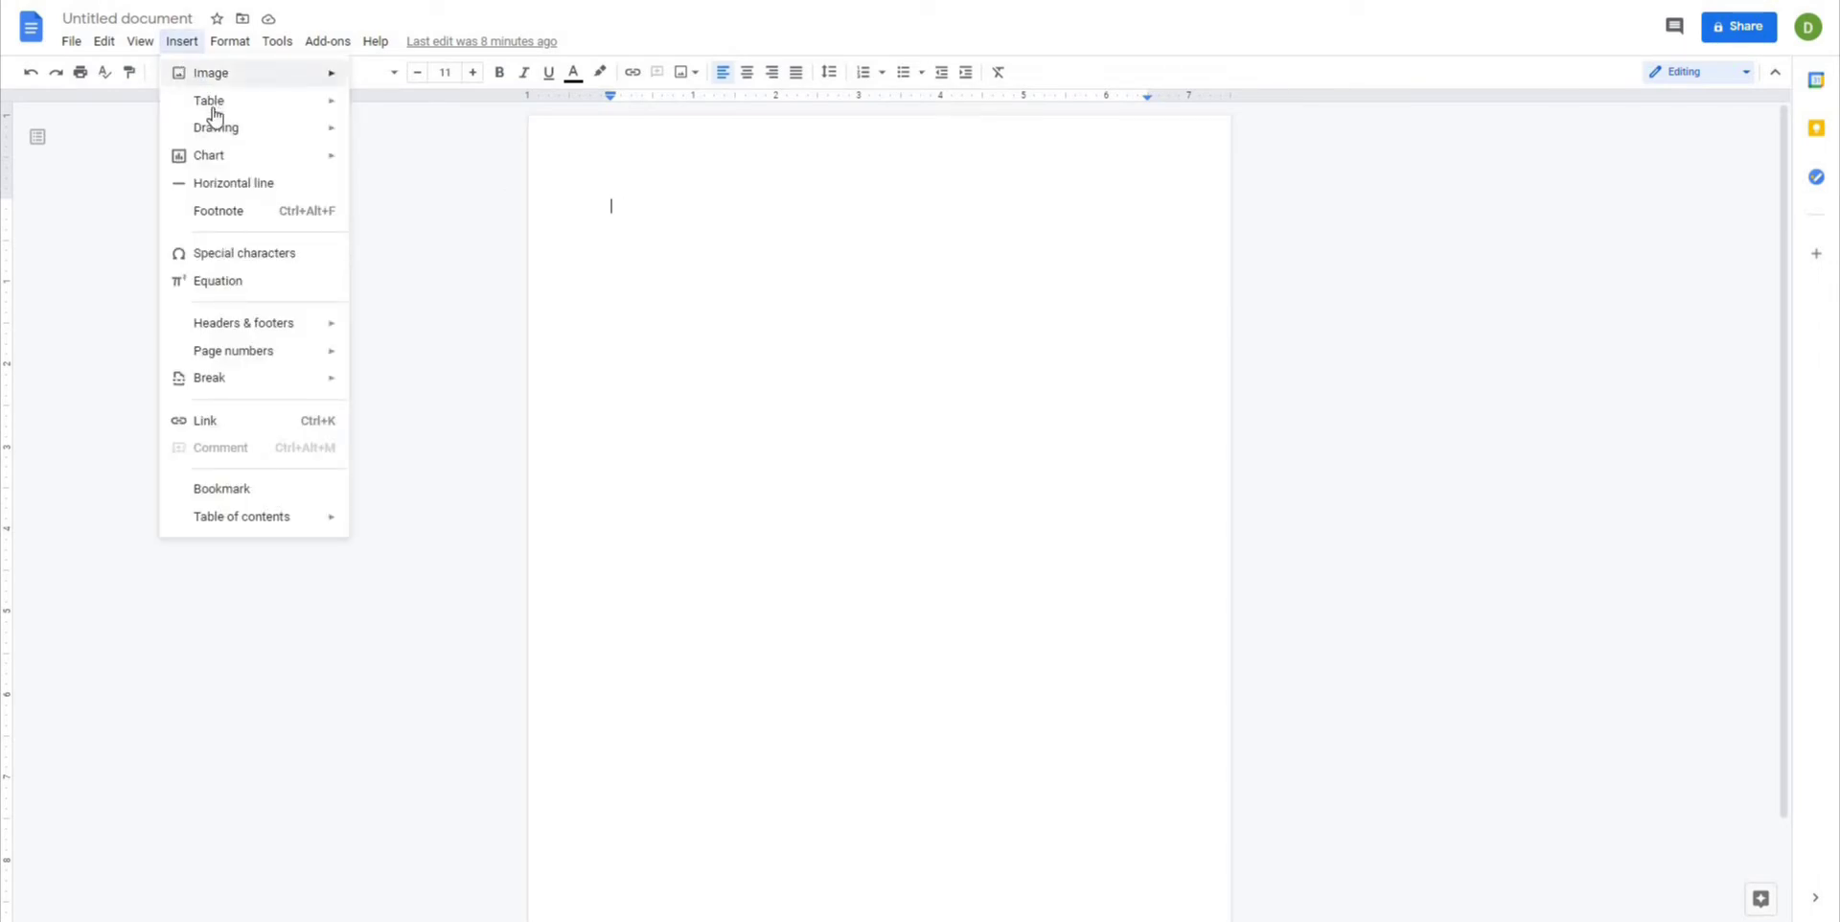
click(204, 255)
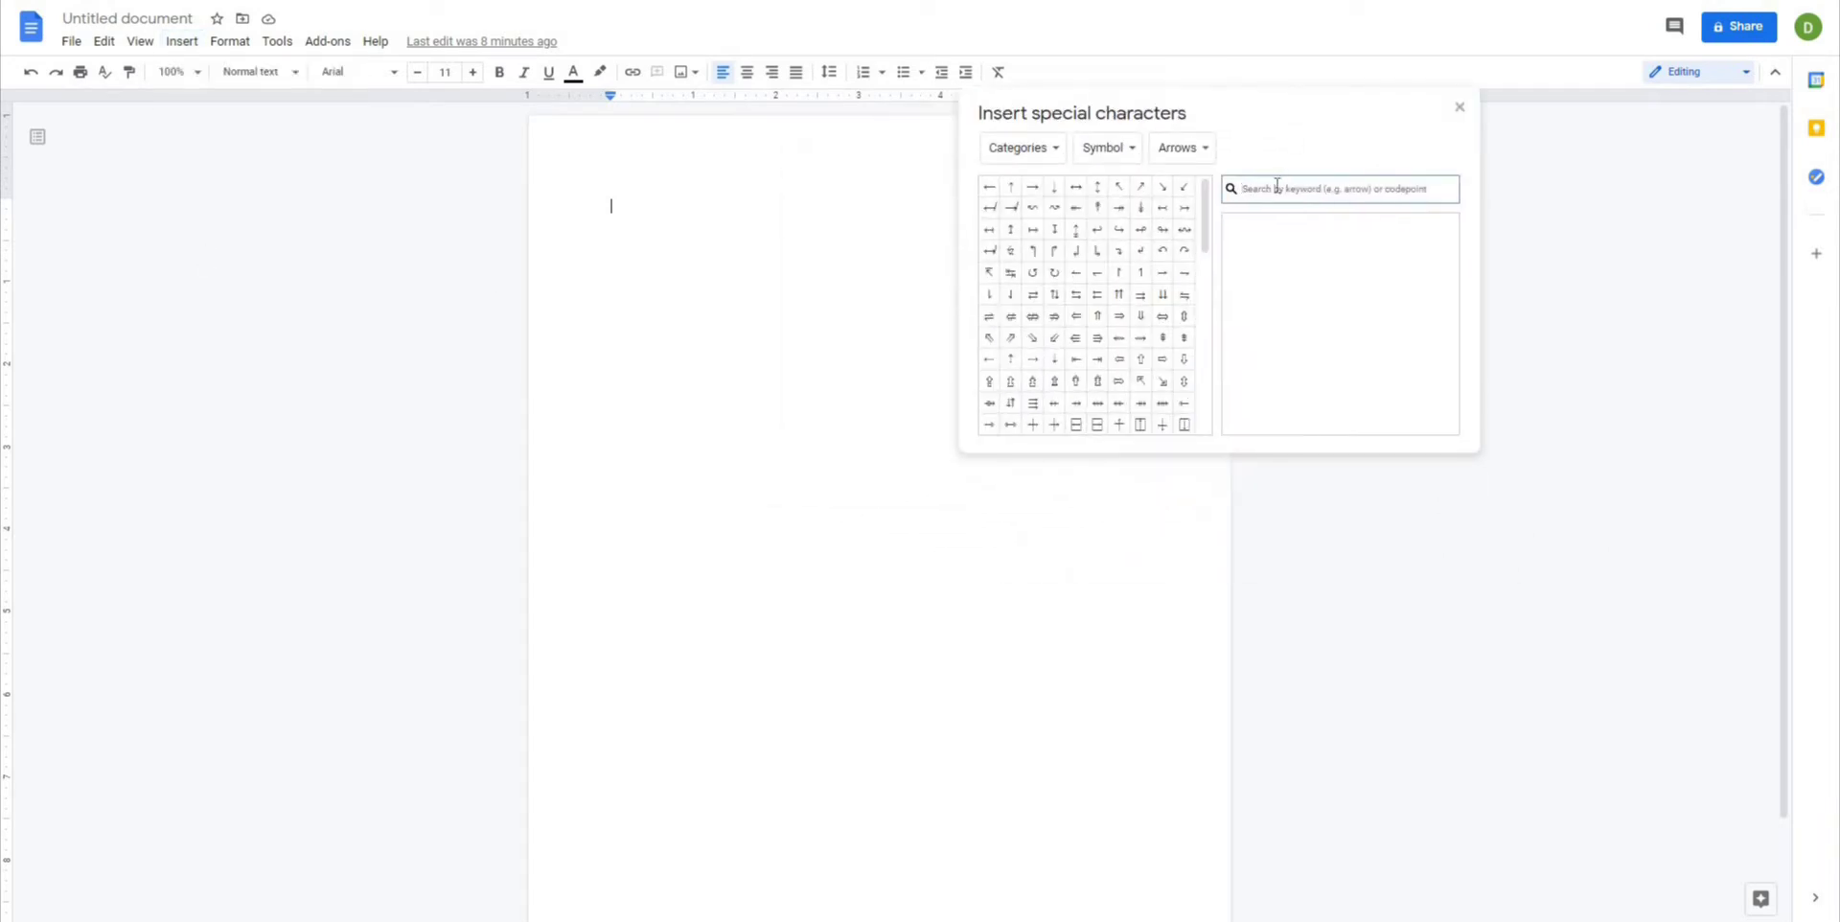
text(down arrow)
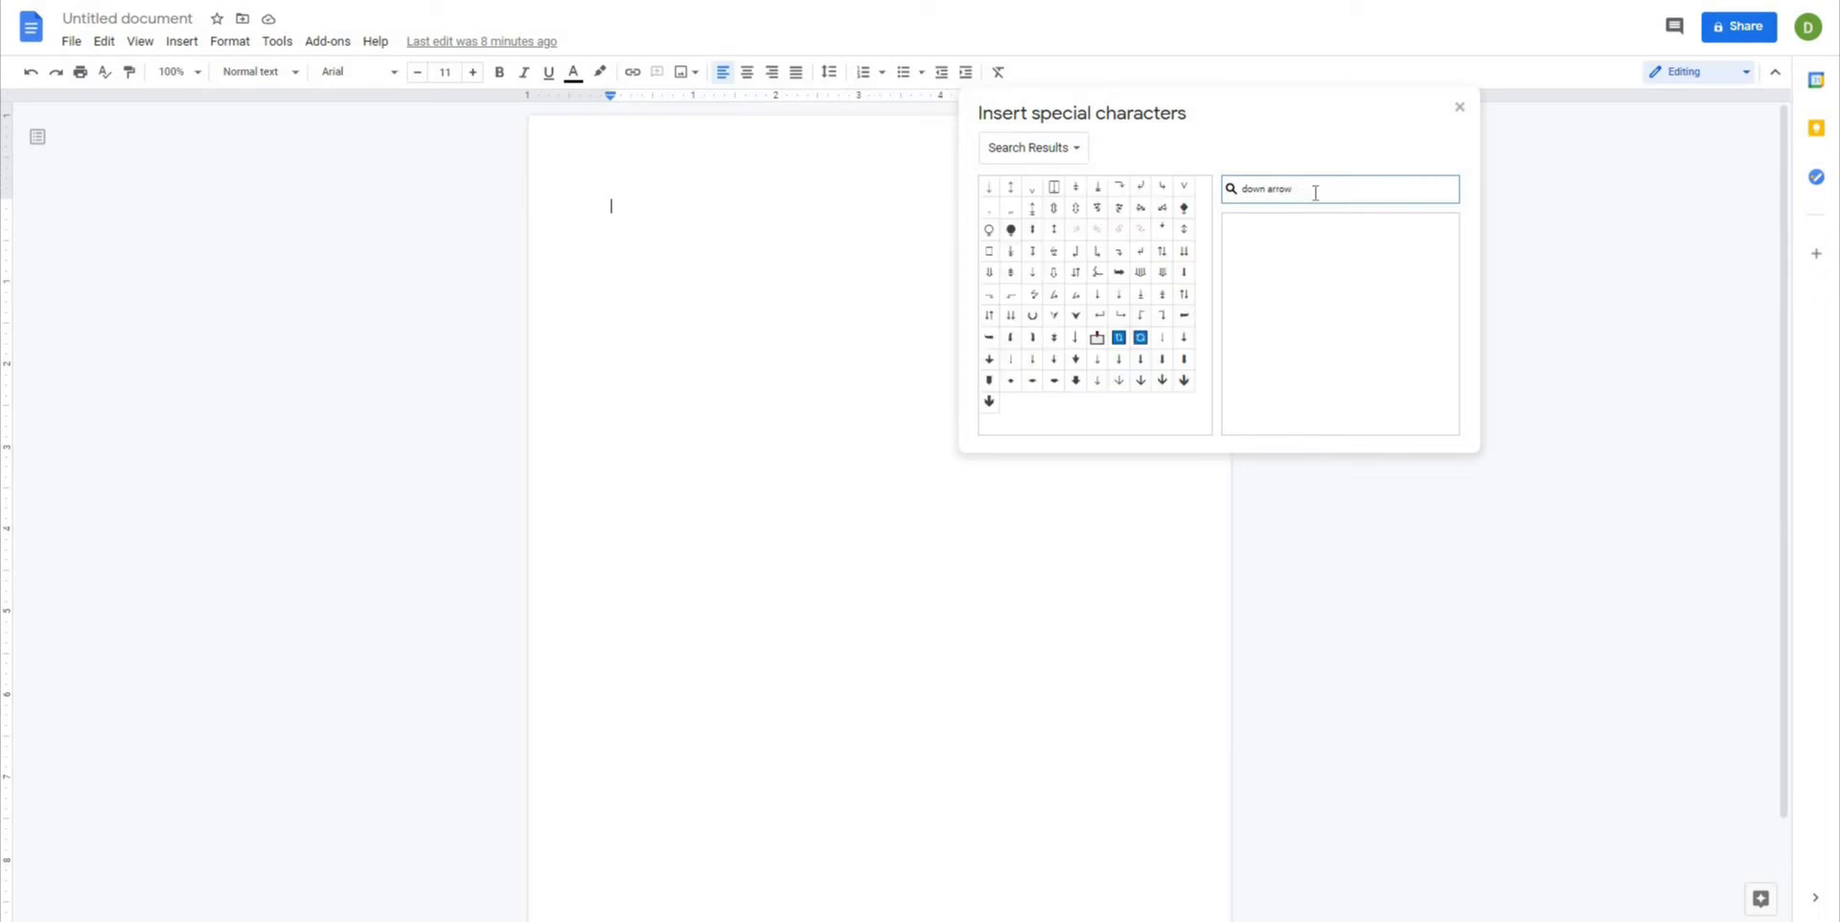
click(1097, 420)
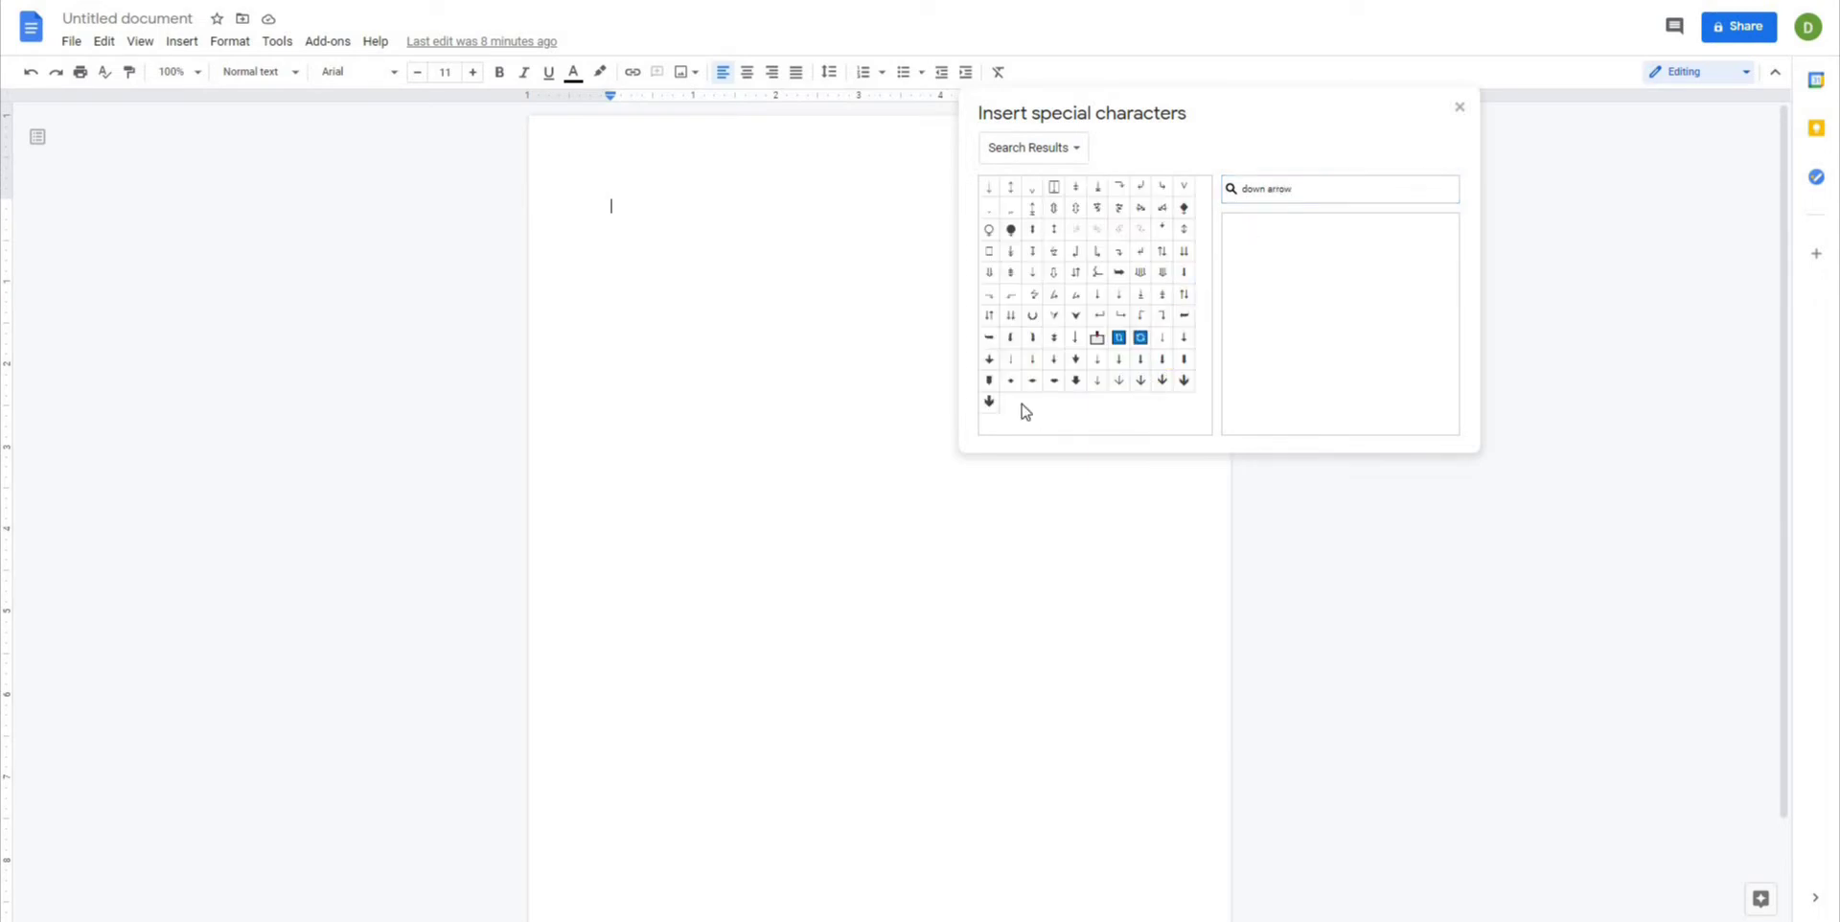
Search the special characters for "down triangle" and insert the black down-pointing triangle into the document.
click(1279, 192)
text(triangle)
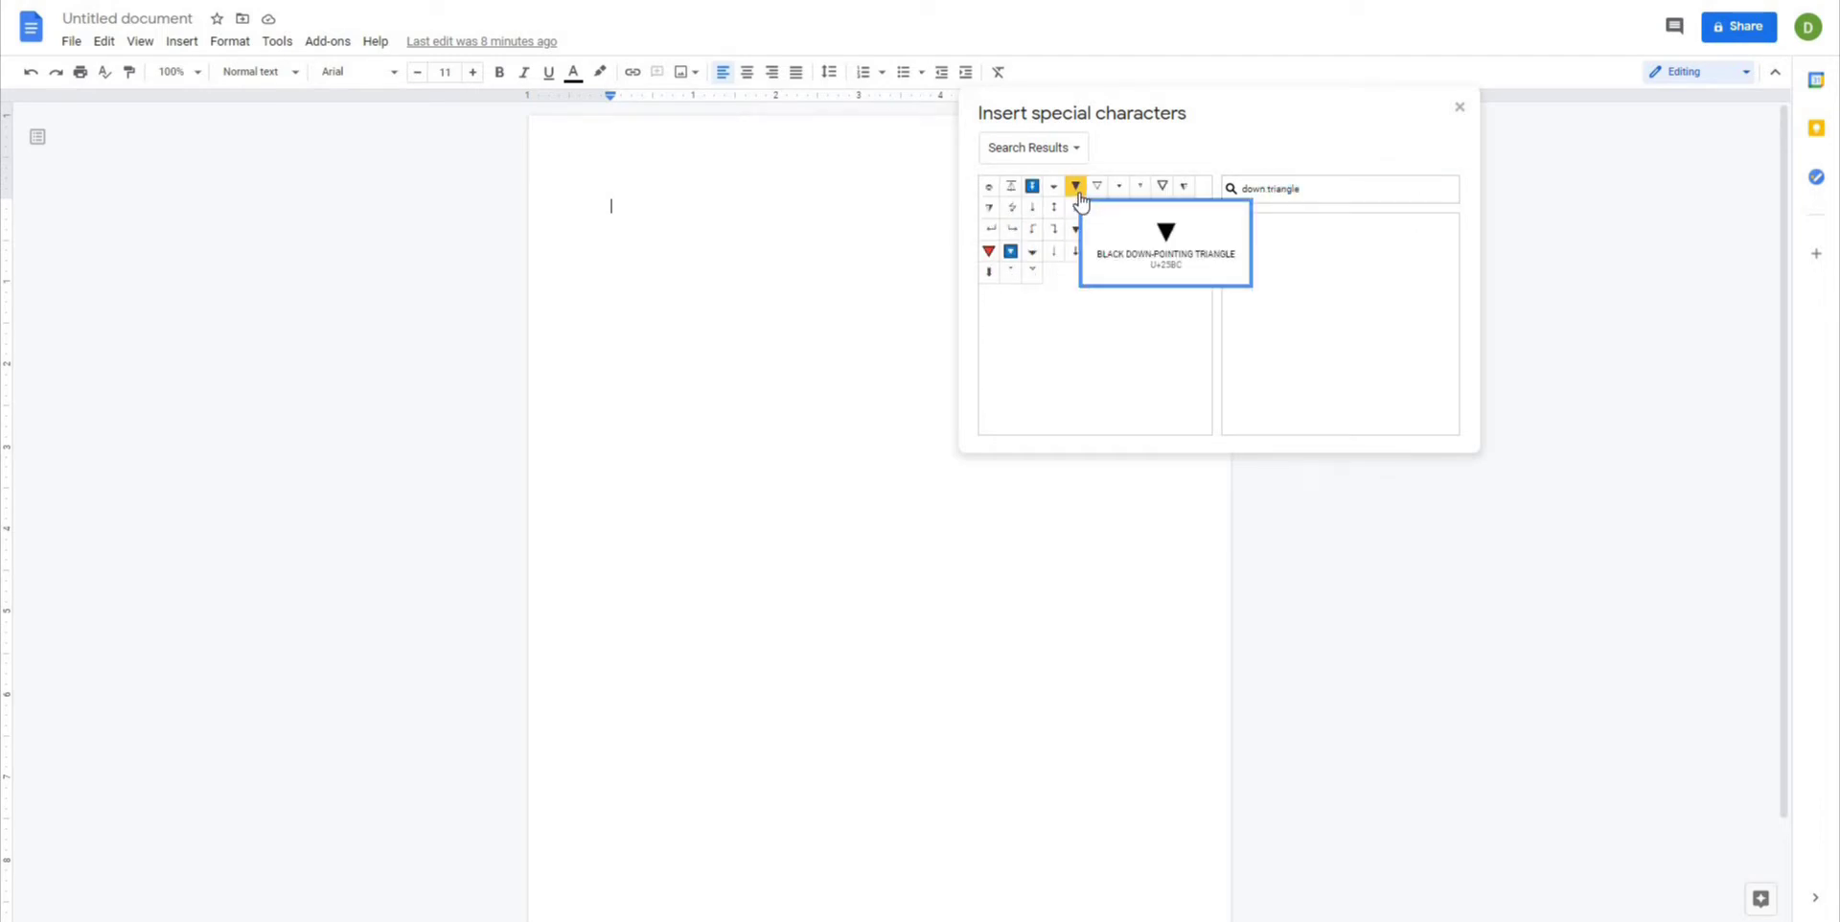
click(1077, 187)
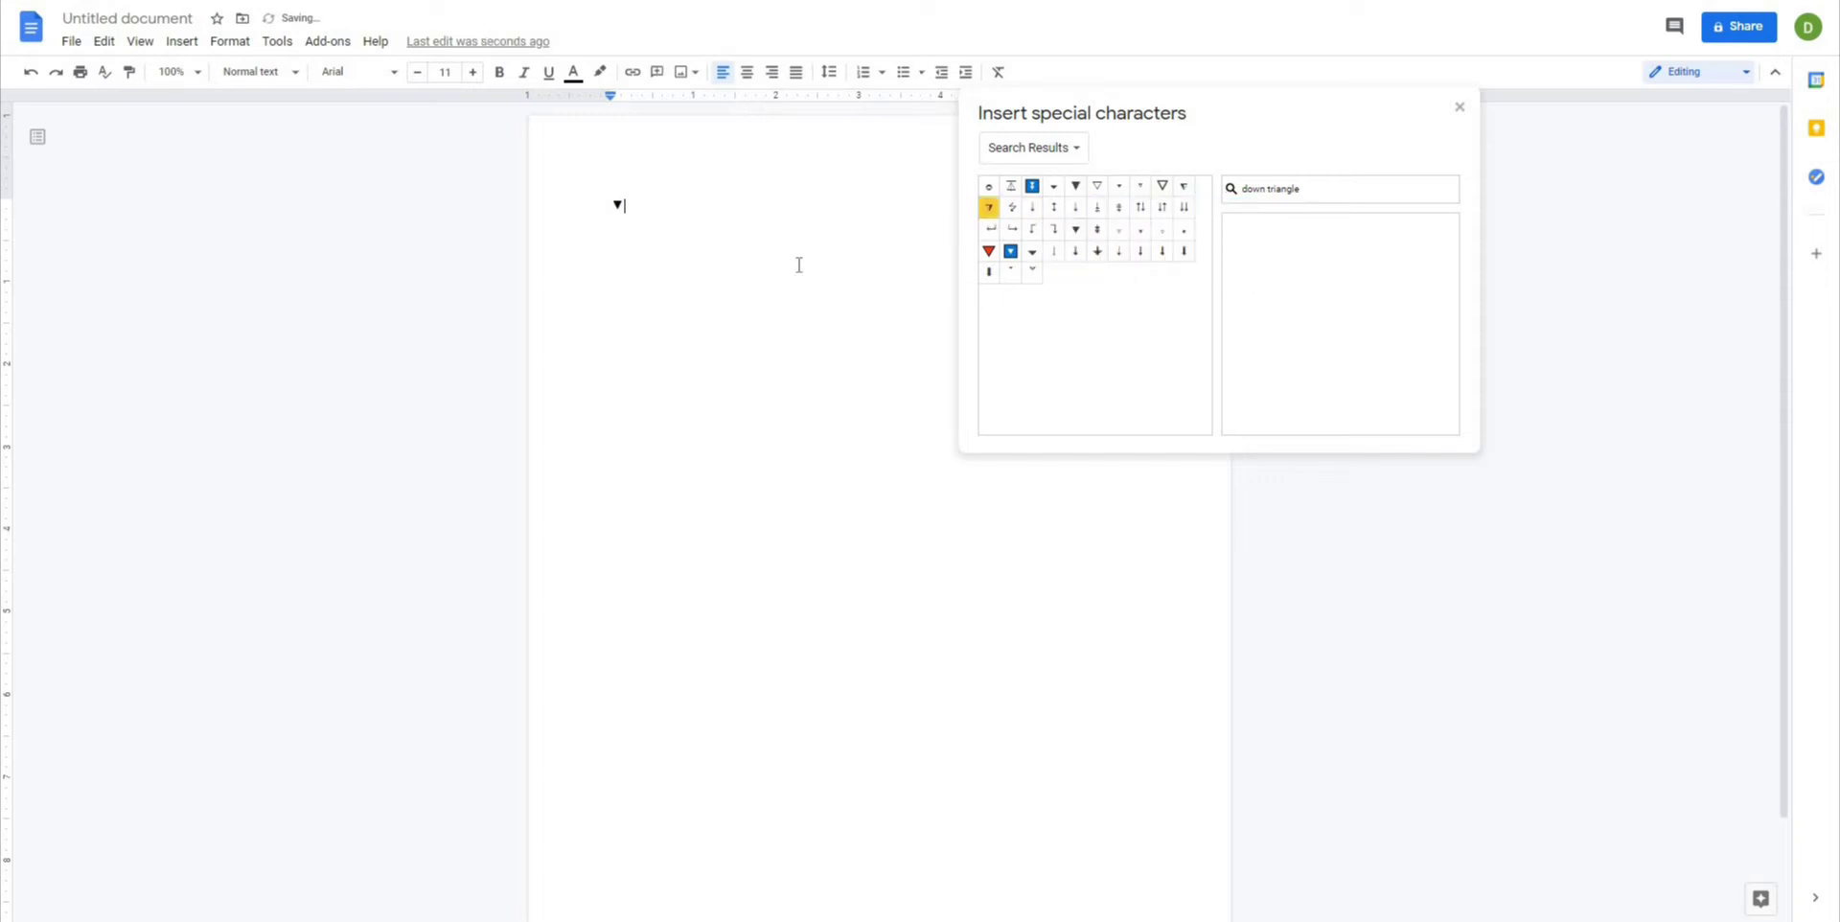
Try coloring the down triangle red, and restore its black text color.
double_click(618, 203)
click(573, 72)
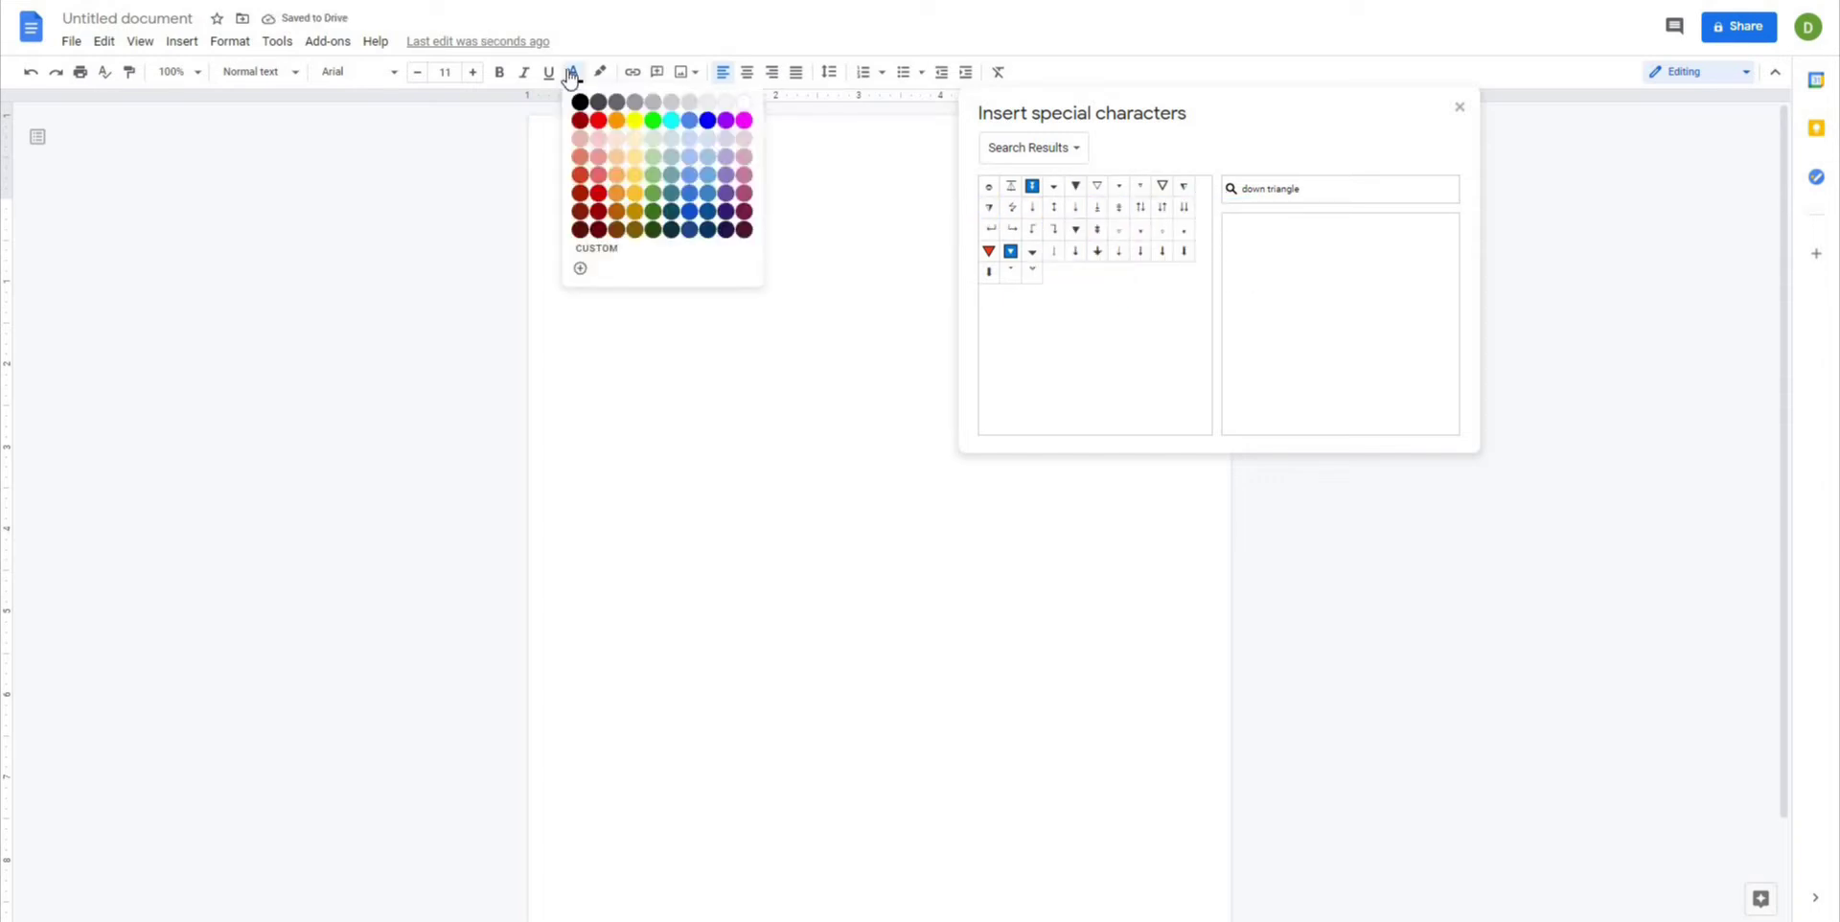
click(599, 122)
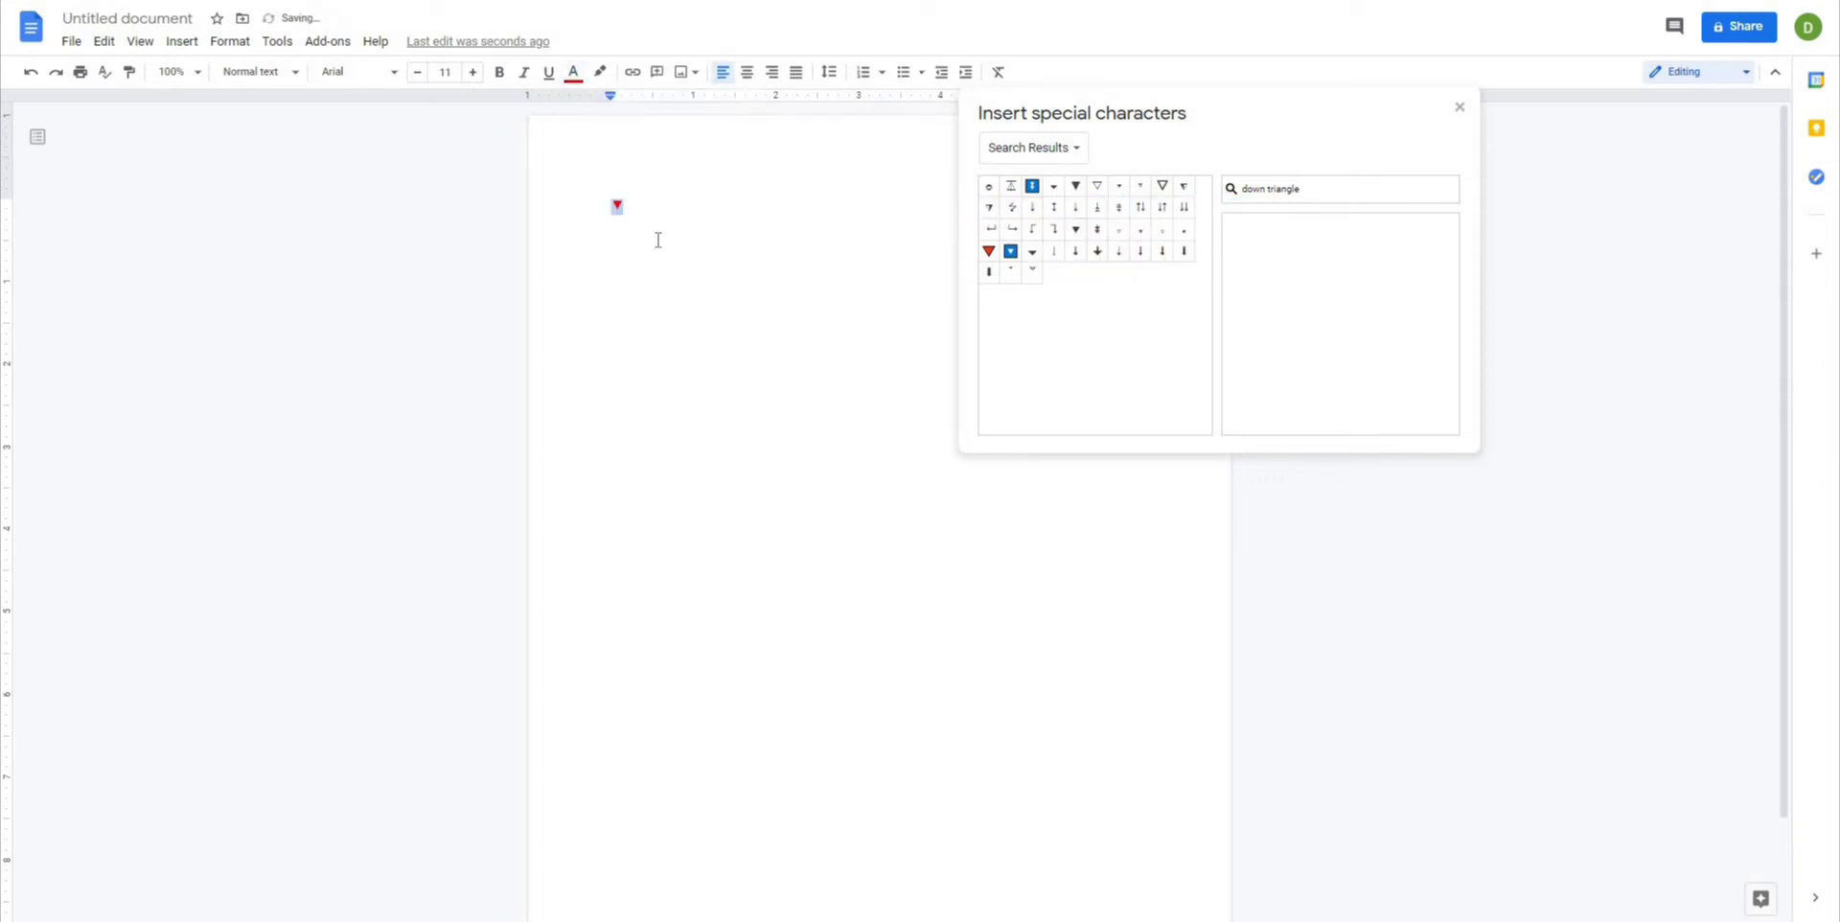
click(574, 71)
click(580, 102)
click(655, 202)
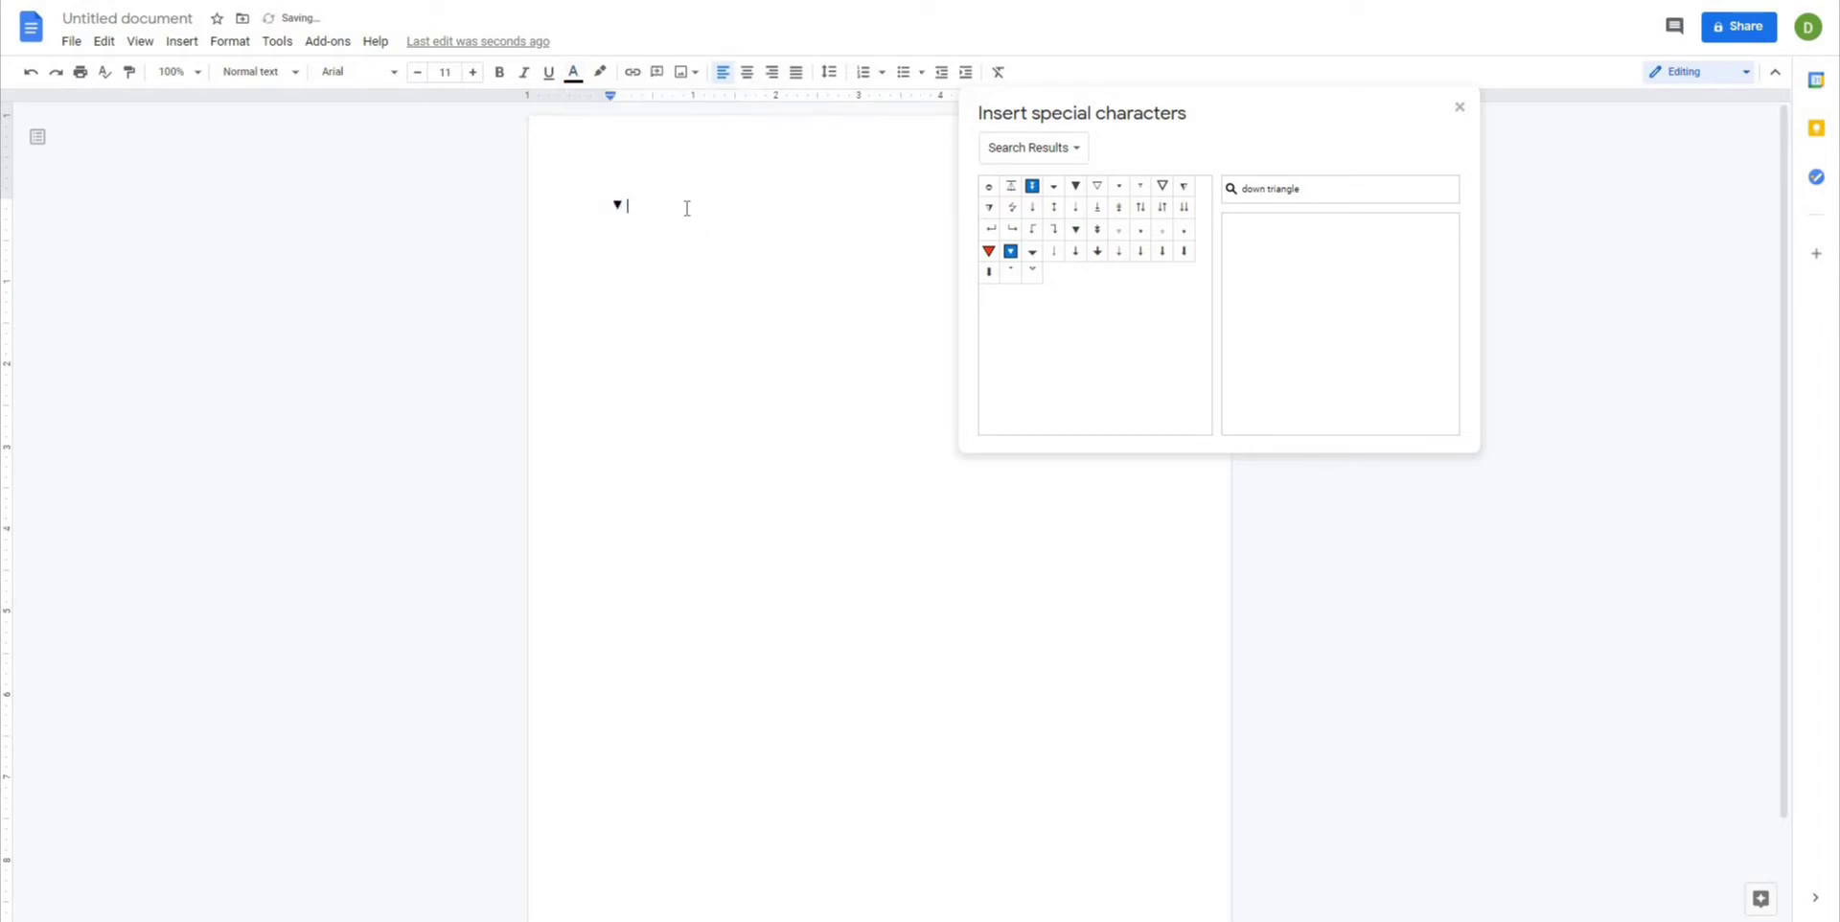
Search the special characters for "up triangle", insert the black up-pointing triangle beside the down triangle, and close the character picker.
double_click(1253, 190)
text(up)
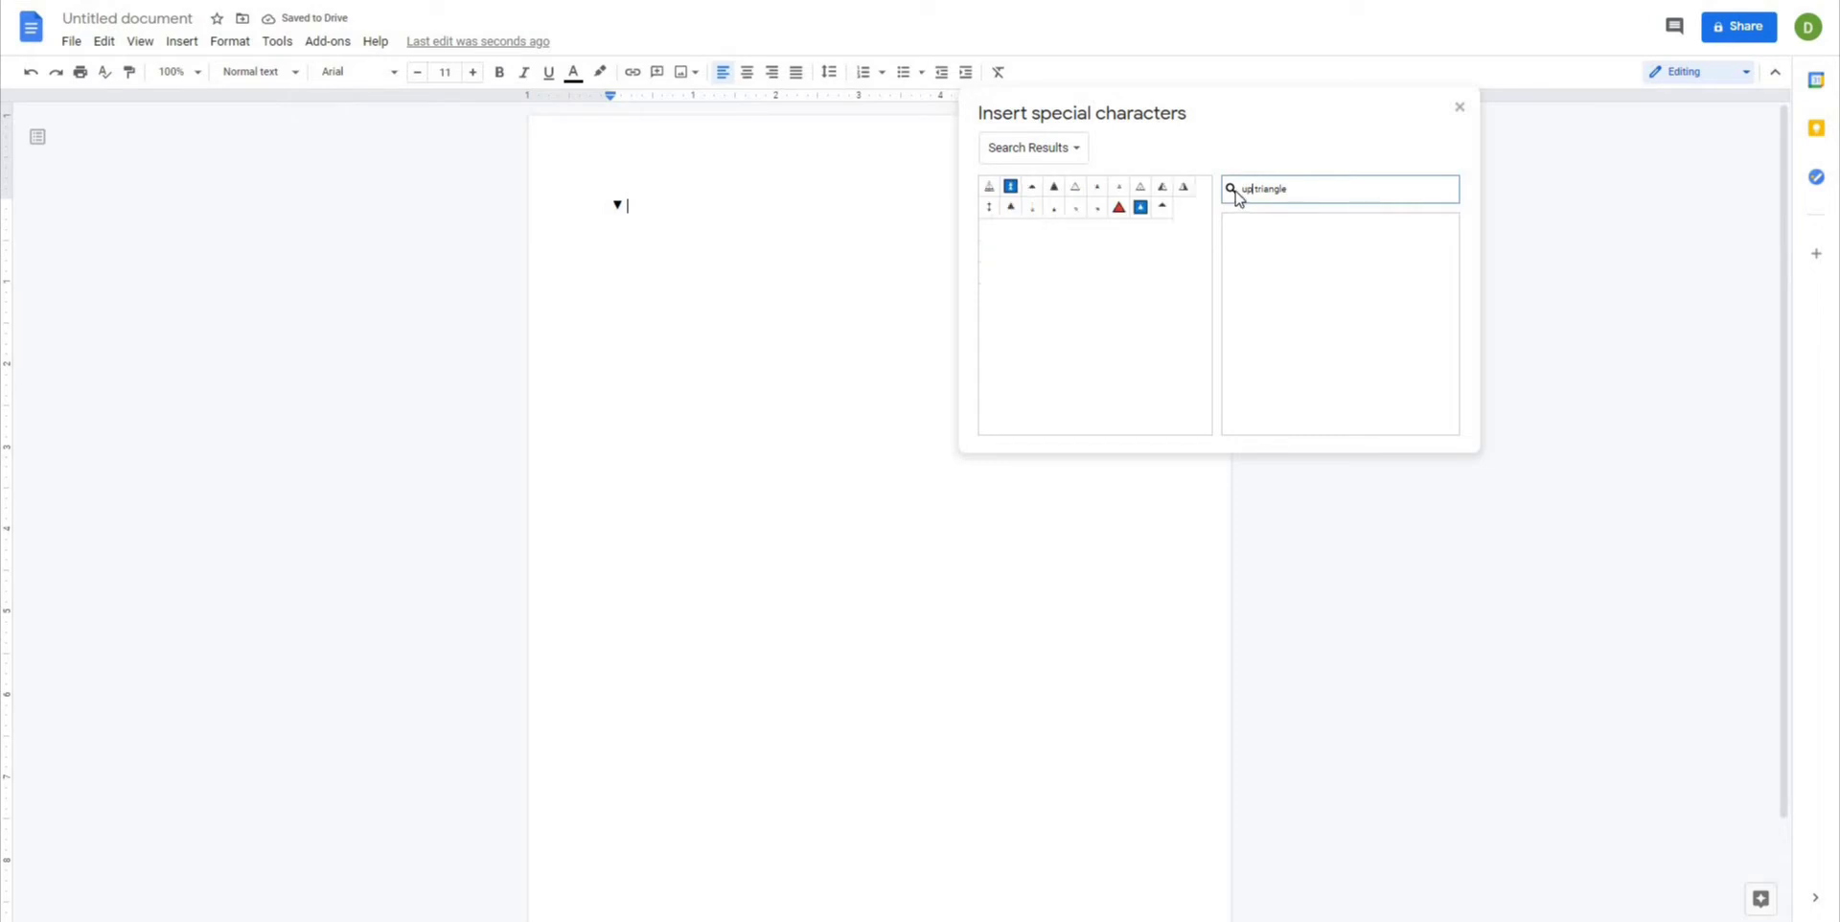
click(1054, 186)
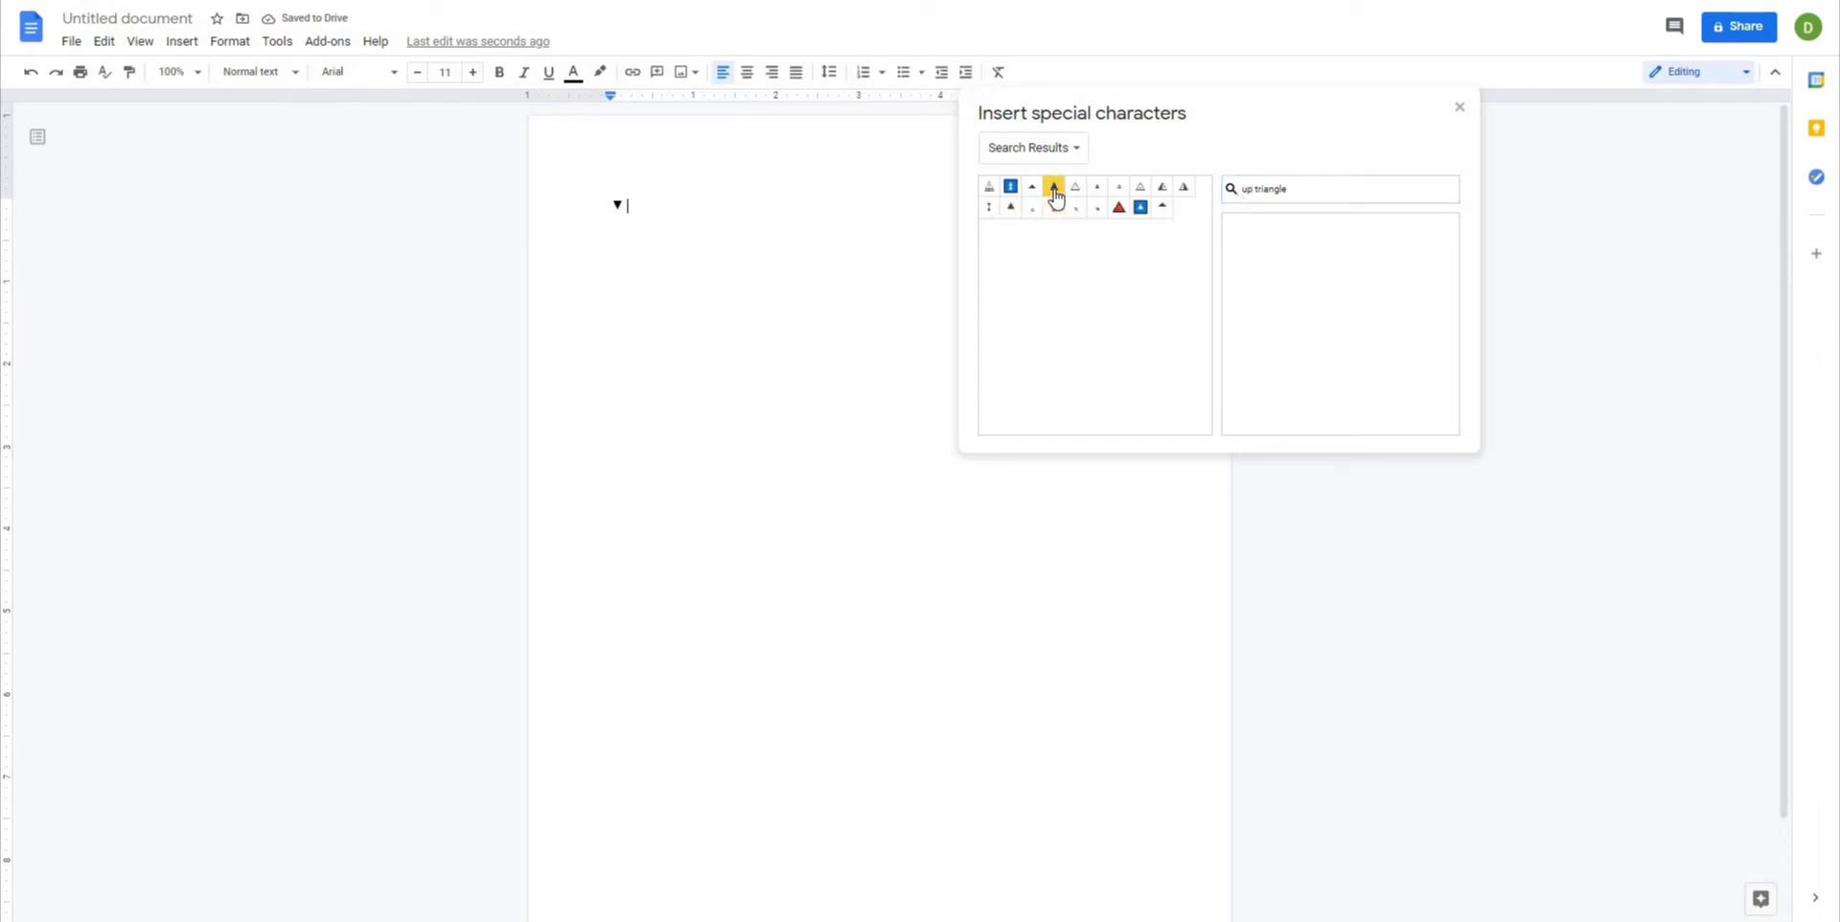
click(1461, 108)
Copy both triangles from the document and paste them into cell L6 of the Google Sheets KPI Dashboard.
drag(653, 211, 619, 209)
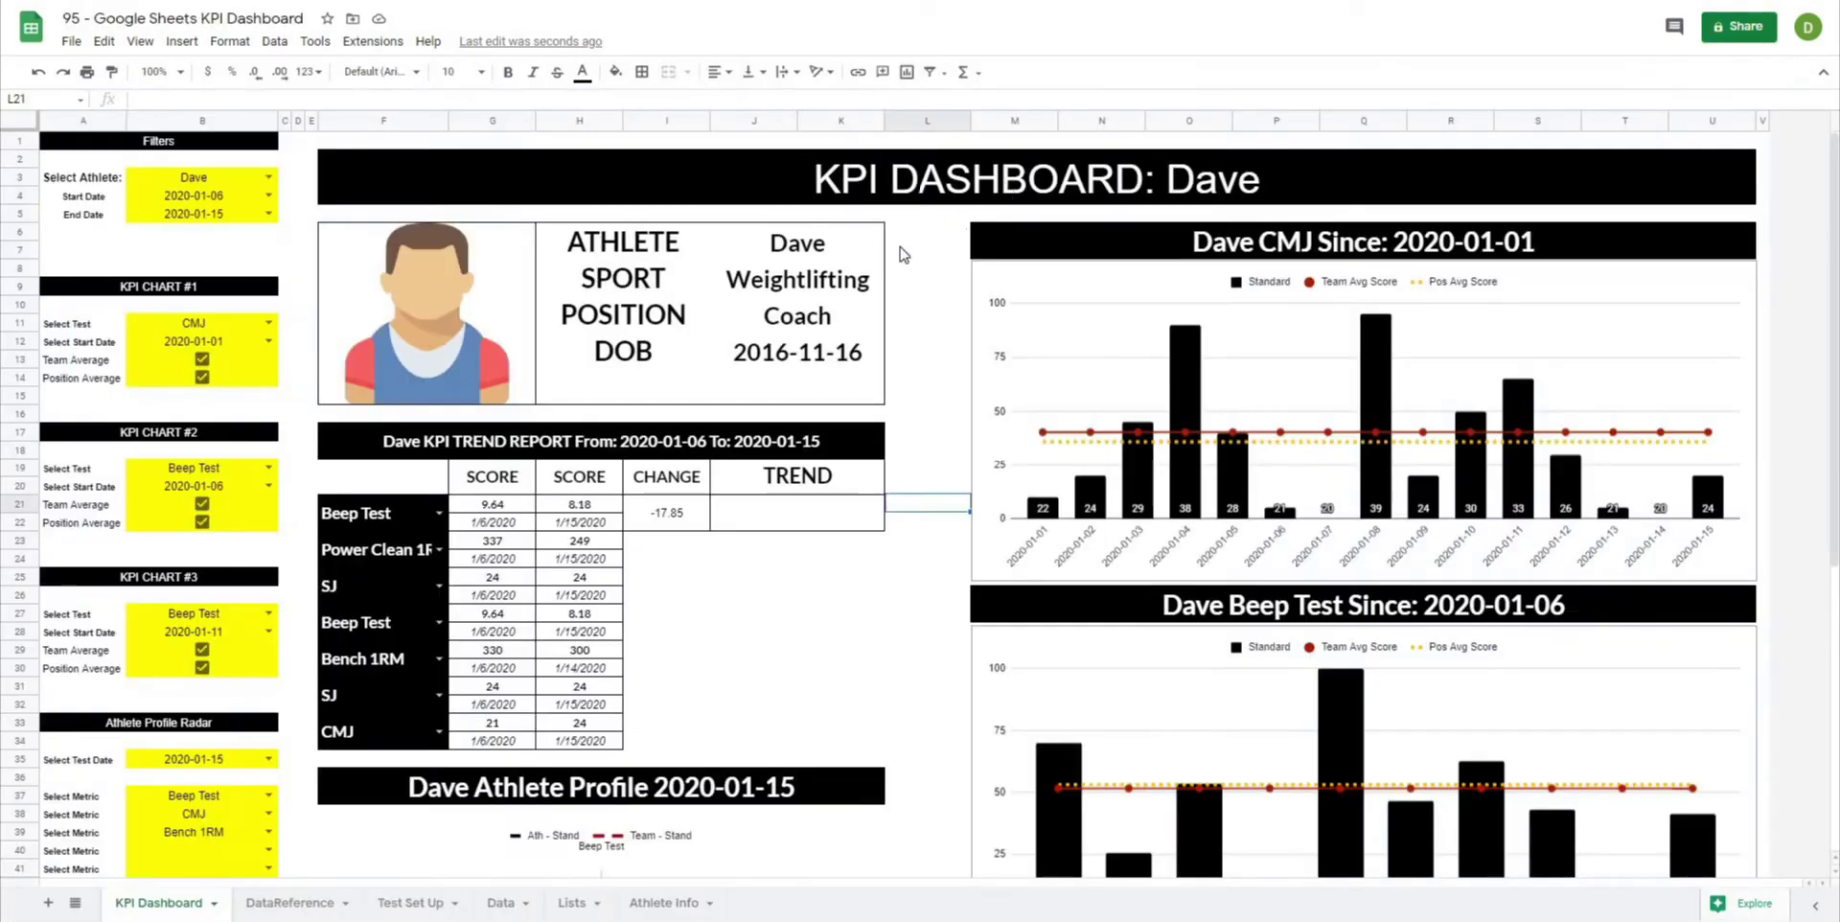
text(▼▲)
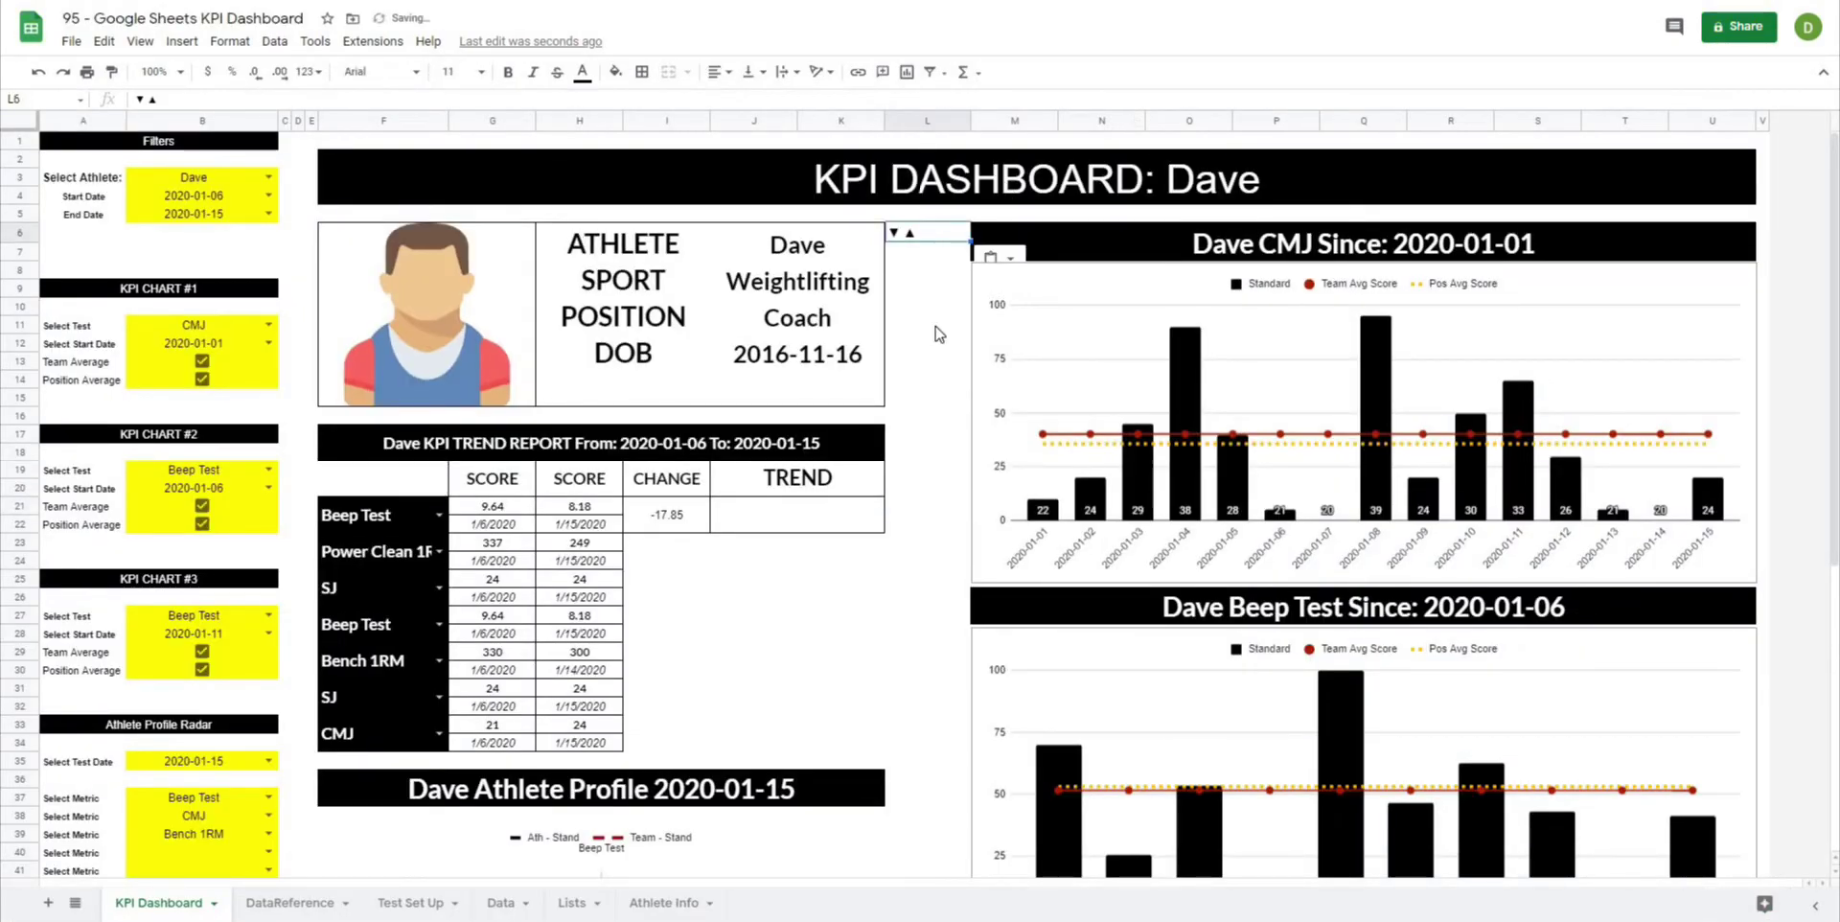
click(939, 331)
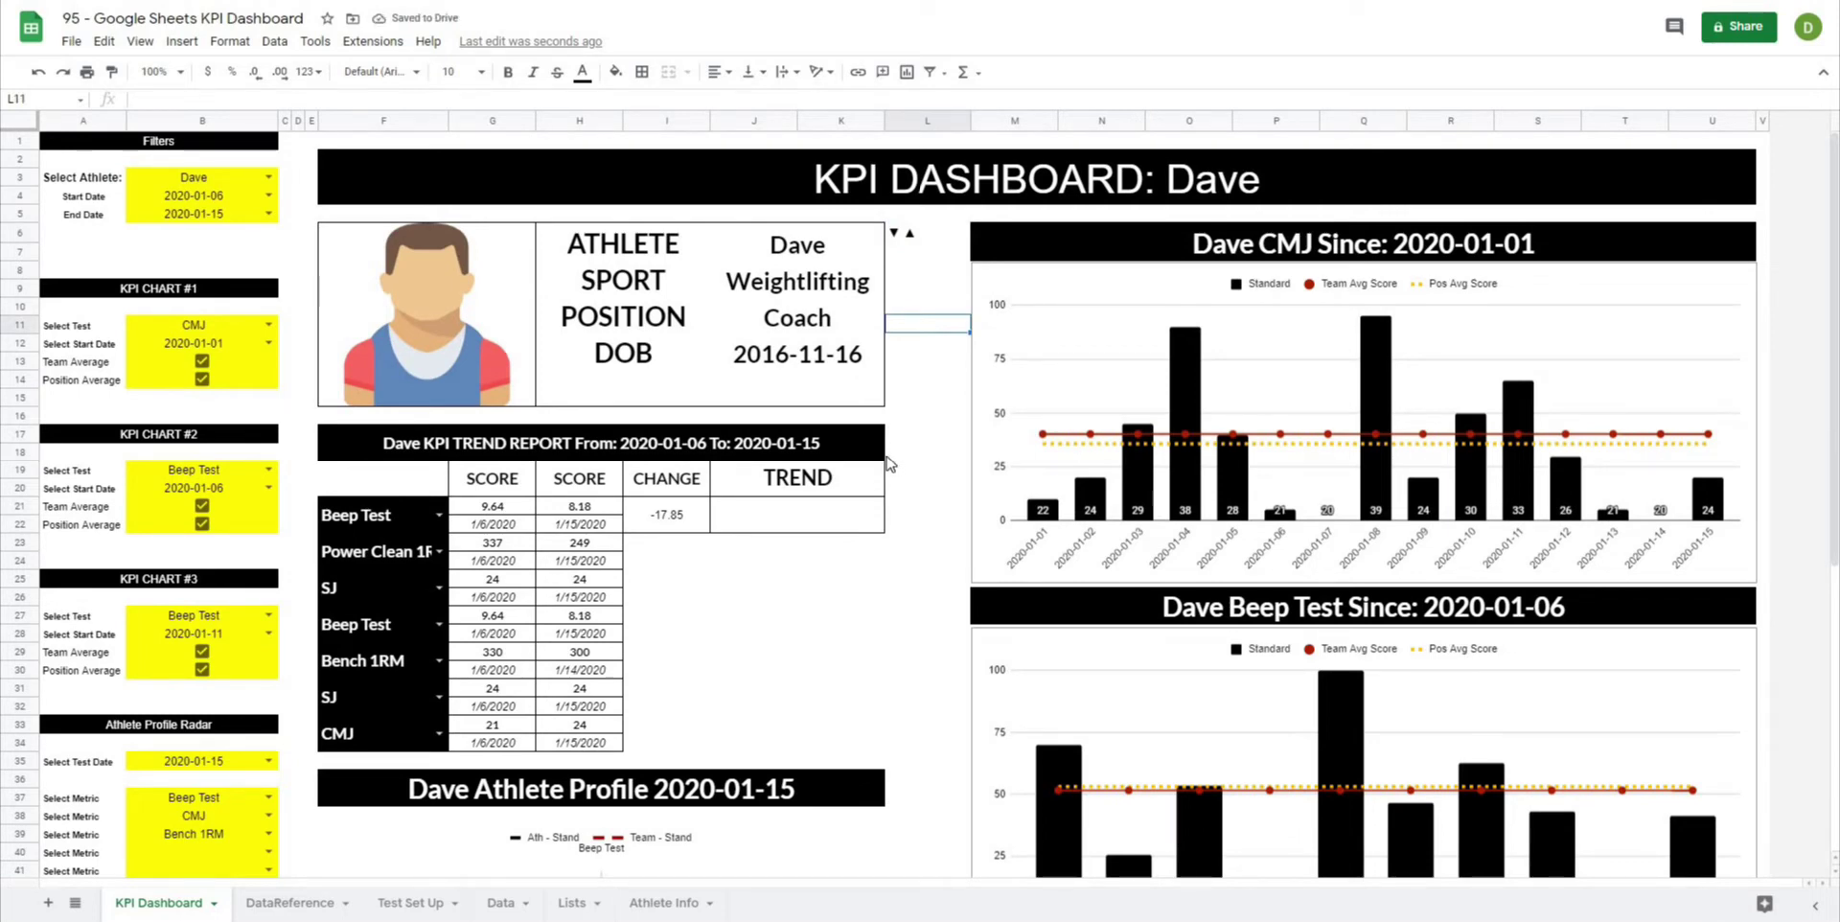
click(669, 527)
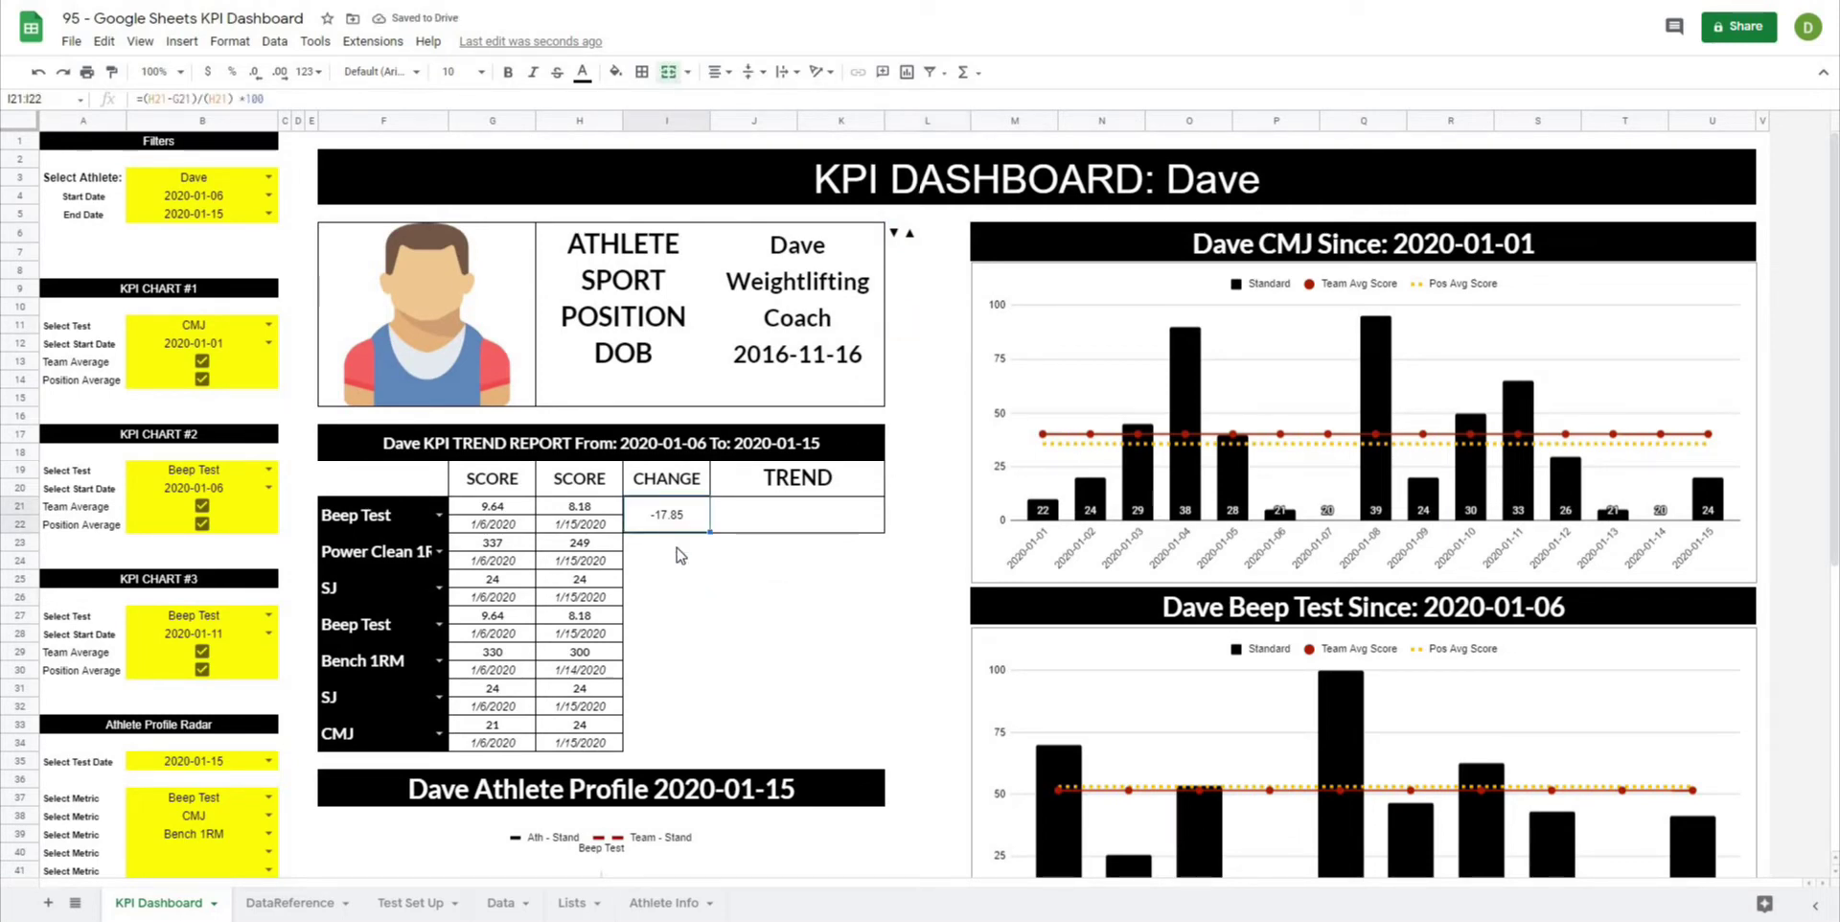
click(801, 637)
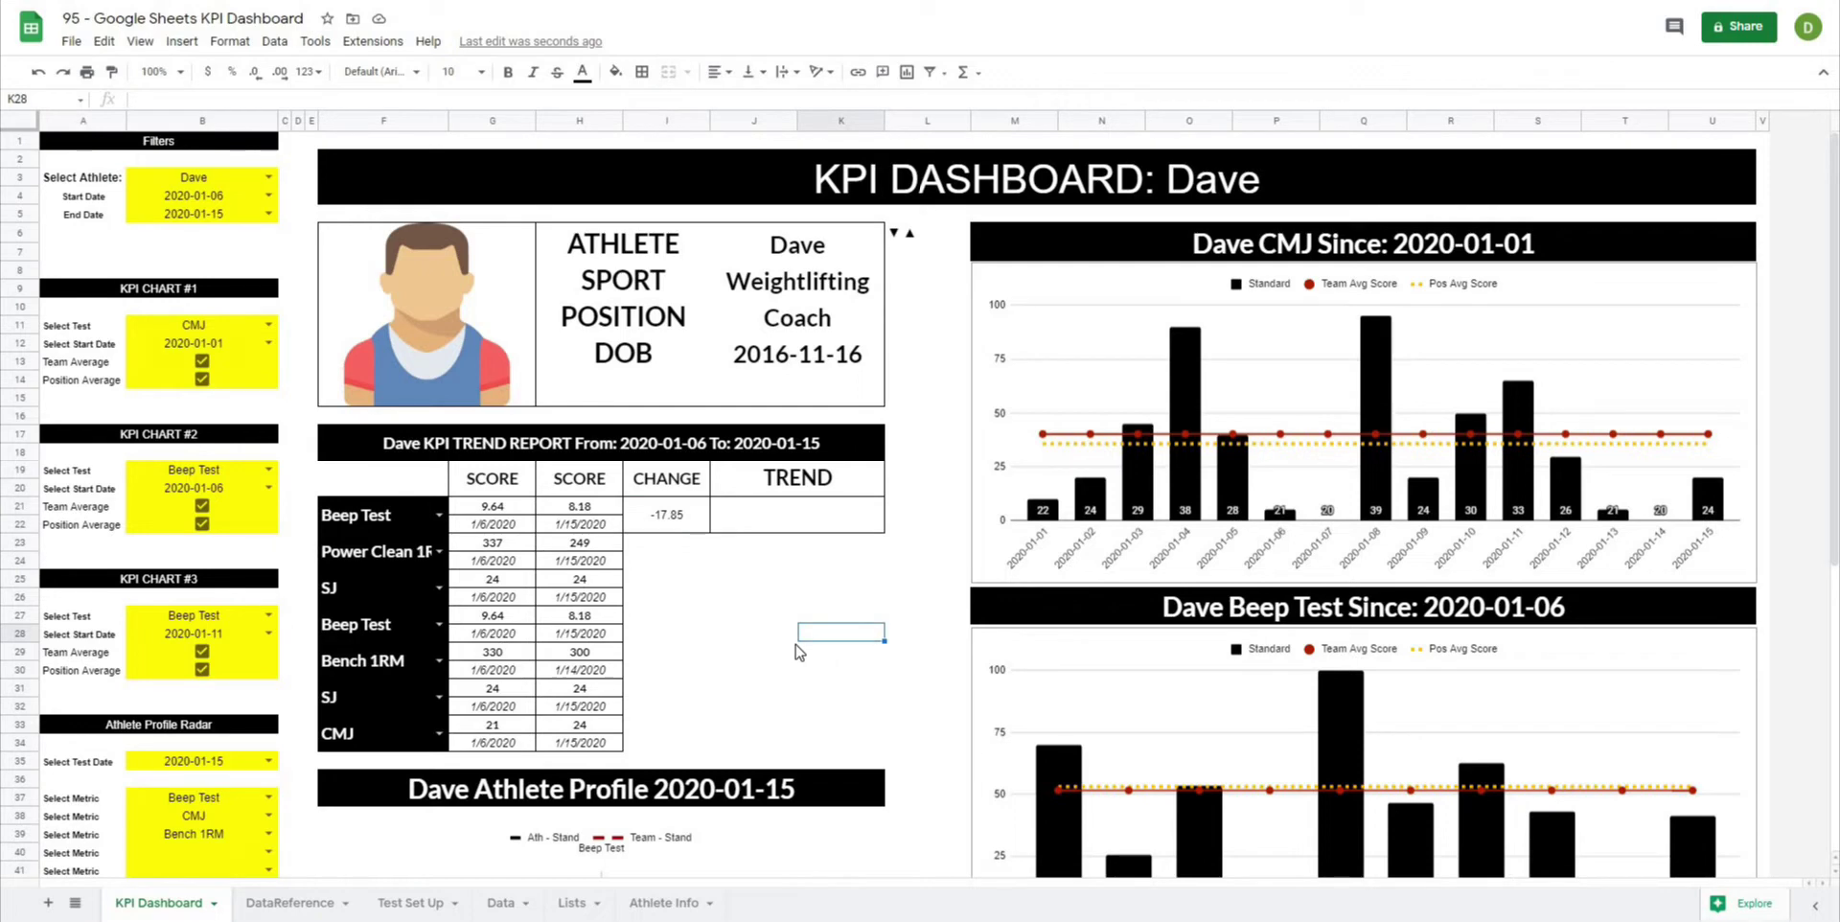
click(663, 526)
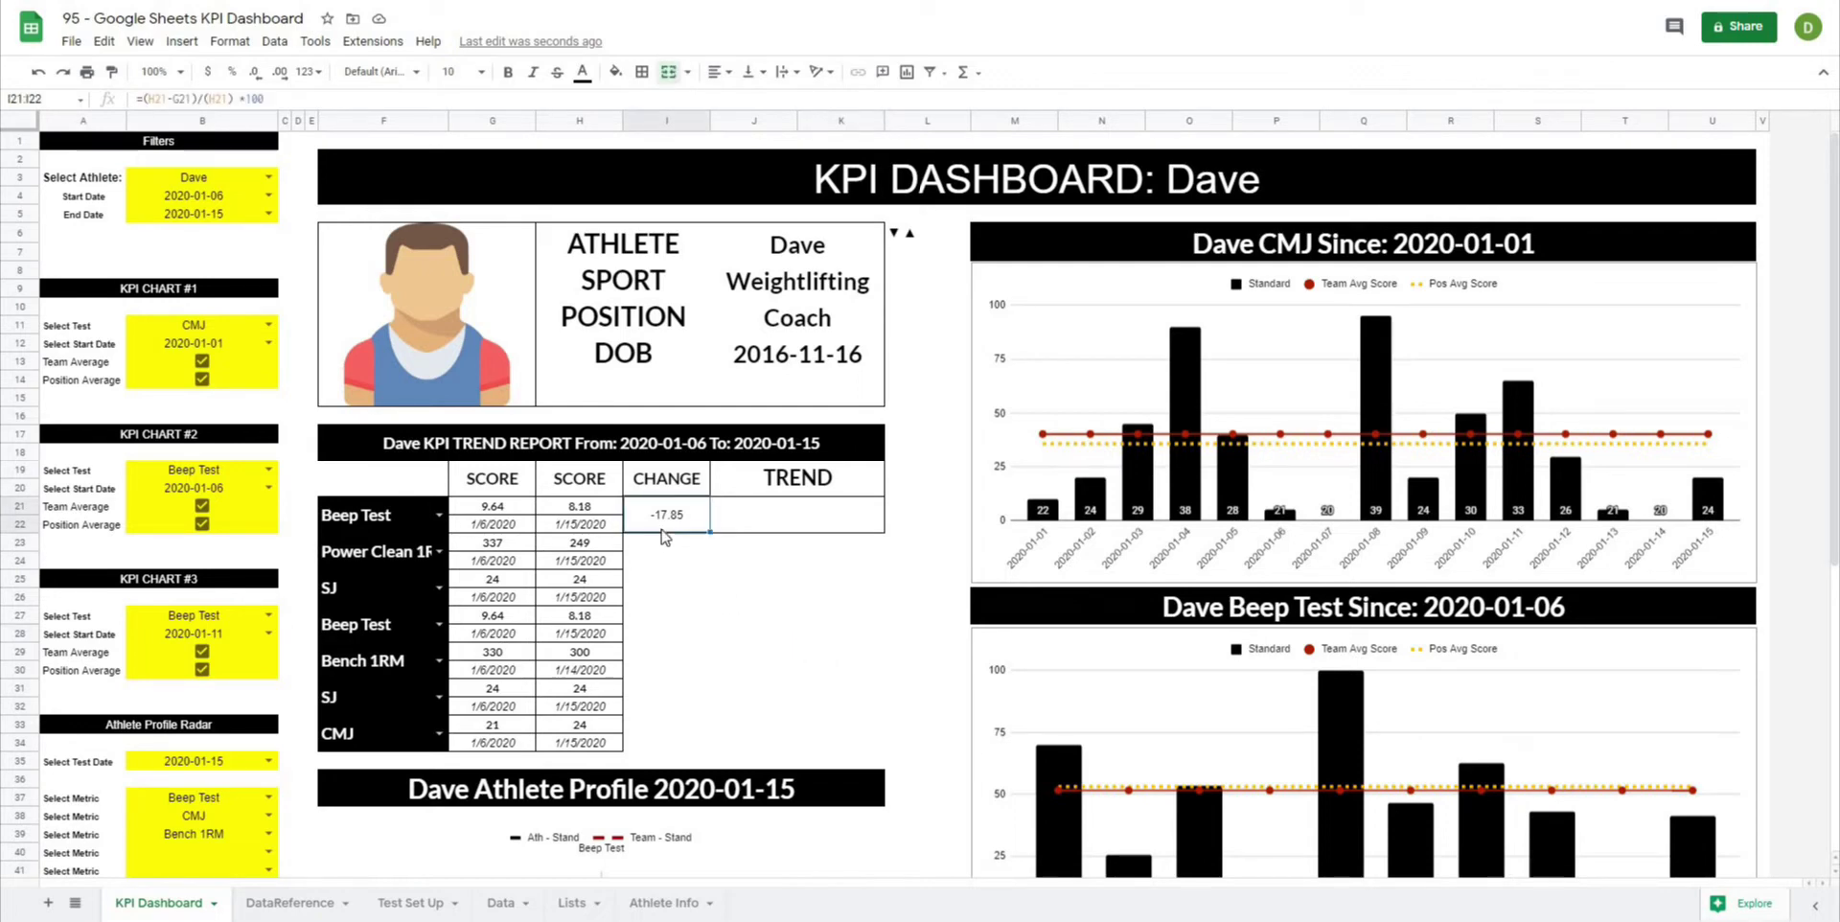
click(810, 600)
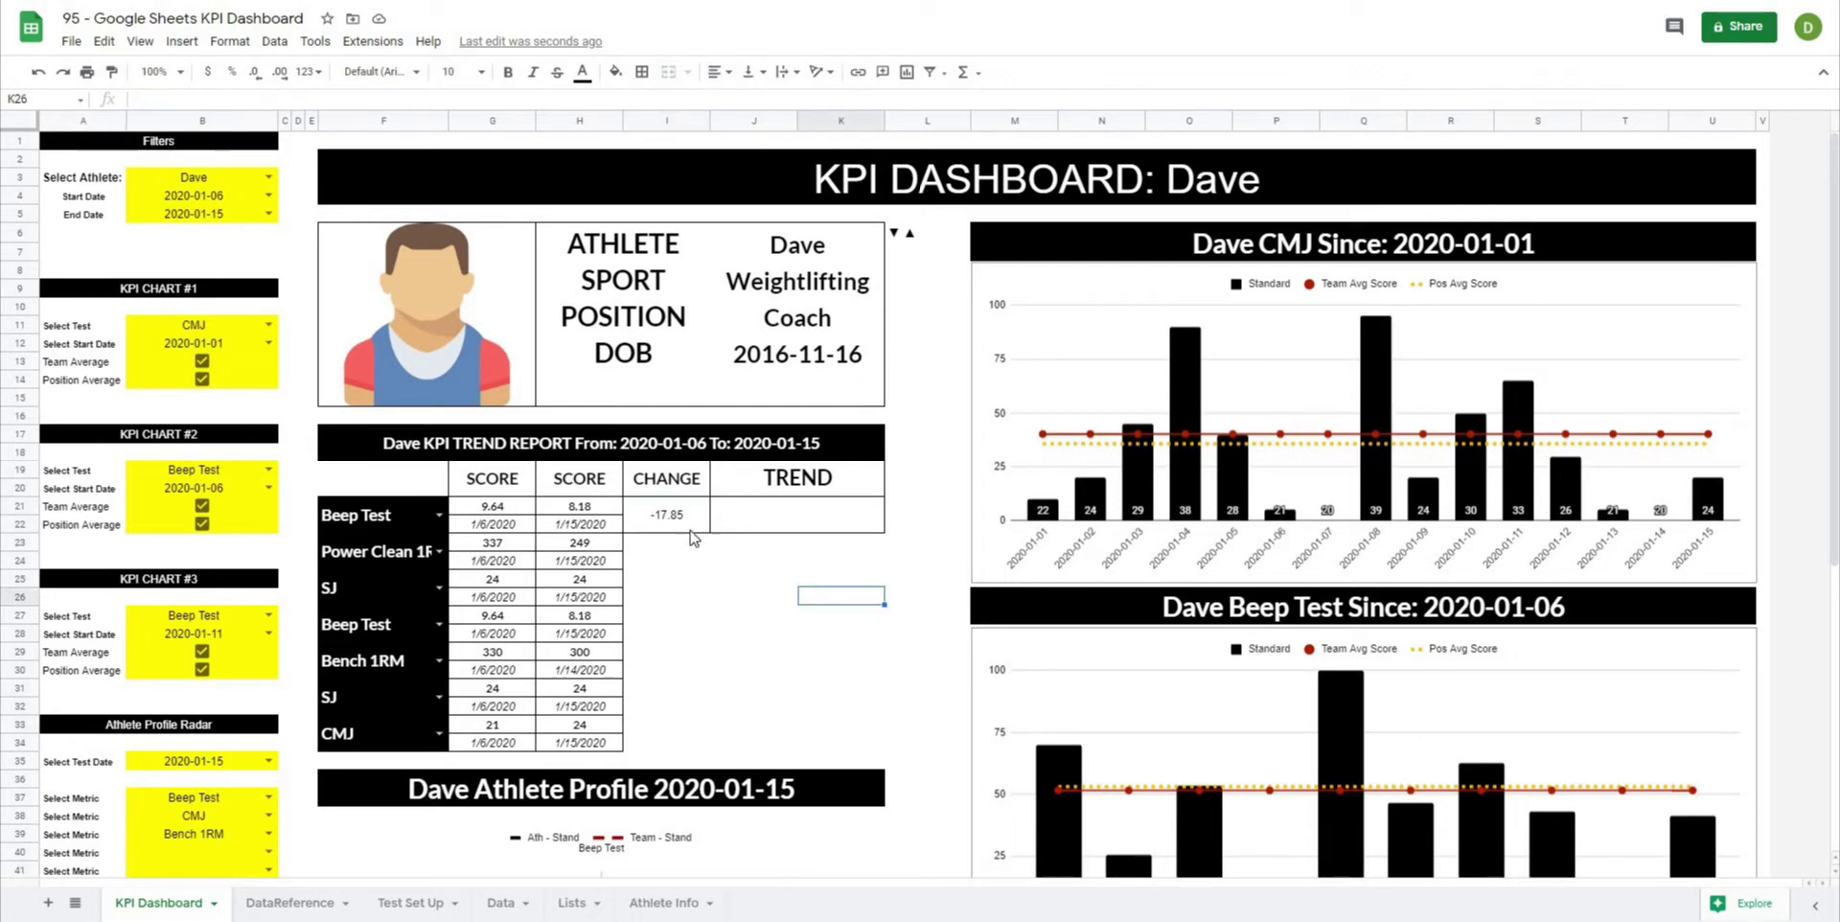
Copy the triangles from L6 and replace the custom number format of the first-row CHANGE cell with them.
click(923, 243)
key(ctrl+c)
click(917, 305)
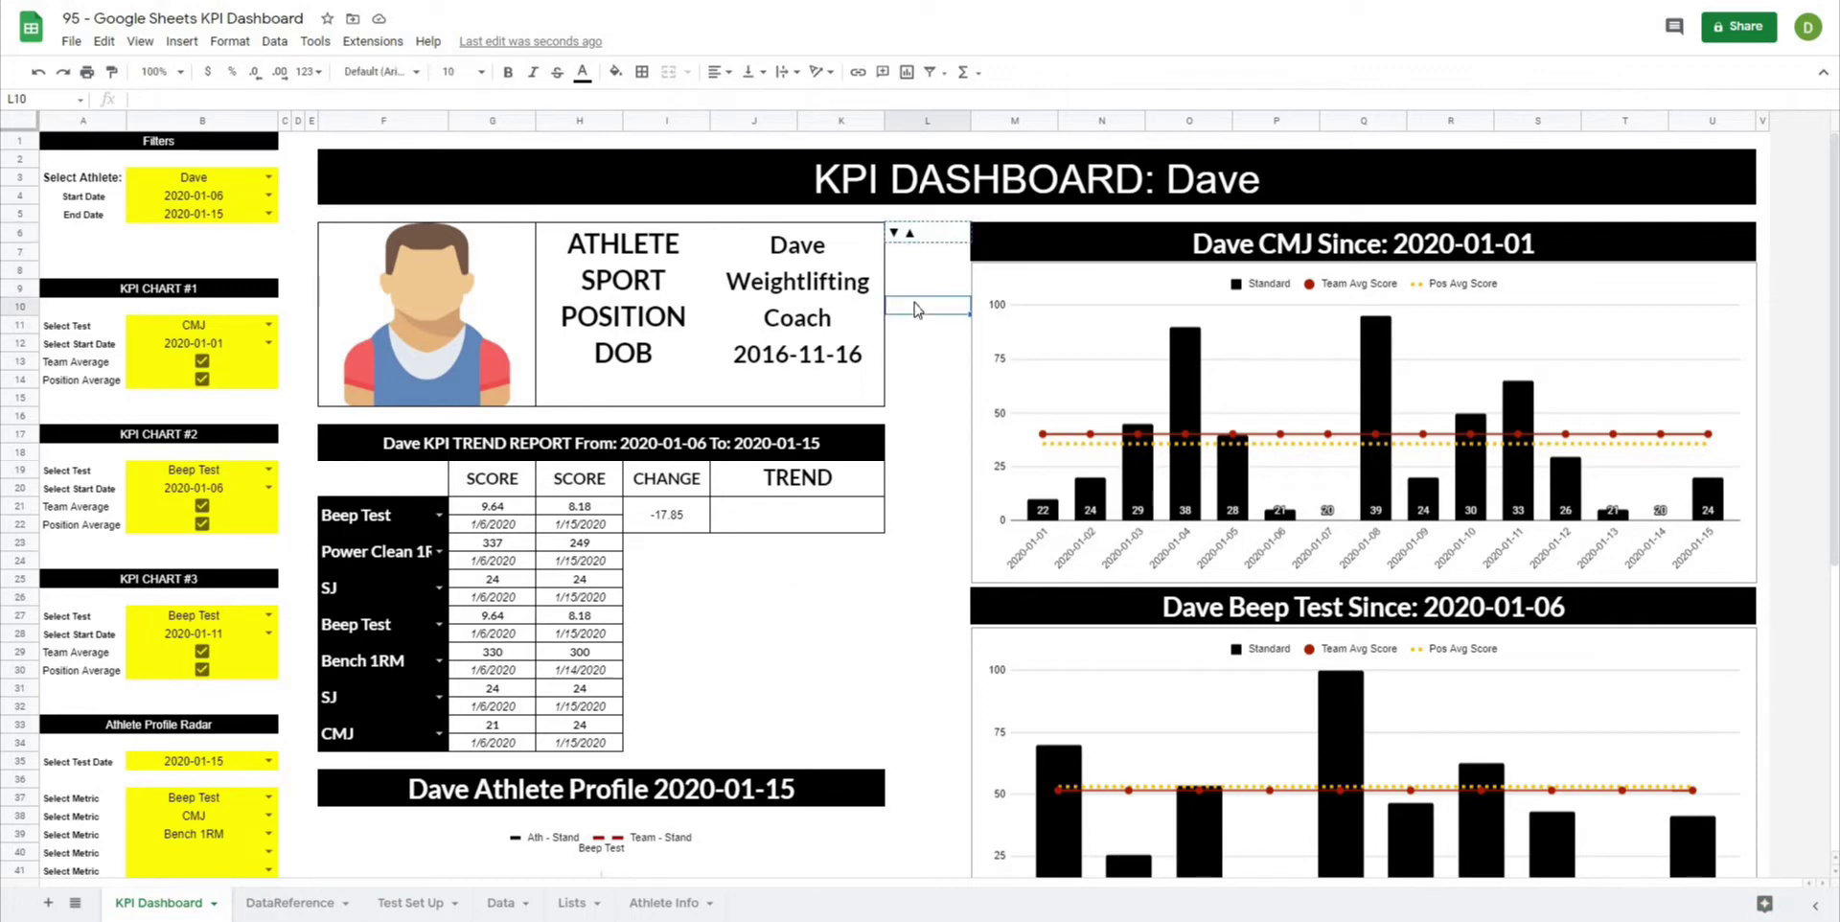
click(655, 527)
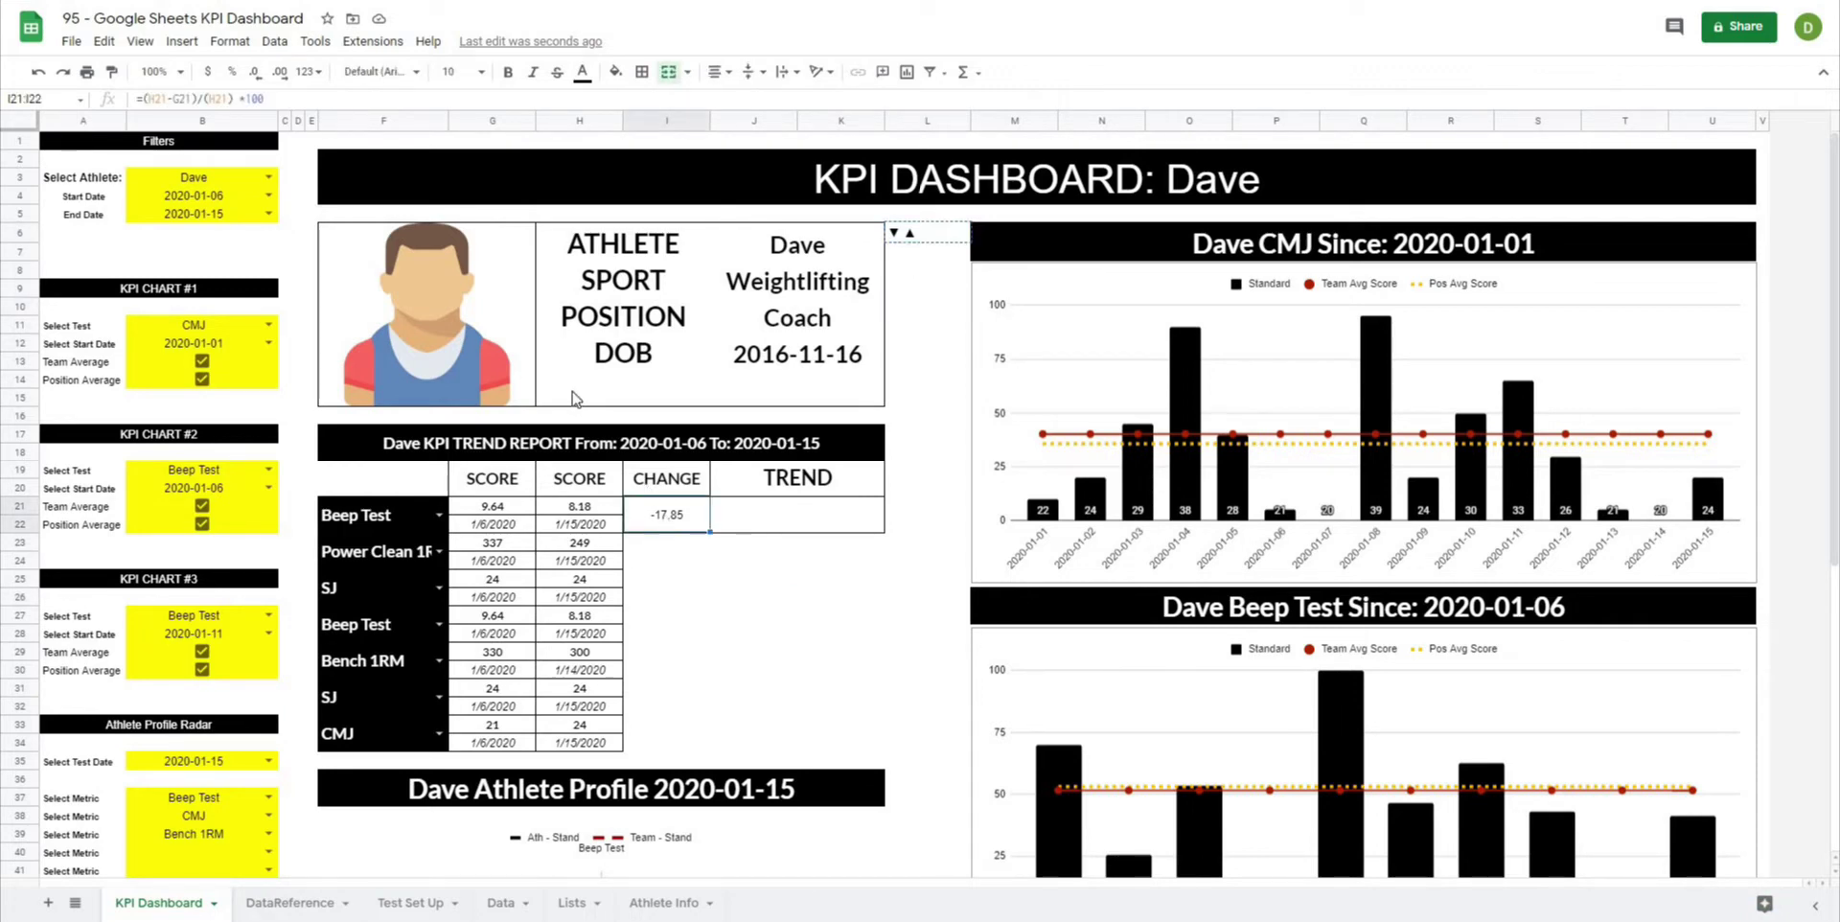
click(230, 43)
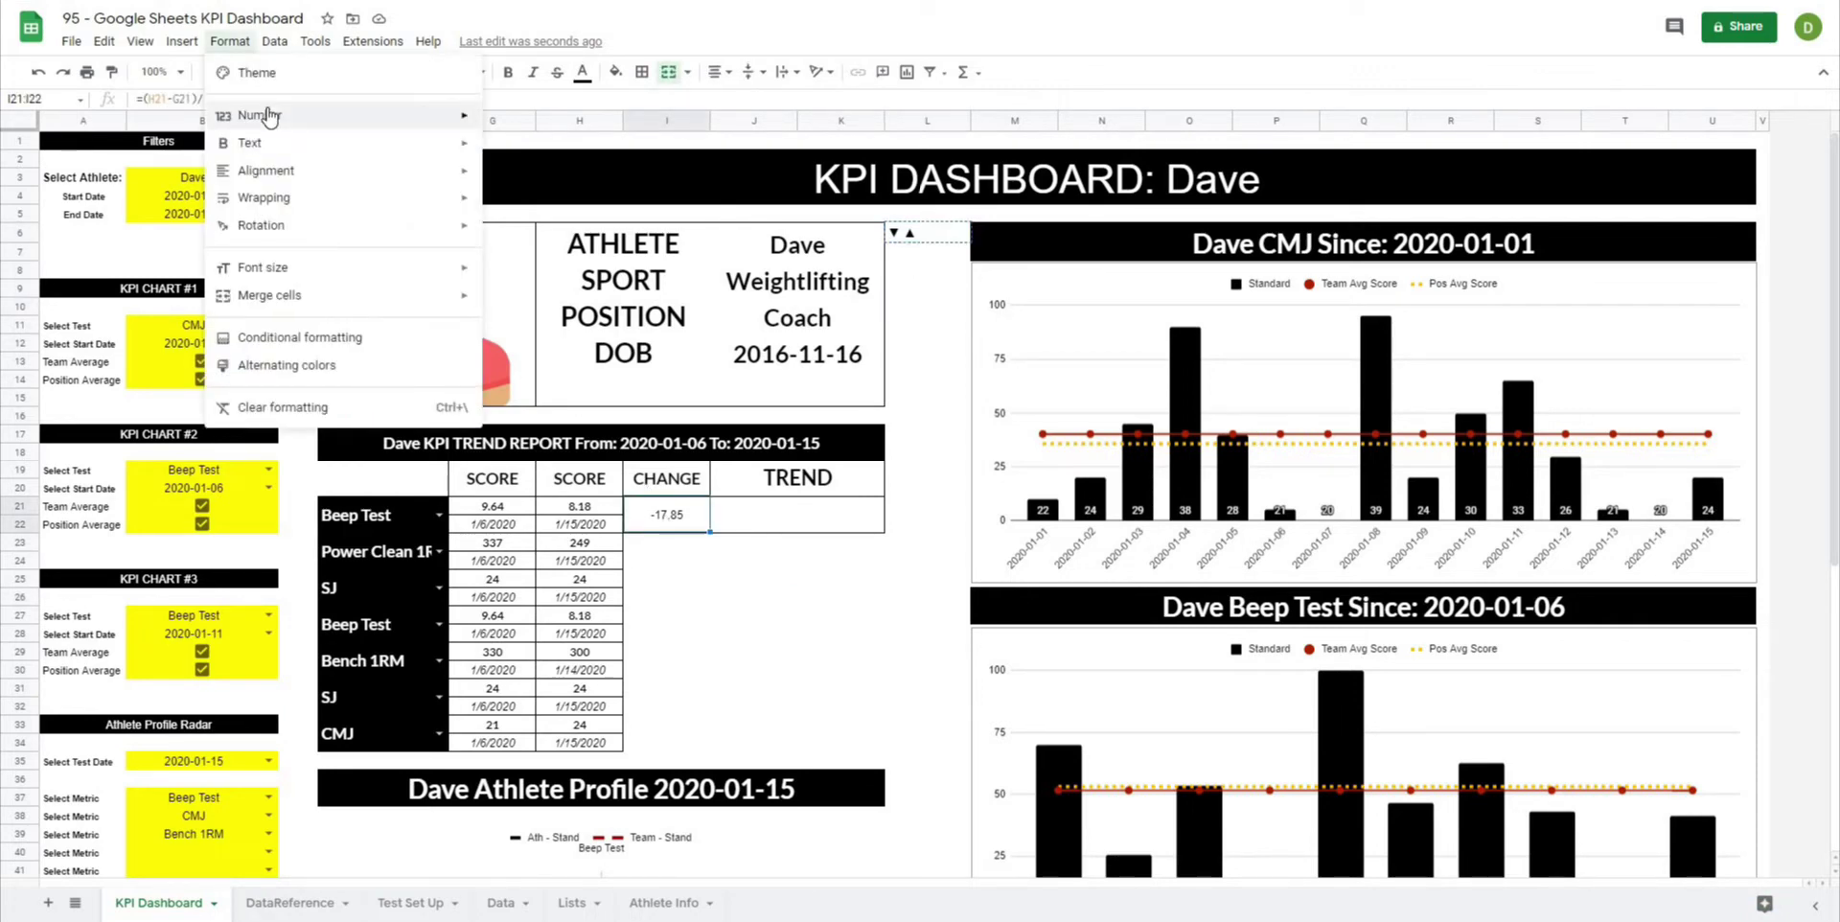
mouse_move(269, 116)
click(575, 692)
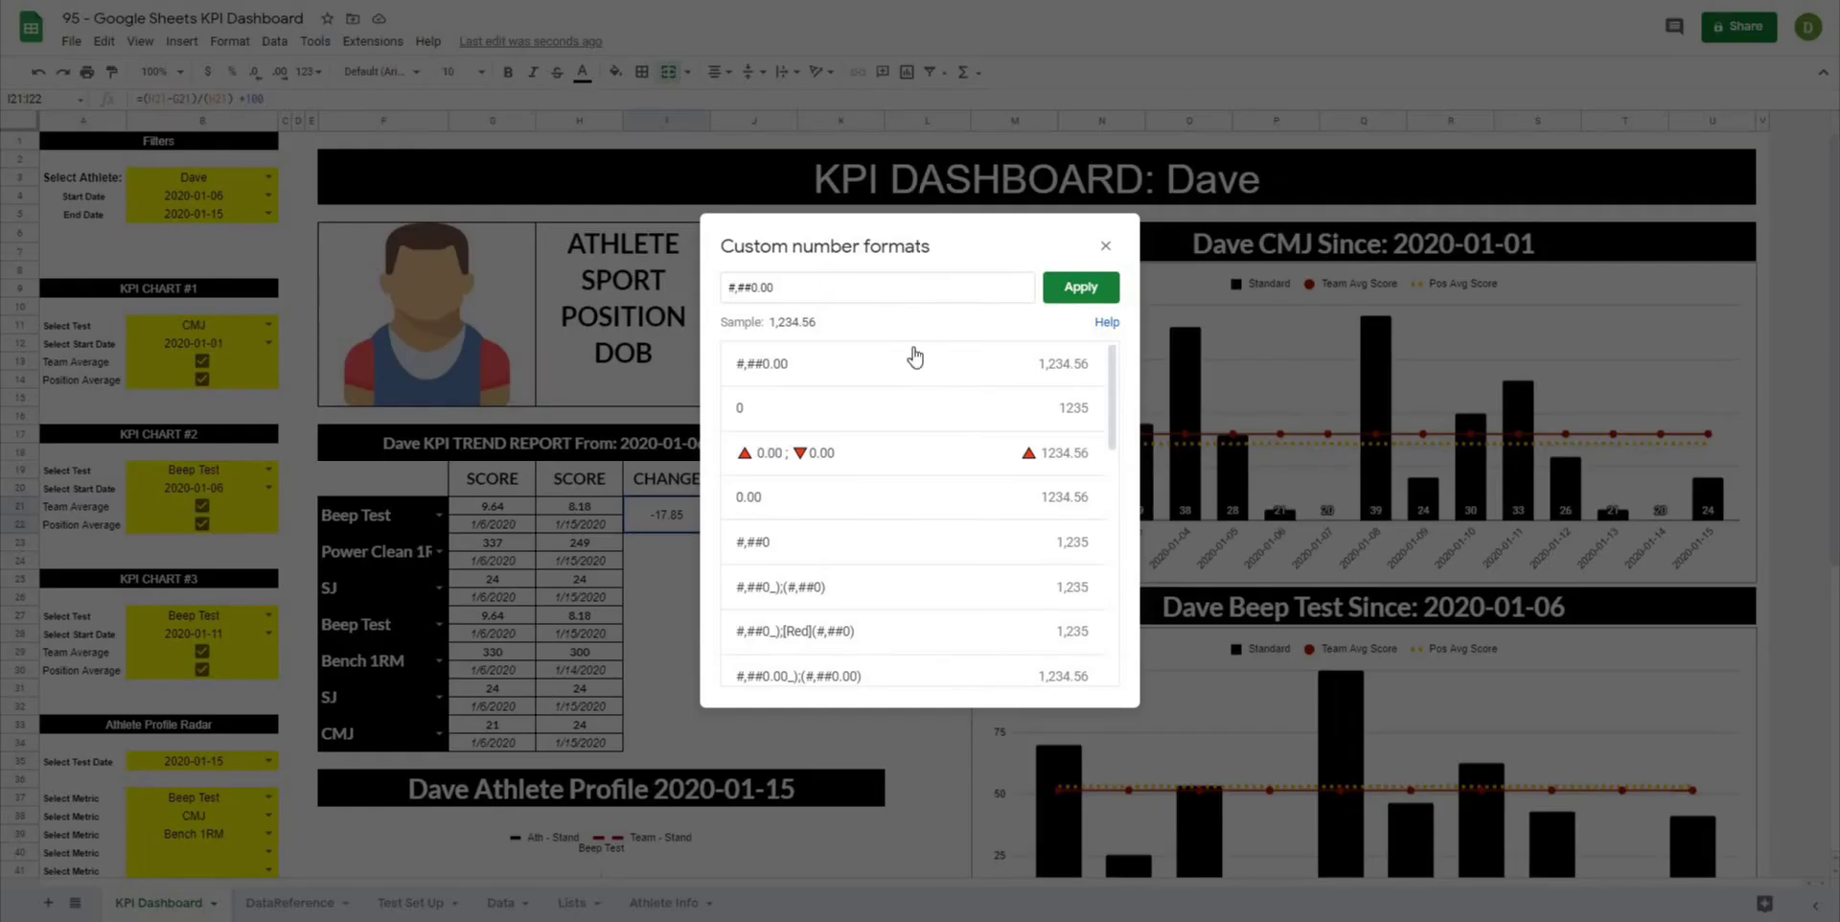
drag(791, 287, 722, 300)
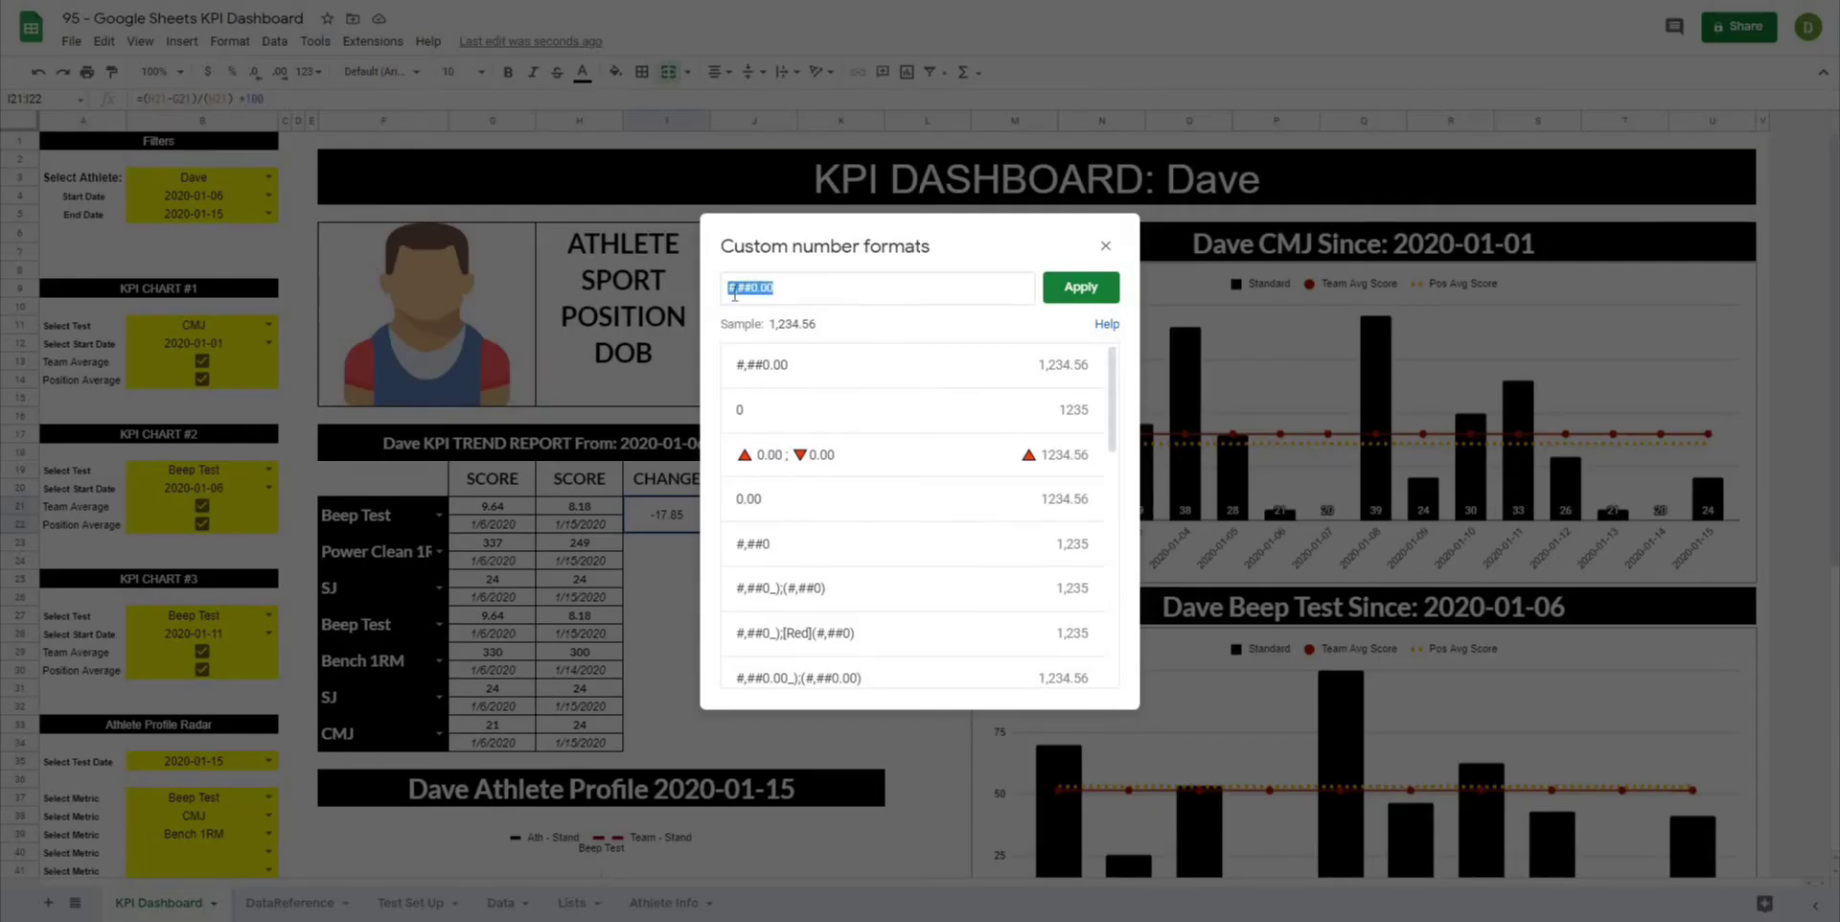
key(ctrl+v)
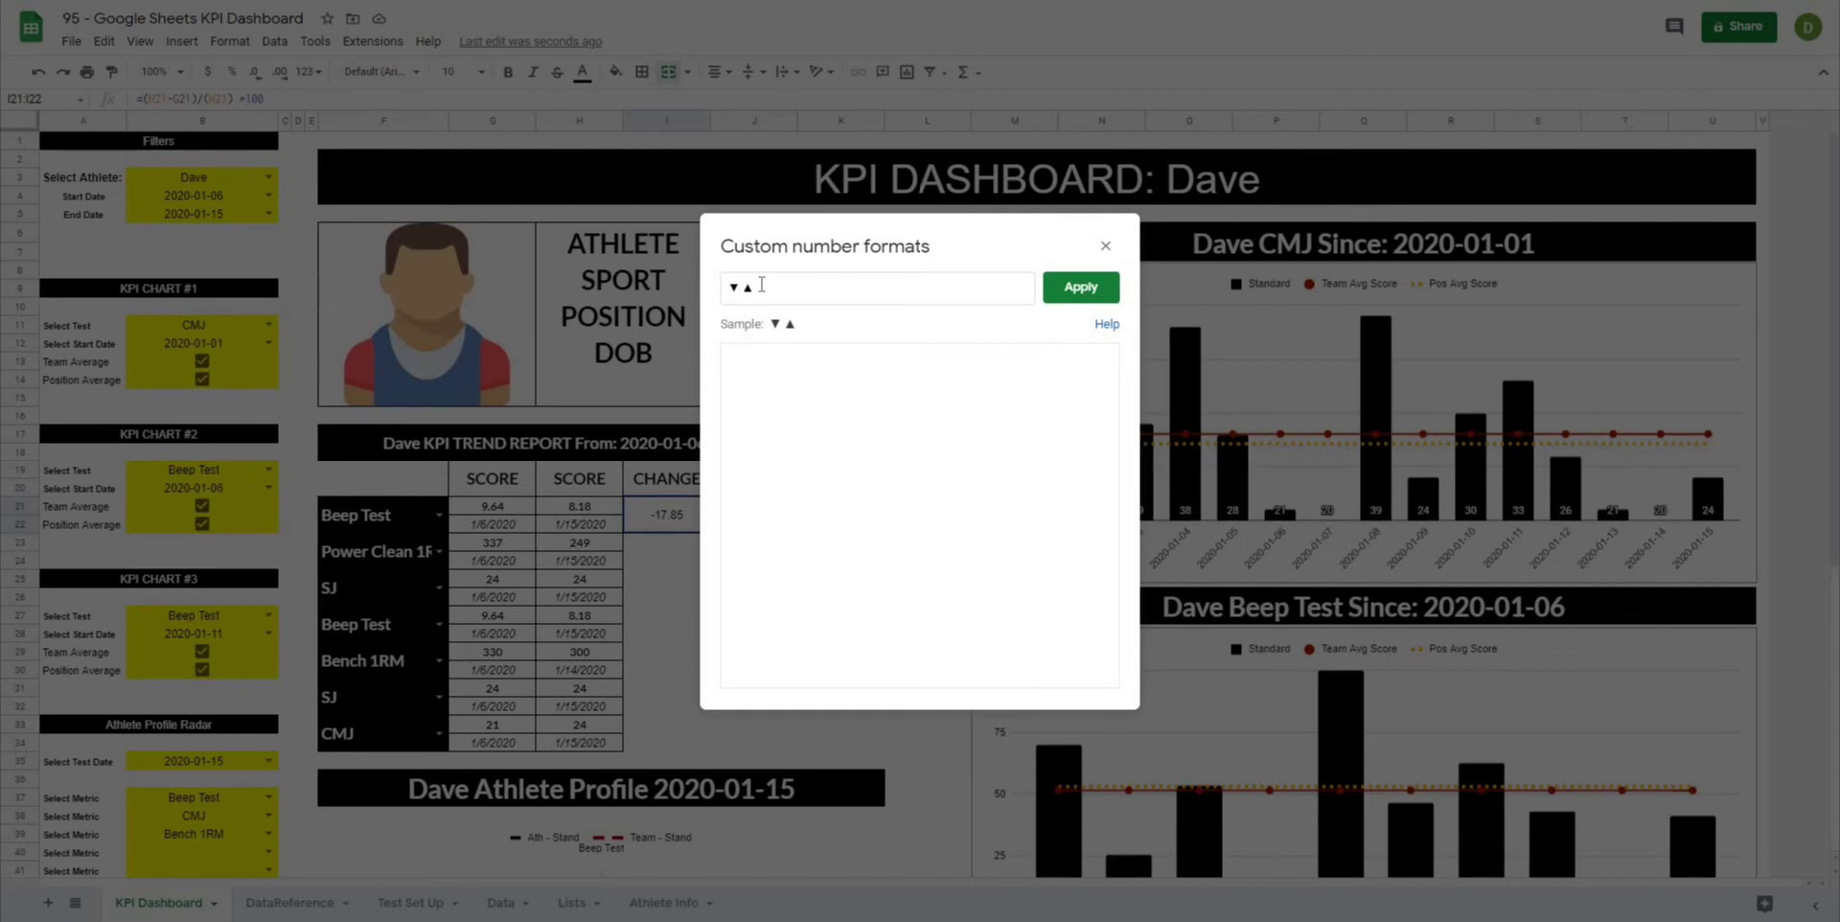
Add the 0.00 placeholders for positive and negative values to the custom format, separated by a semicolon.
key(Left)
text(0.00;)
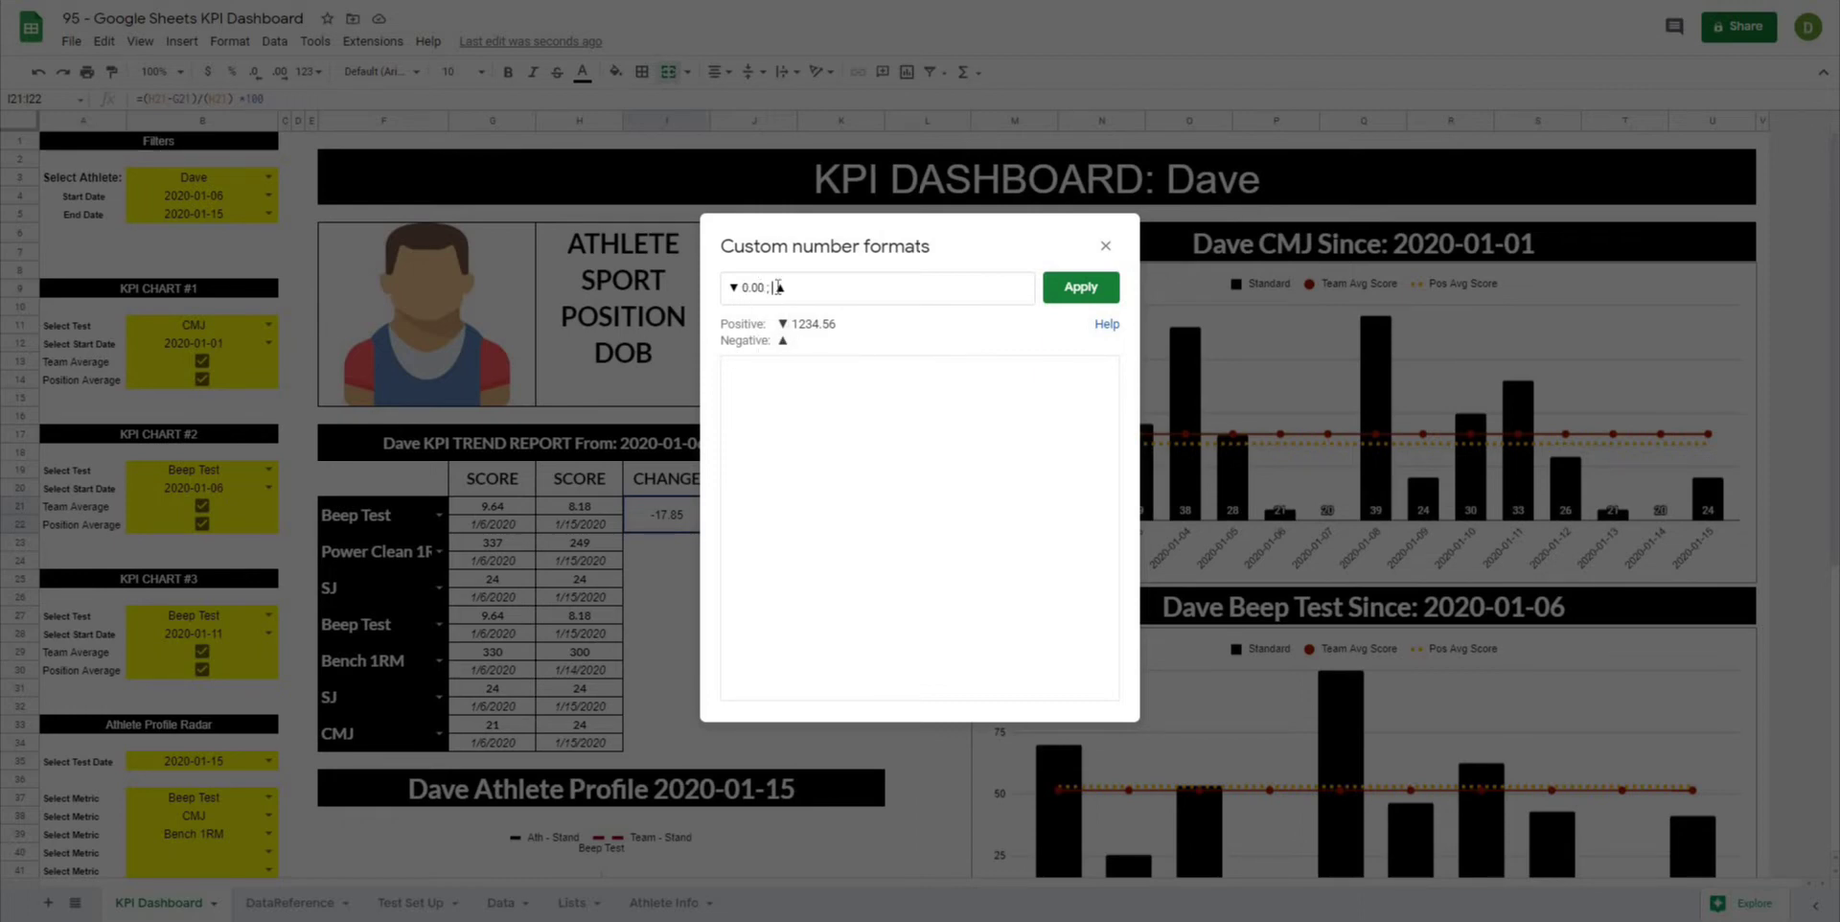
text(0.00)
Rearrange the triangles so the custom format reads ▲ 0.00 ; ▼ 0.00, with the up triangle for positive values and the down triangle for negative.
click(744, 288)
key(ctrl+v)
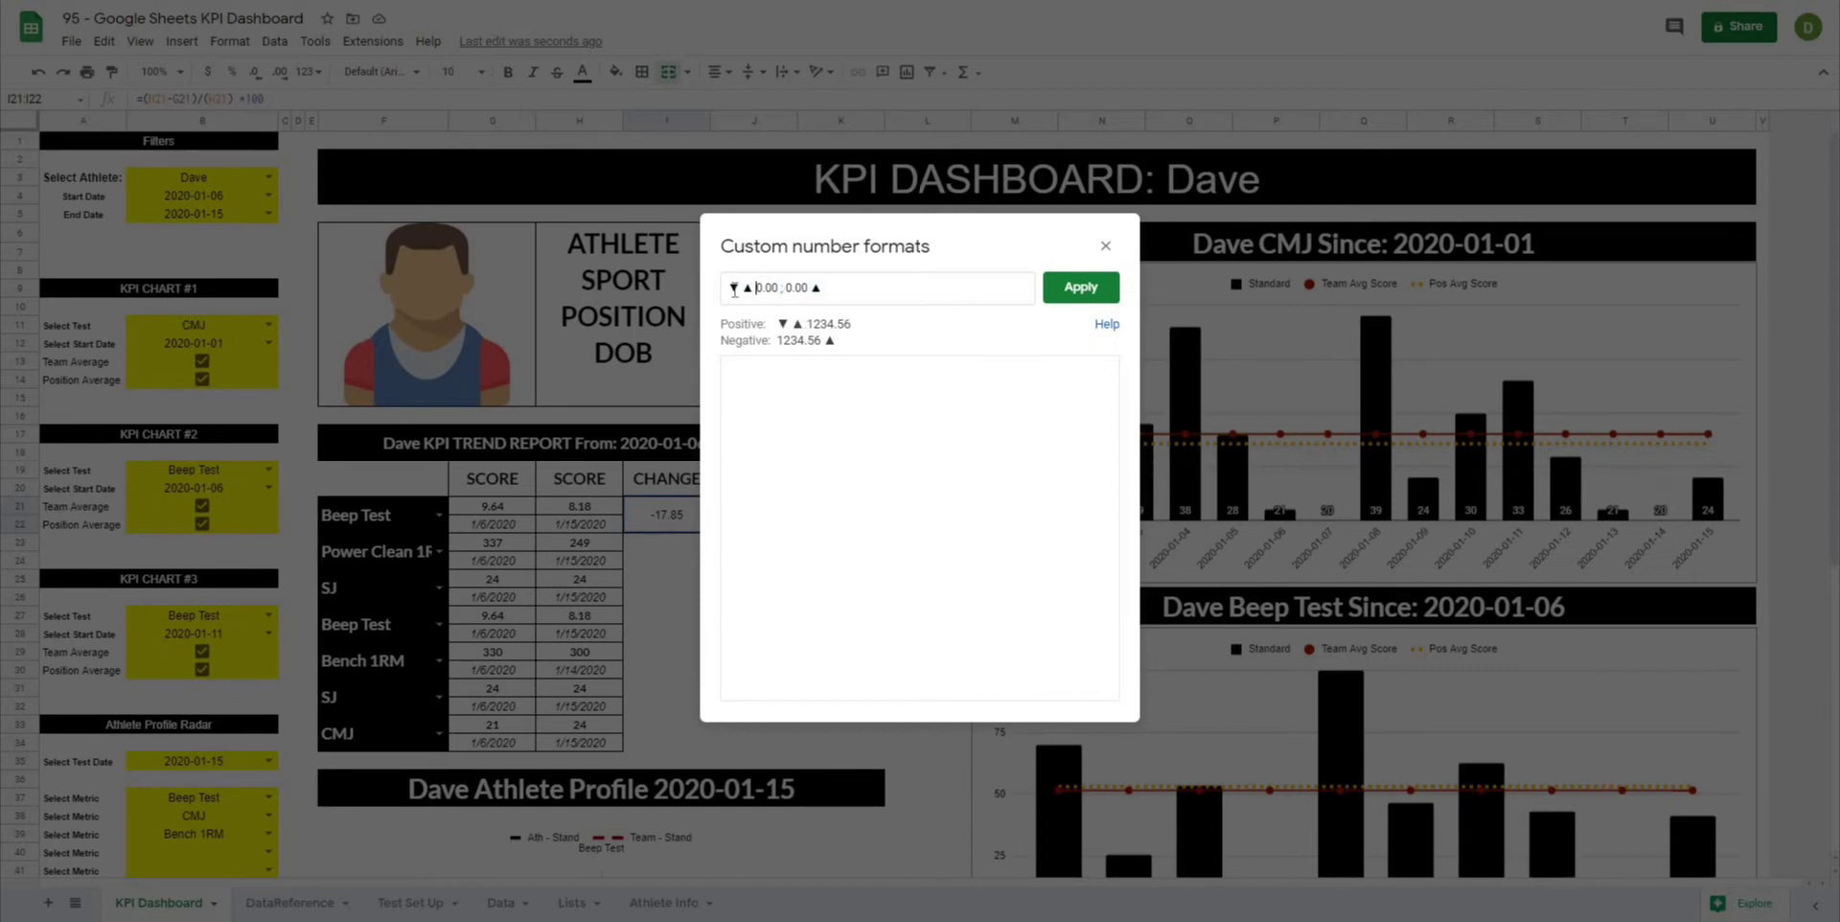
click(788, 287)
key(ctrl+v)
drag(833, 287, 826, 285)
click(744, 285)
key(BackSpace)
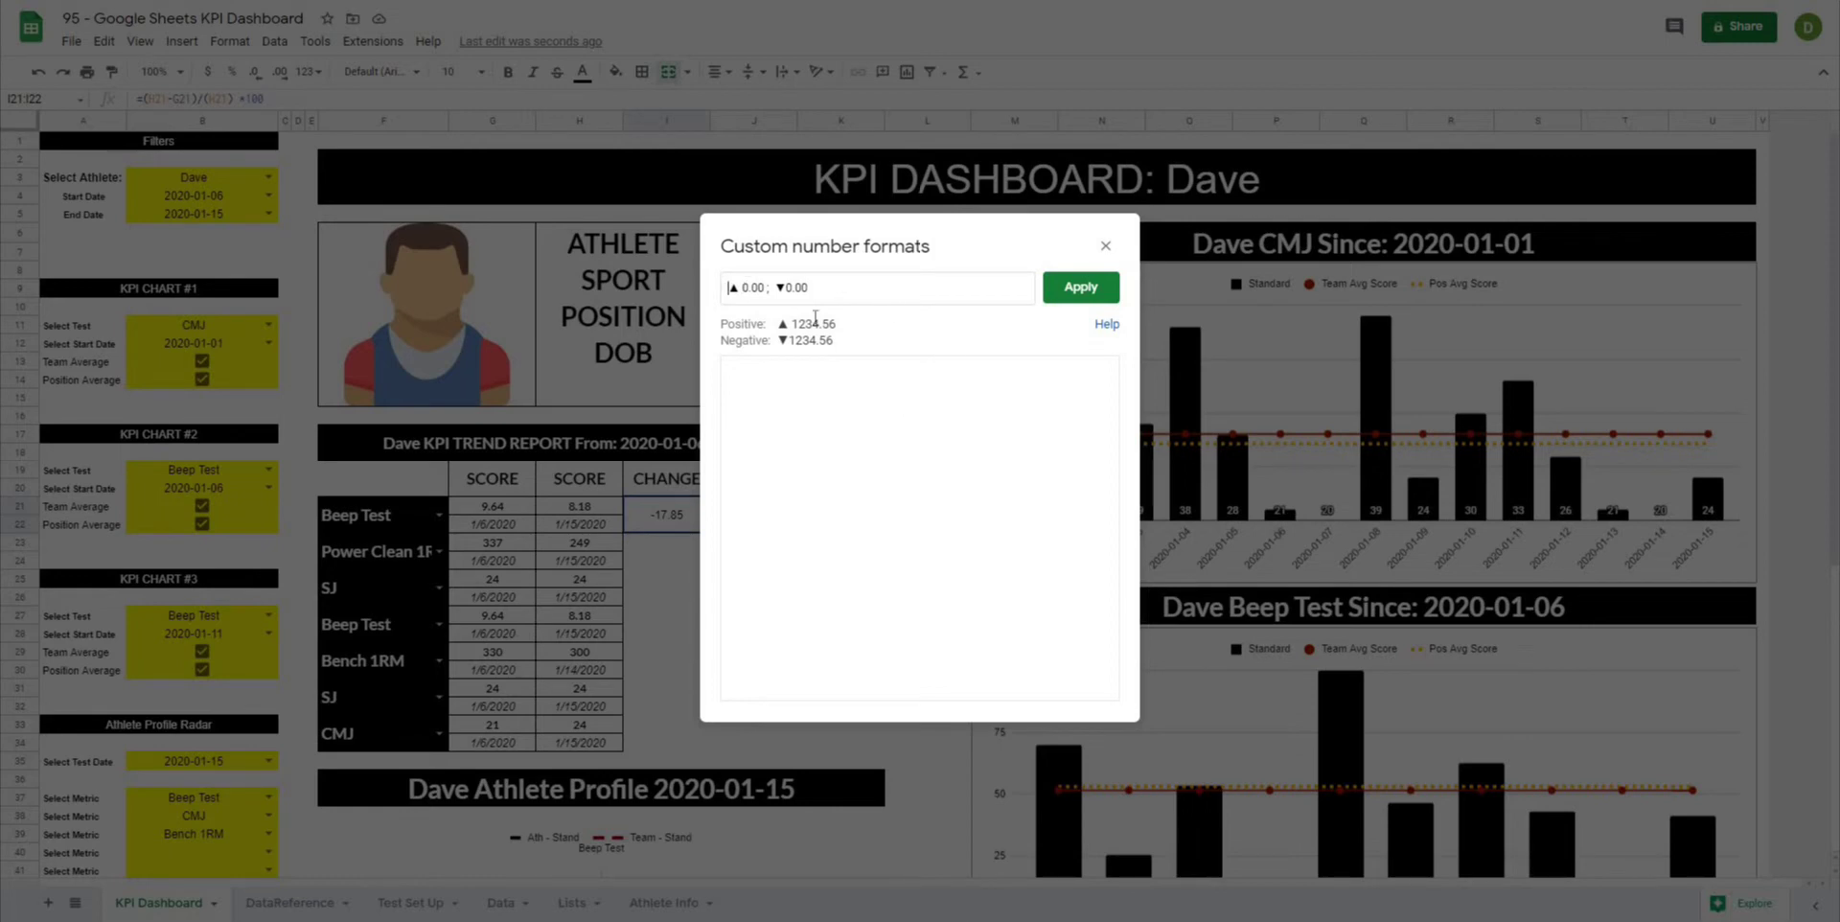
click(783, 287)
drag(792, 323, 838, 340)
click(841, 289)
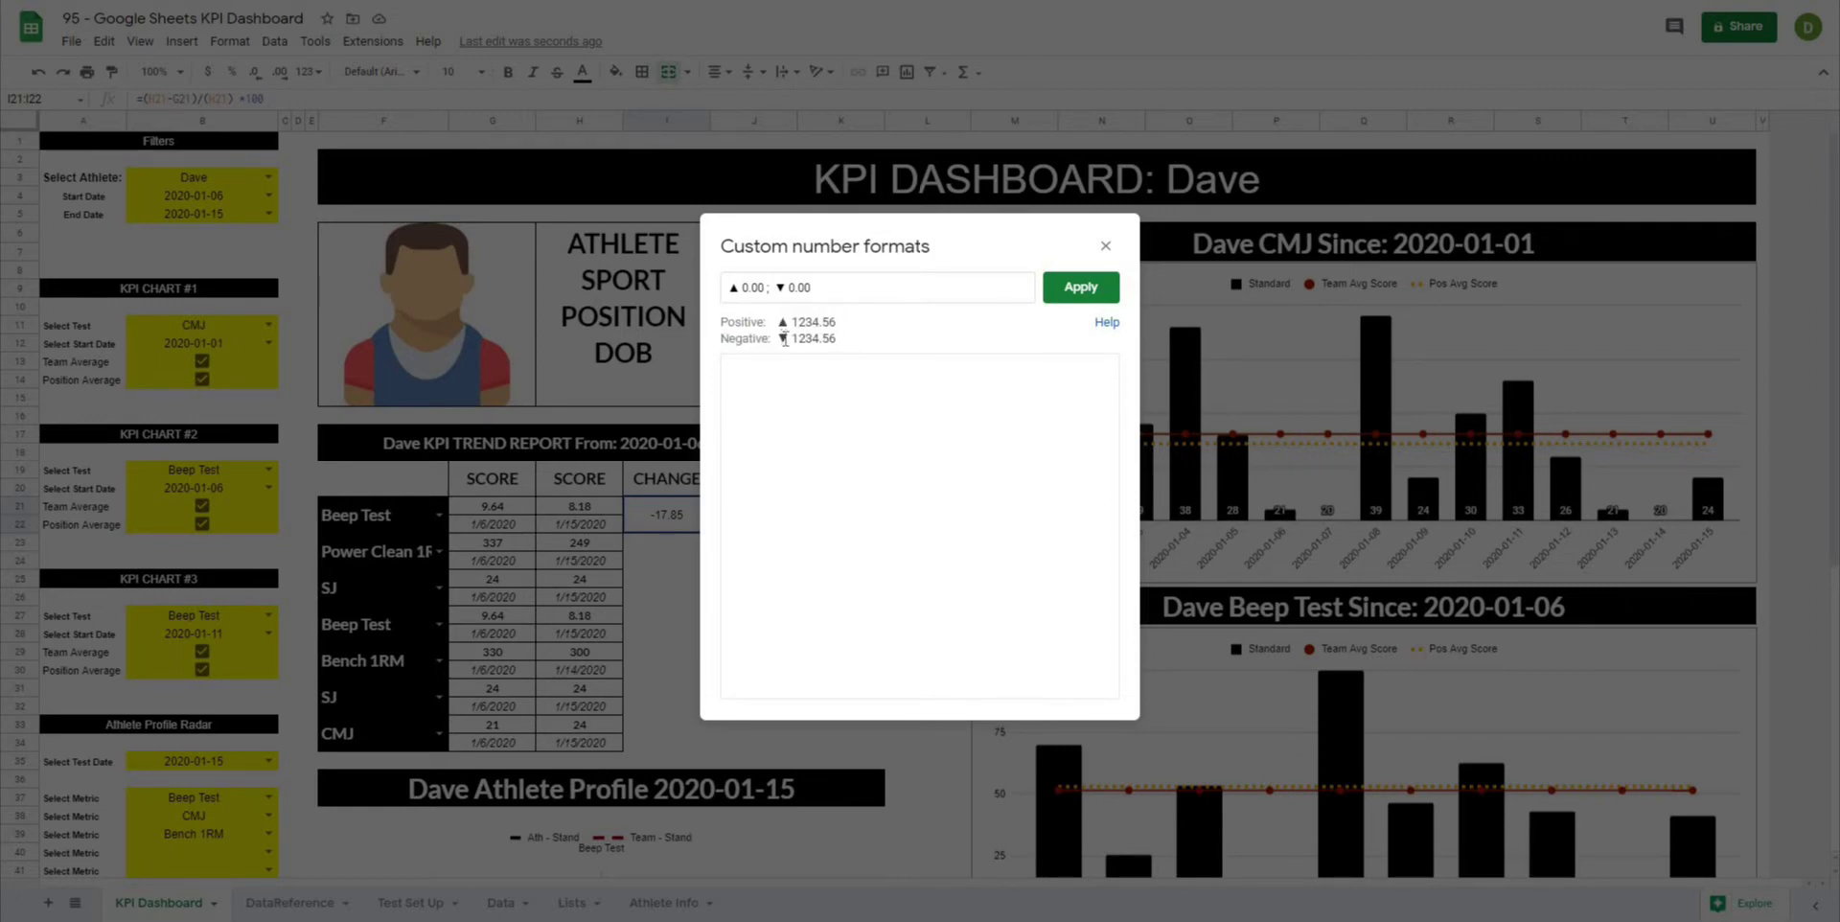
Apply the ▲ 0.00 ; ▼ 0.00 custom number format to the first-row CHANGE cell after checking its negative preview.
drag(779, 338, 799, 338)
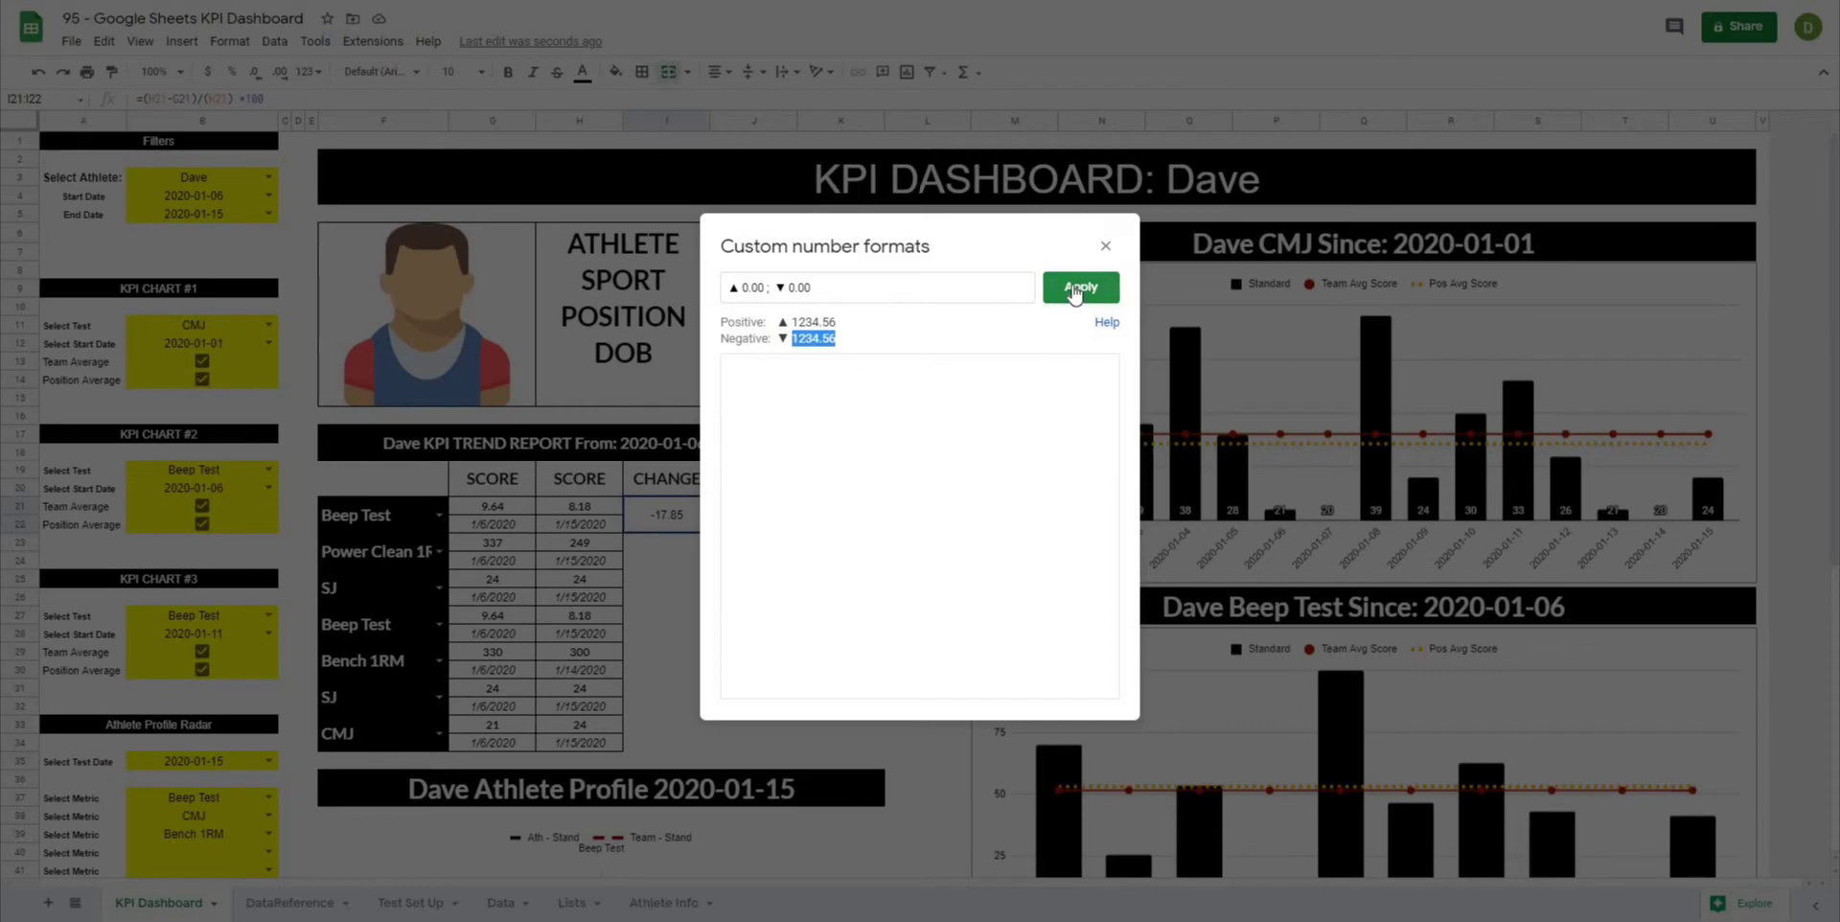
click(1080, 287)
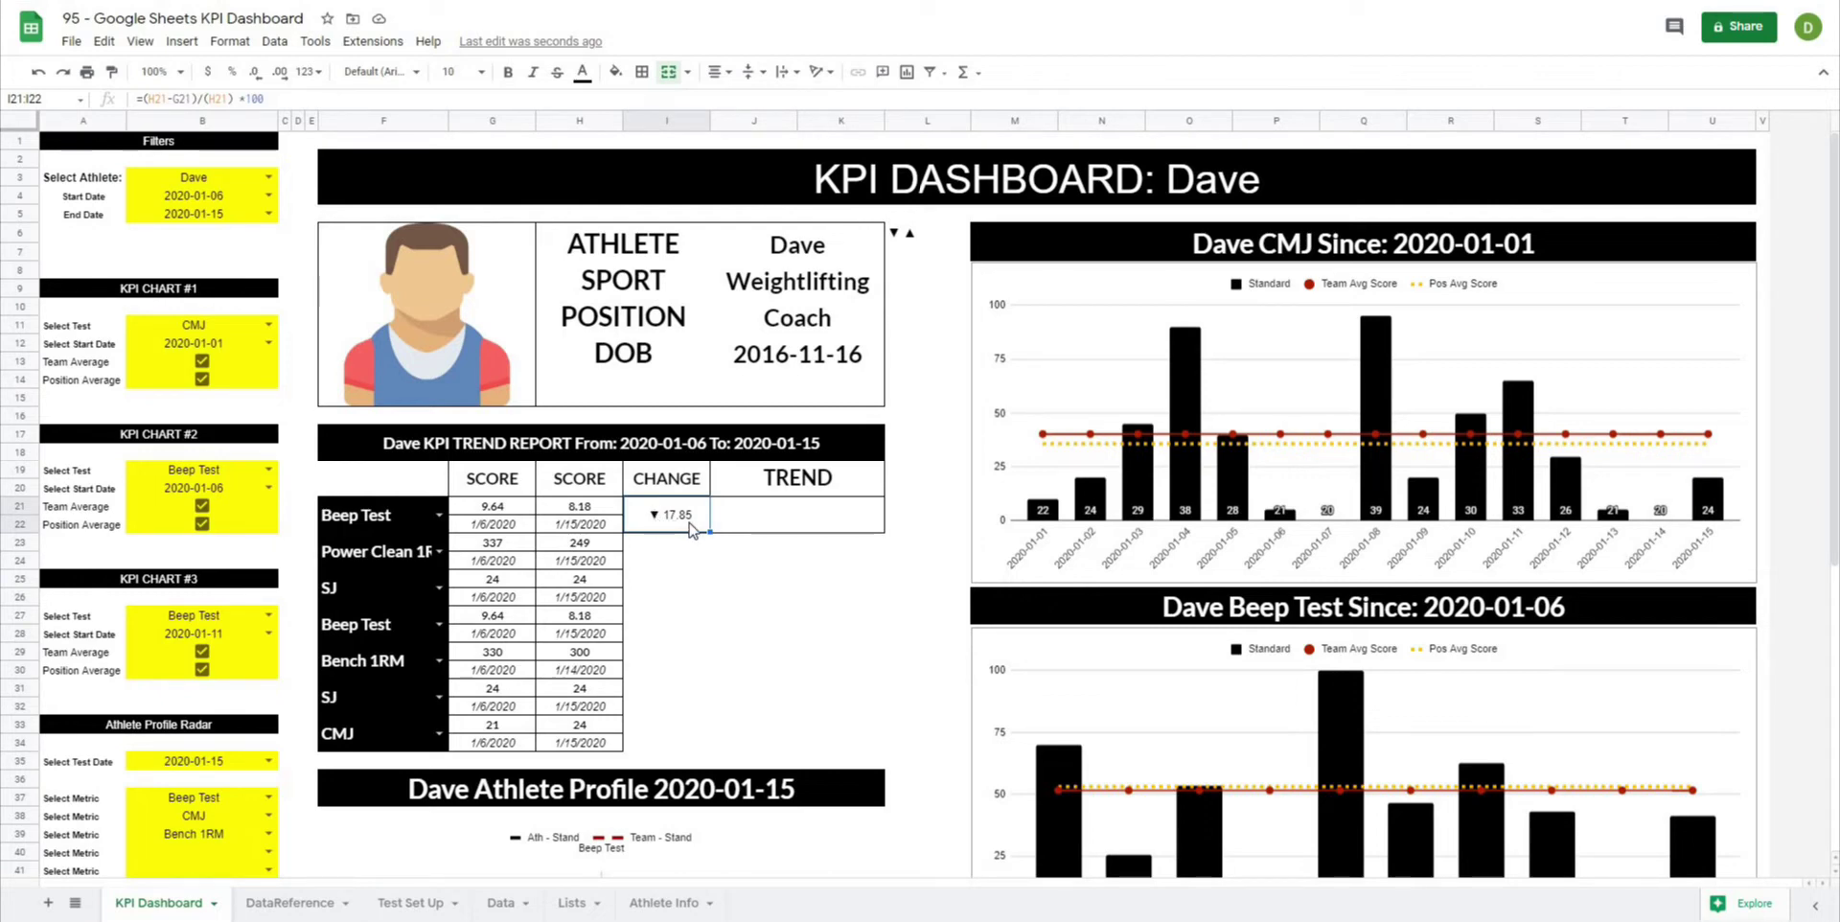
click(686, 582)
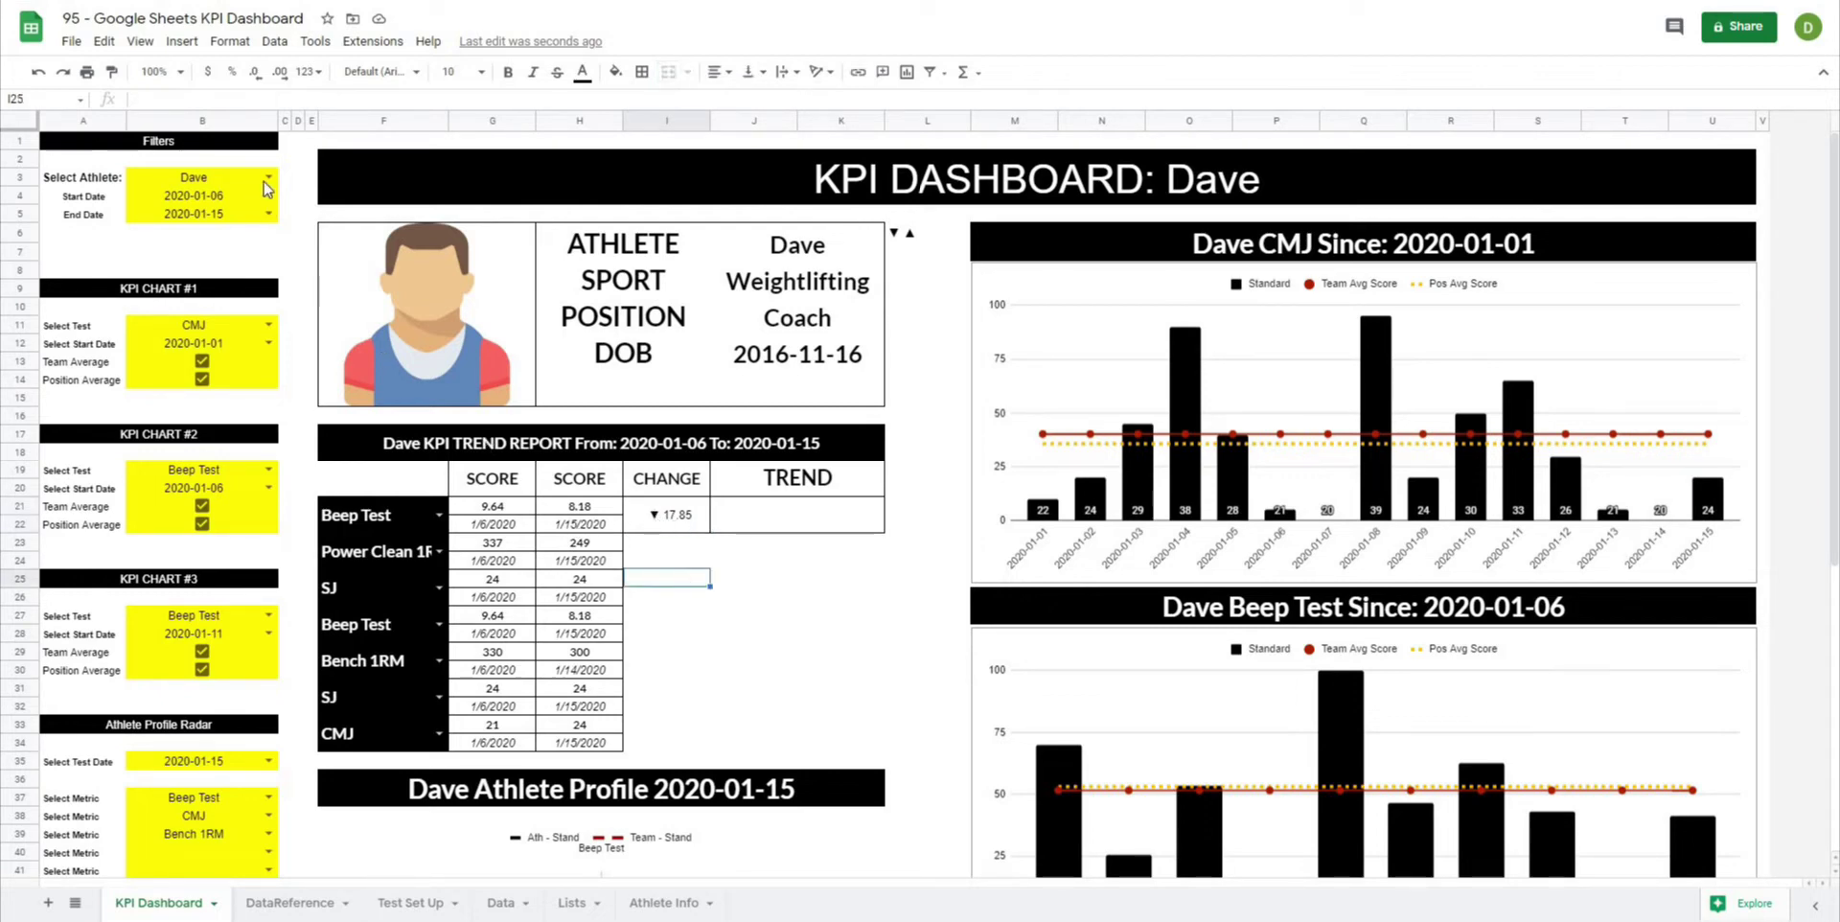
Set the first test of the KPI trend report to Squat 1RM to check the triangle for an increase.
click(439, 515)
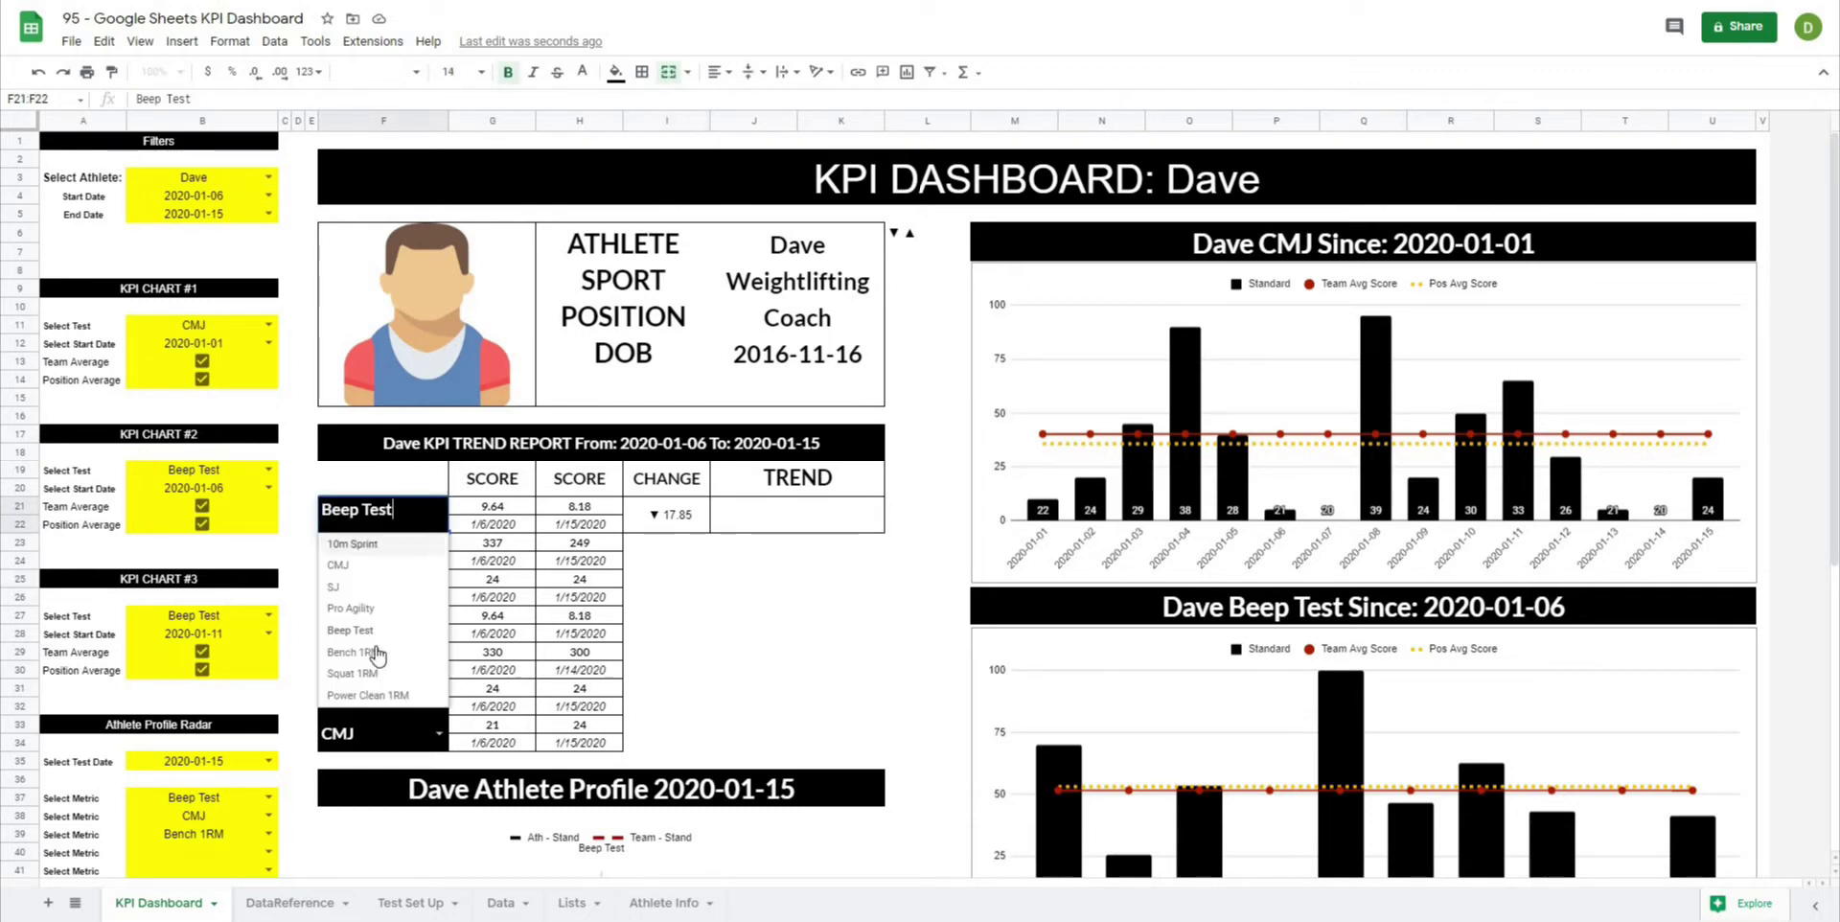
click(378, 675)
key(Right)
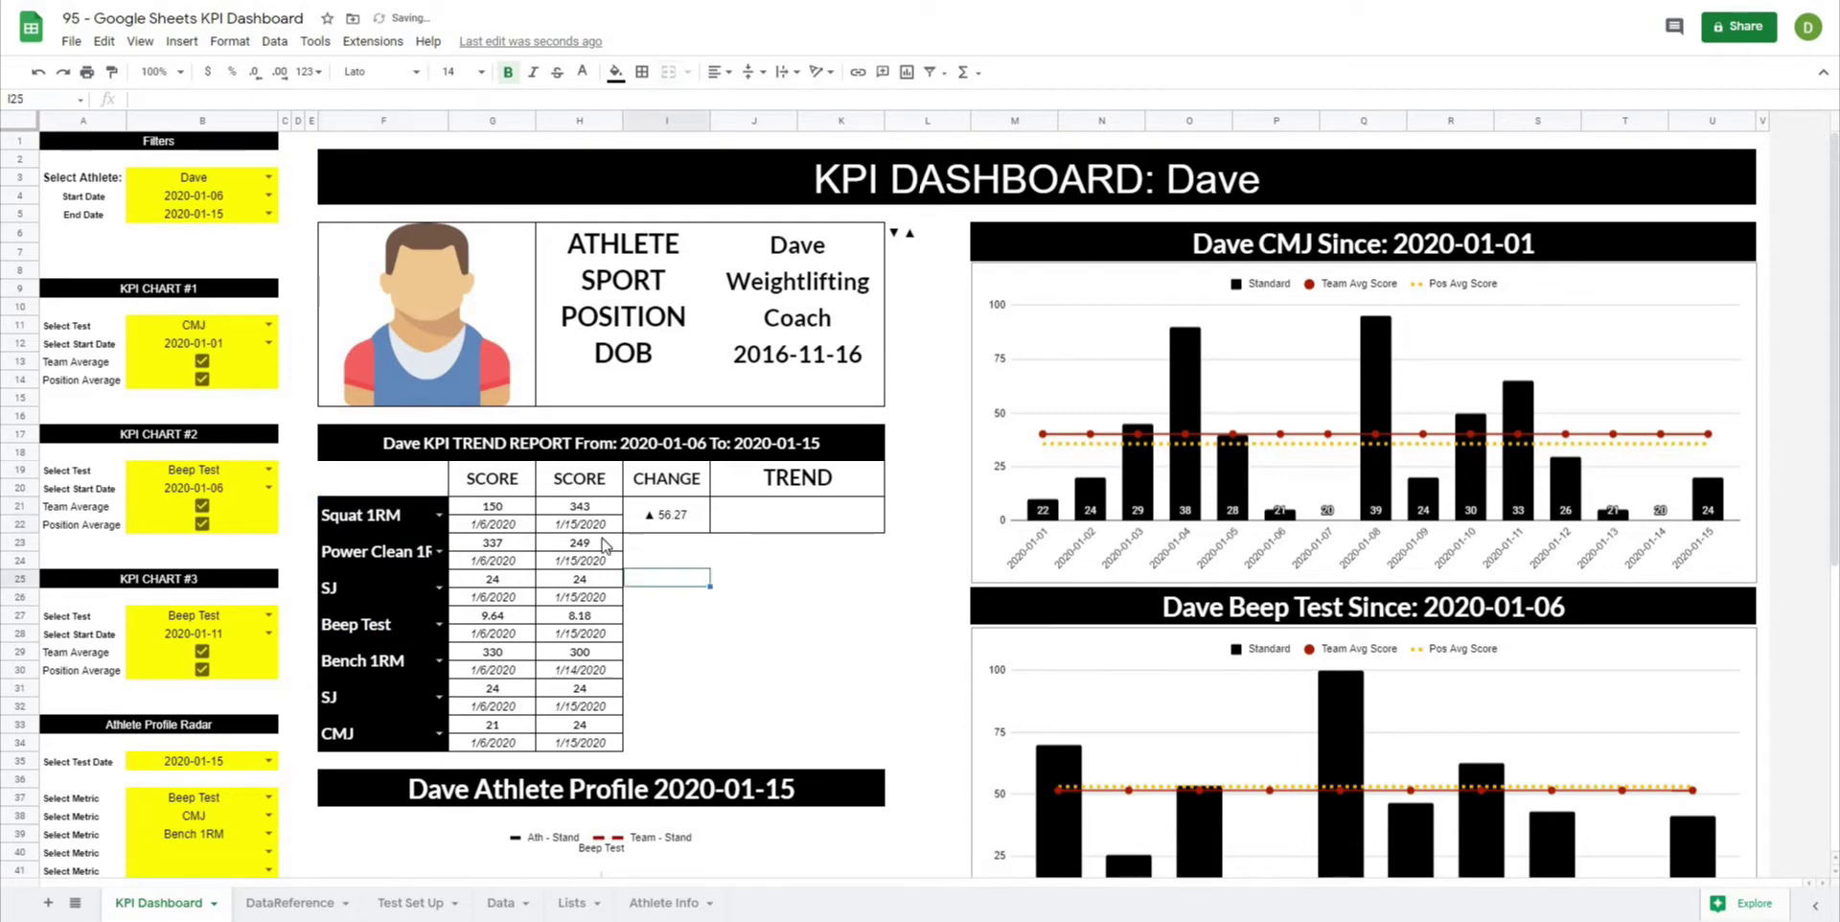
key(Right)
key(Right)
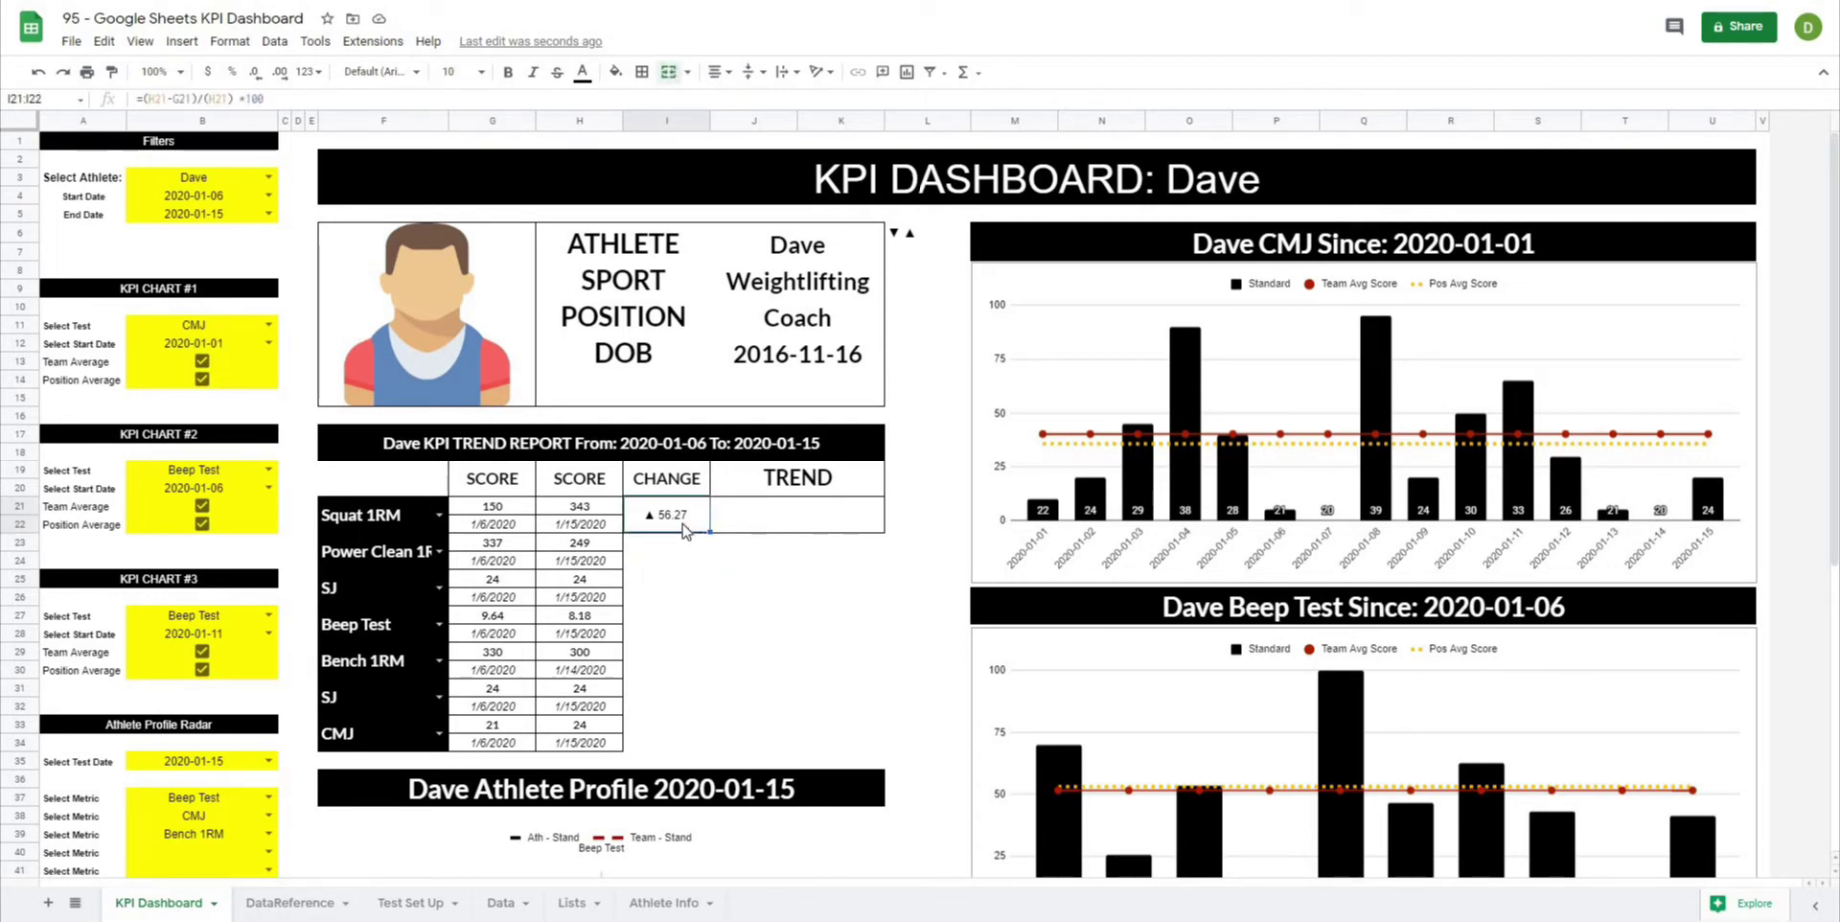
Add [green] before the up triangle in the first-row CHANGE cell's custom number format and check the positive preview.
click(228, 44)
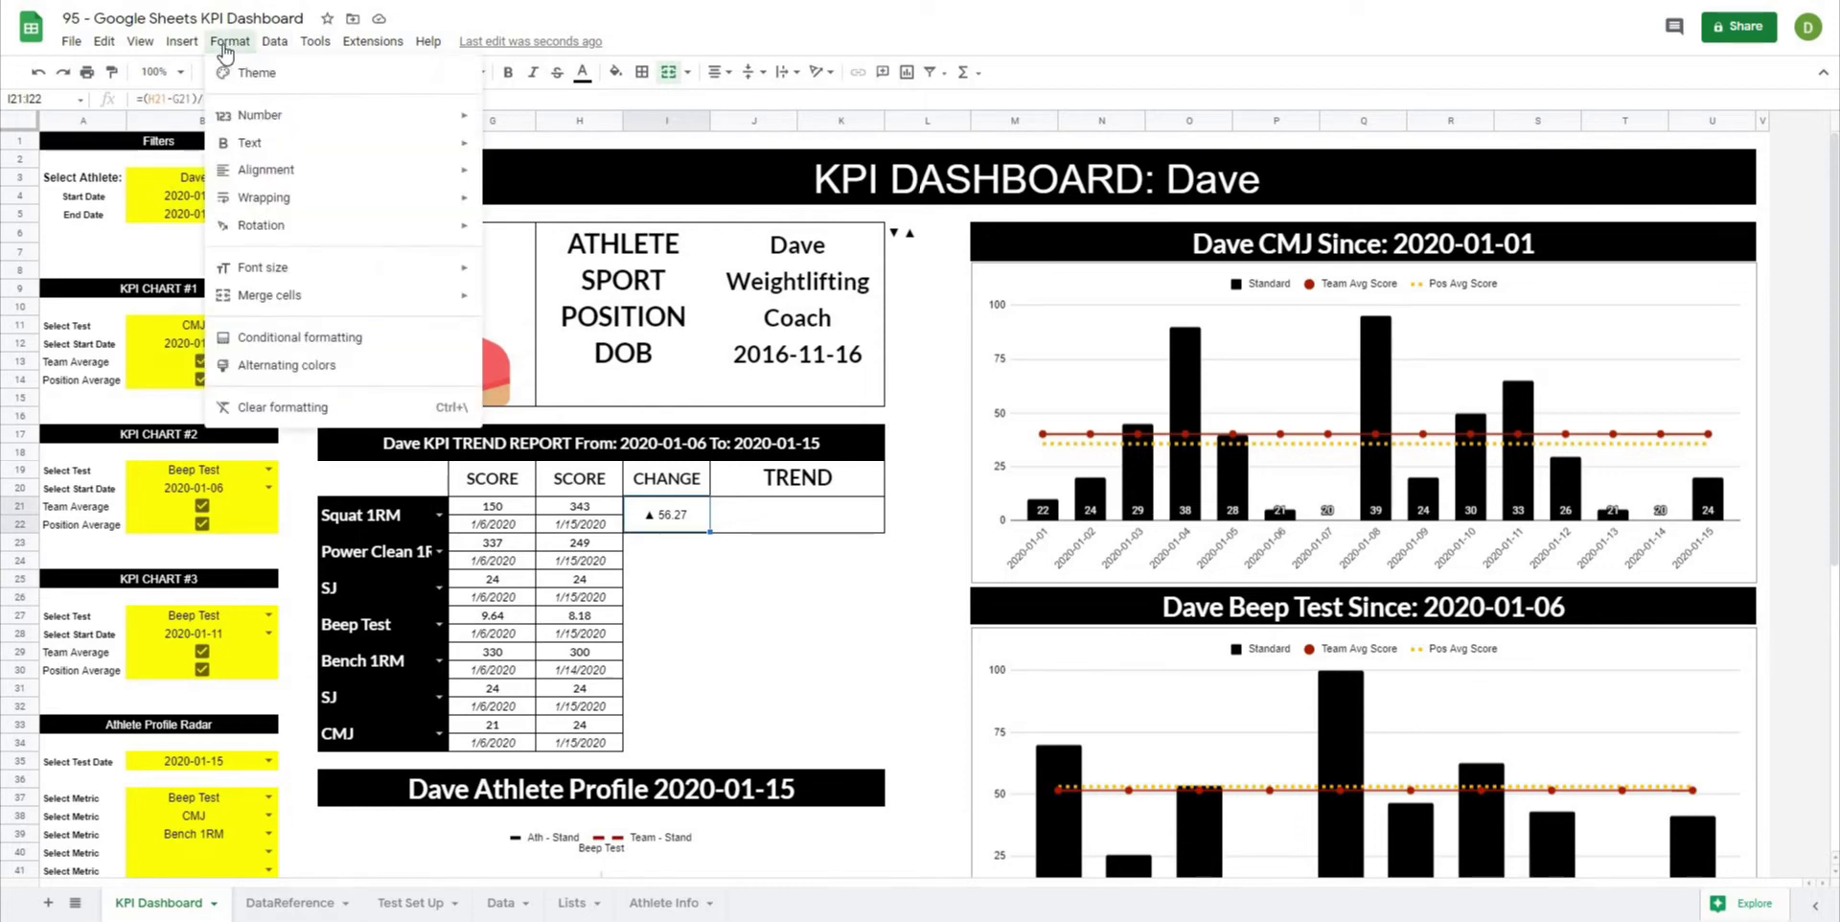
mouse_move(278, 115)
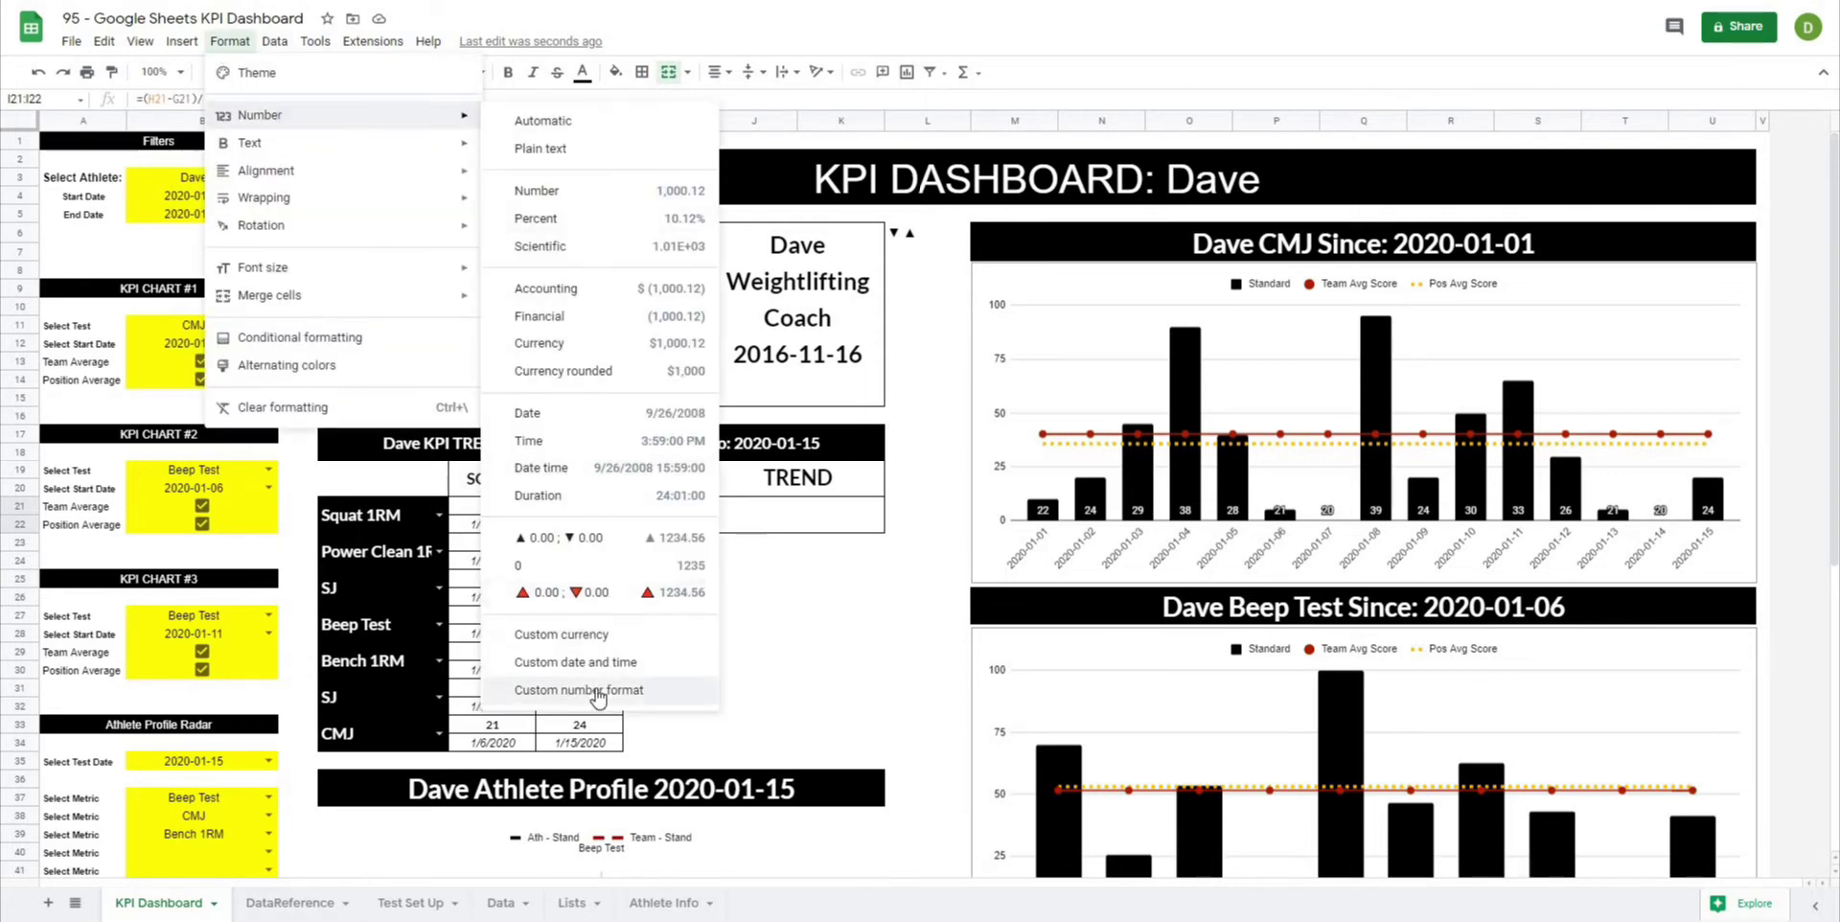
click(599, 692)
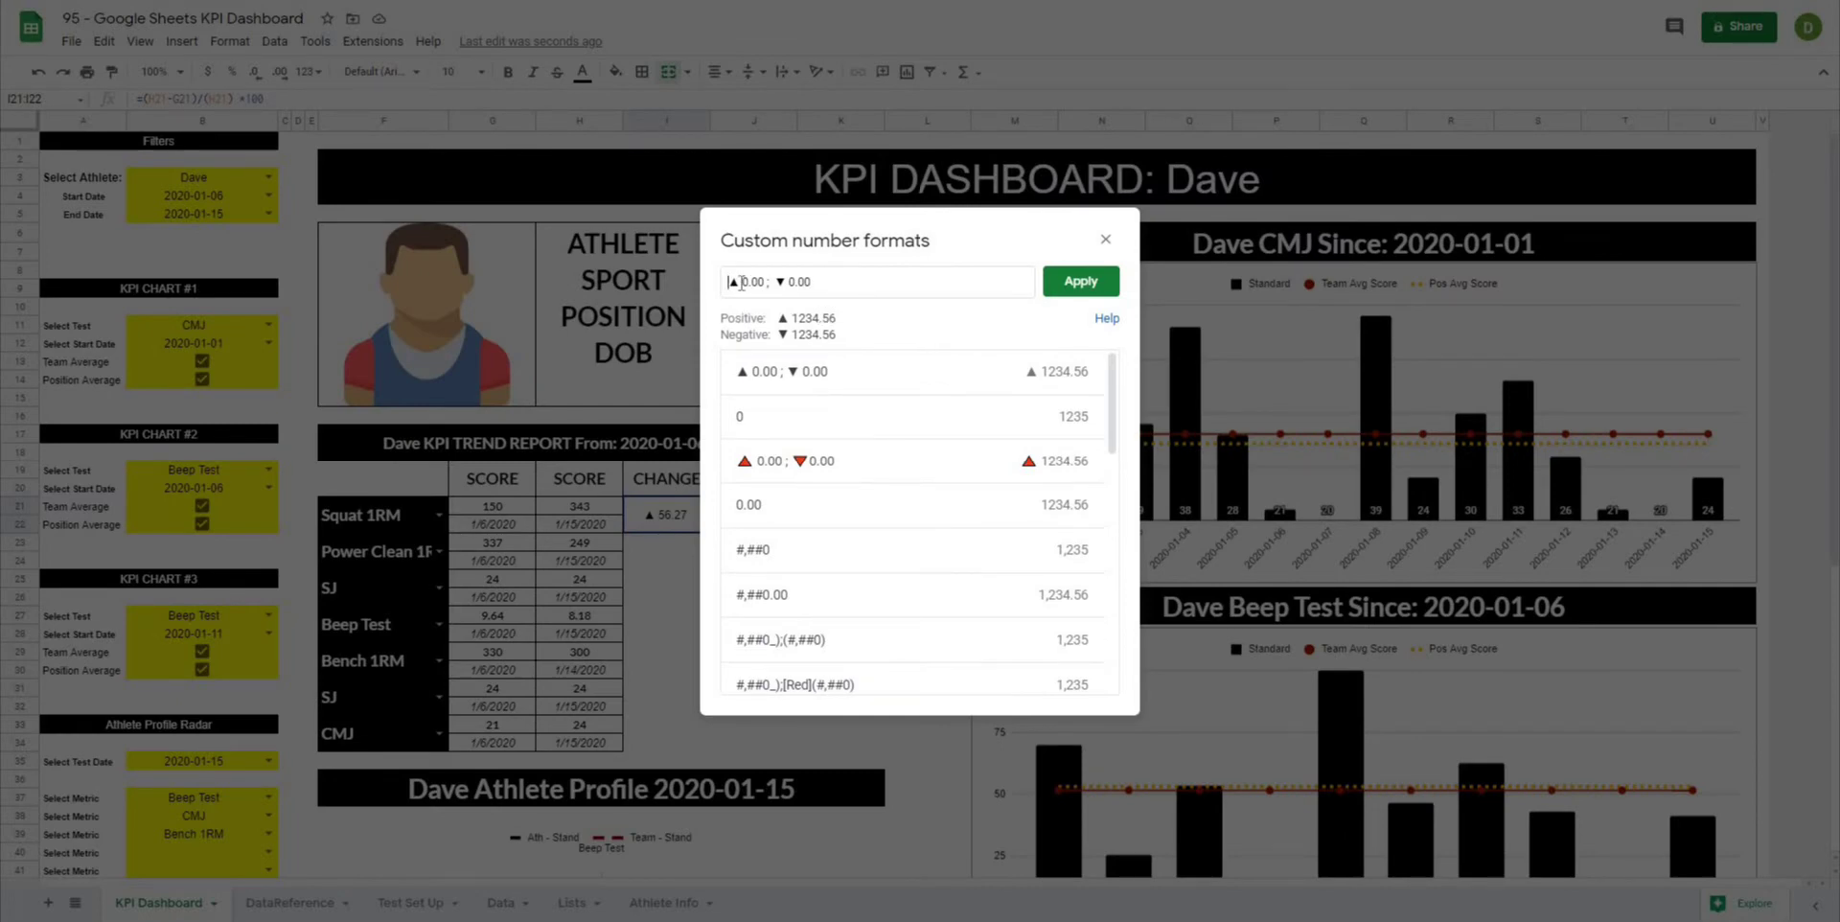
text([)
text(green)
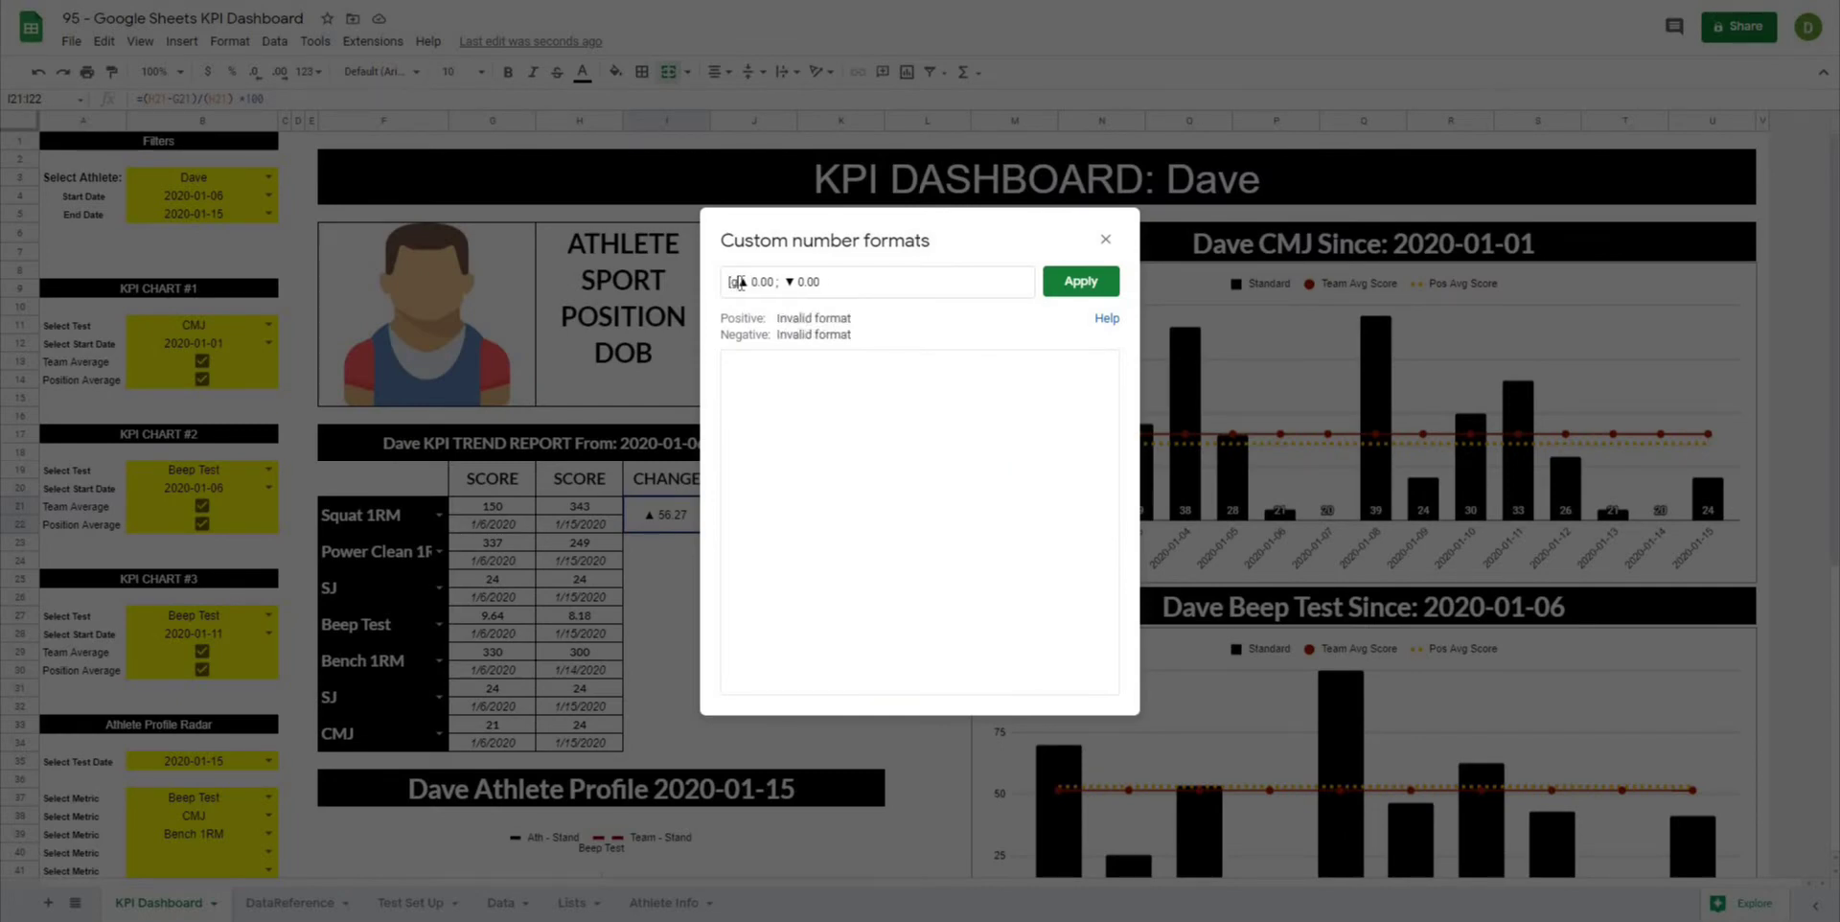
text(])
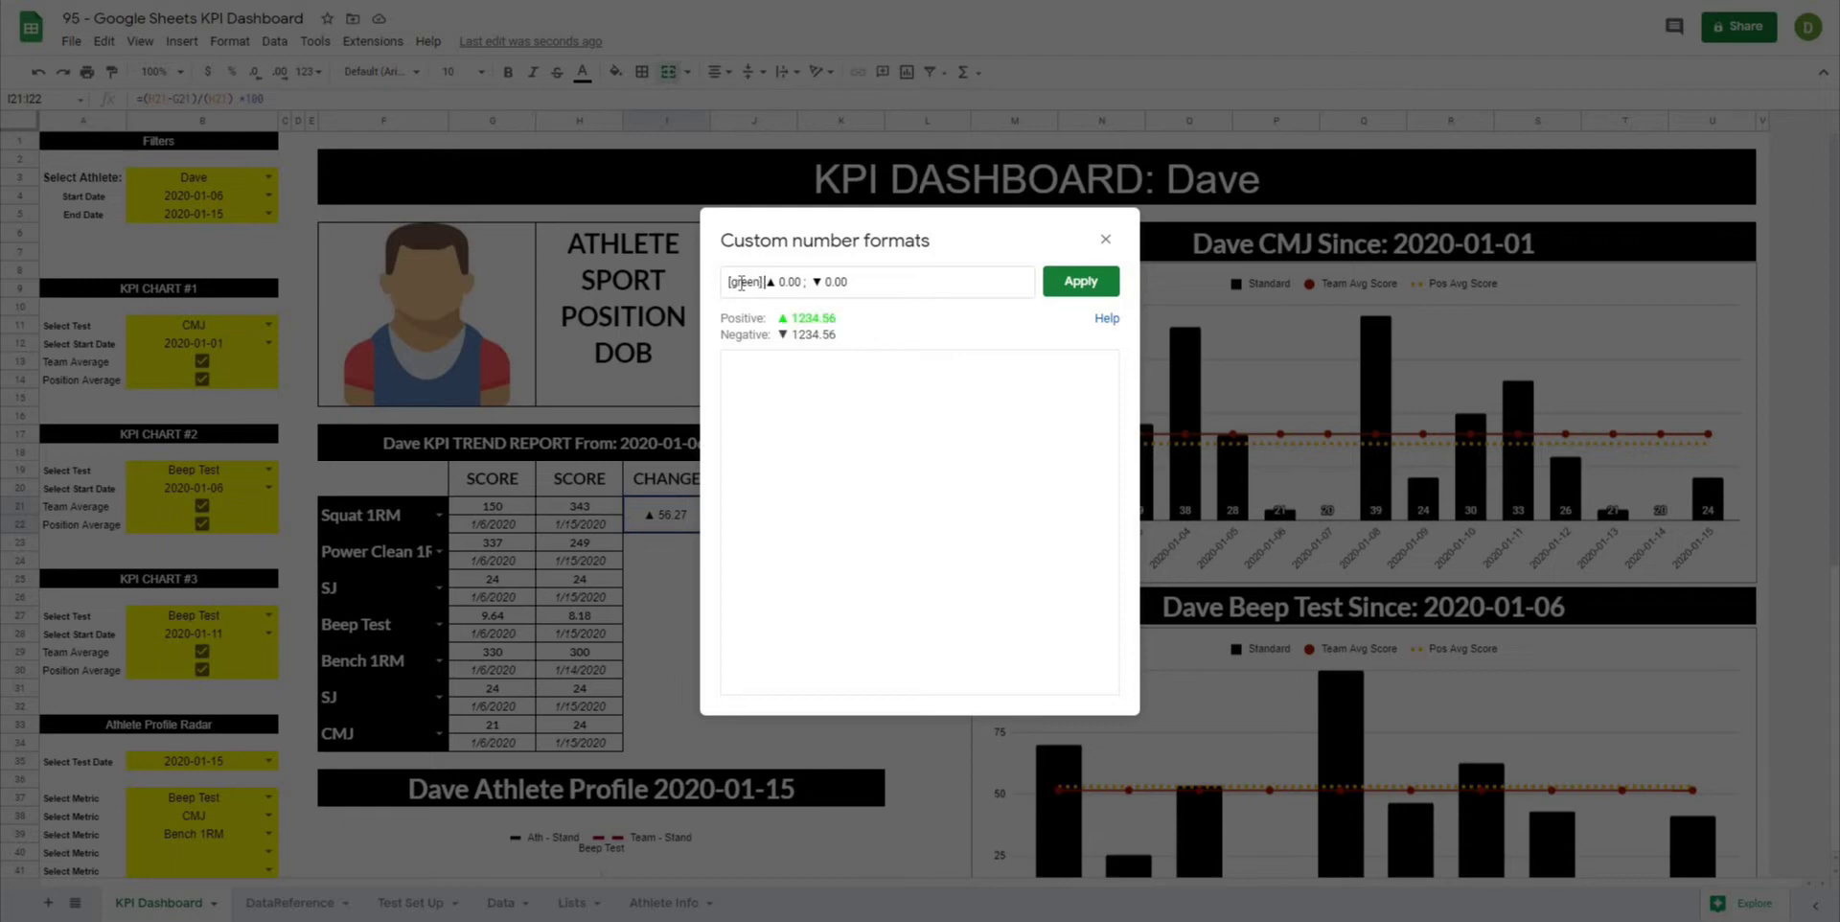
drag(781, 317, 825, 336)
click(804, 325)
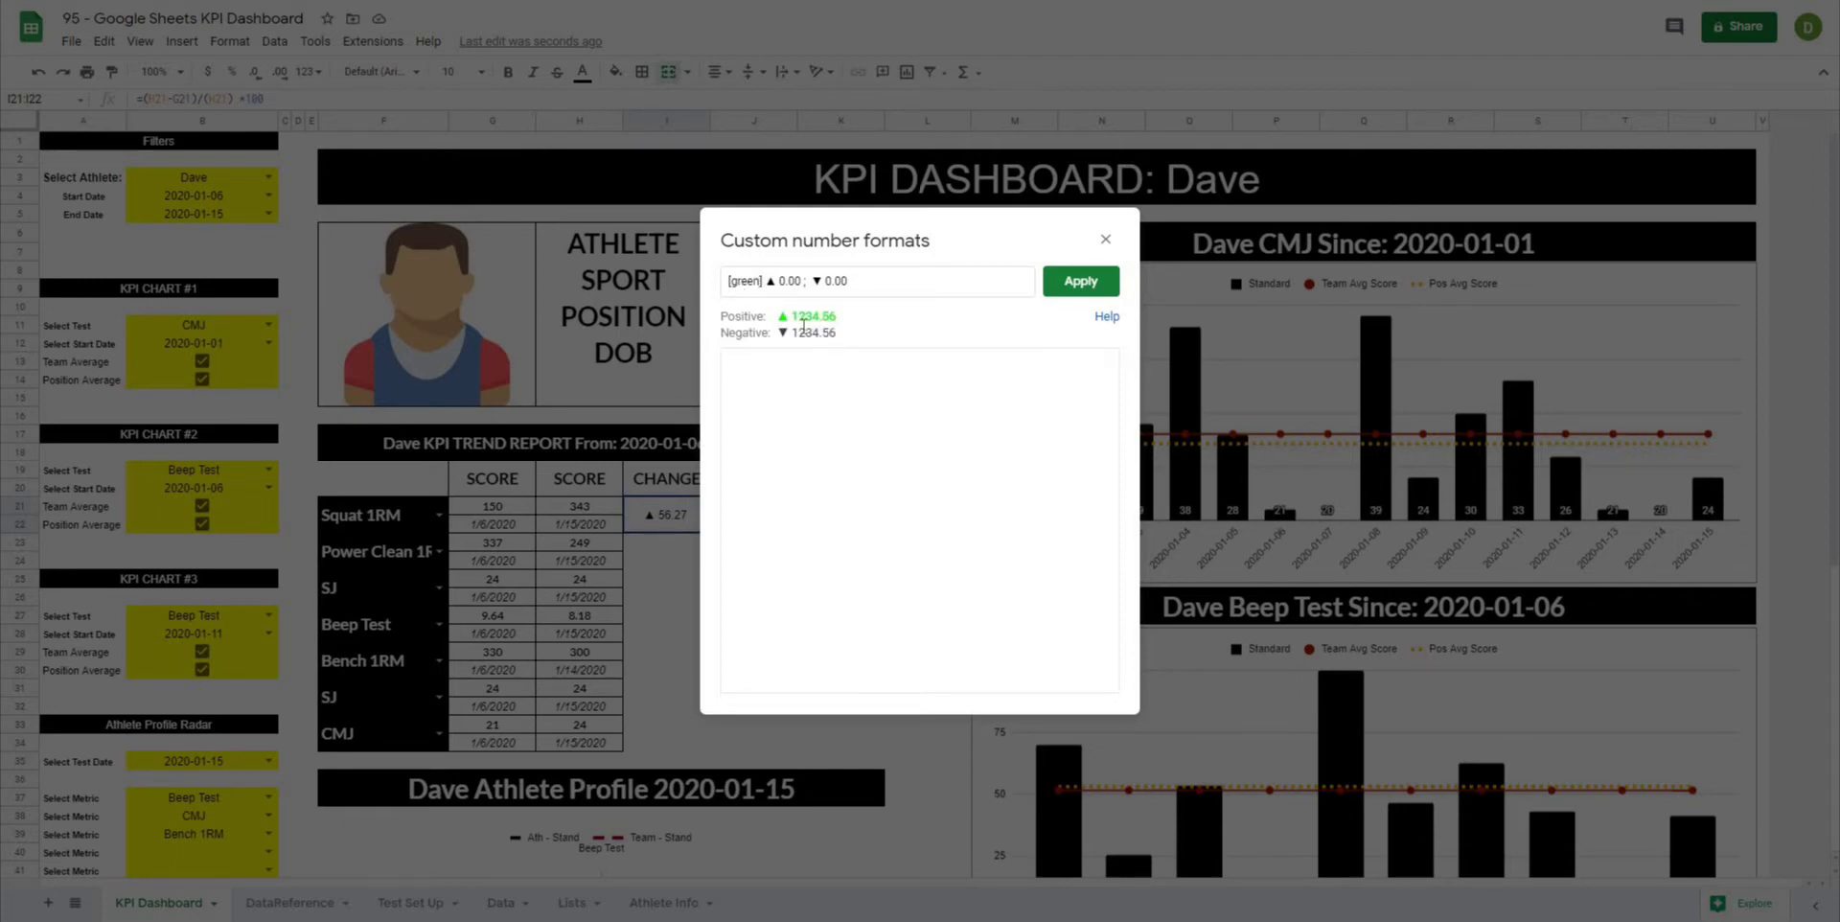
Add [red] before the down triangle in the custom format and apply [green] ▲ 0.00 ; [red] ▼ 0.00.
click(815, 282)
text([red)
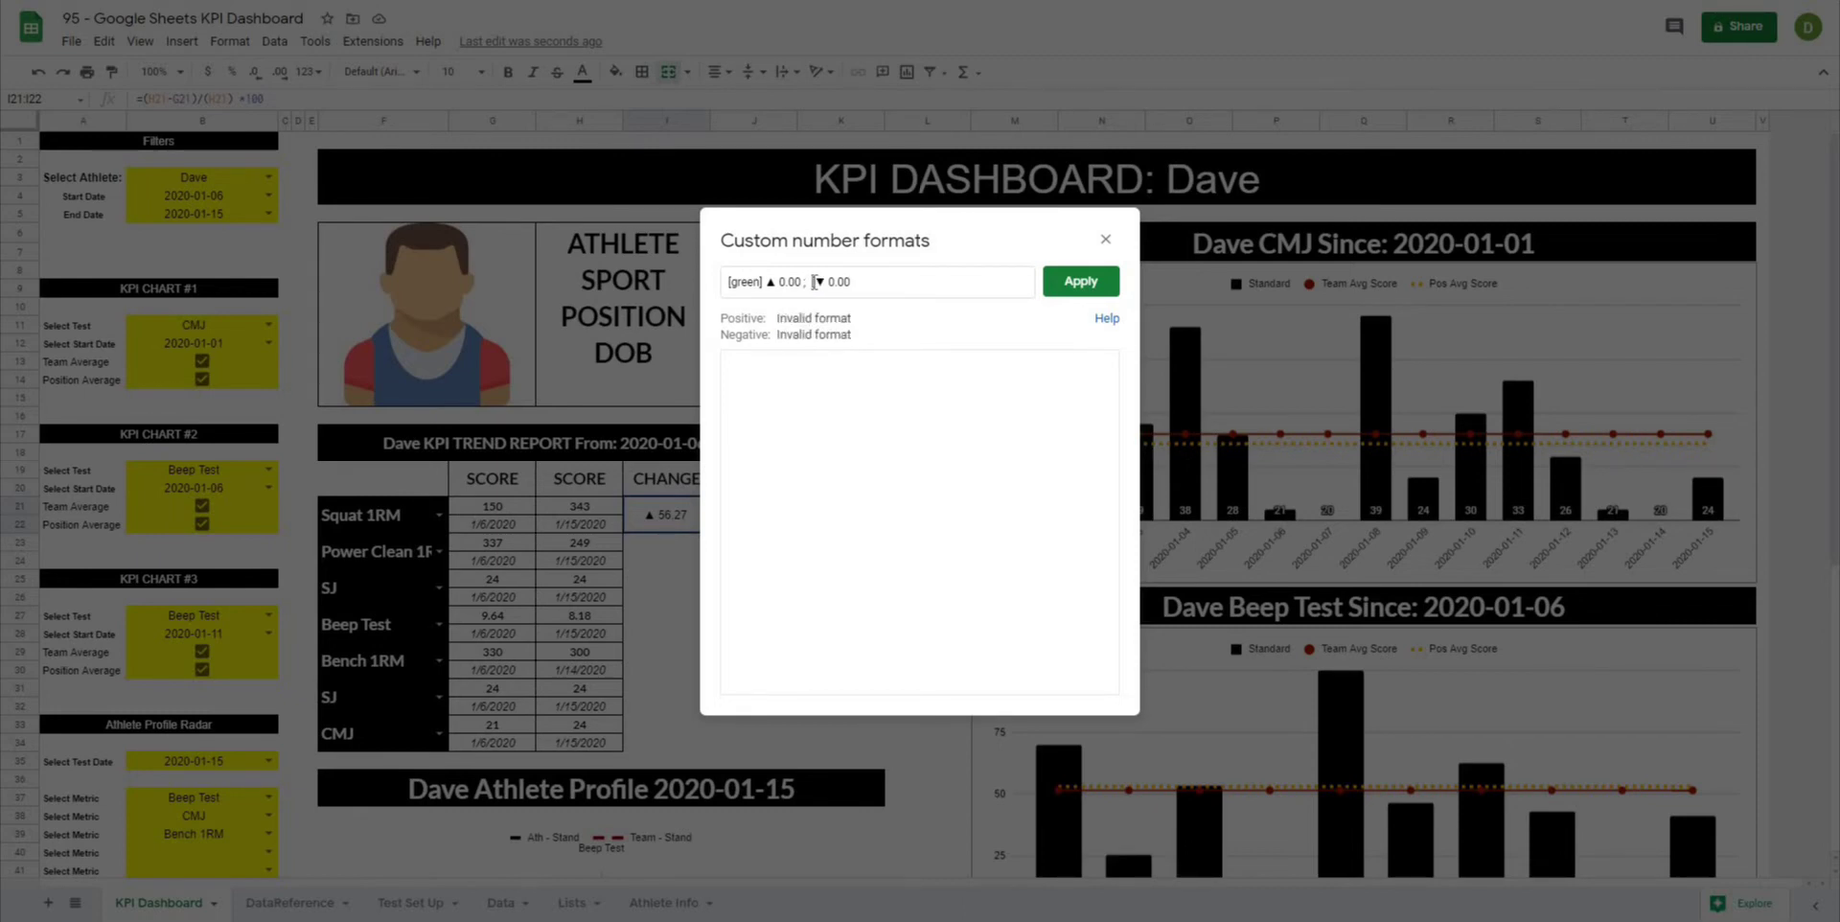
text(])
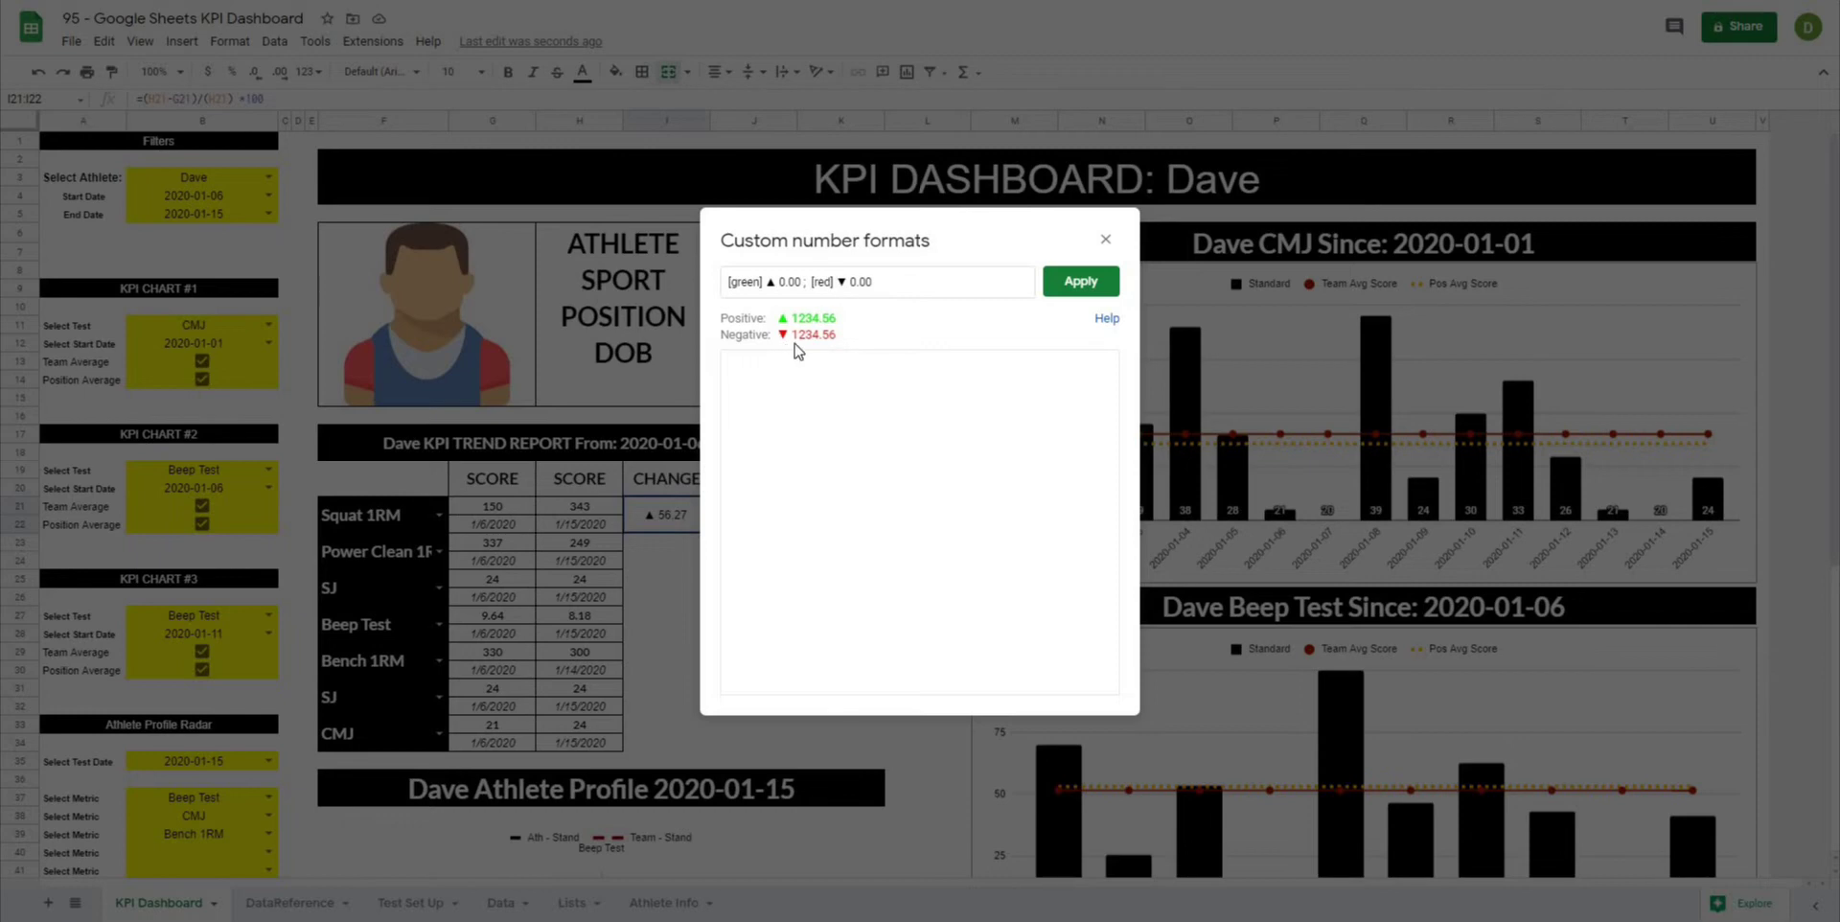
click(1080, 281)
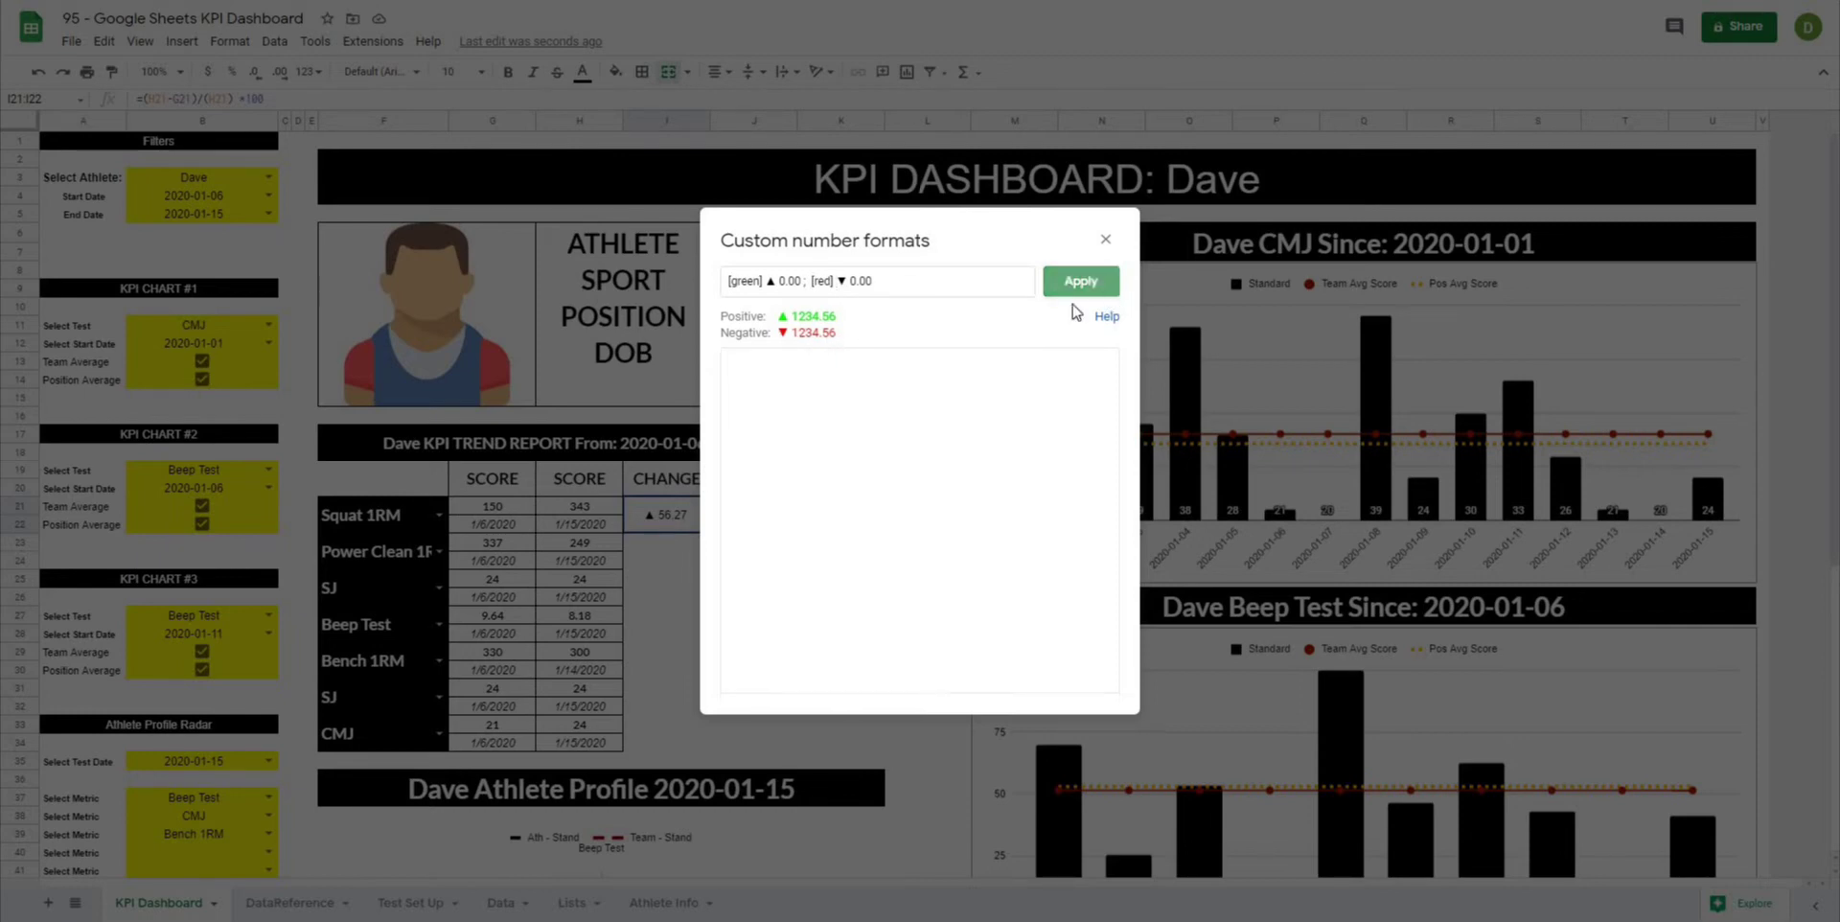
click(897, 577)
Set the font size of the first-row CHANGE value to 14.
click(692, 533)
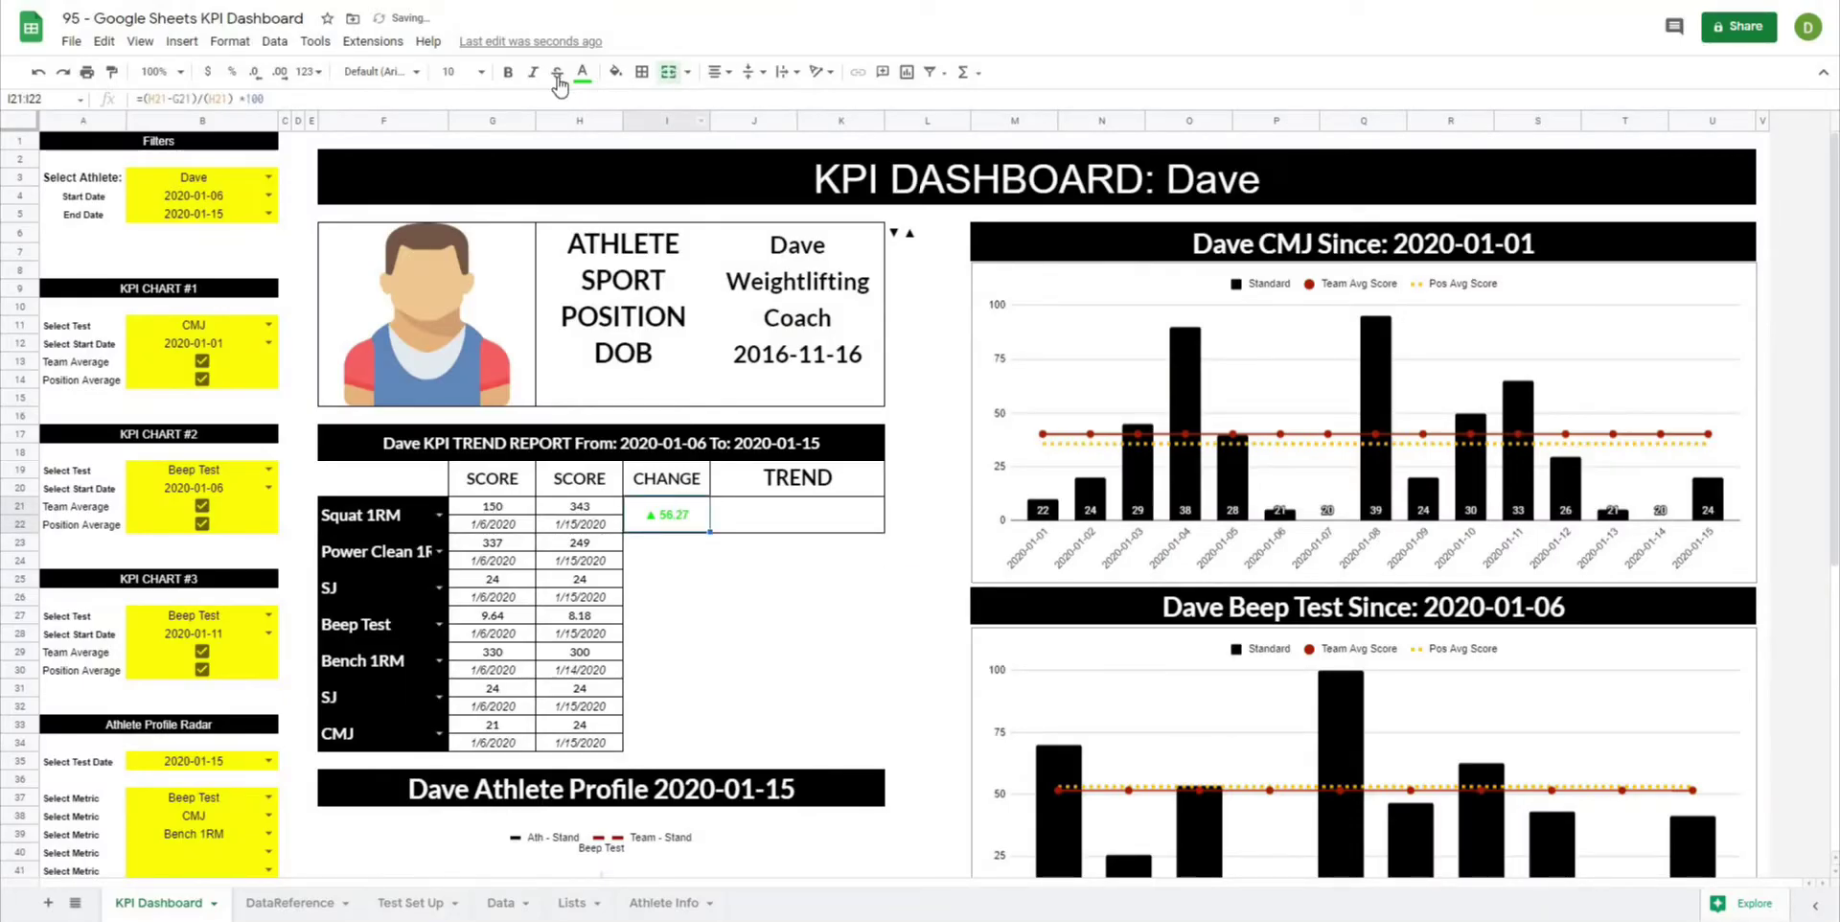
click(470, 72)
click(450, 296)
click(877, 615)
click(672, 530)
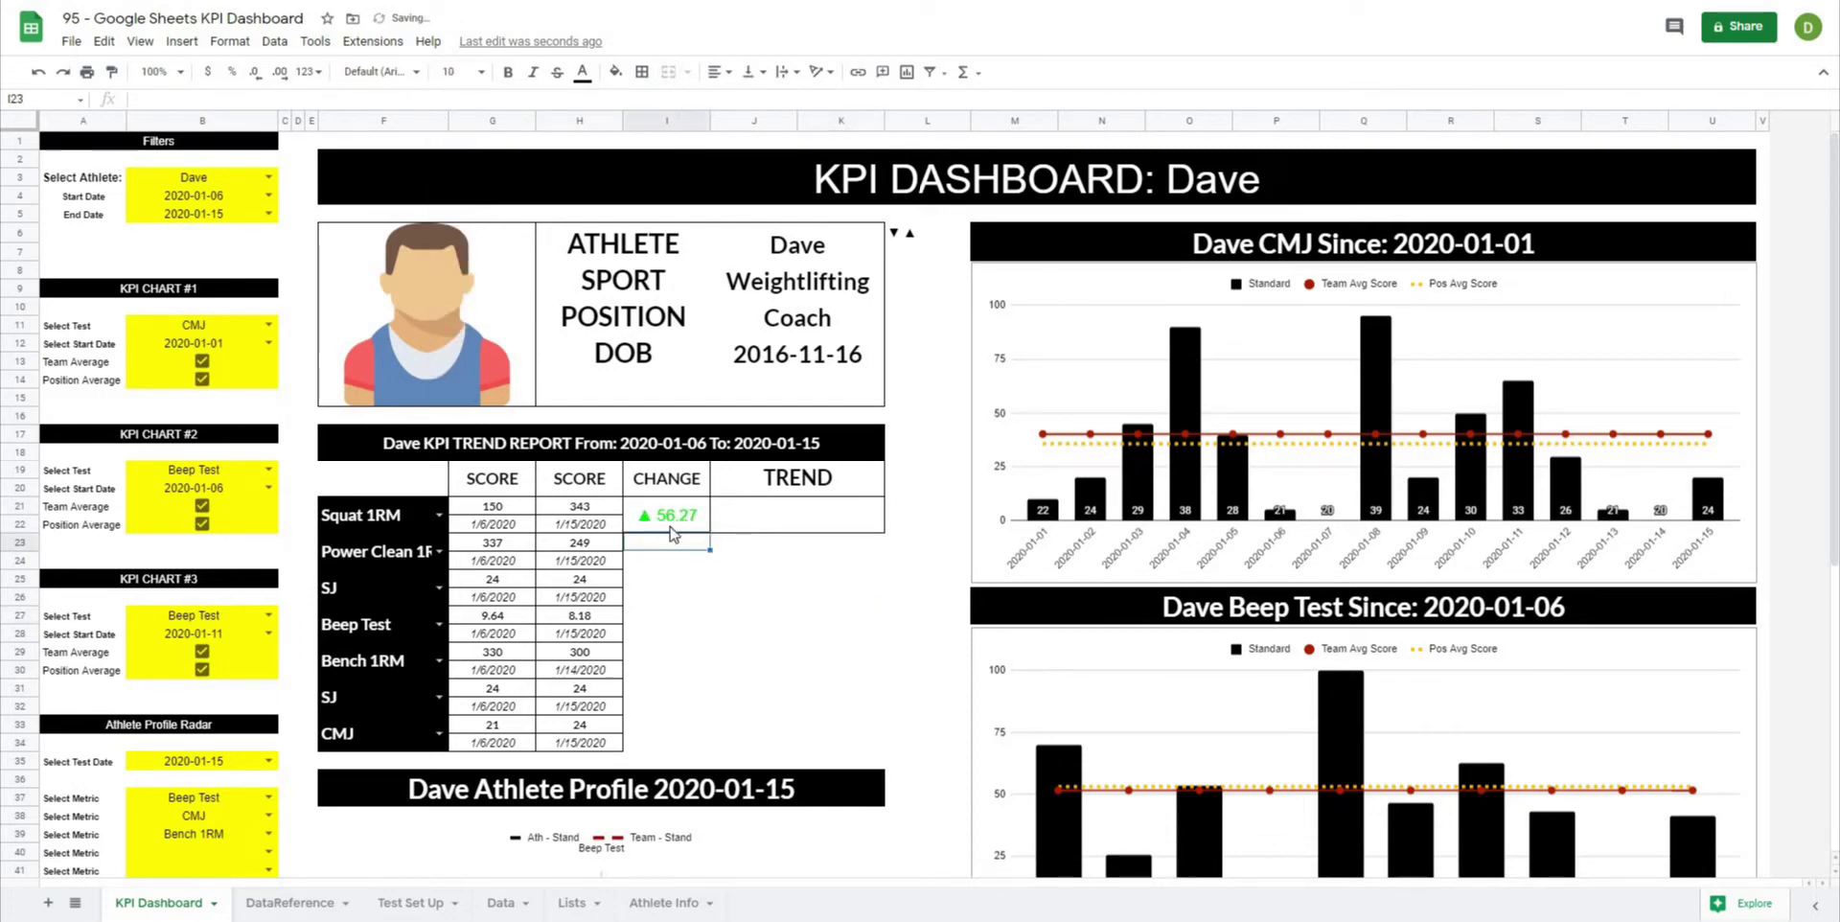
click(824, 577)
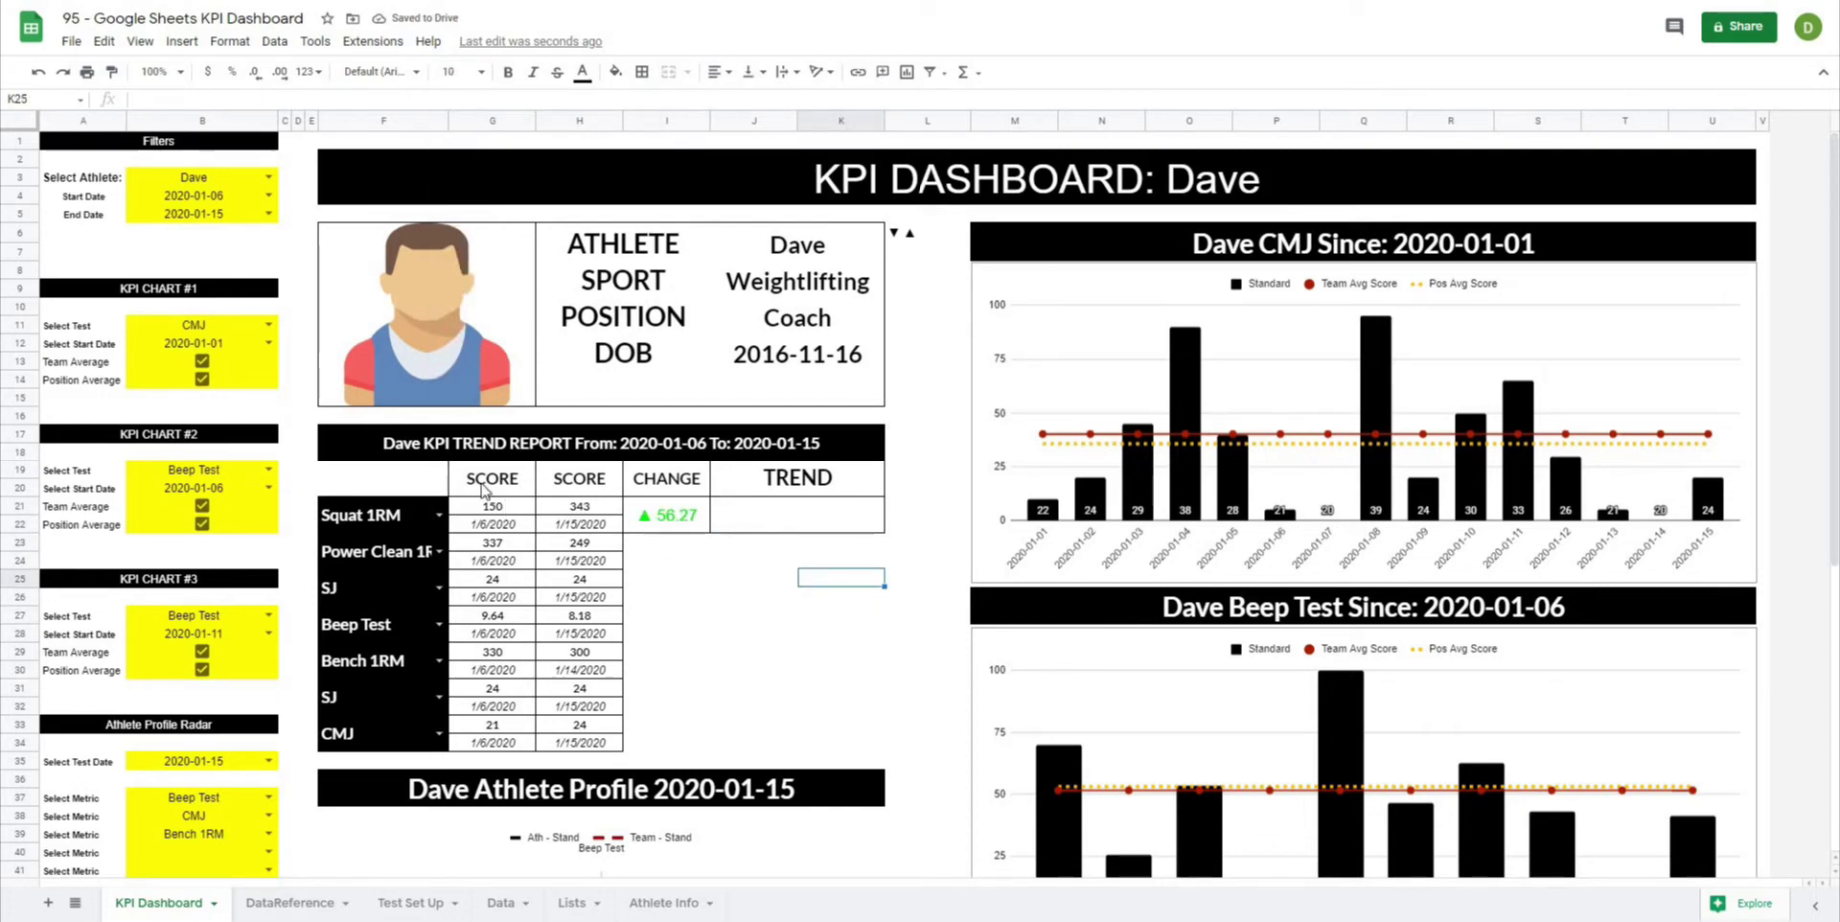
Try 10m Sprint and CMJ as the first test of the trend report to check the colours in the CHANGE cell.
click(438, 516)
click(376, 545)
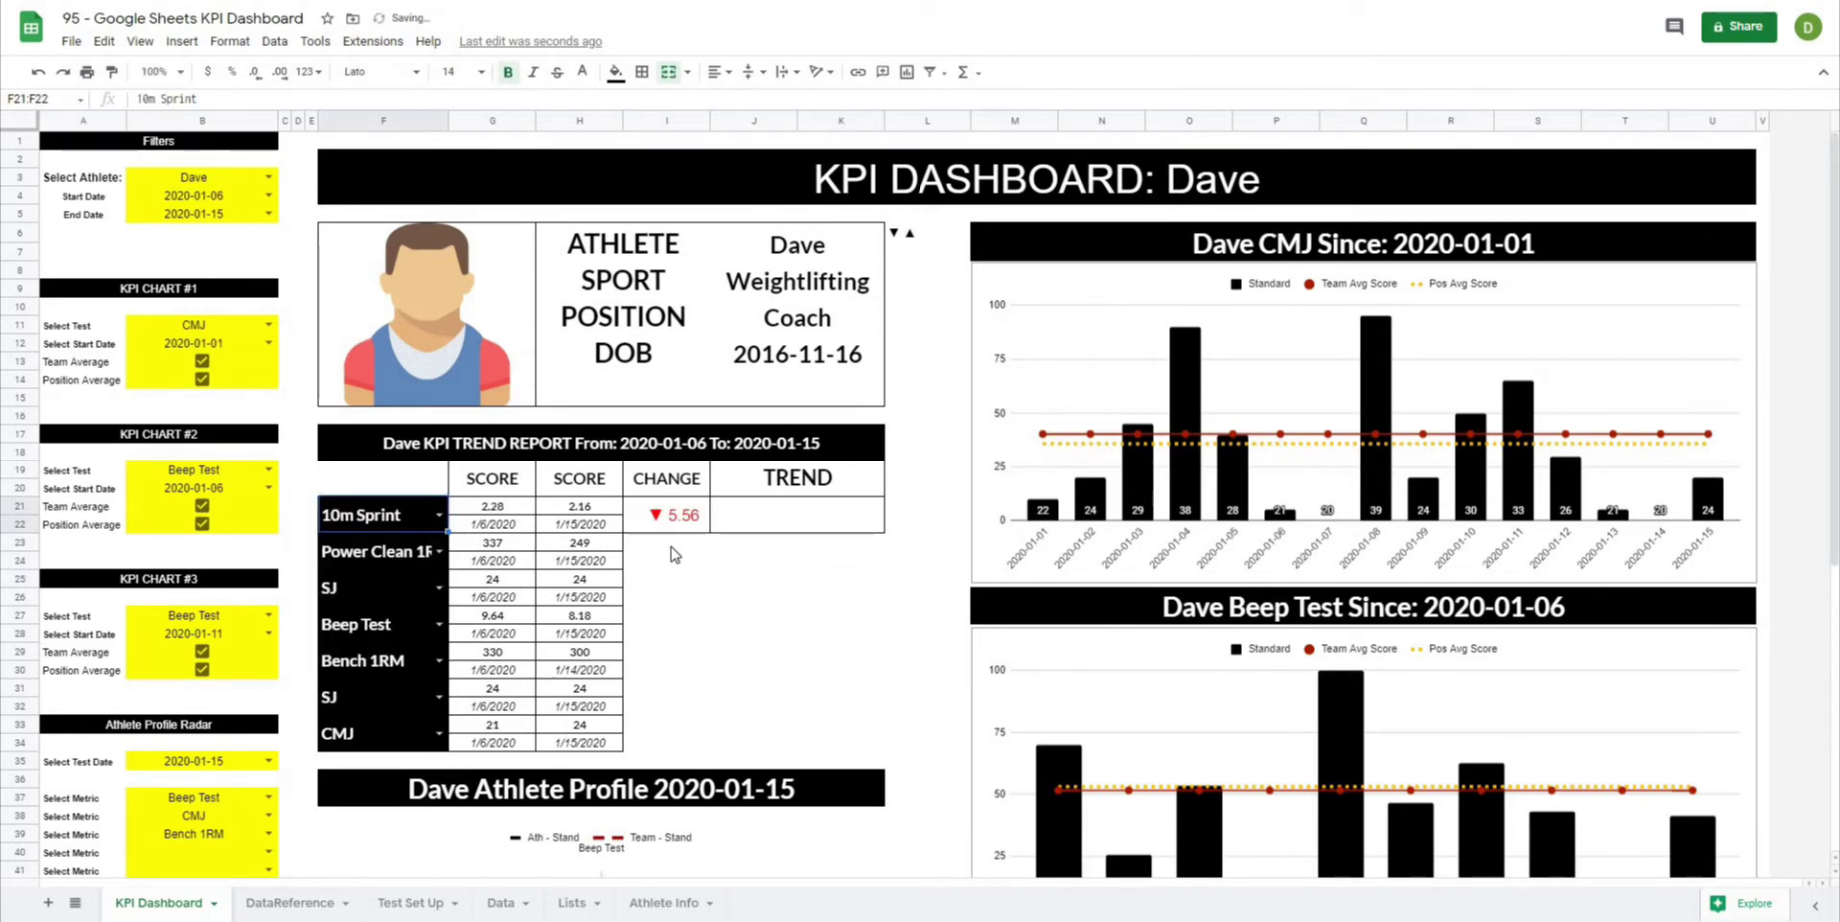
click(673, 527)
click(440, 519)
key(Down)
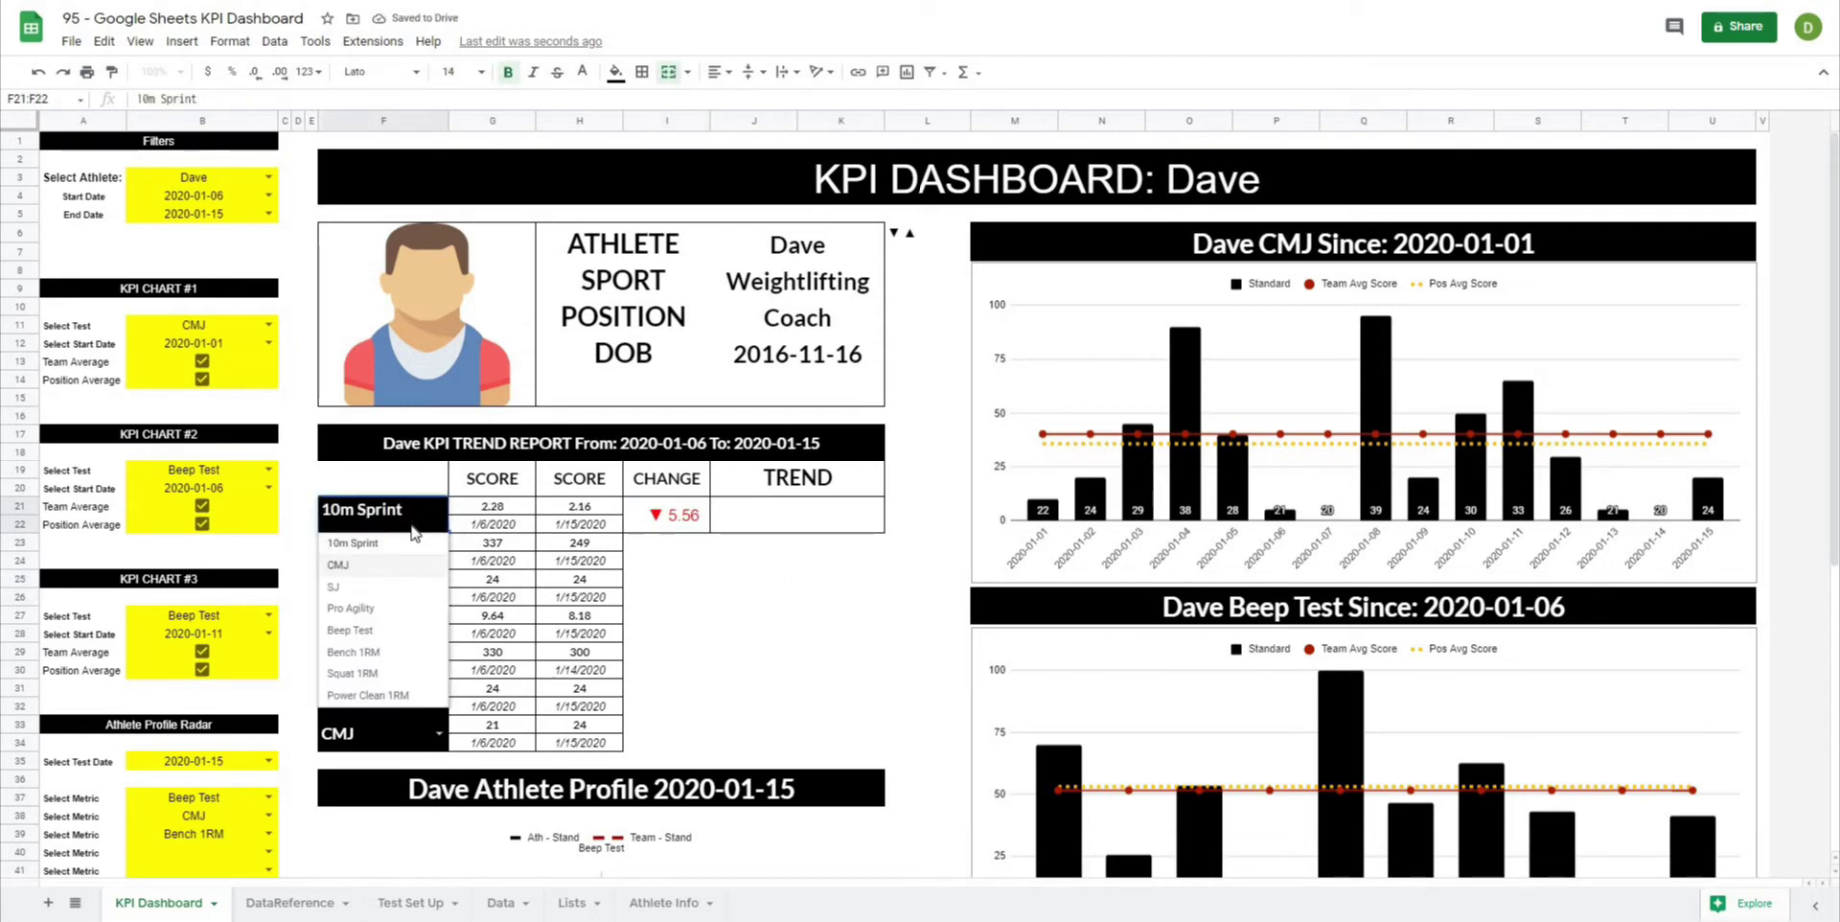
key(Return)
Set the first test of the KPI trend report to 10m Sprint.
click(440, 517)
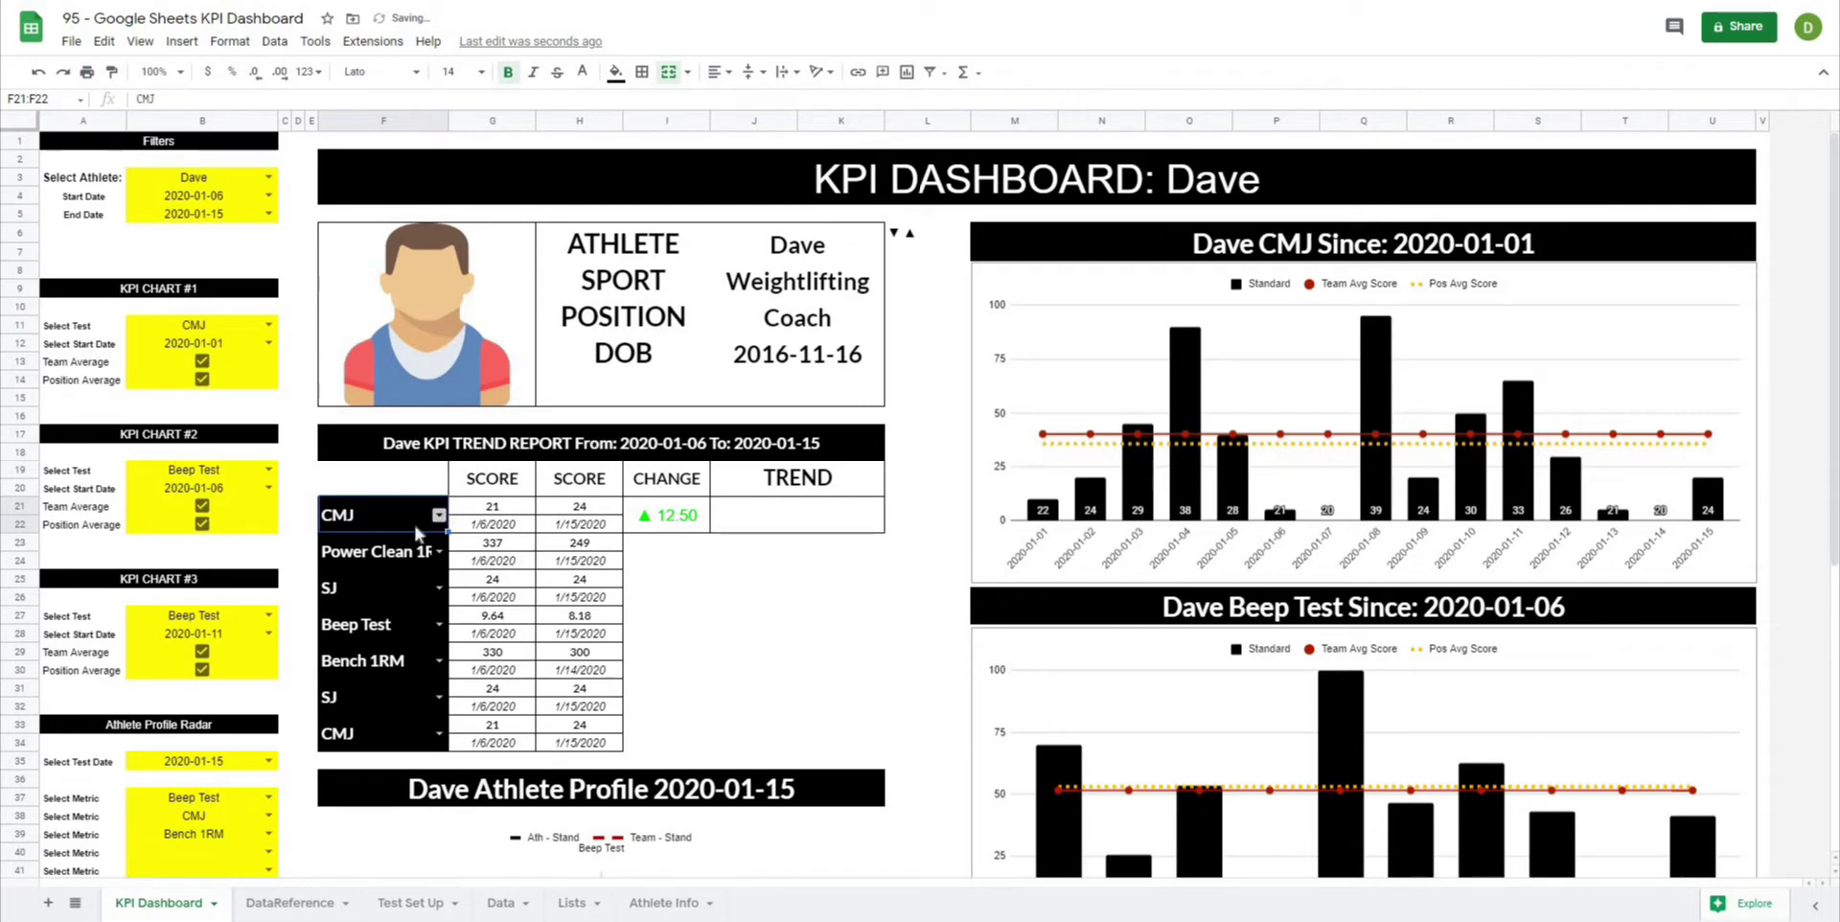
click(376, 545)
click(919, 580)
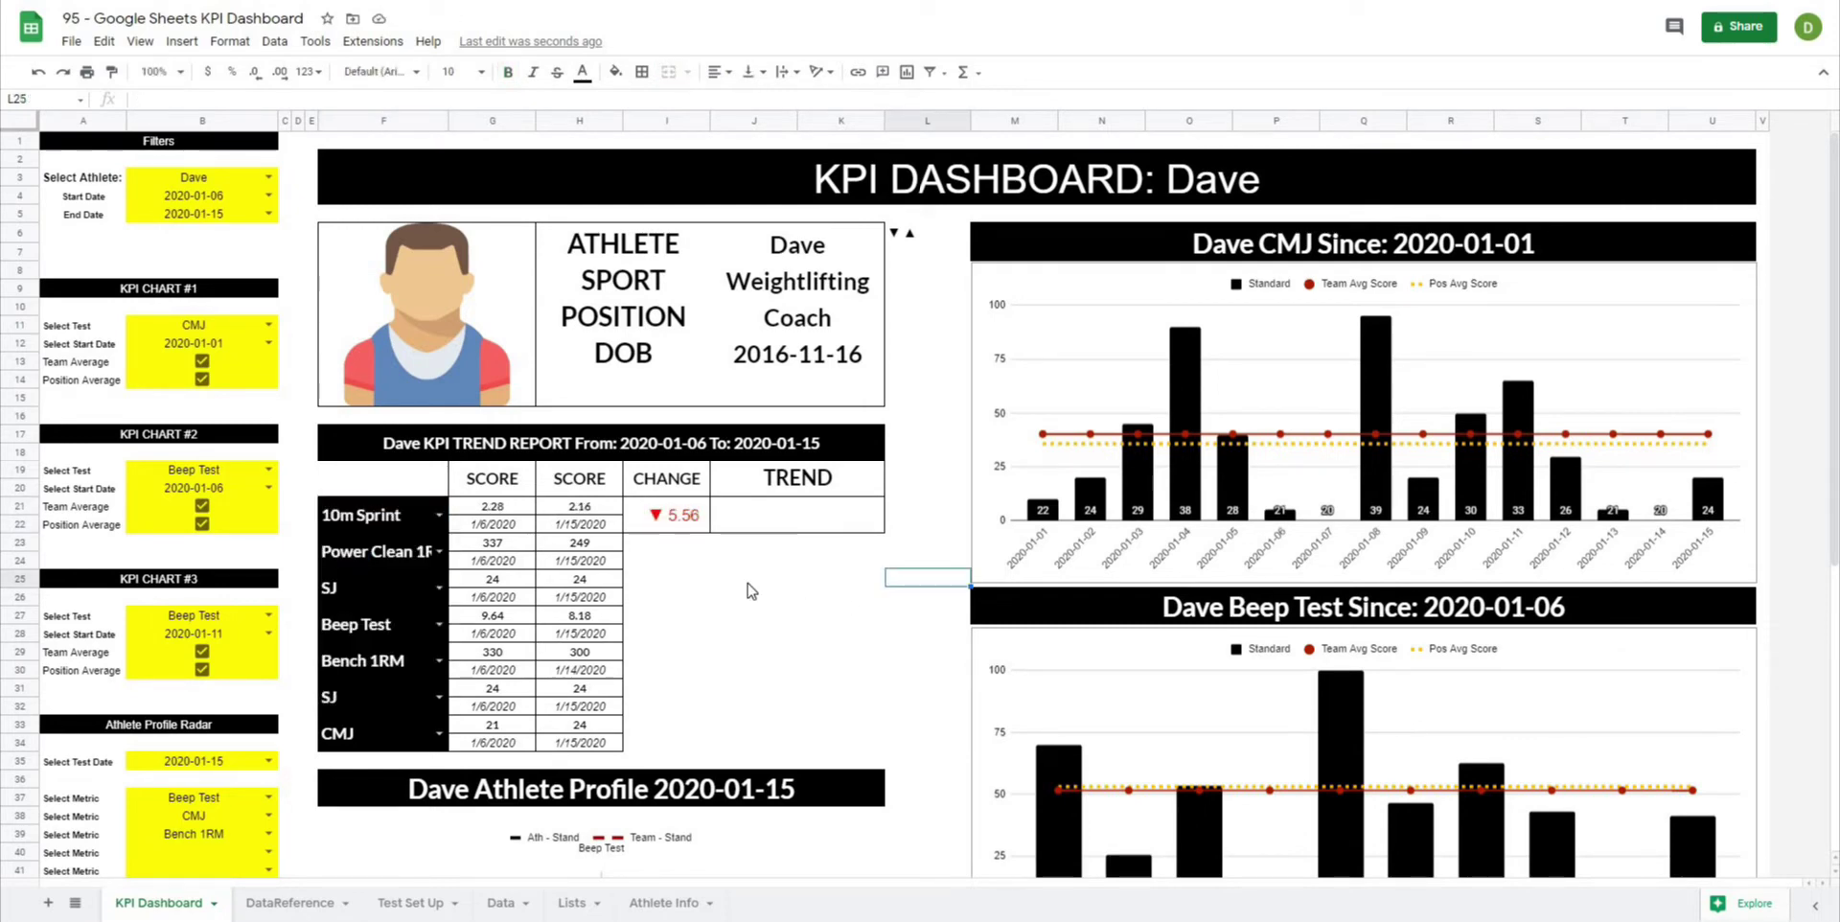
Examine the 10m Sprint scores and the formula in the first-row CHANGE cell.
click(382, 524)
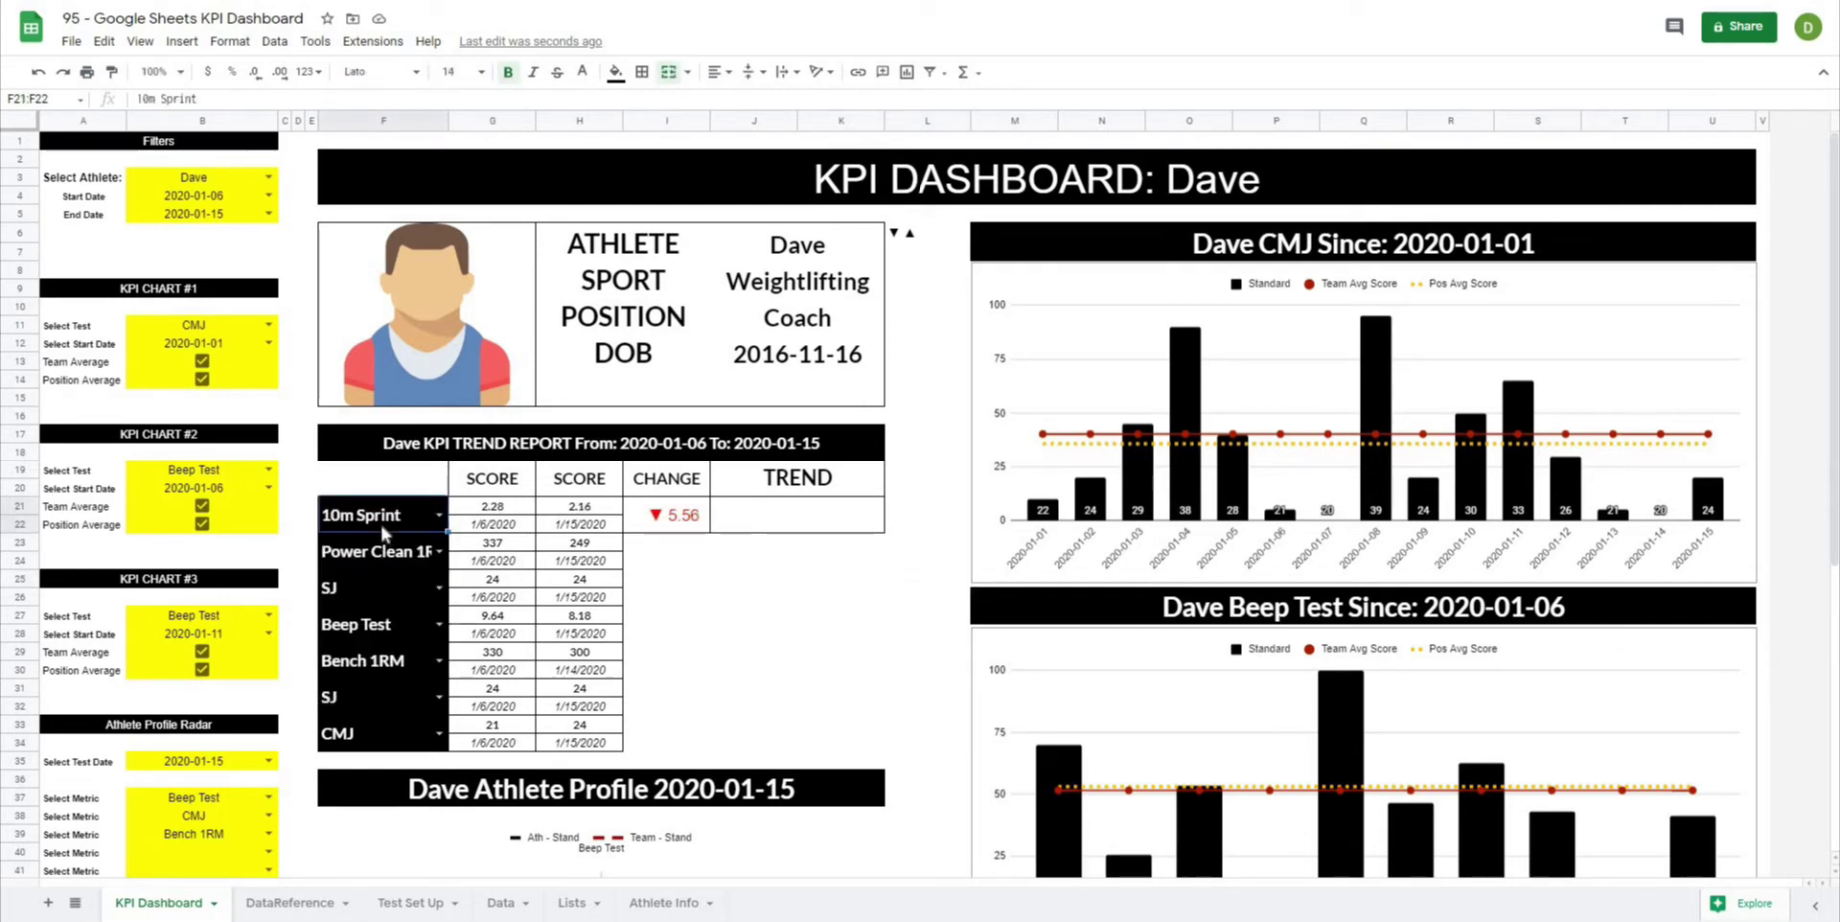
click(489, 514)
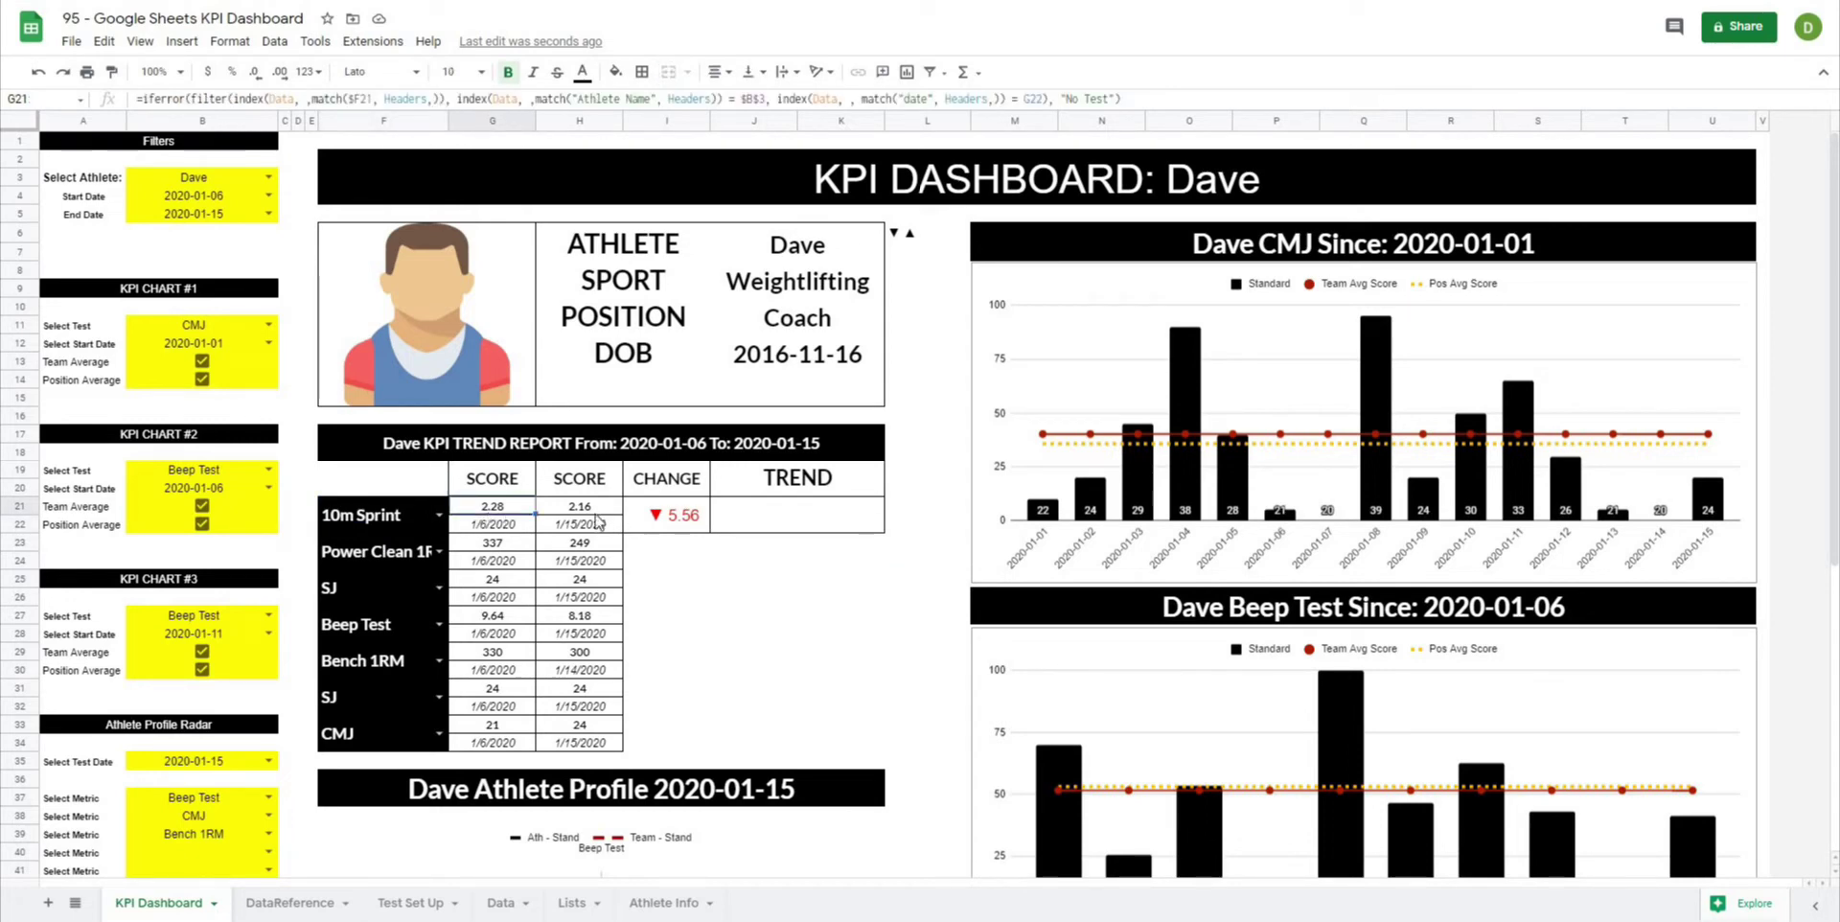
click(695, 579)
click(678, 526)
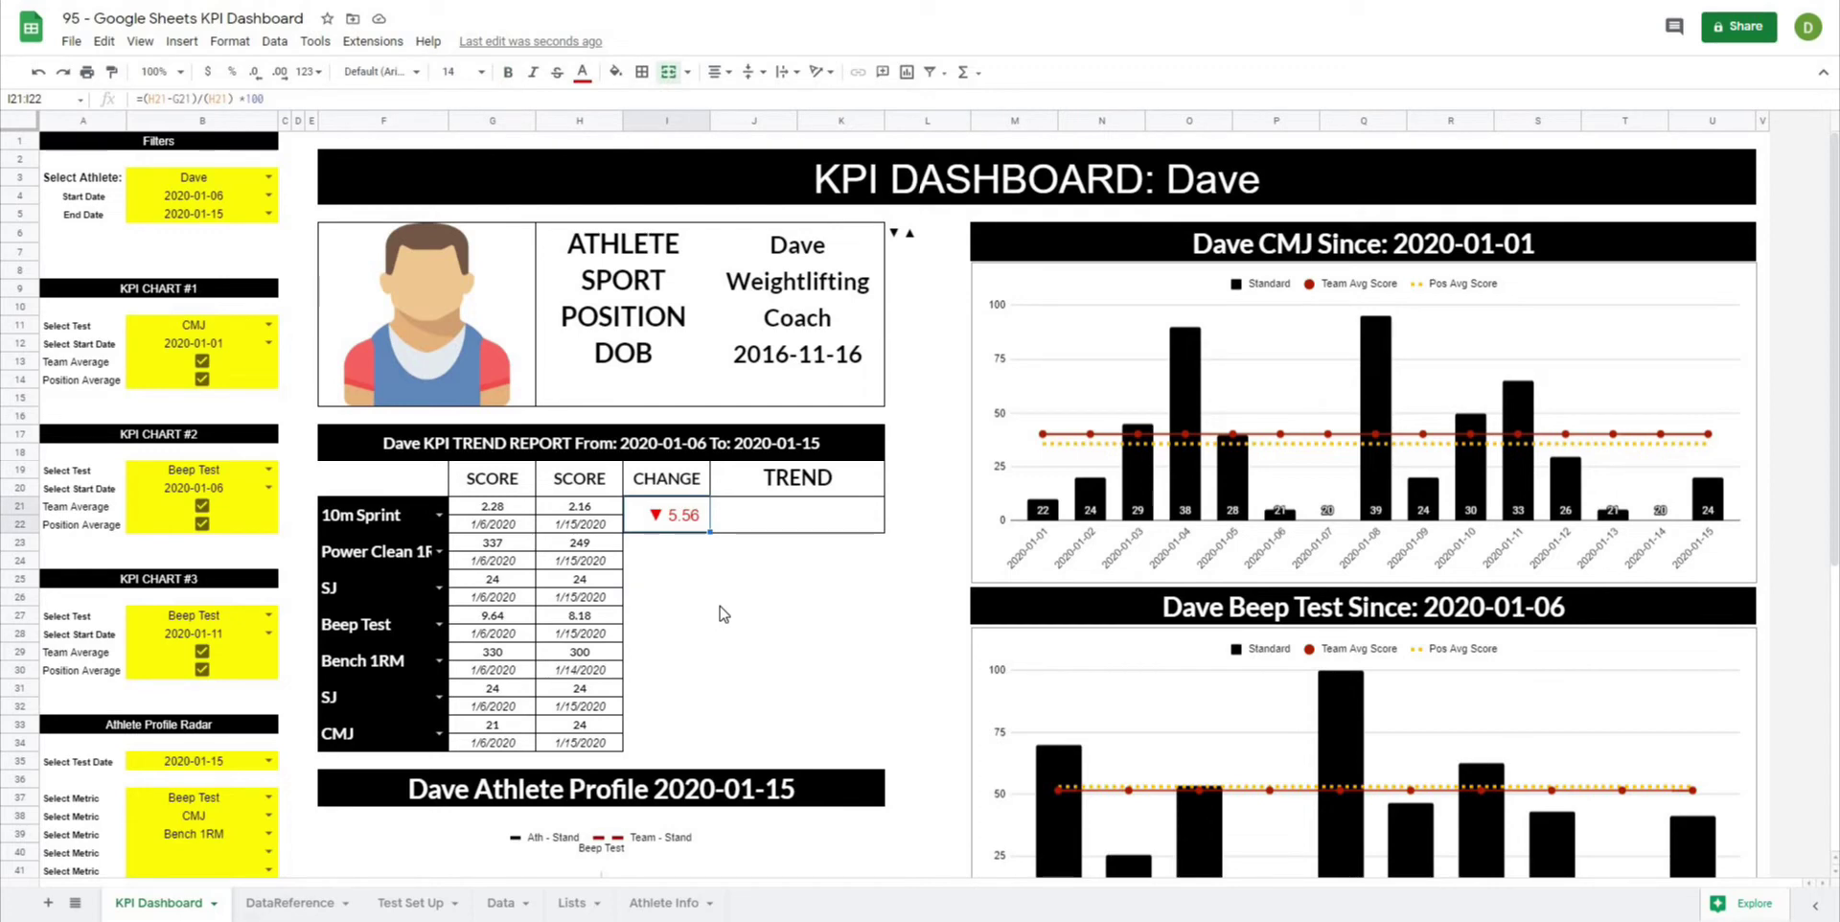
click(661, 564)
Review the Min Better checkboxes on the Test Set Up sheet and return to the KPI Dashboard sheet.
click(412, 903)
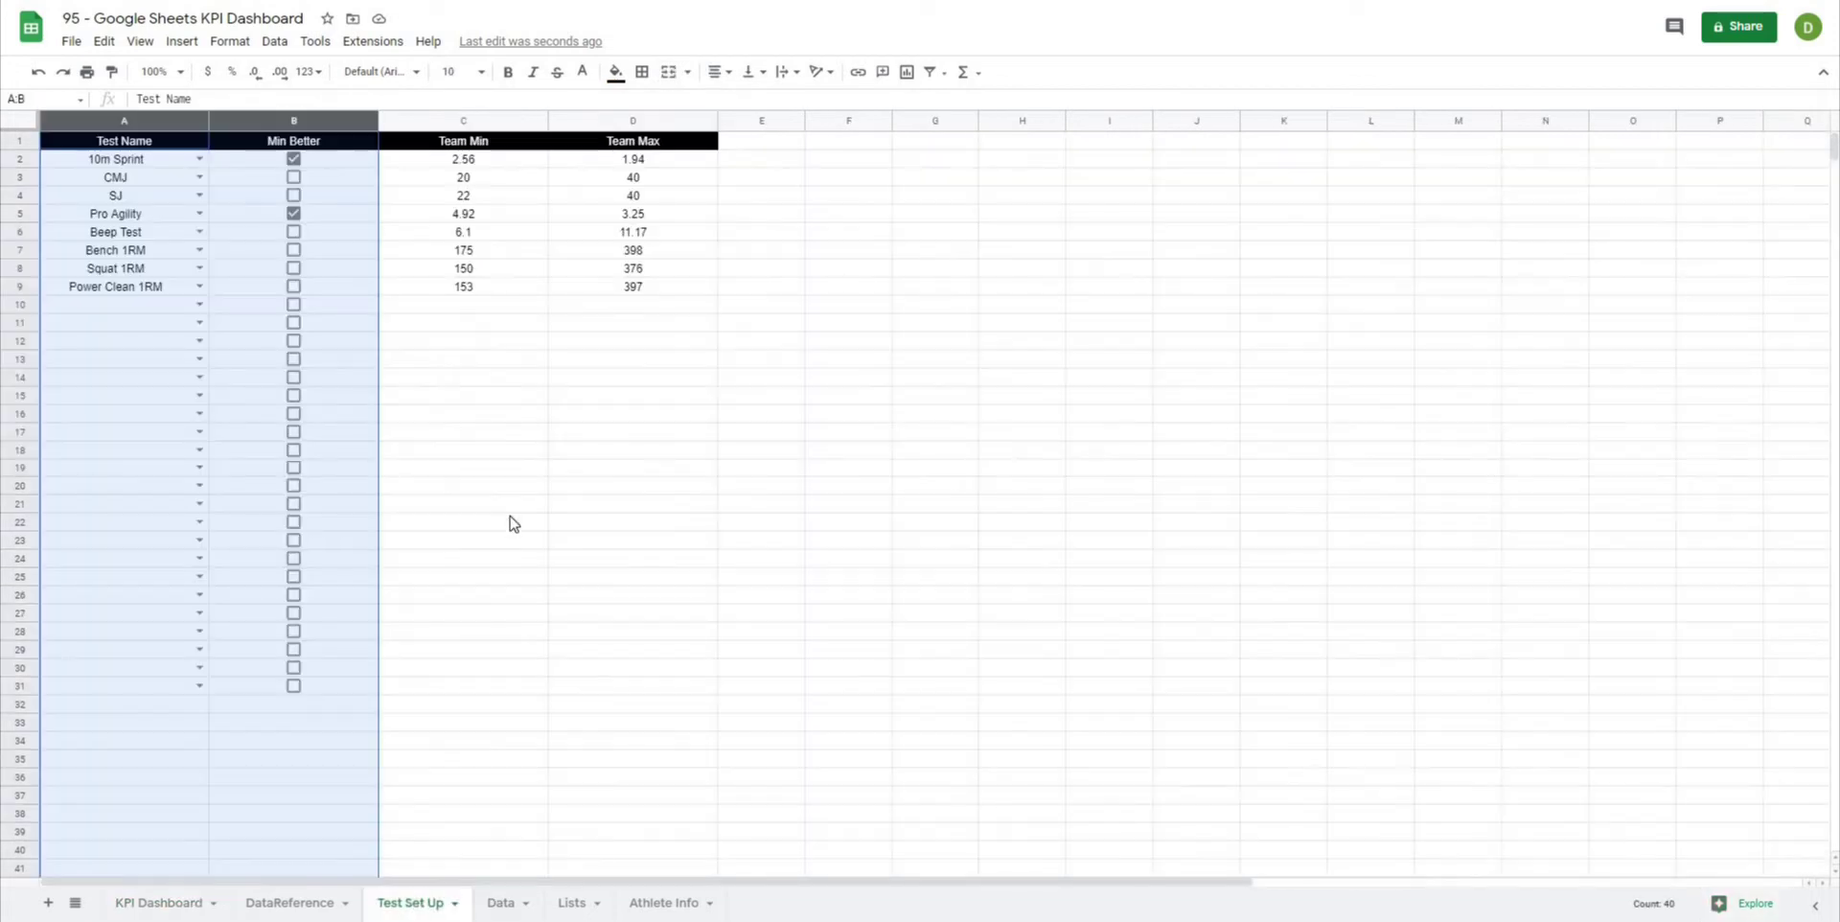
click(506, 414)
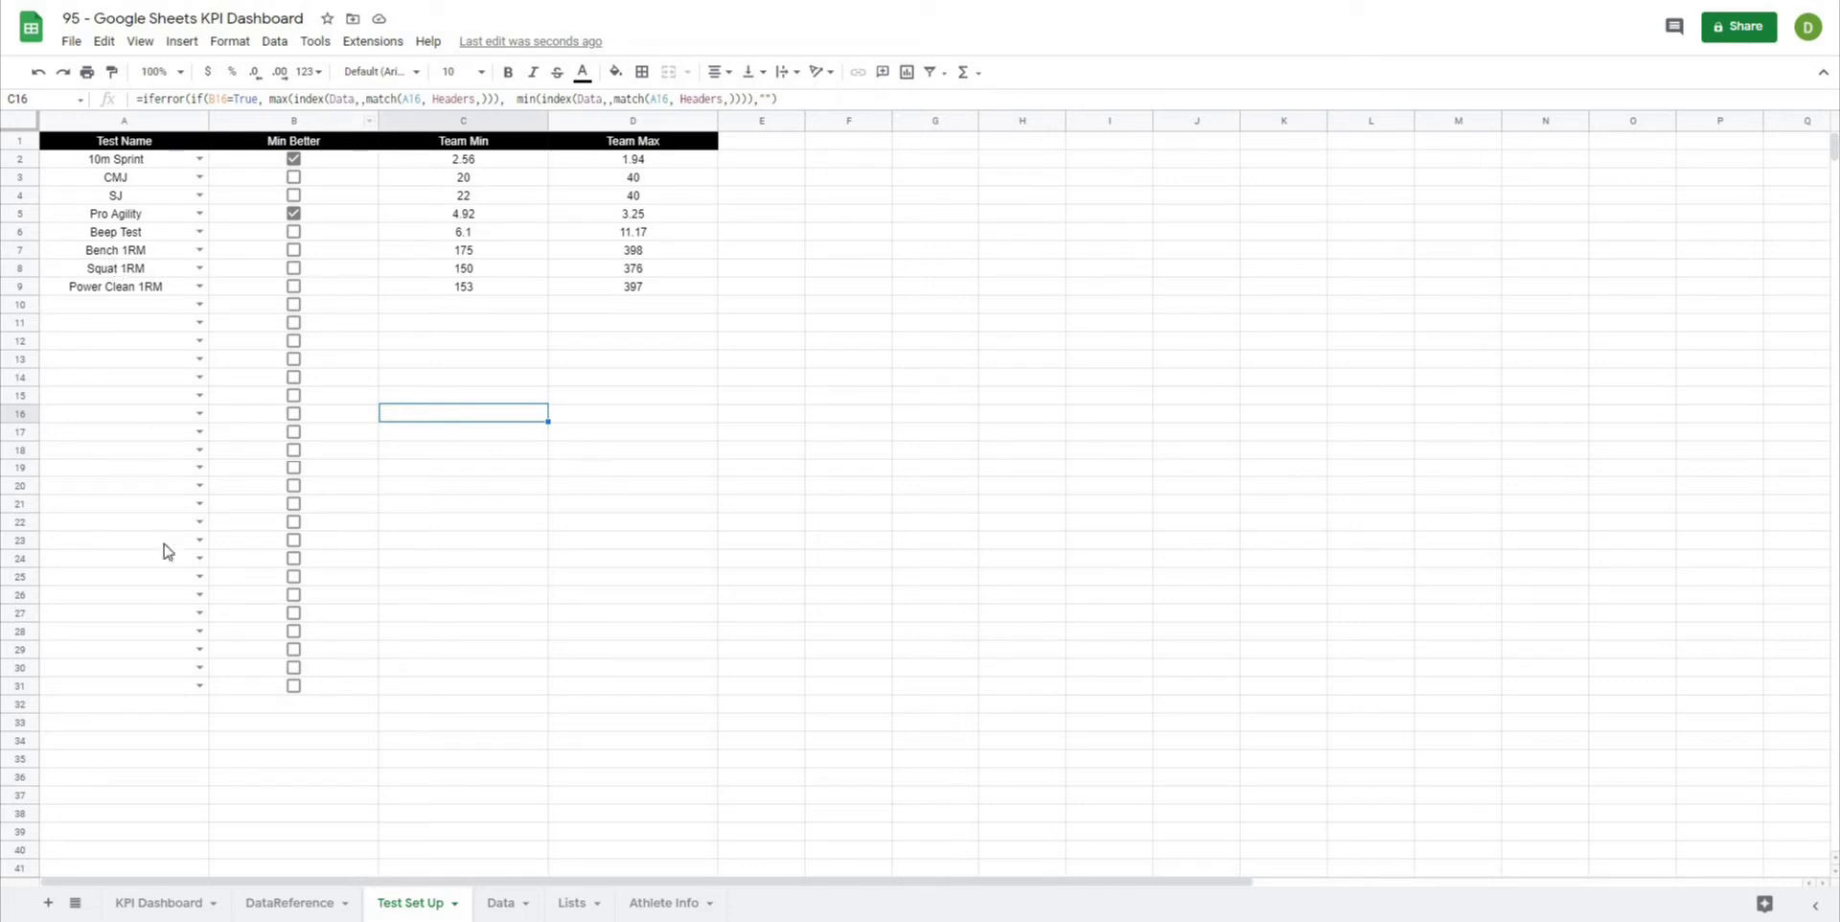
click(159, 903)
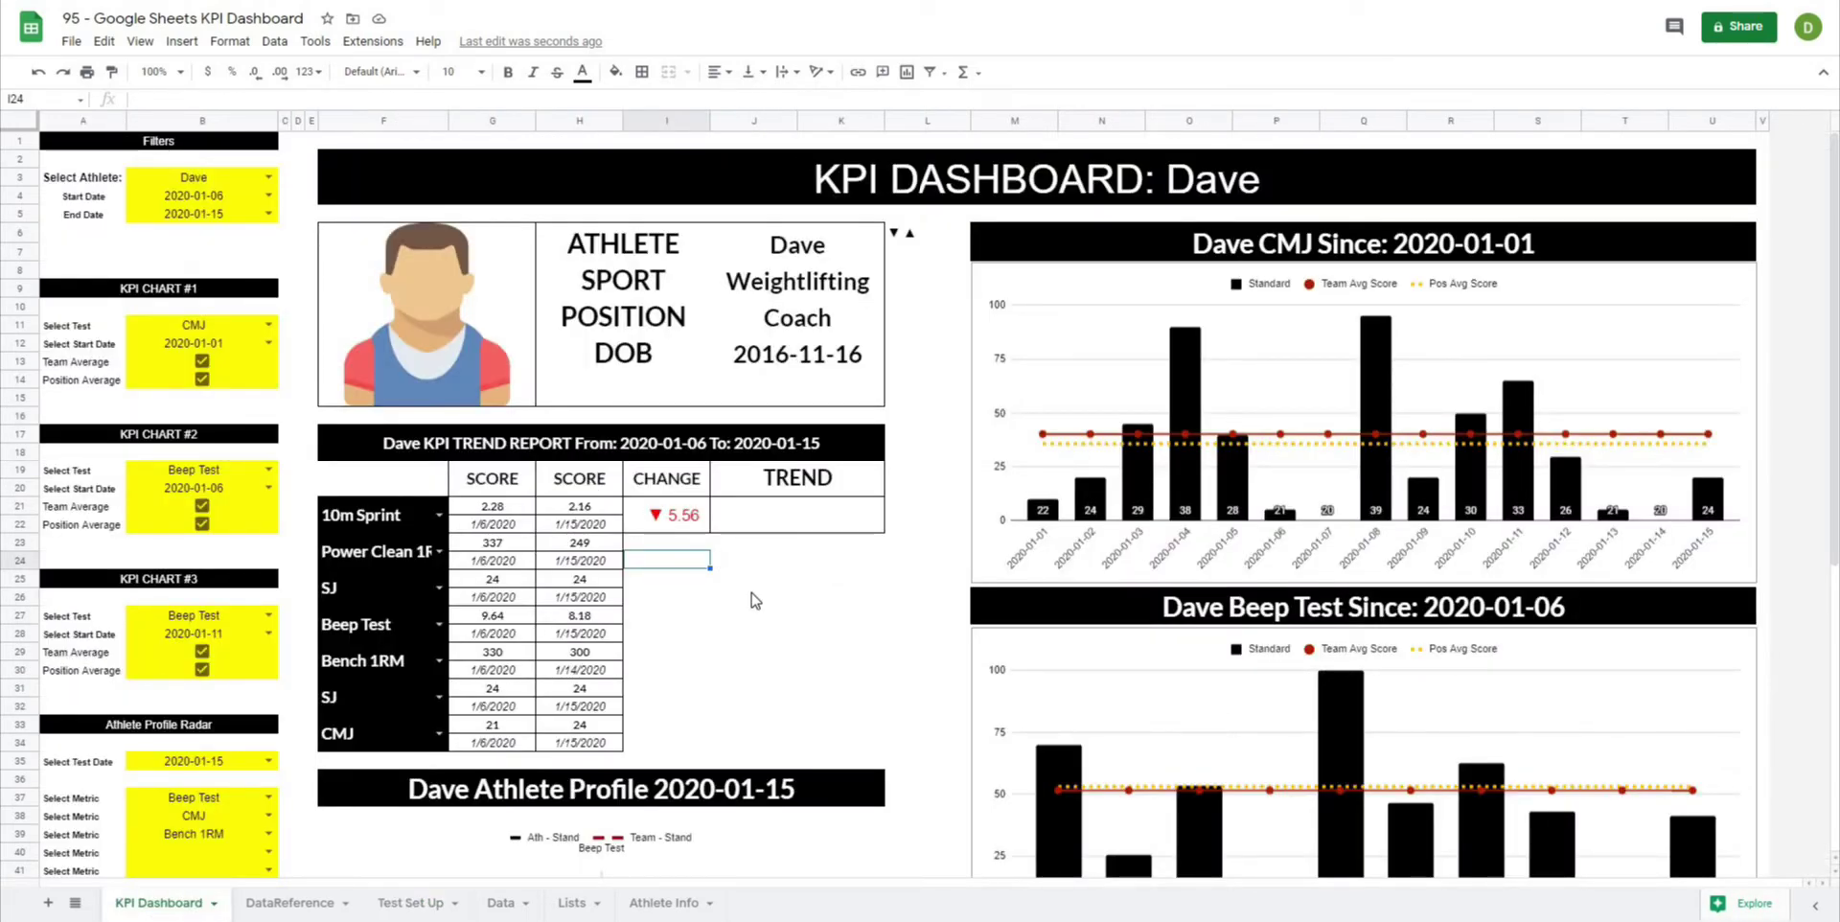
Begin wrapping the first-row CHANGE formula in an IF with a VLOOKUP that searches for the test name in F21.
click(697, 528)
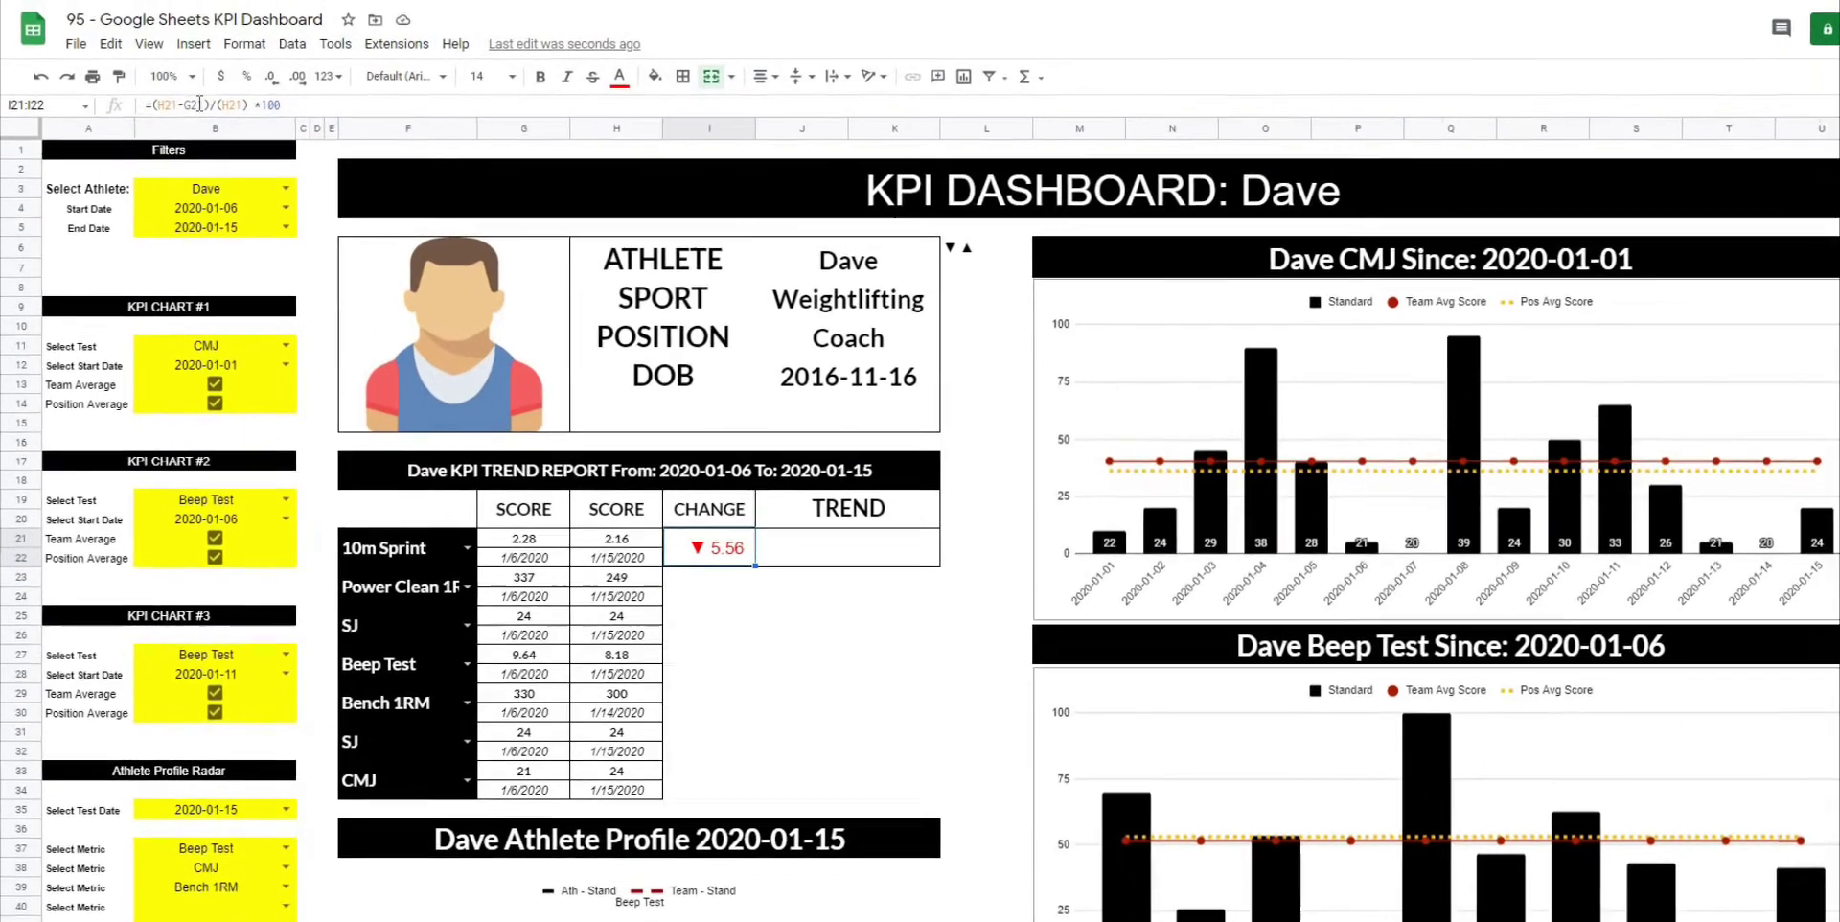
click(199, 103)
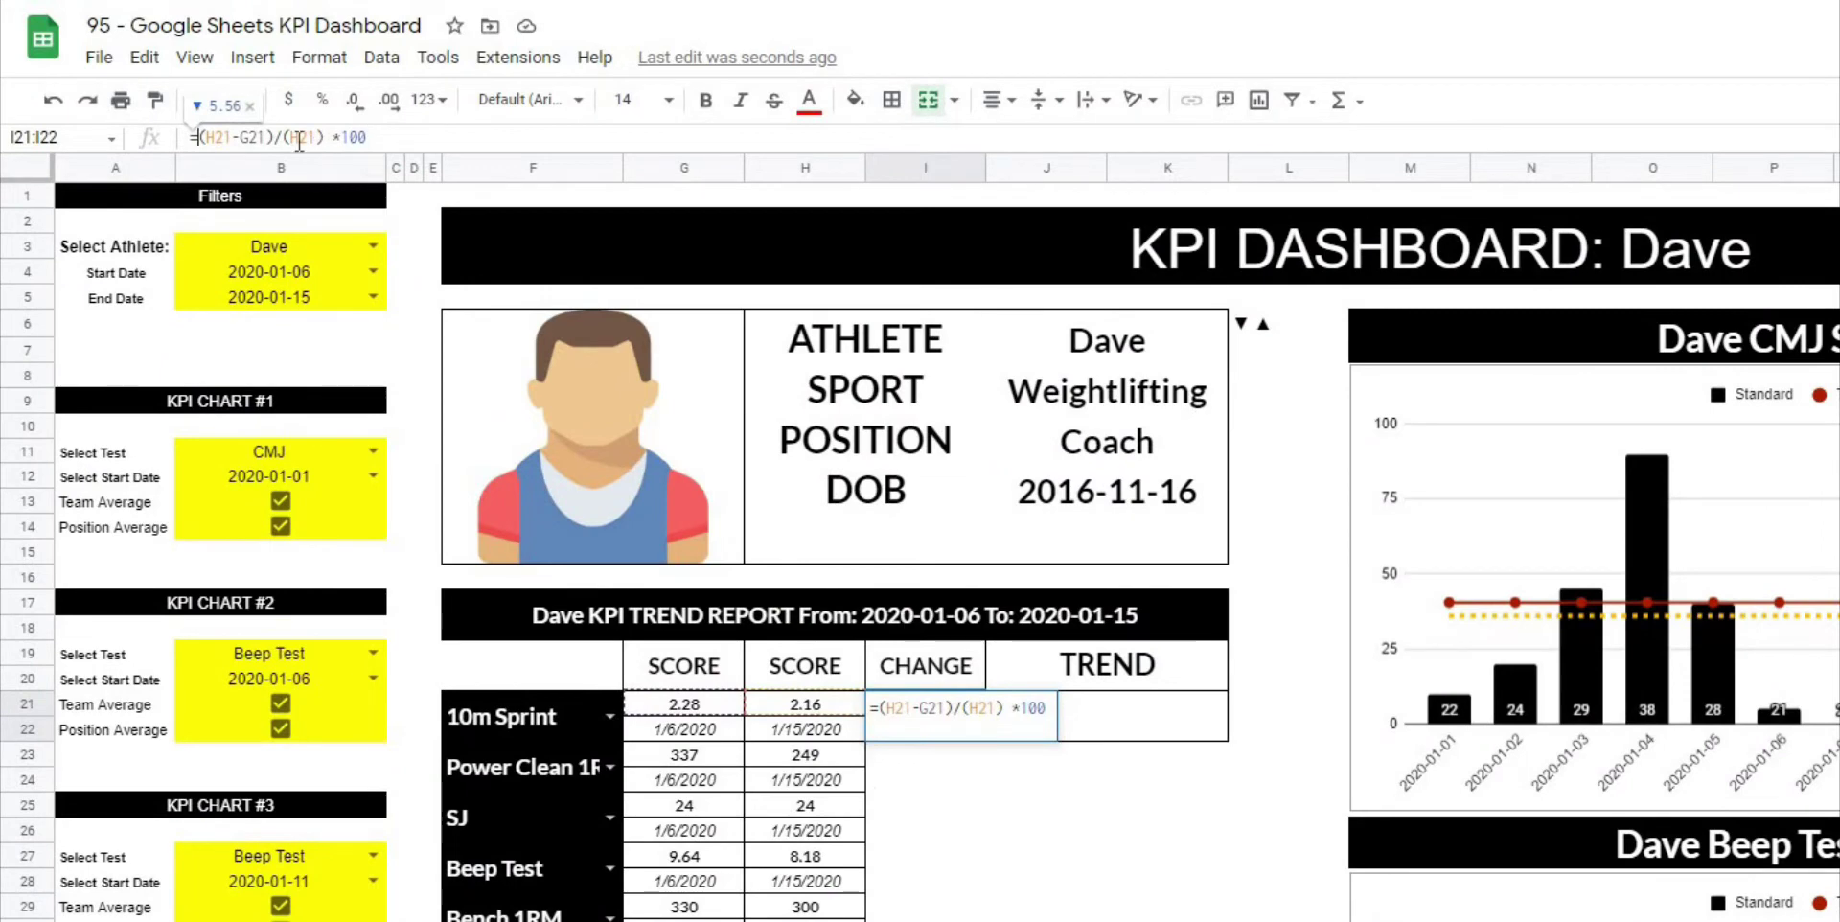
text(if()
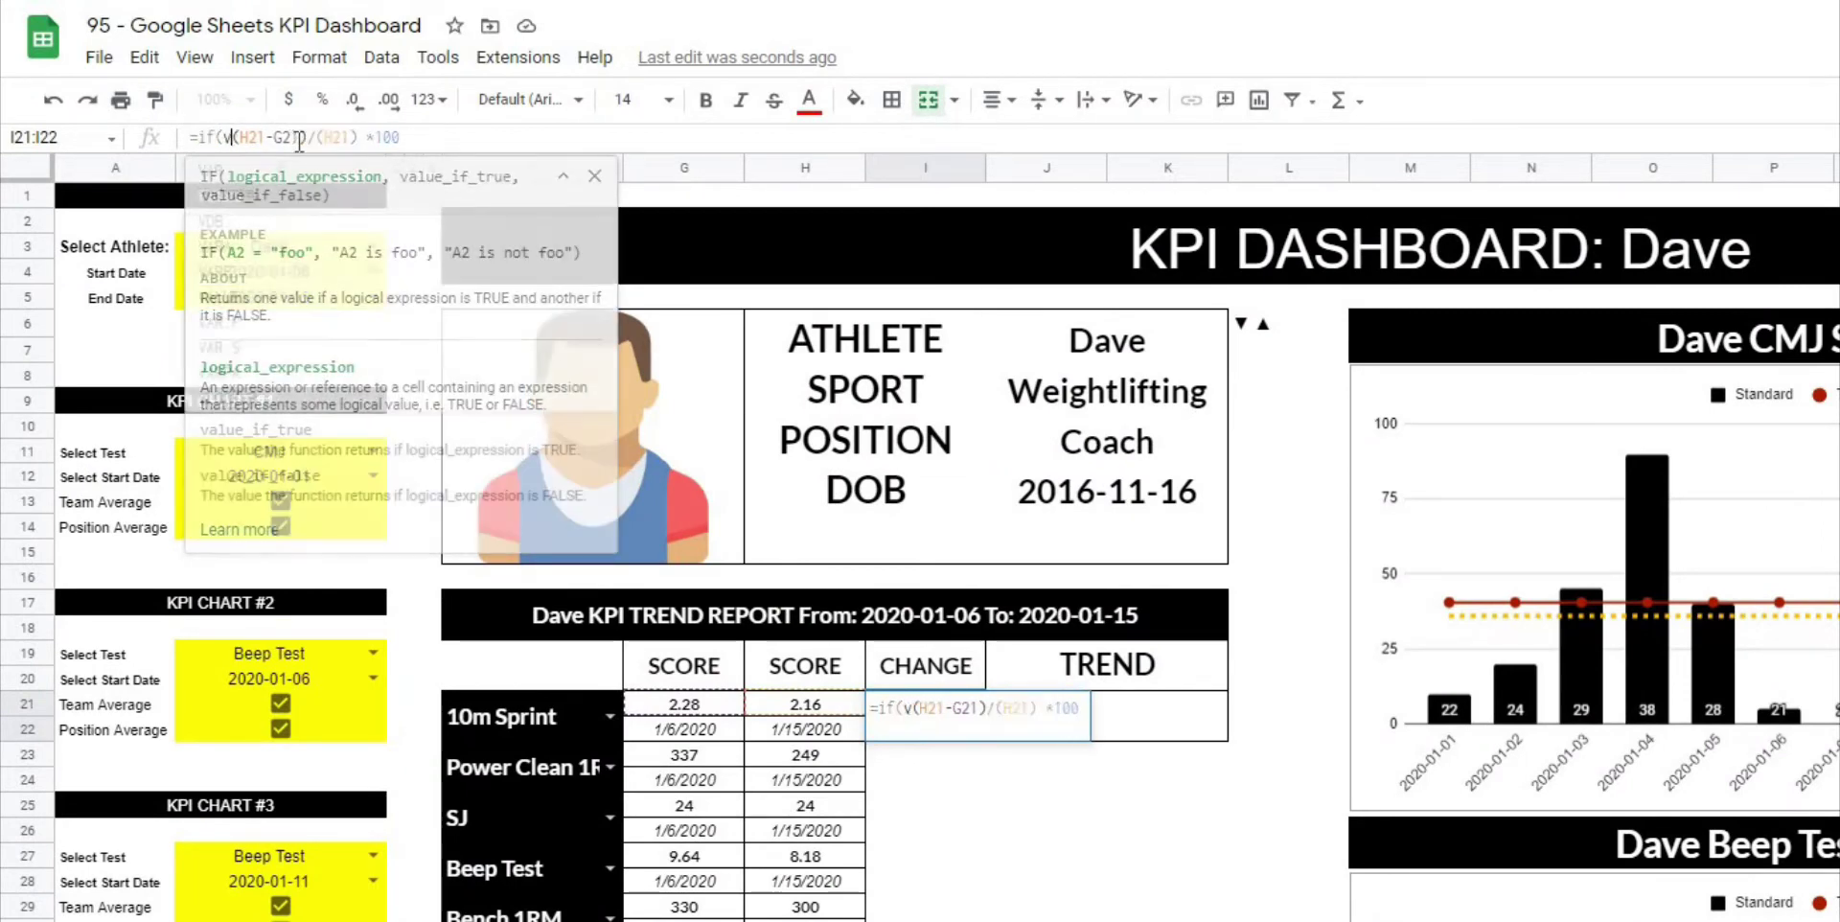
text(vlookup()
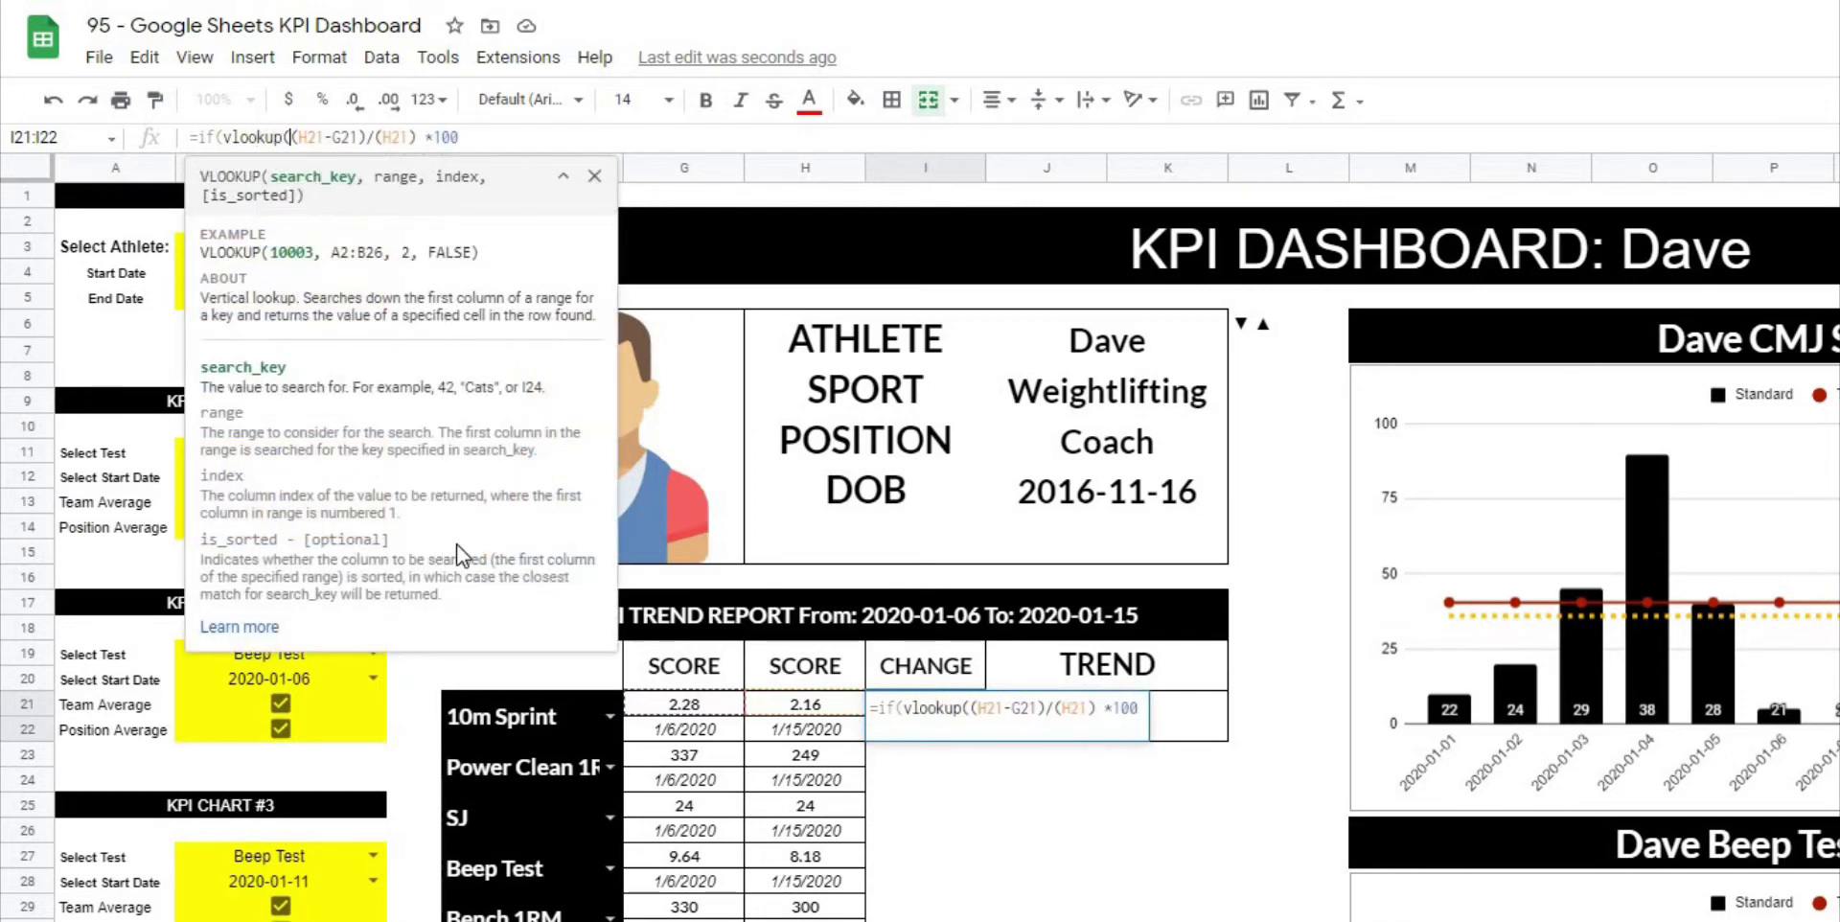
click(490, 709)
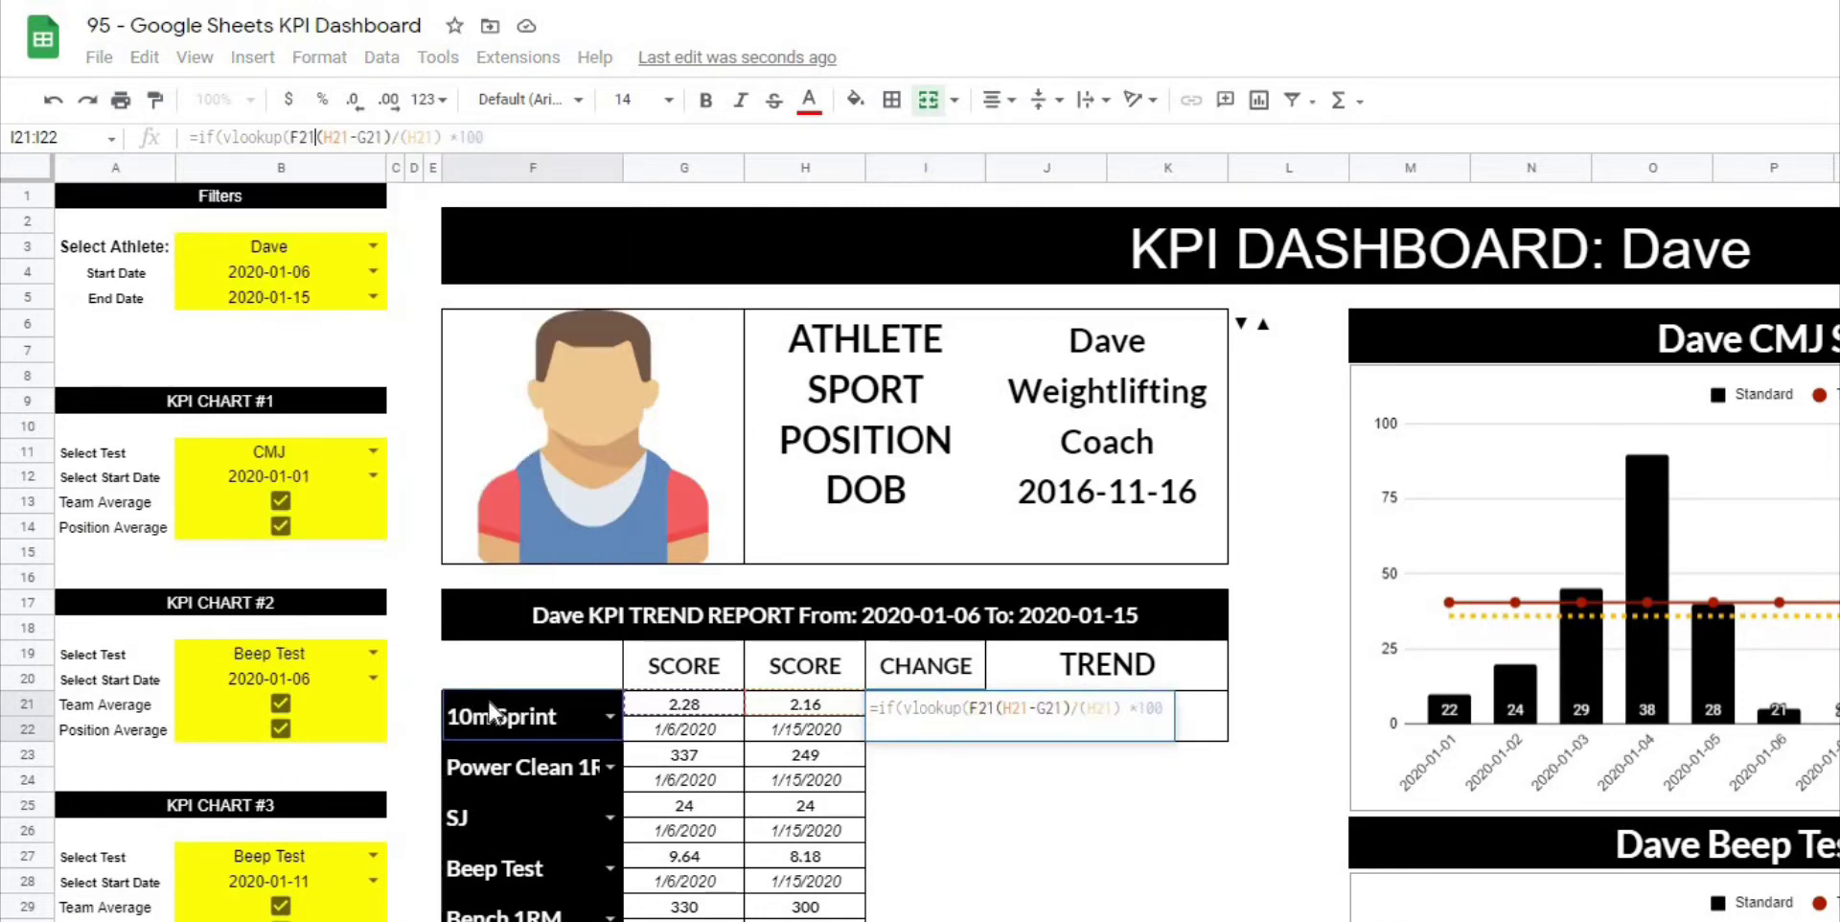
text(,)
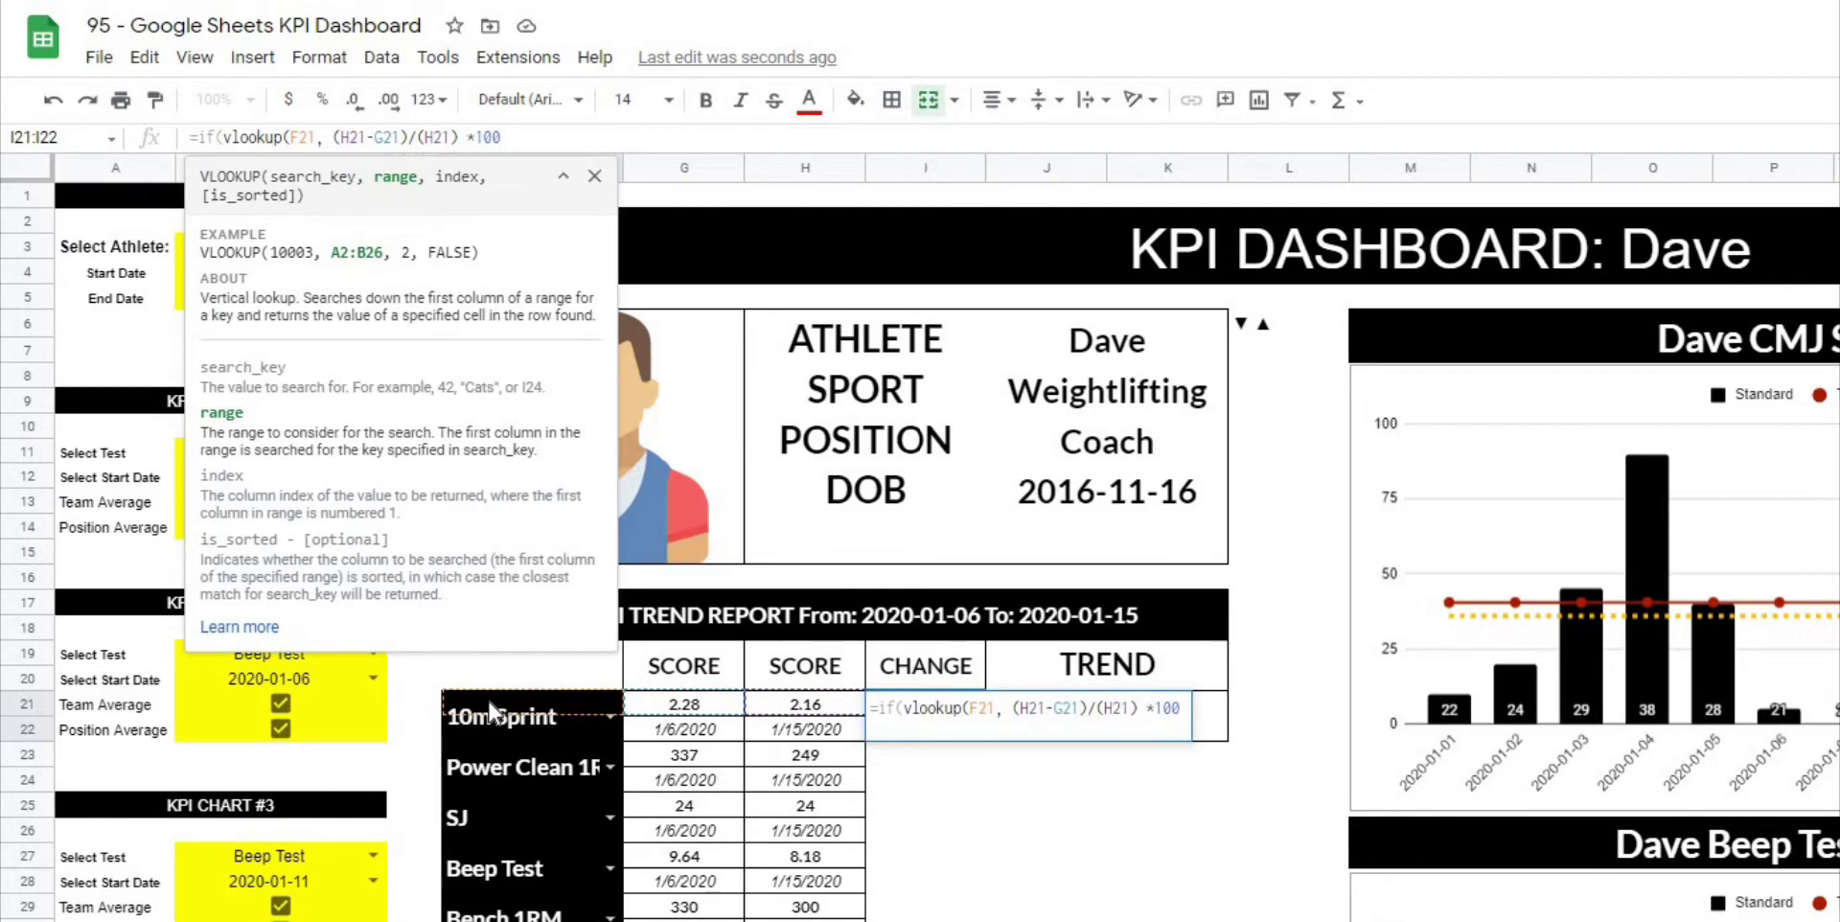
text())
key(Left)
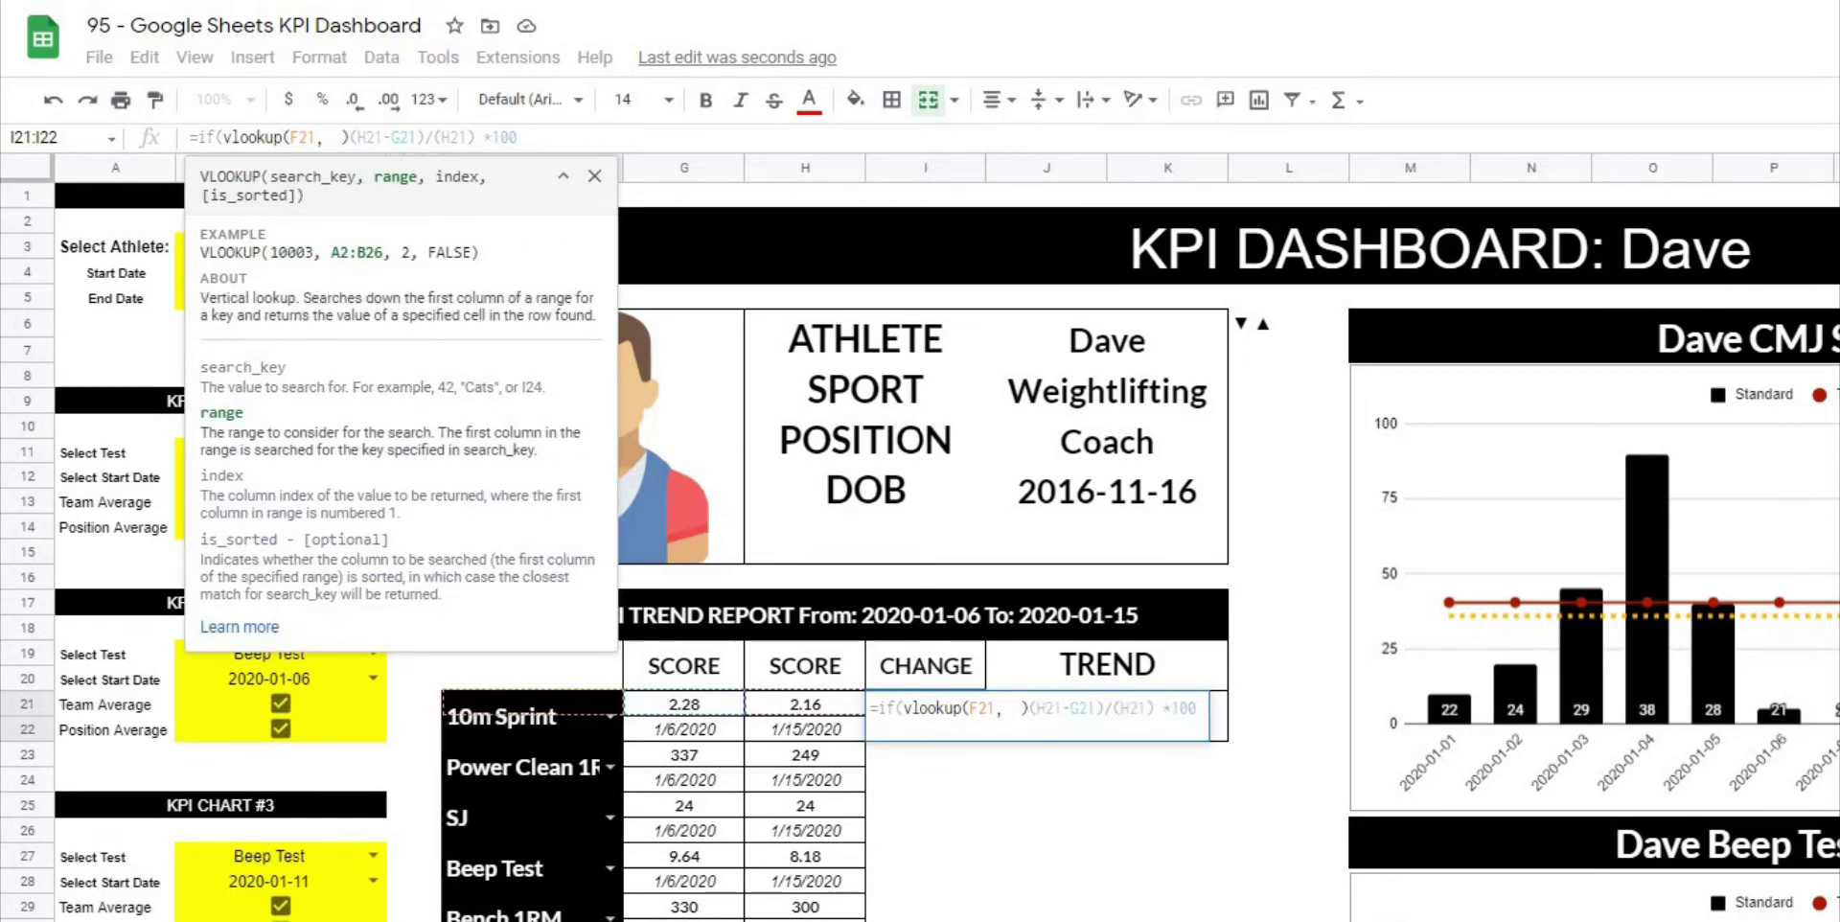
Set the VLOOKUP range to columns A:B of the Test Set Up sheet, with index 2 and is_sorted False.
key(ctrl+shift+Page_Down)
drag(151, 169, 413, 170)
text(, 2)
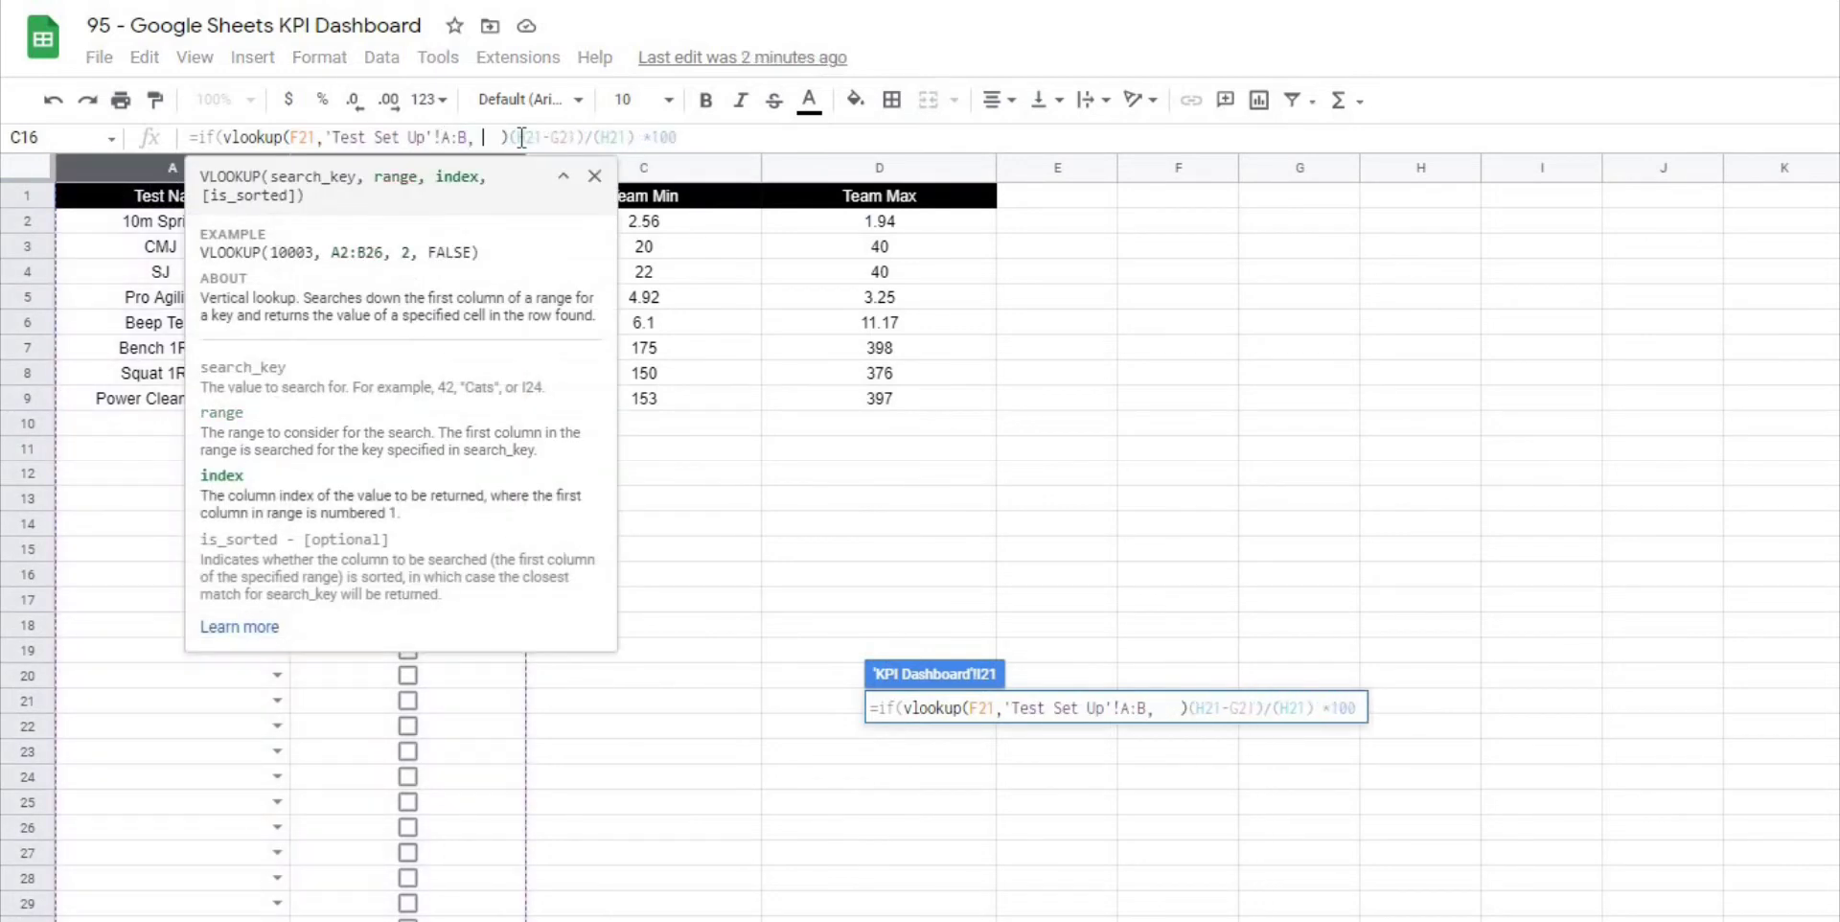
text(, )
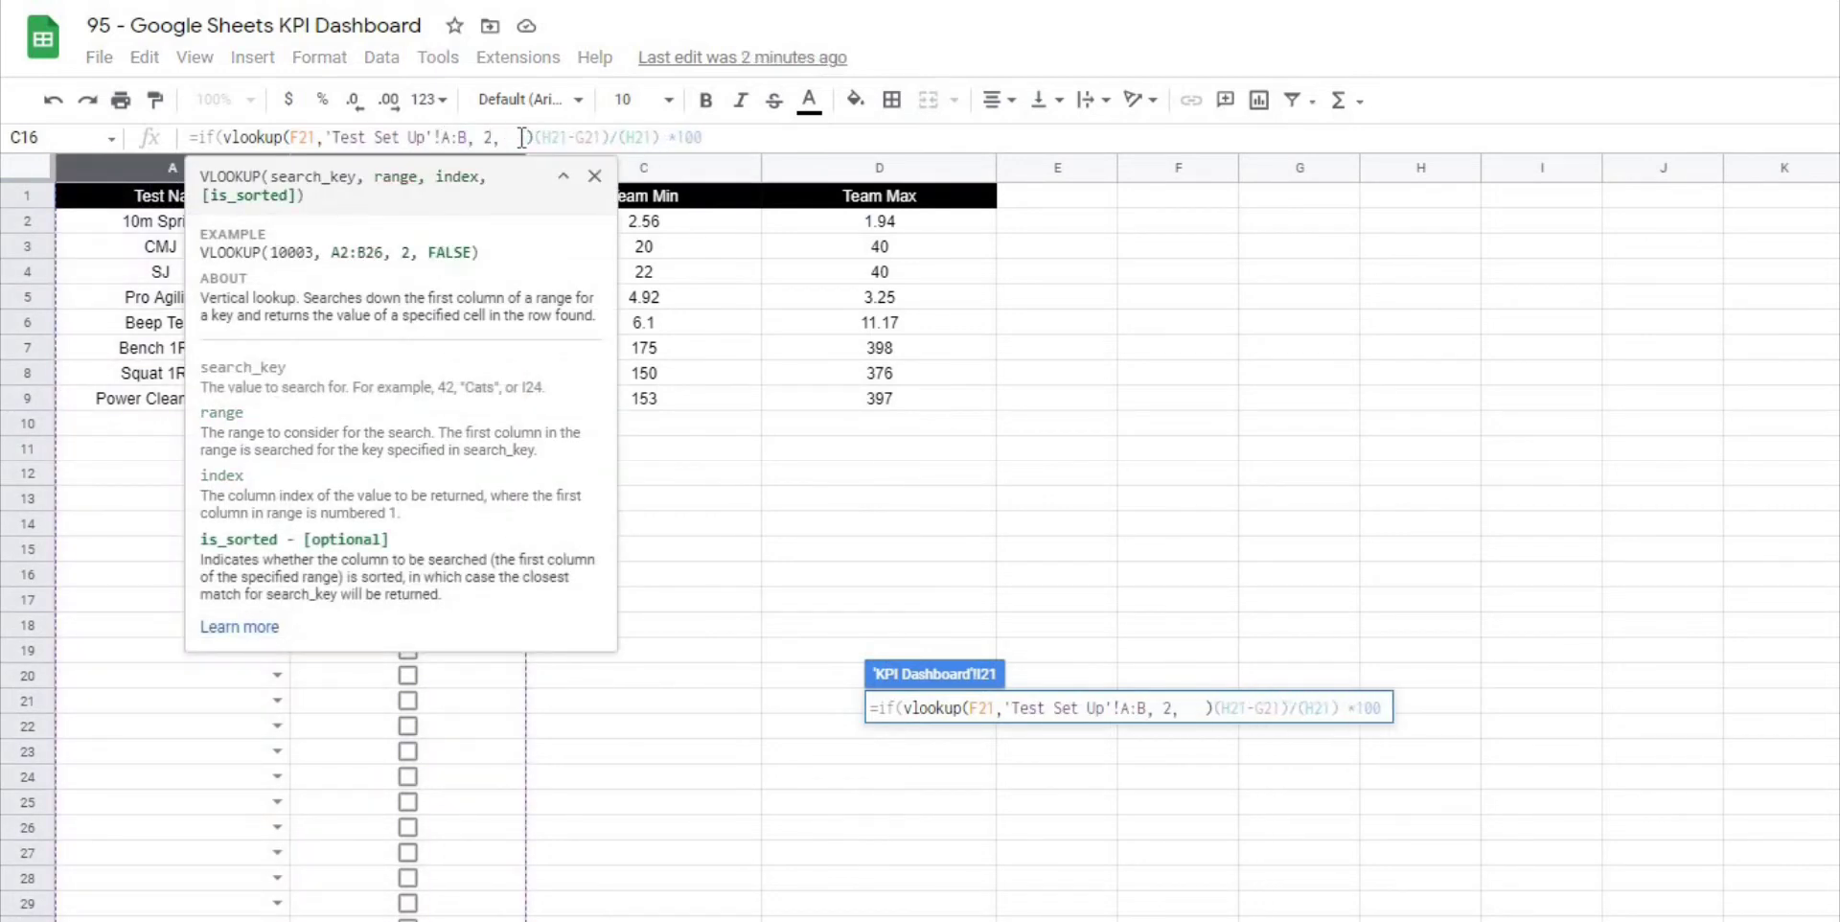
text(False)
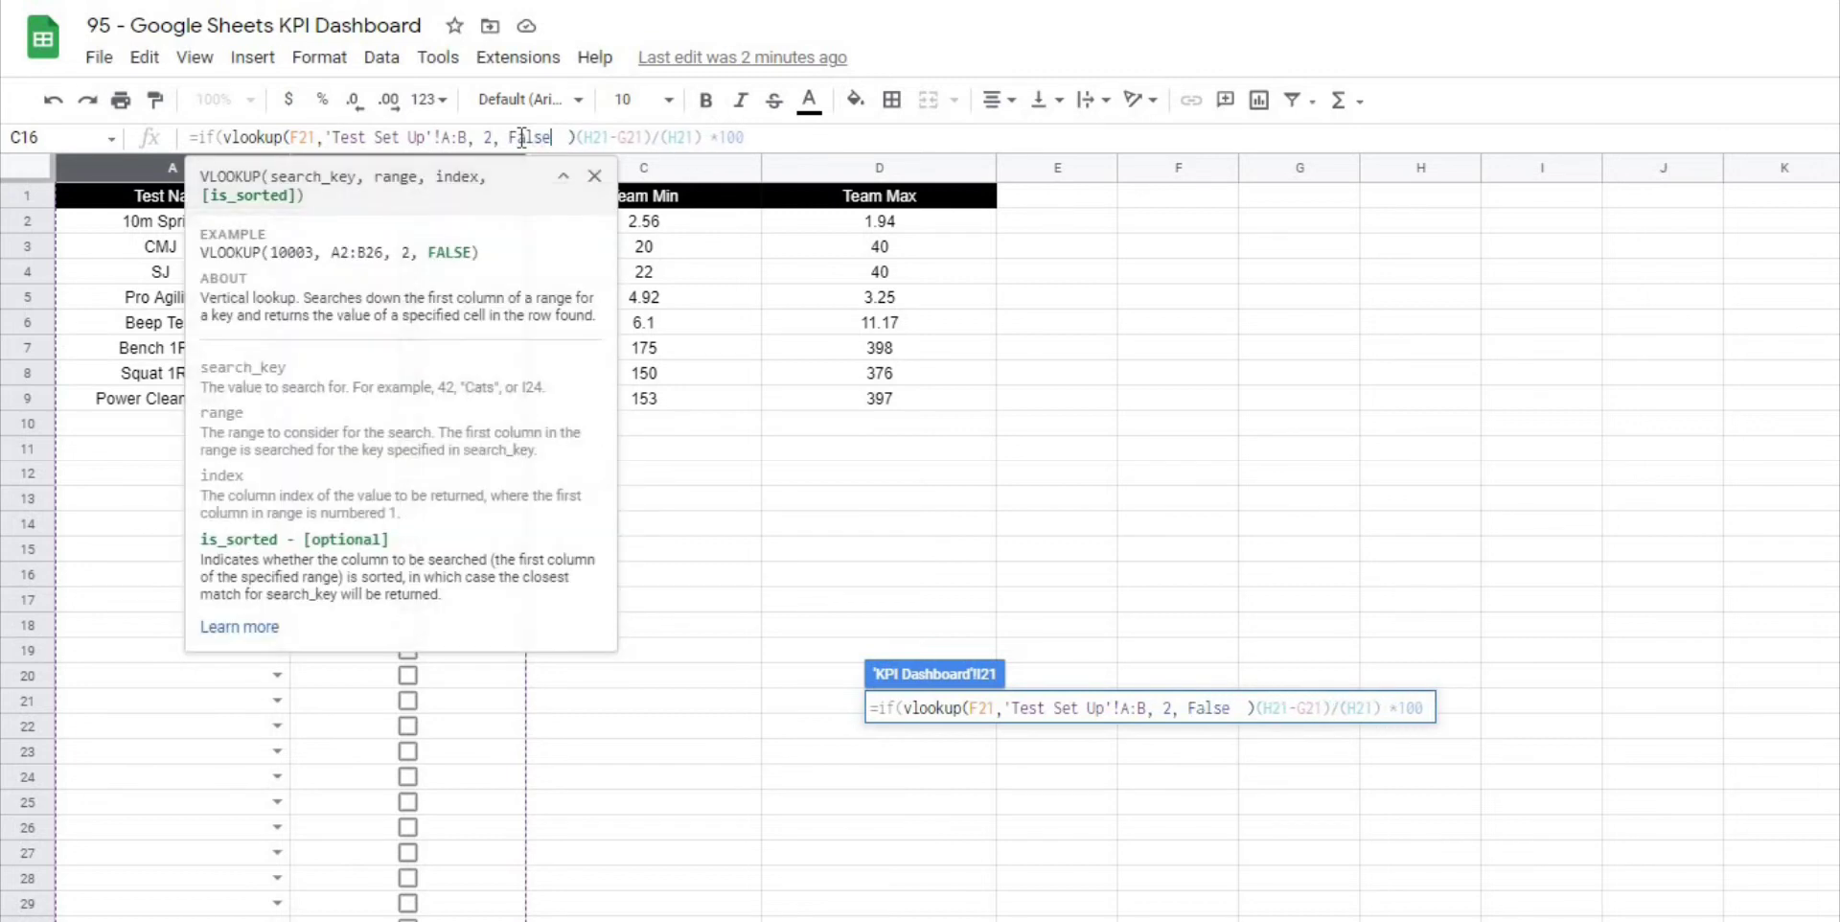
Make the IF return -1 when the lookup equals True and 1 otherwise, multiply it by the percent change, and commit the formula.
text() = True)
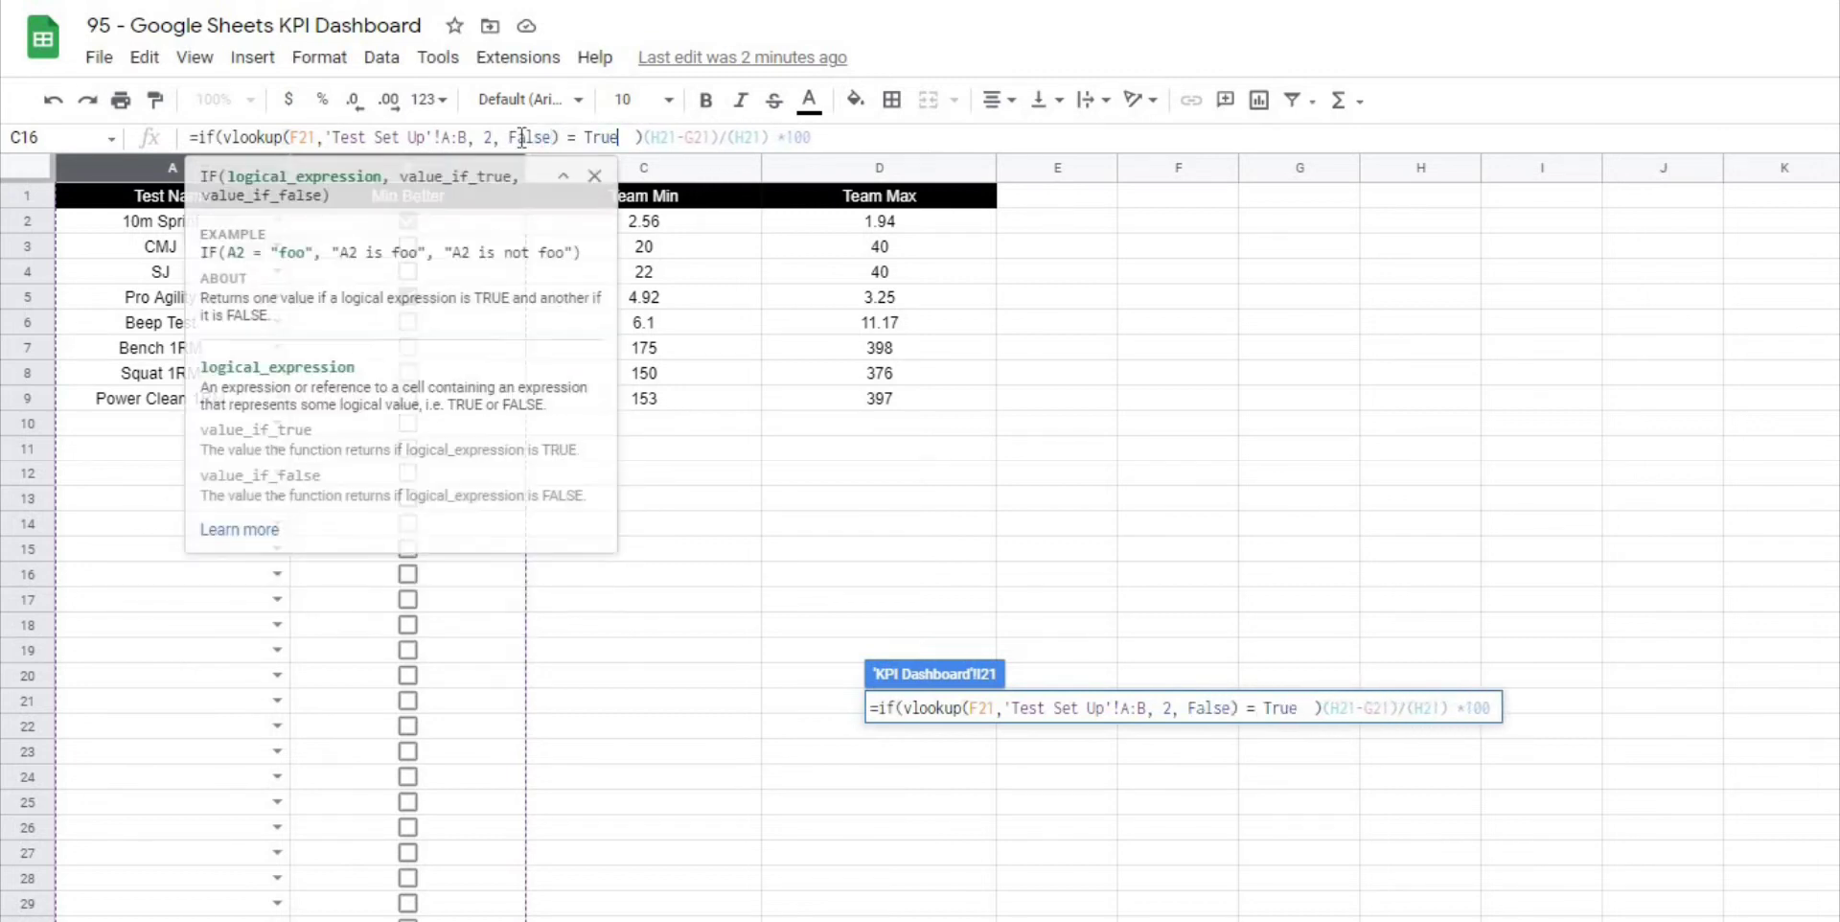
text(, -1, )
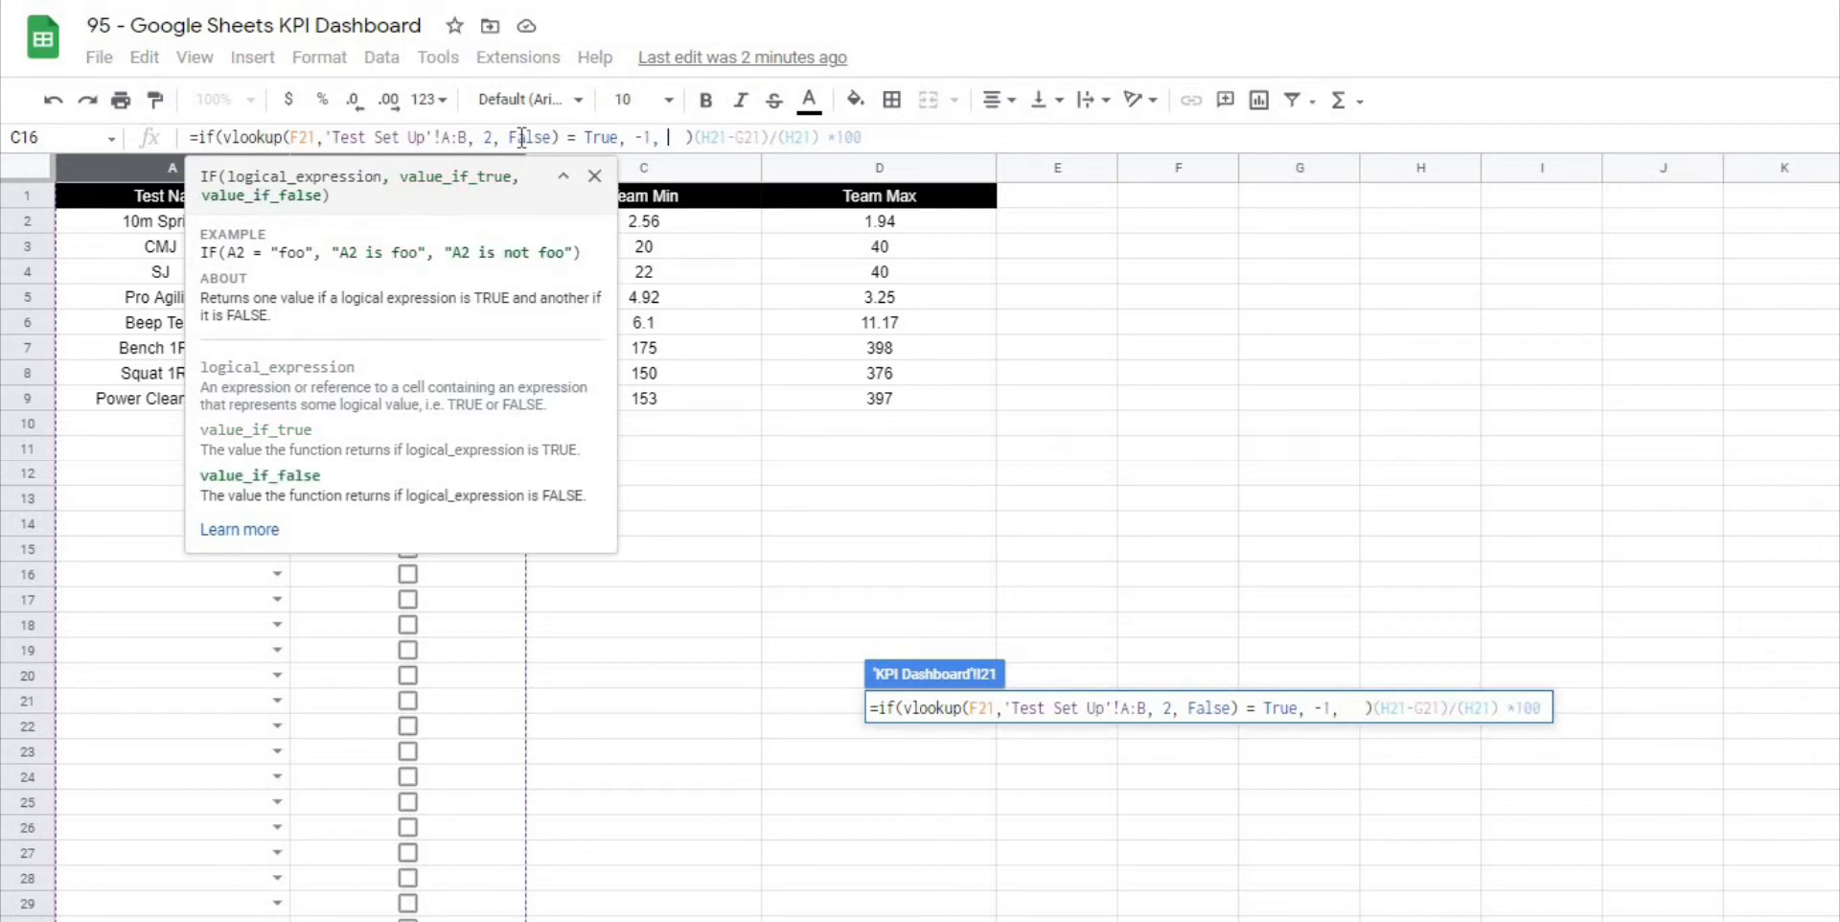
text(1)
key(Delete)
key(Delete)
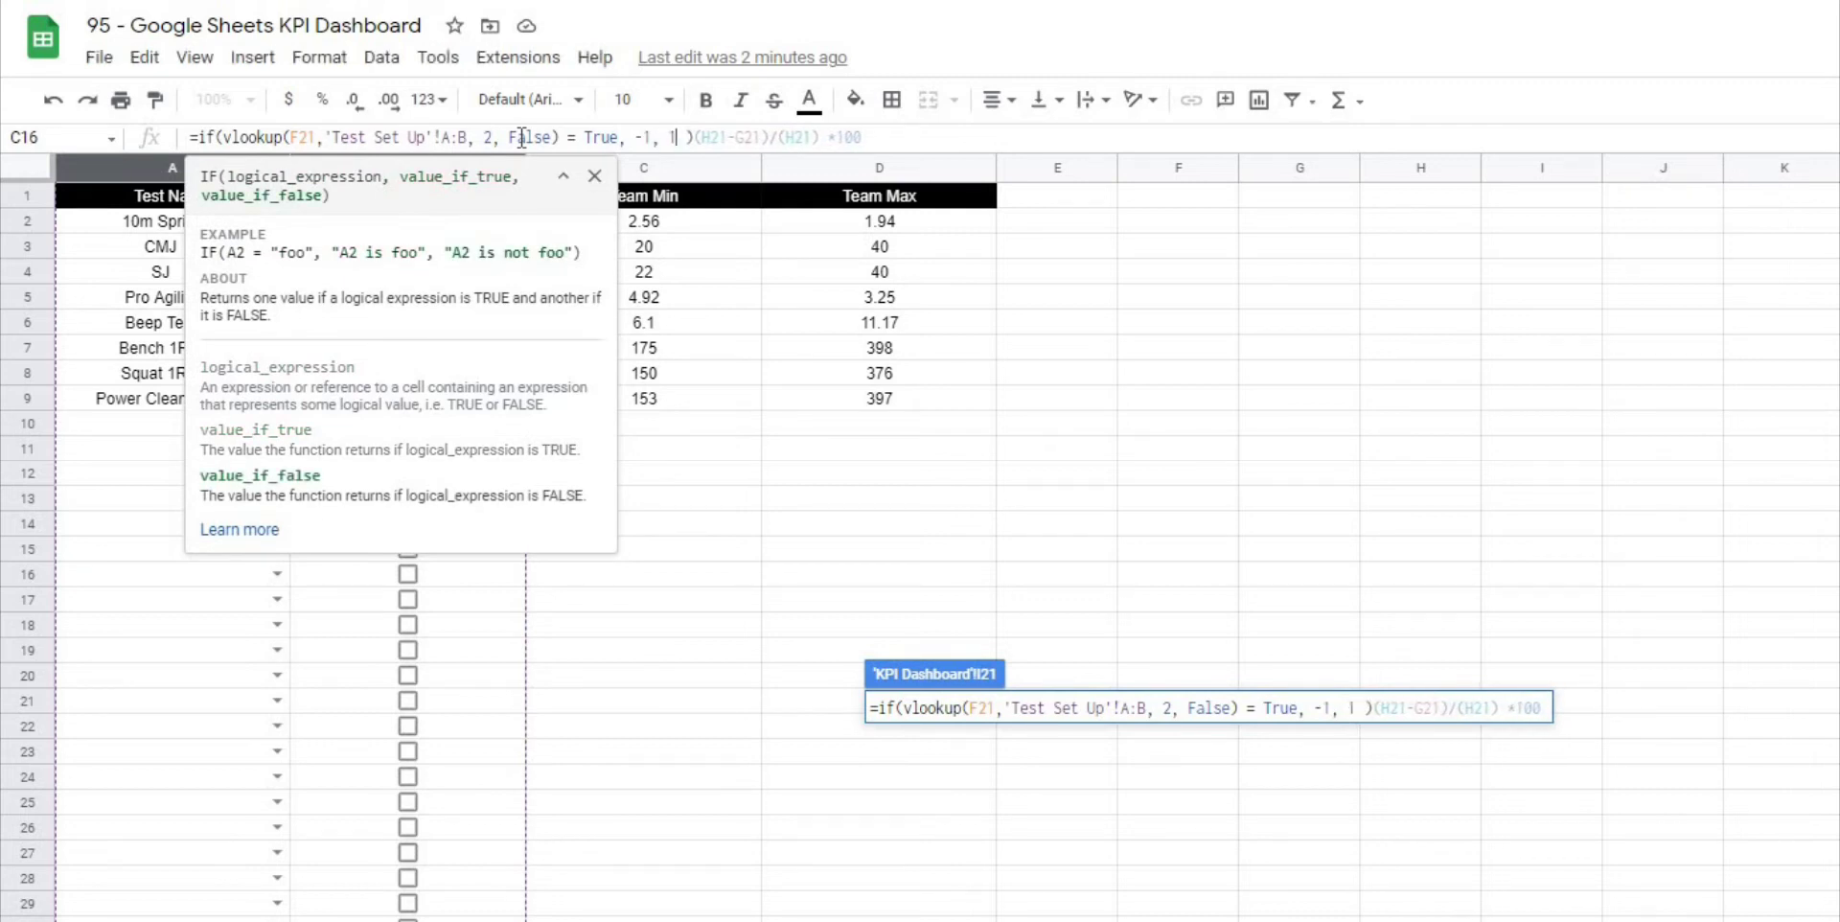
key(Right)
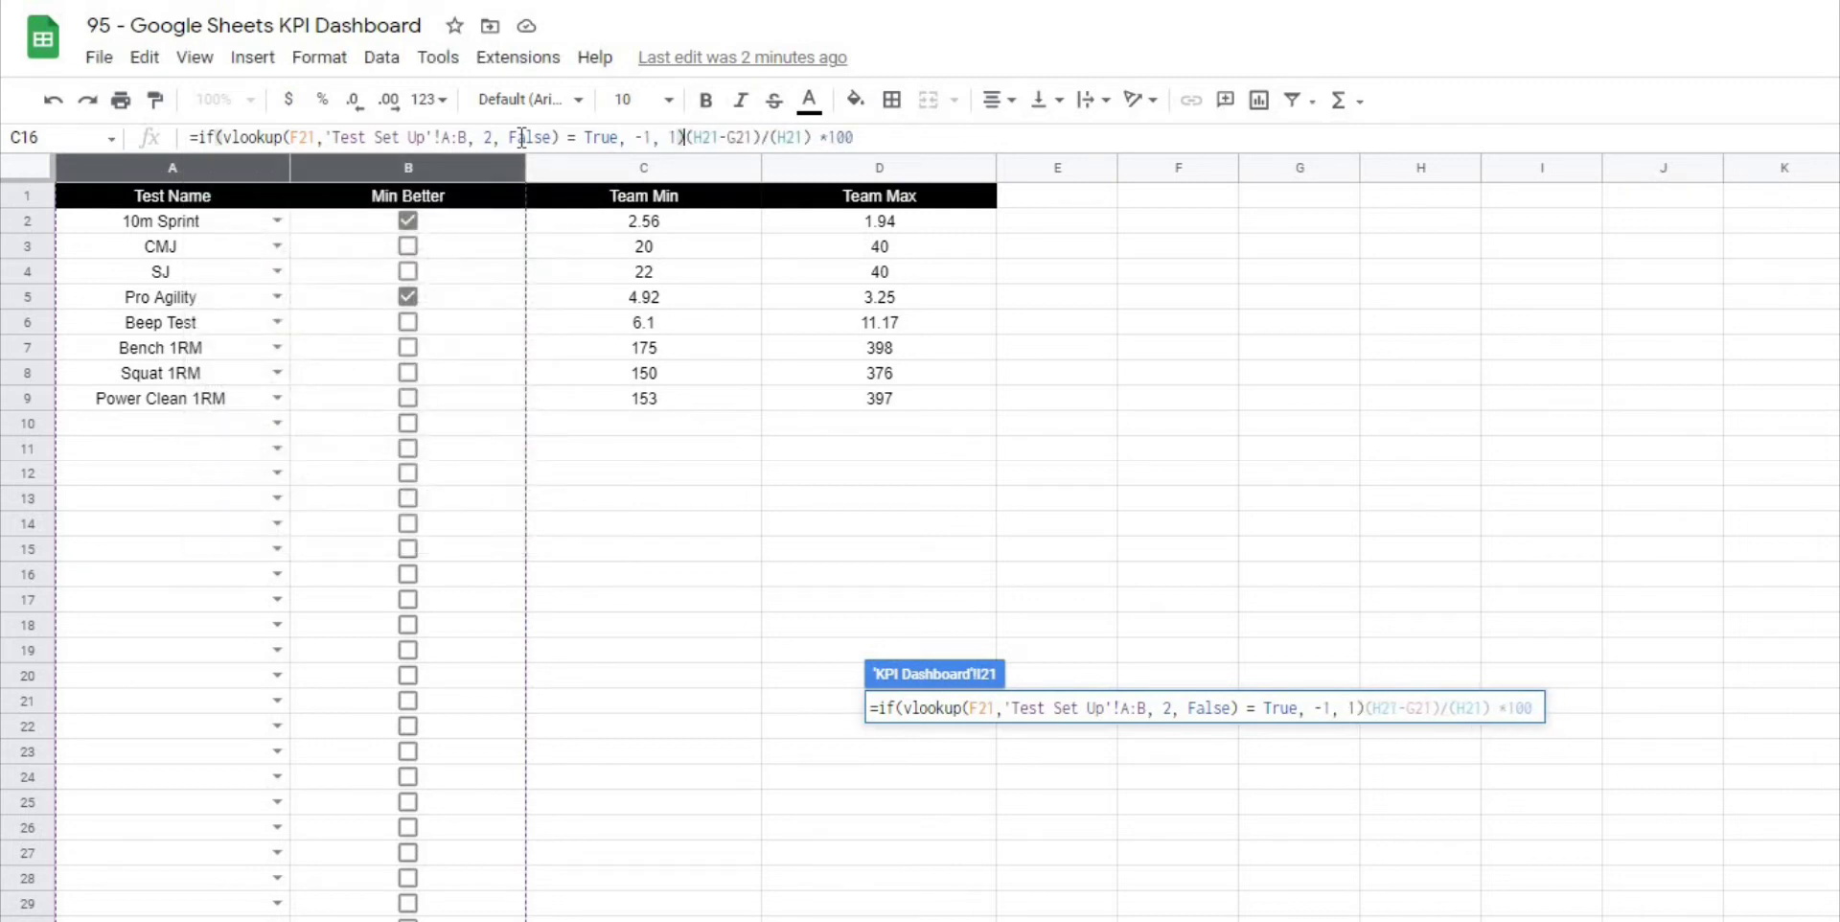
text(*)
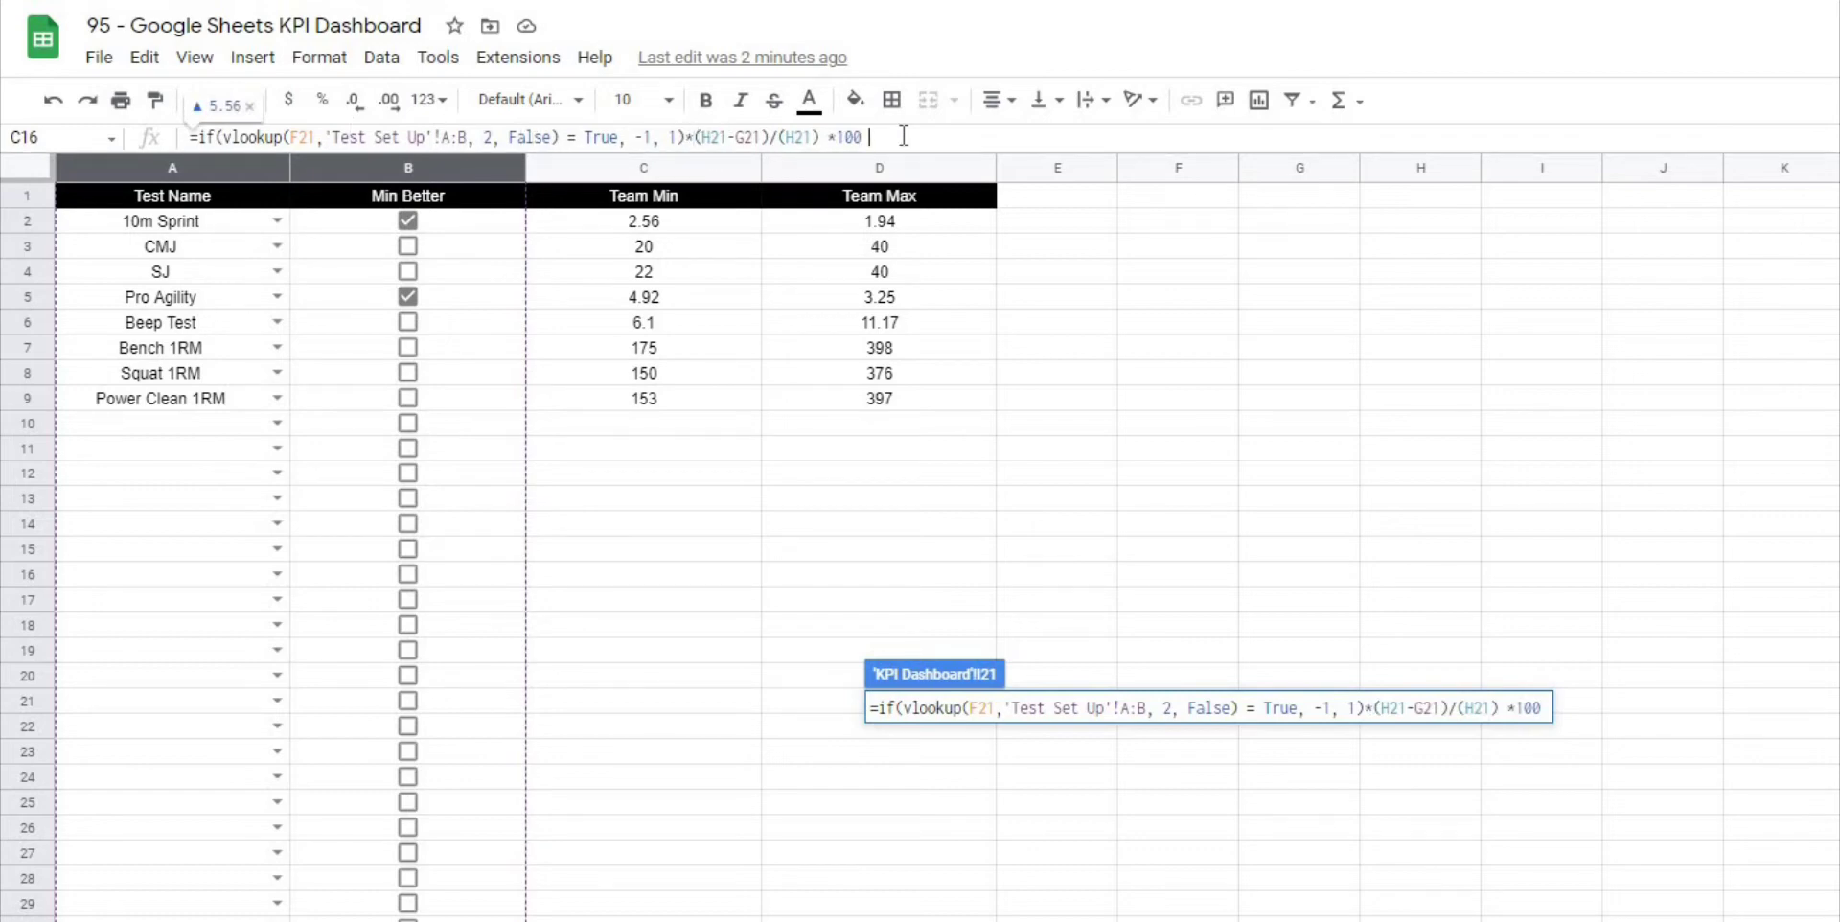
key(Return)
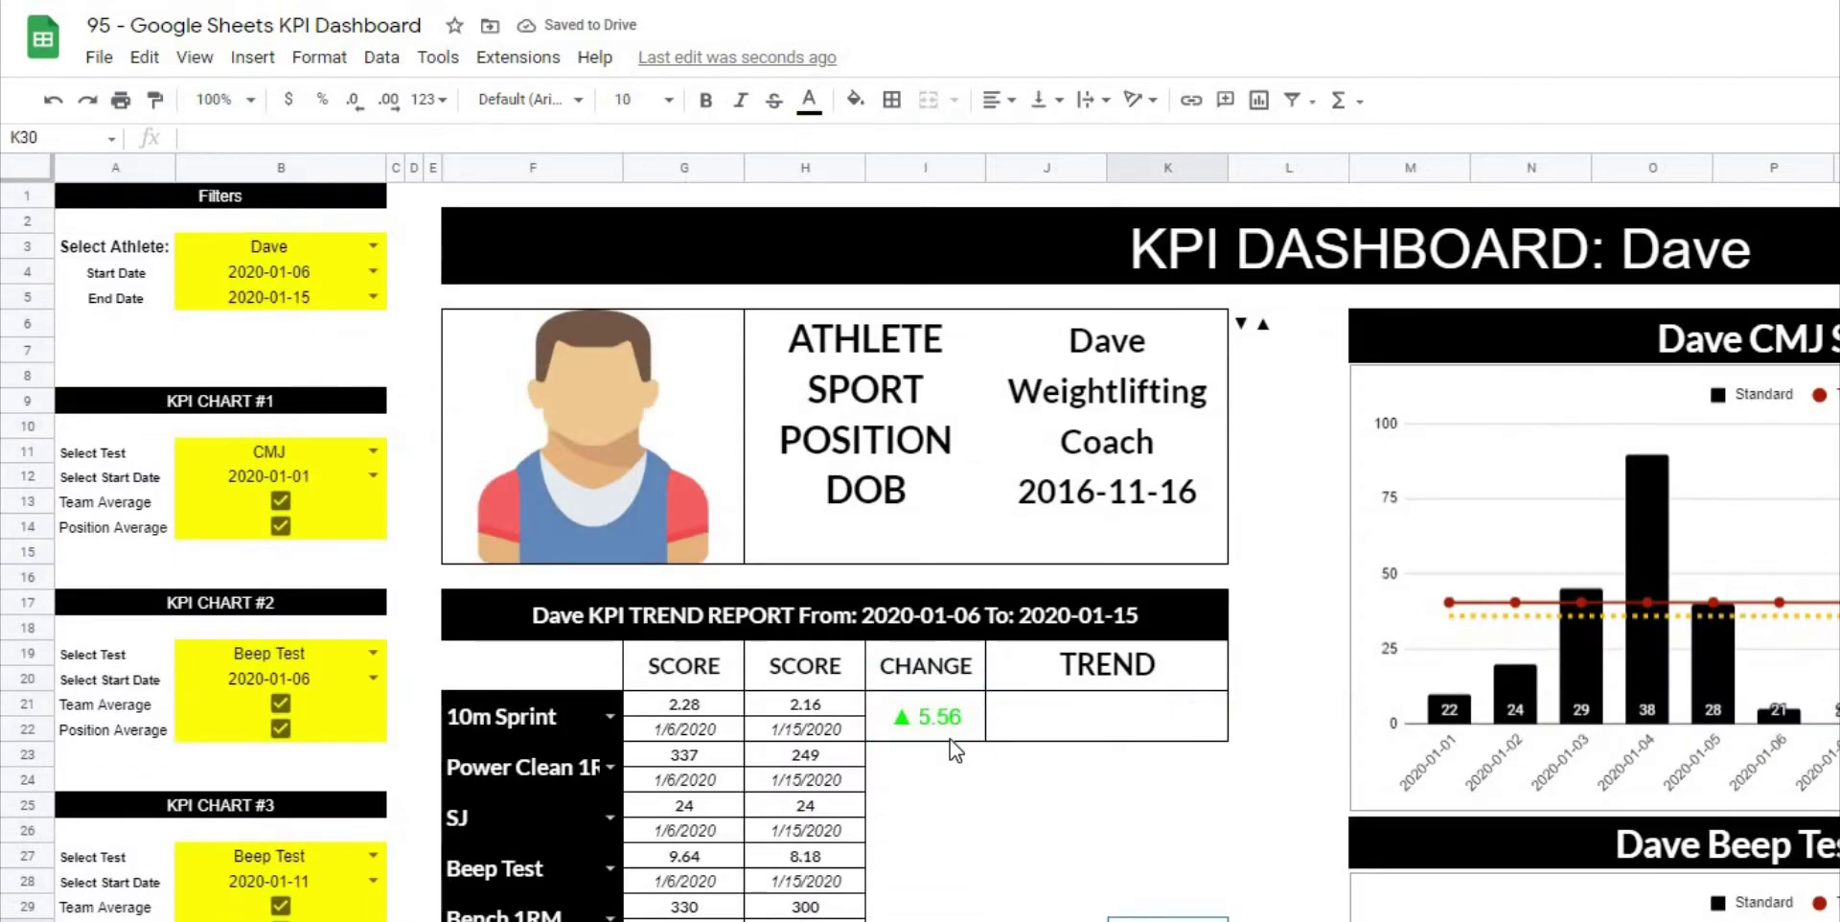
Check the 10m Sprint CHANGE cell's colour and its updated formula.
click(929, 733)
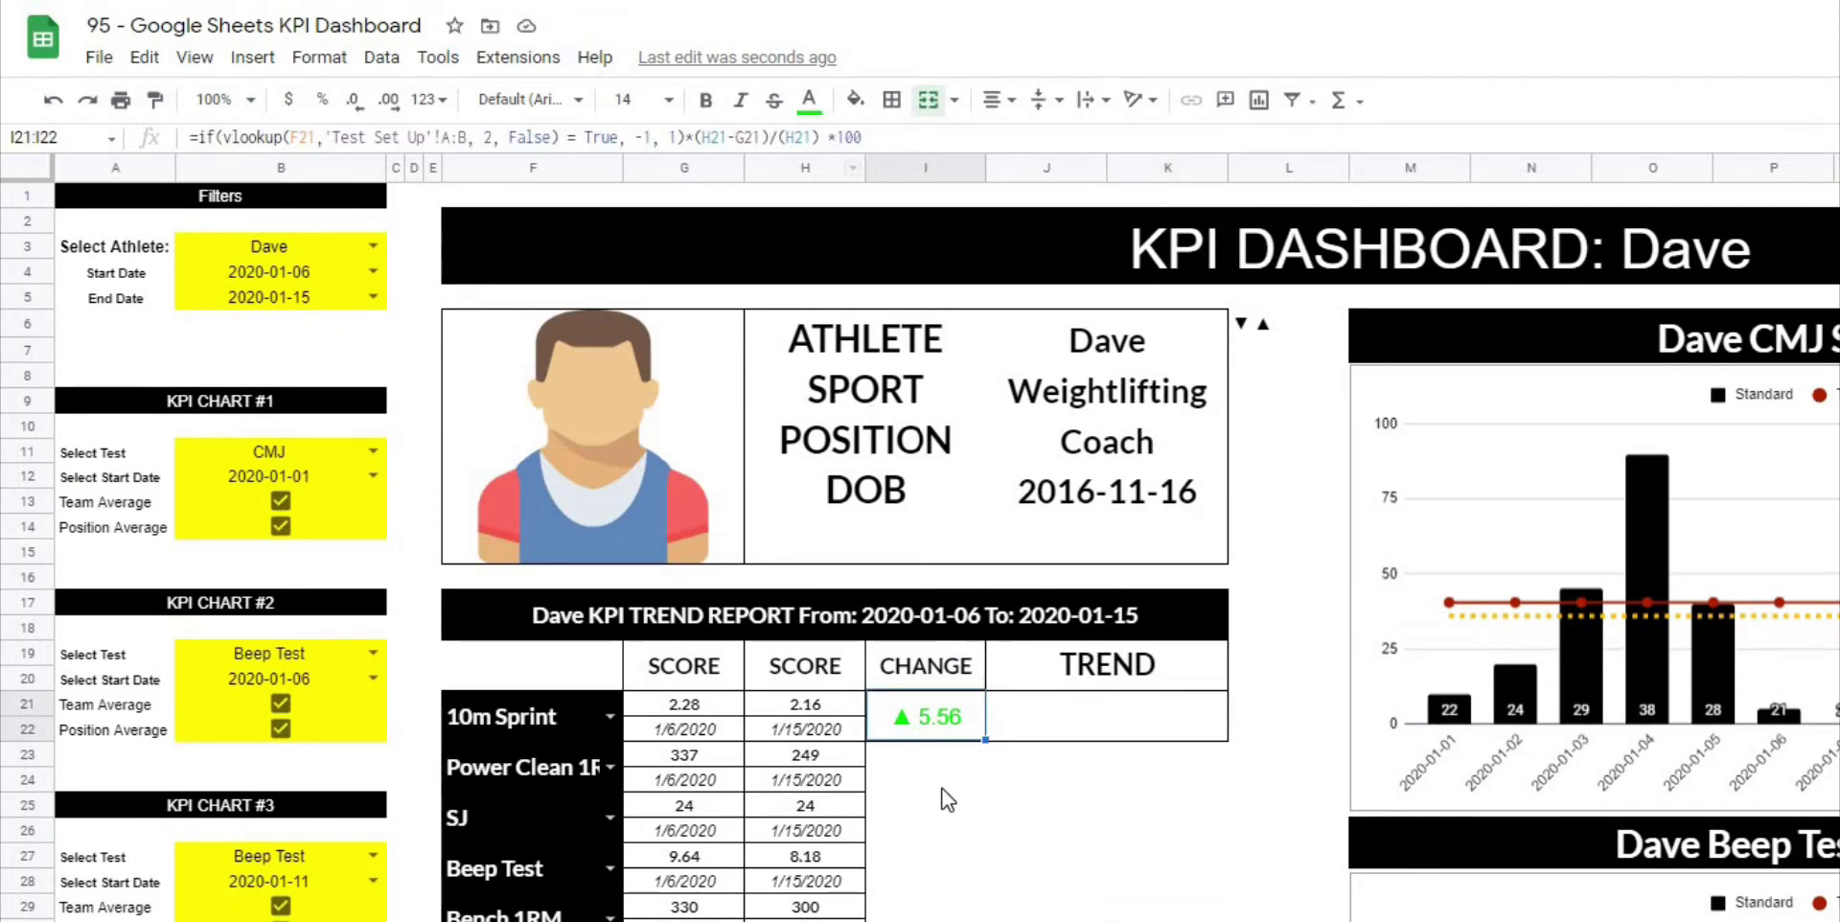
key(Right)
key(Down)
key(Down)
key(Down)
key(Down)
key(Down)
key(Down)
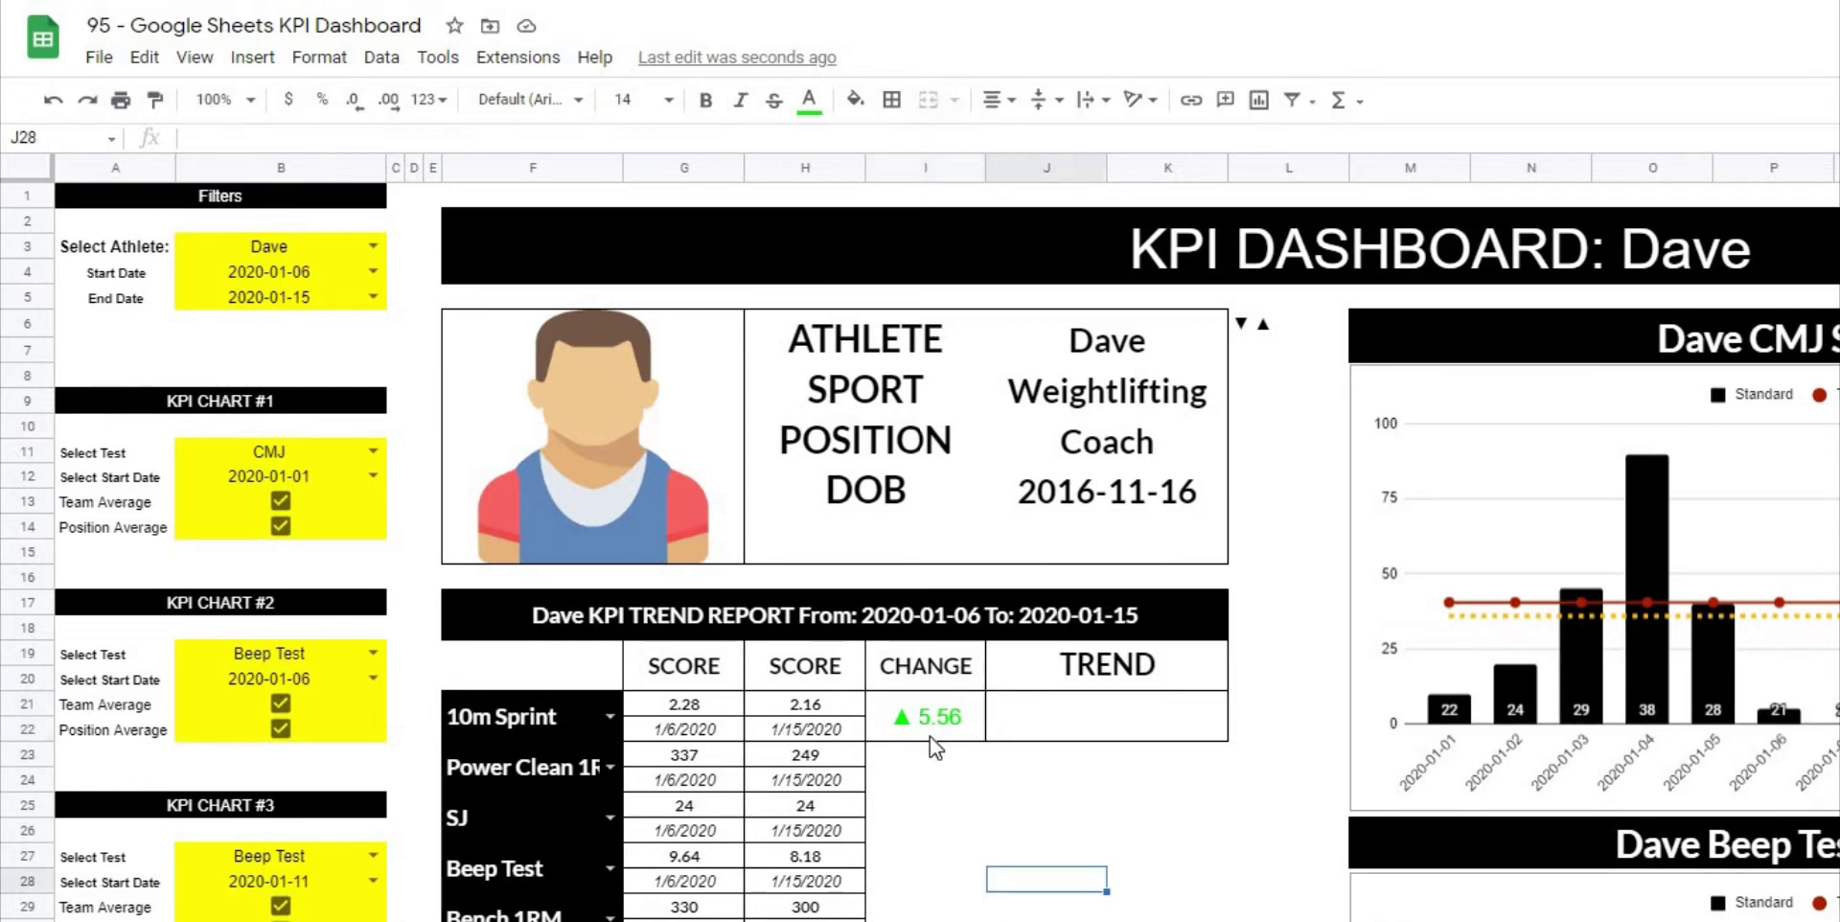
Wrap the first-row CHANGE formula in IFERROR with "No Test" as the error value.
click(929, 725)
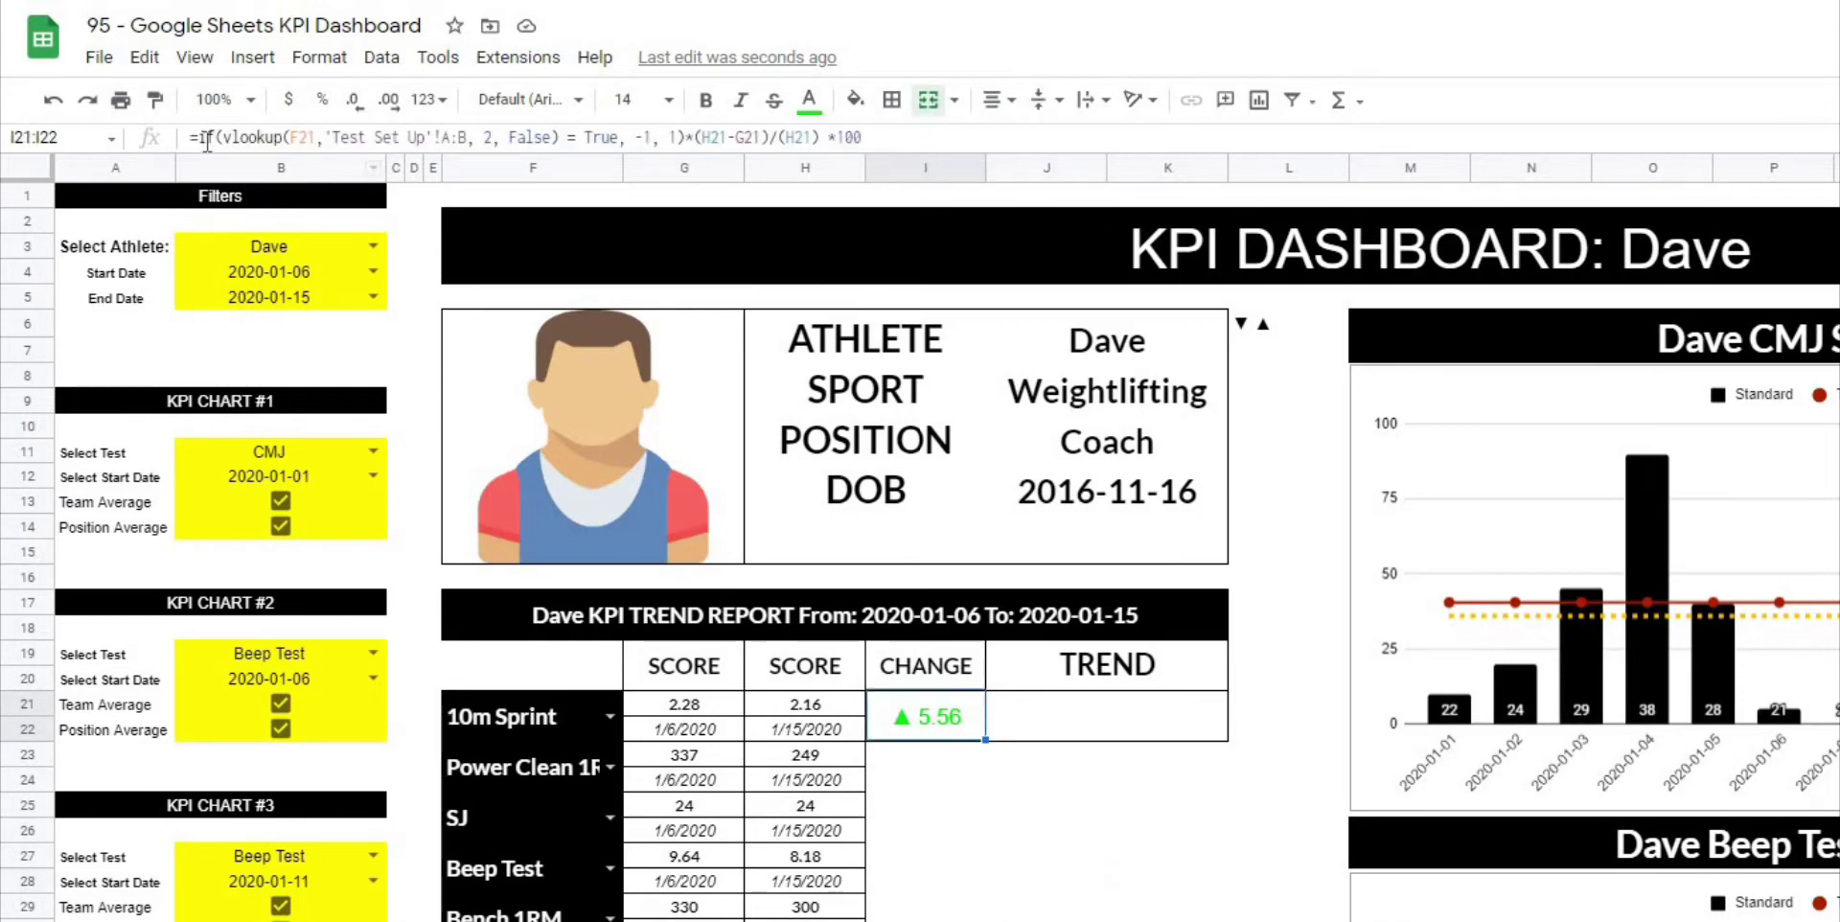
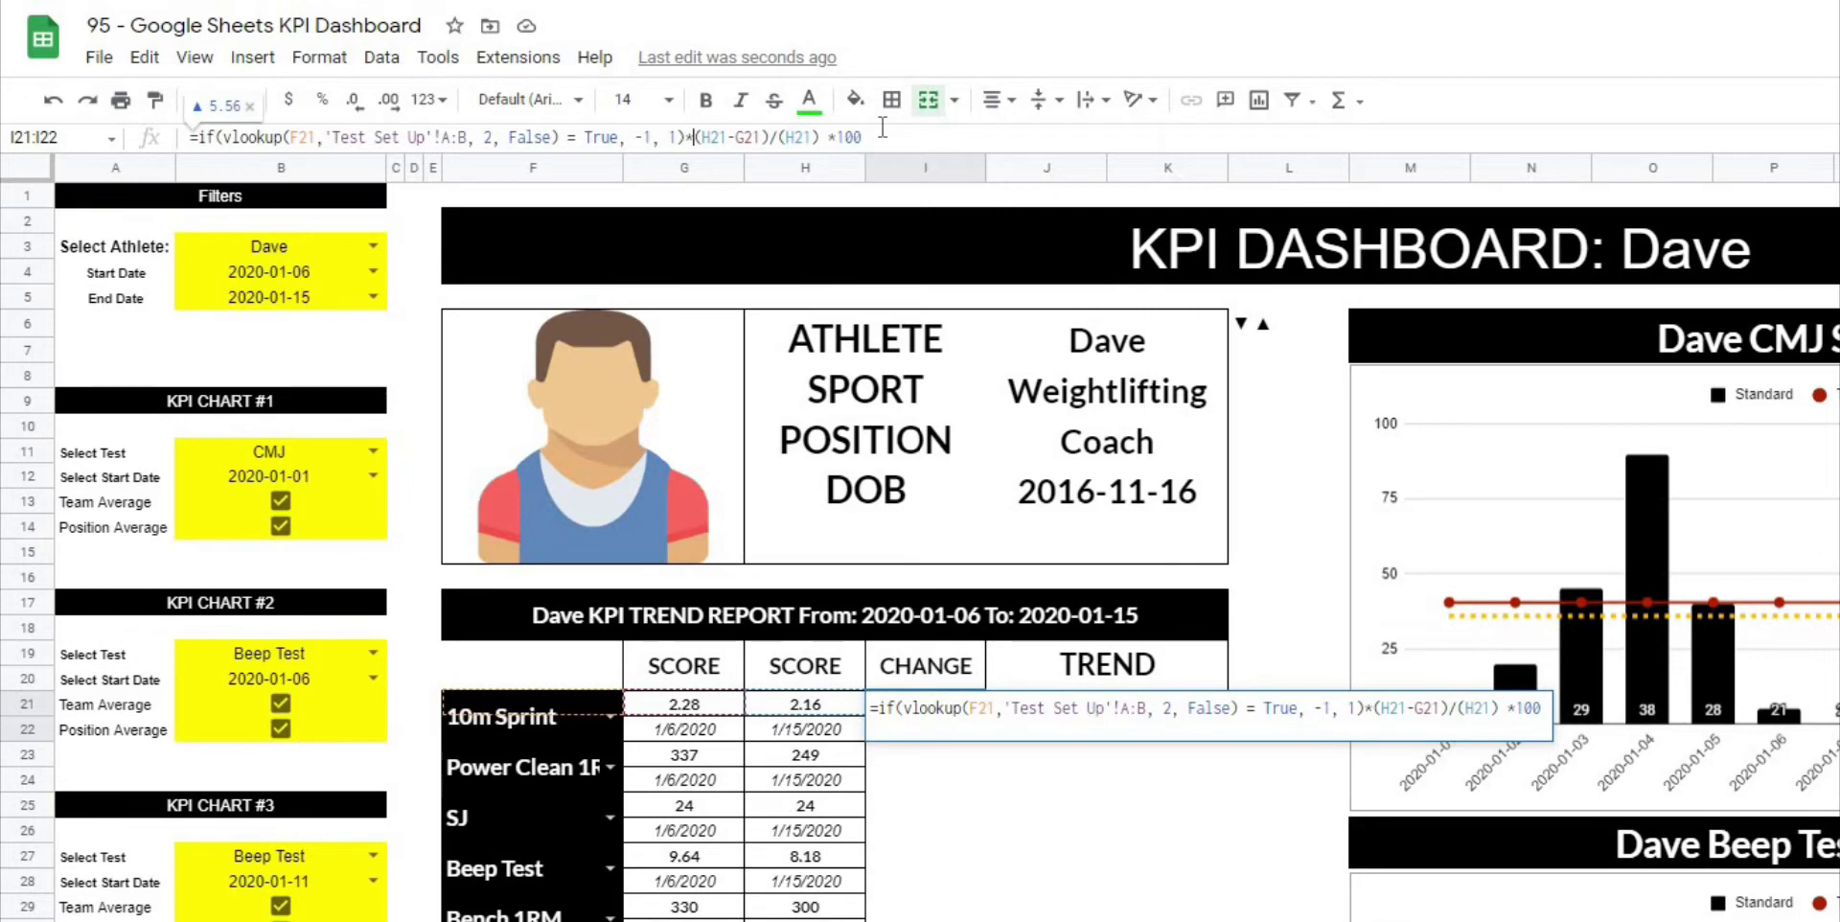
click(200, 137)
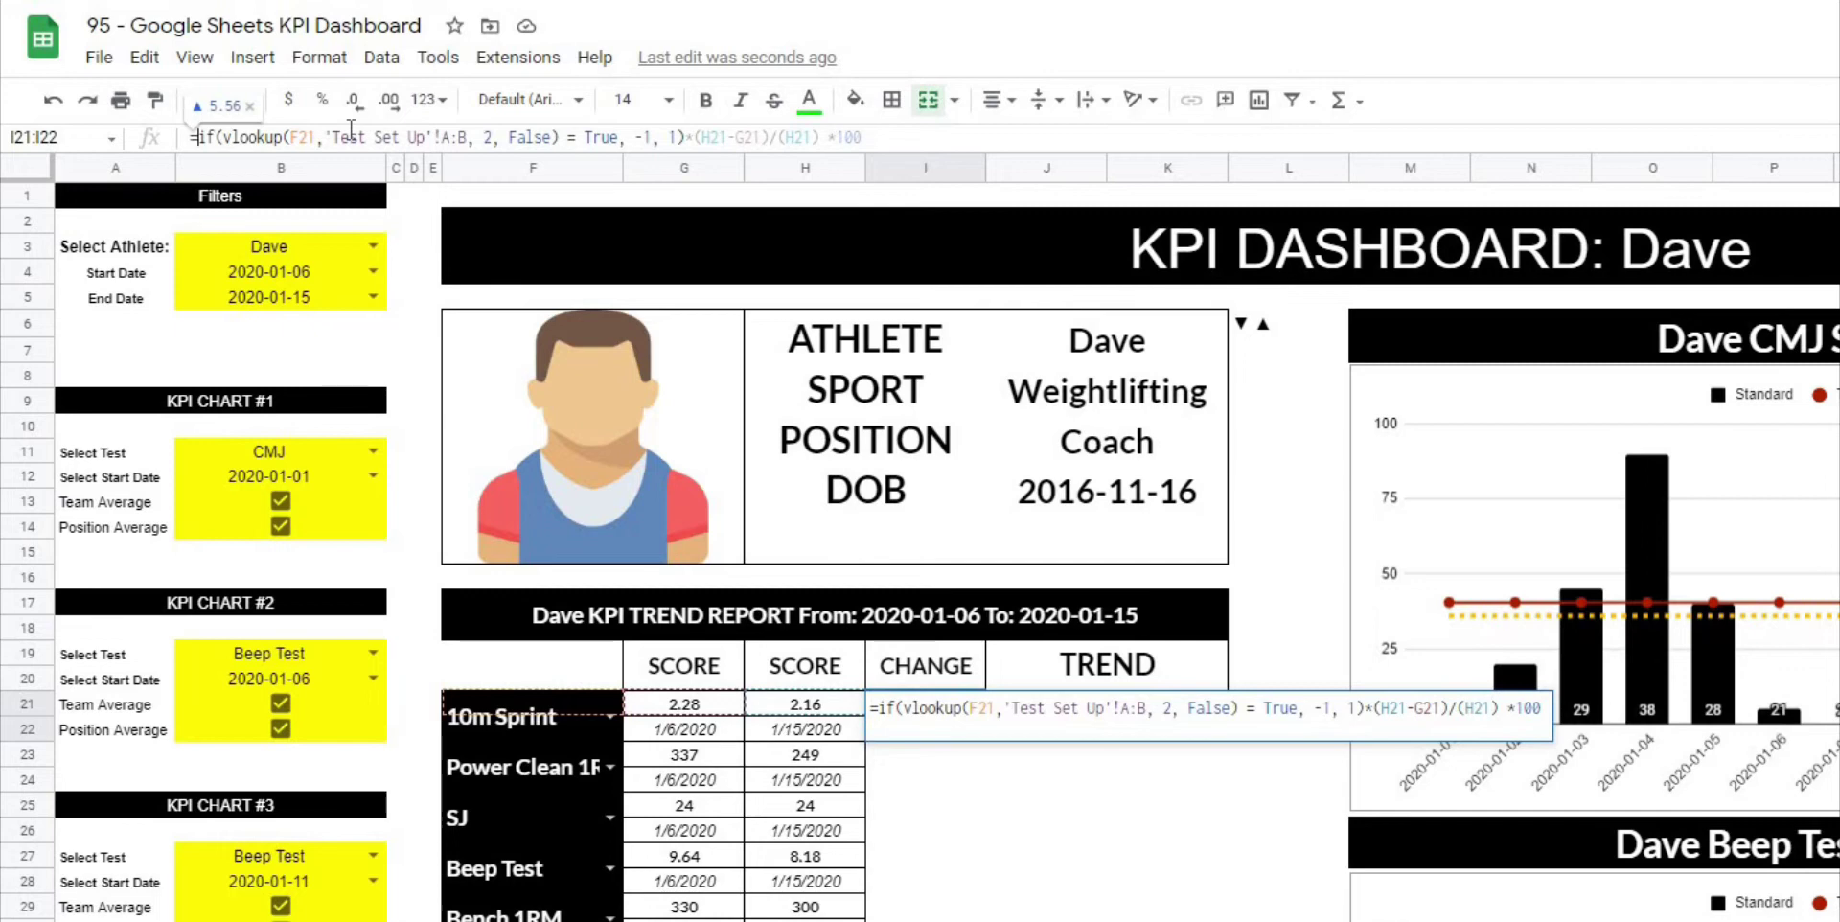
text(iferror()
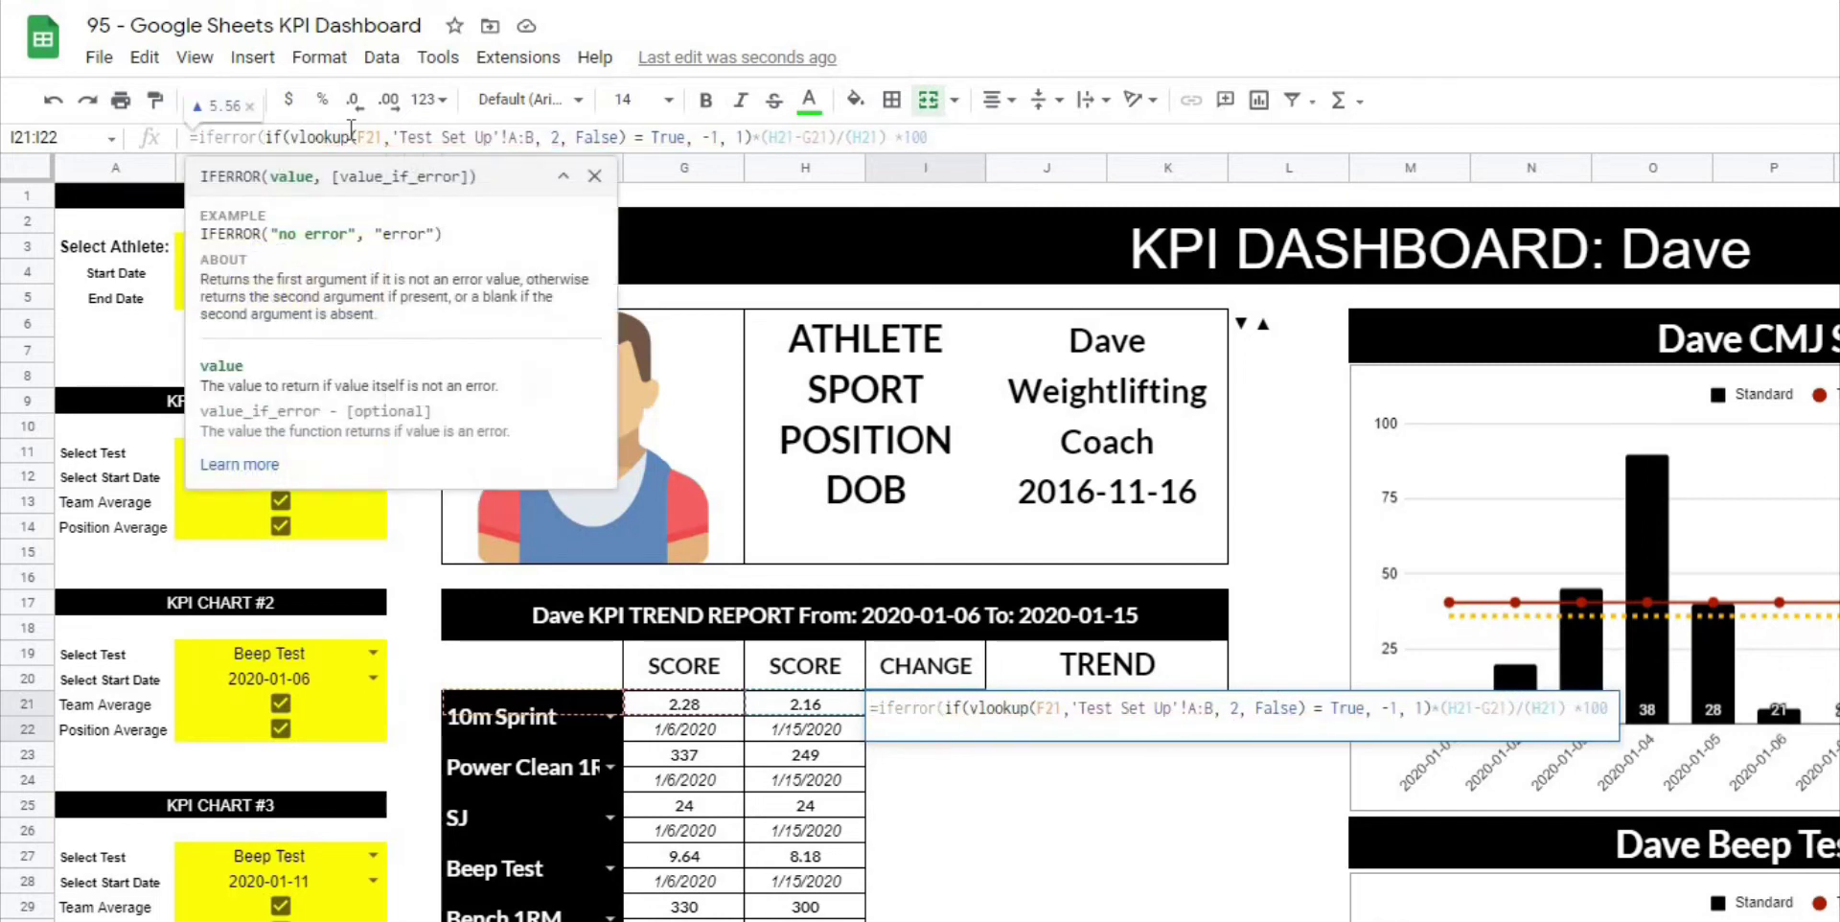
click(946, 139)
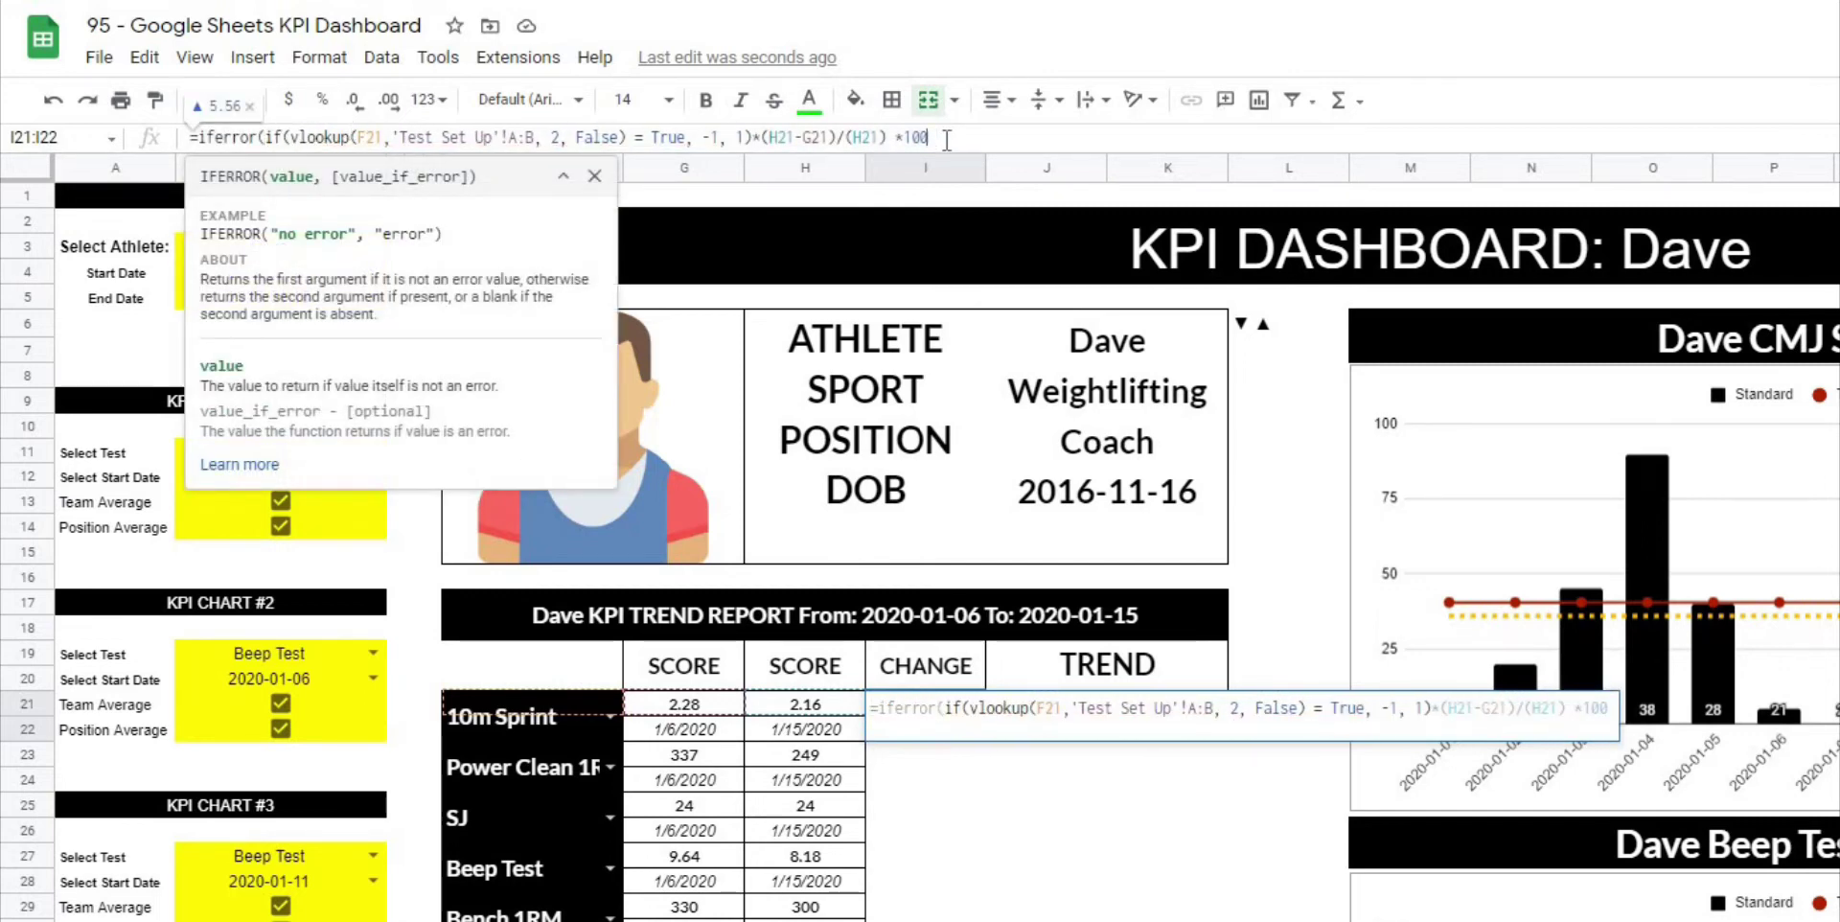
text(, )
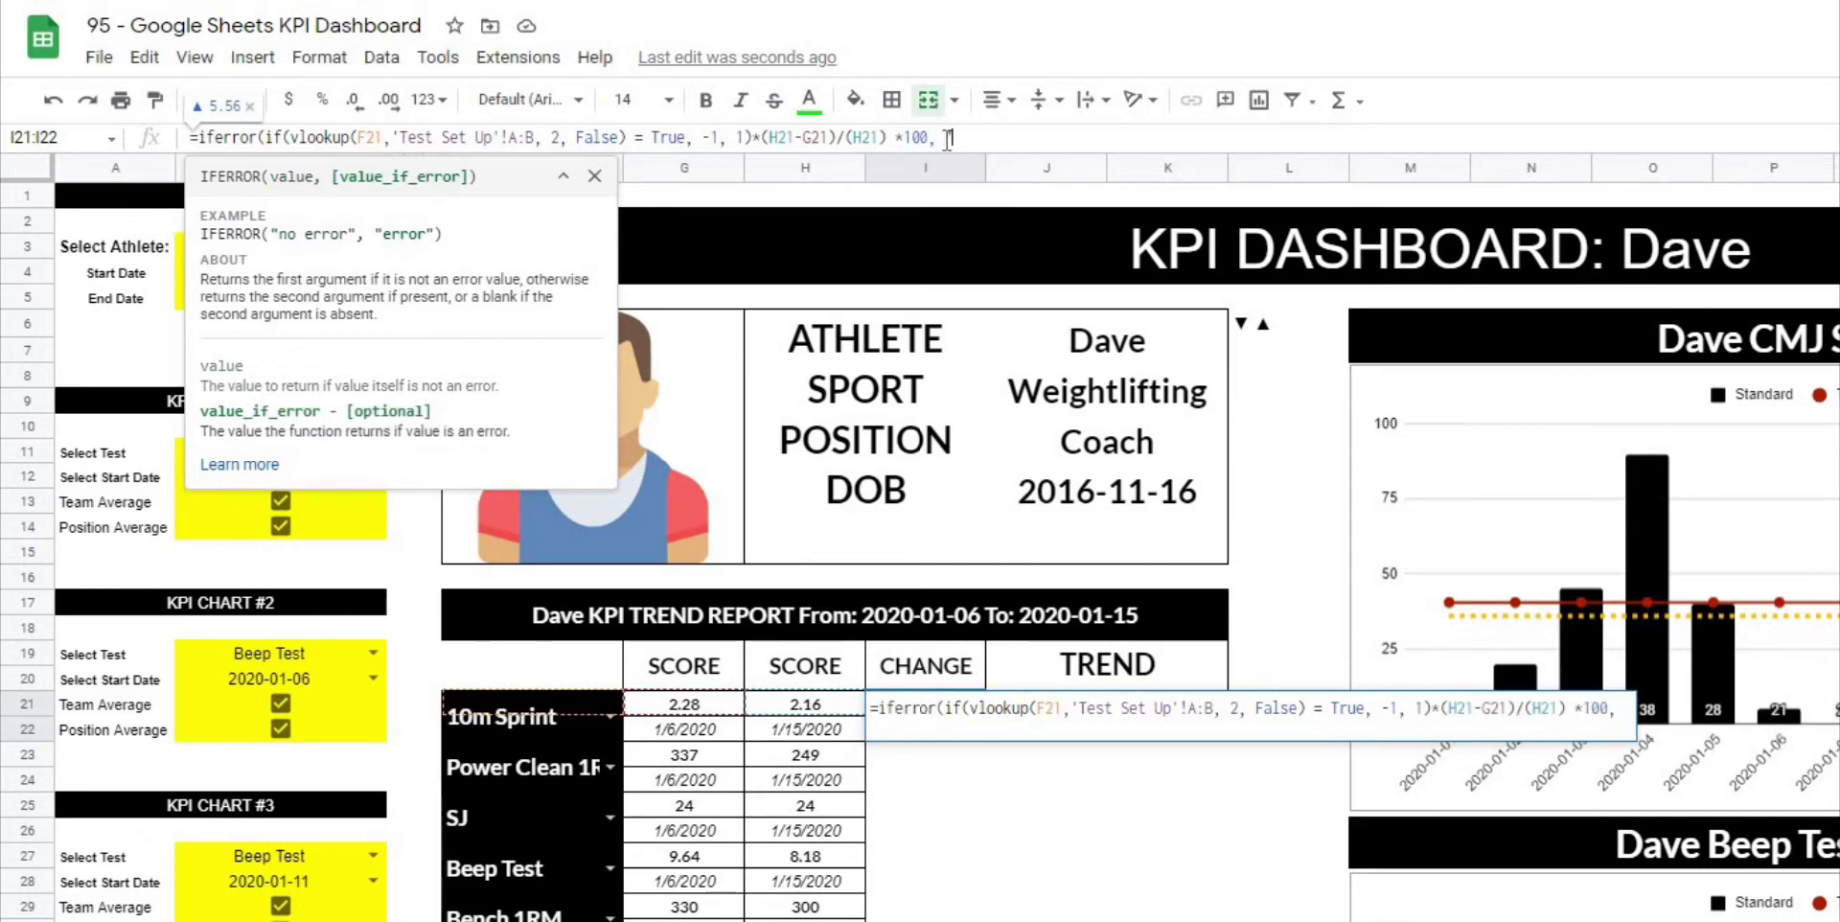
text("No Test"))
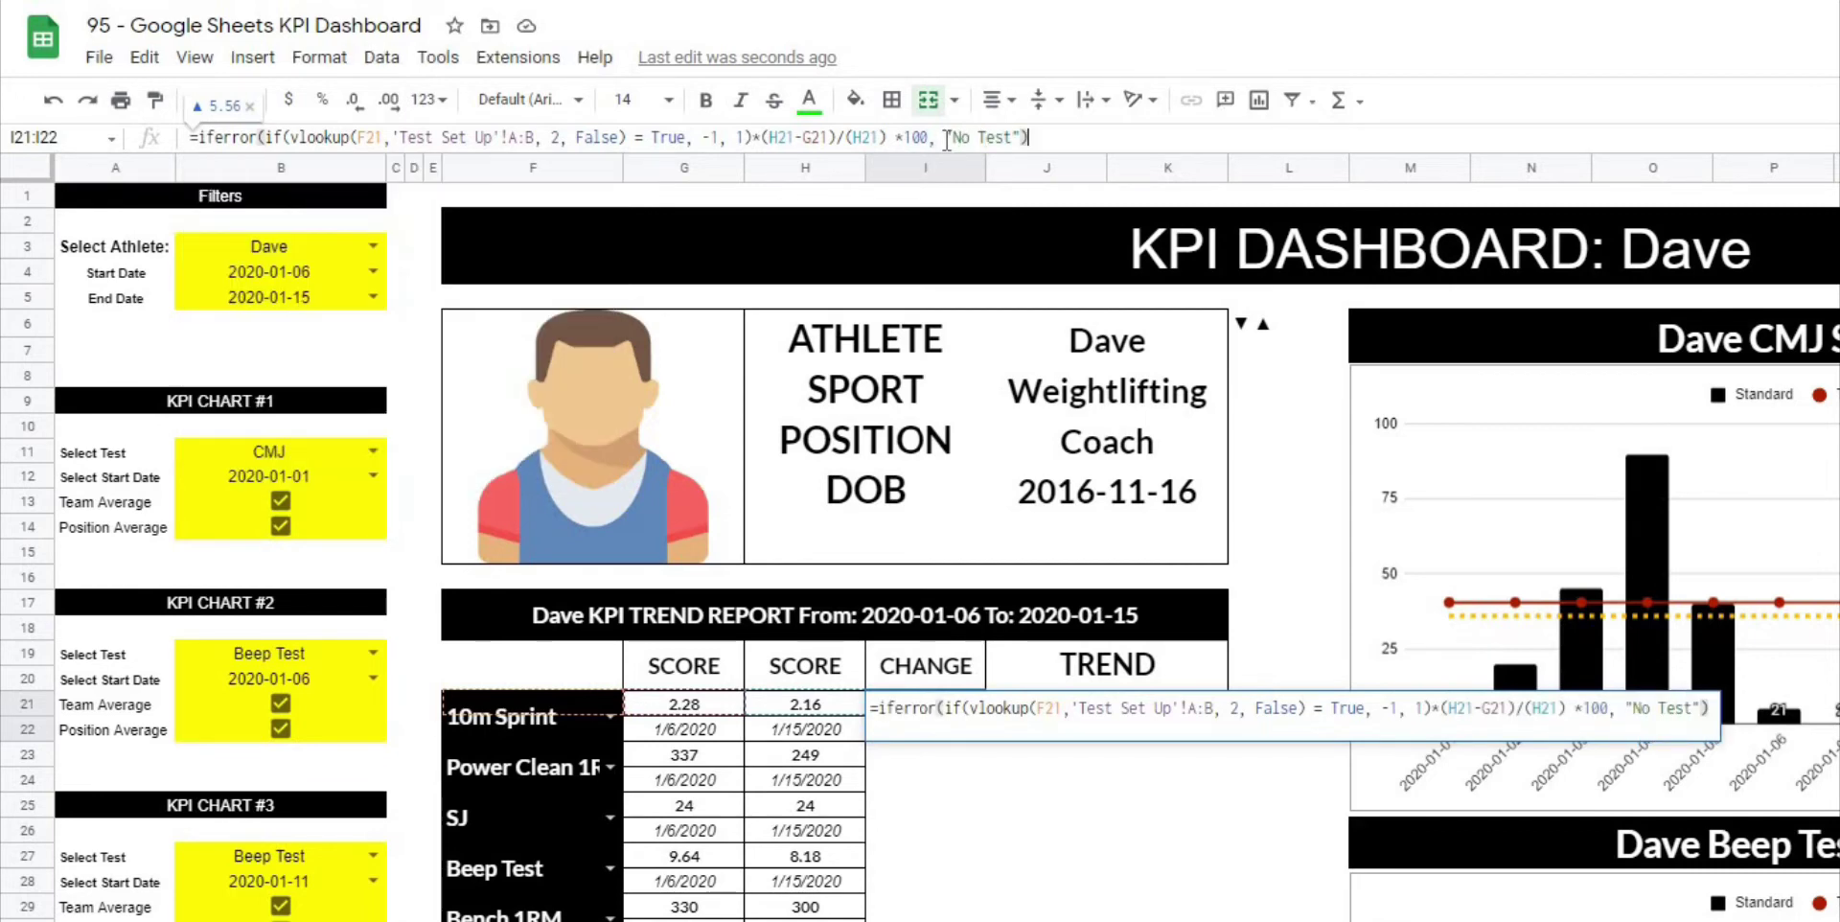
key(Return)
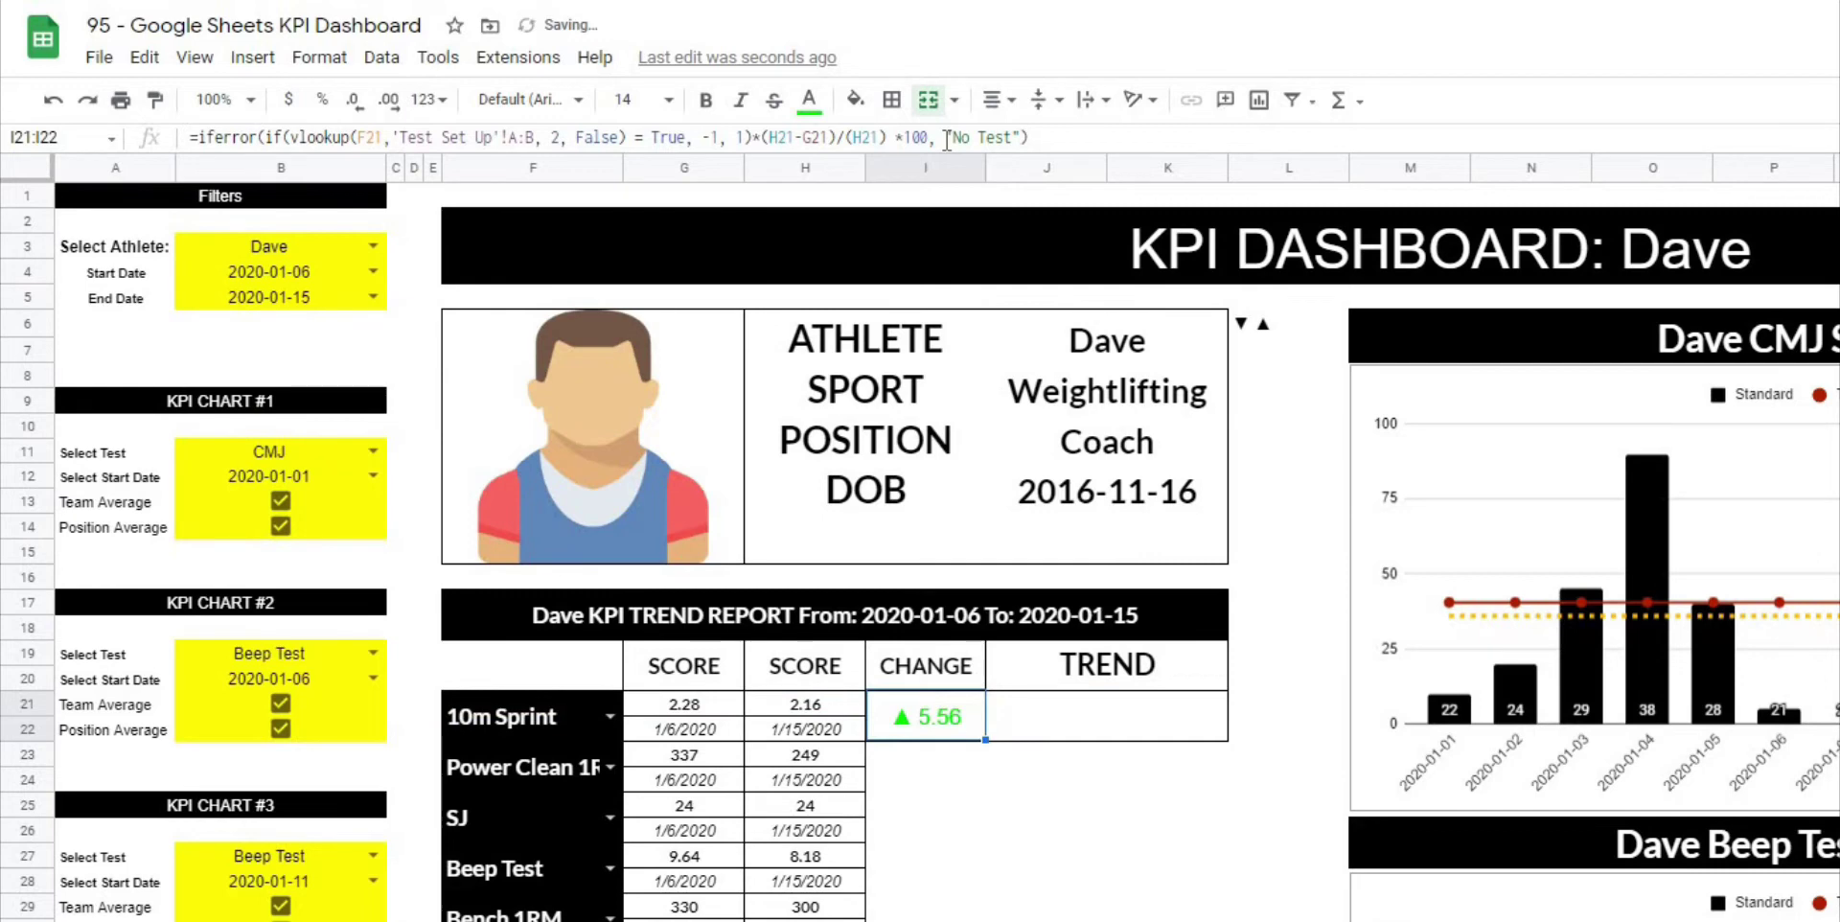
click(1209, 807)
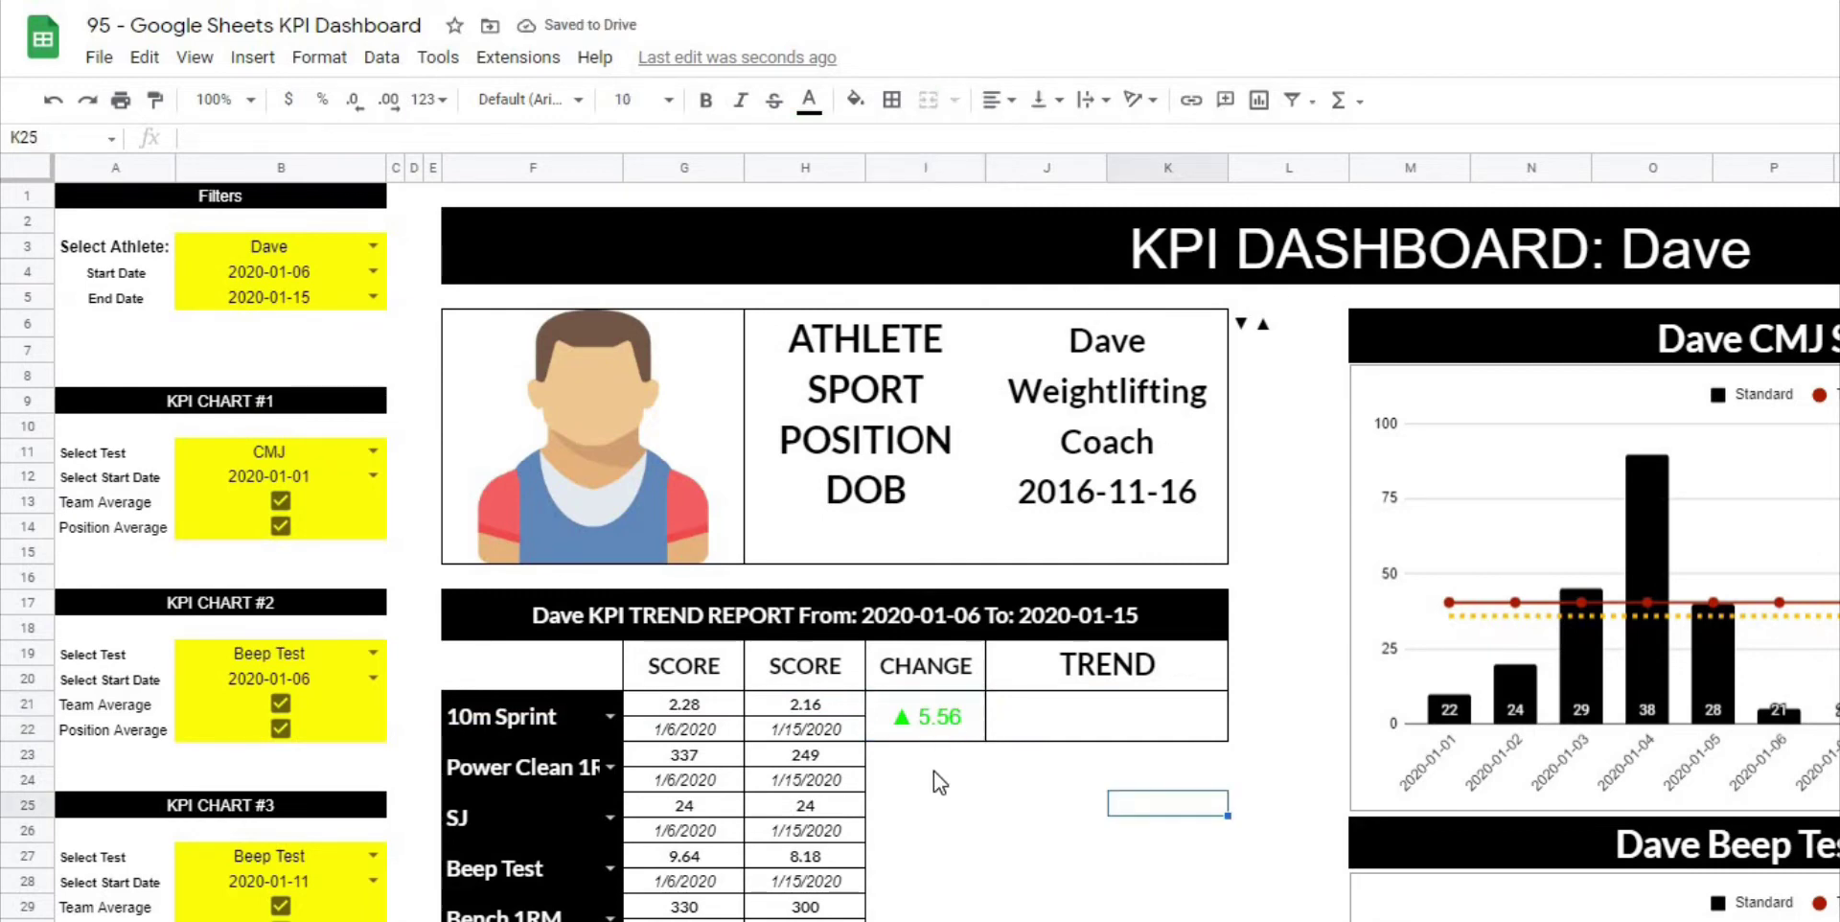
Clear the second 10m Sprint score in H21 to test the CHANGE cell's error handling, and undo the deletion.
click(815, 707)
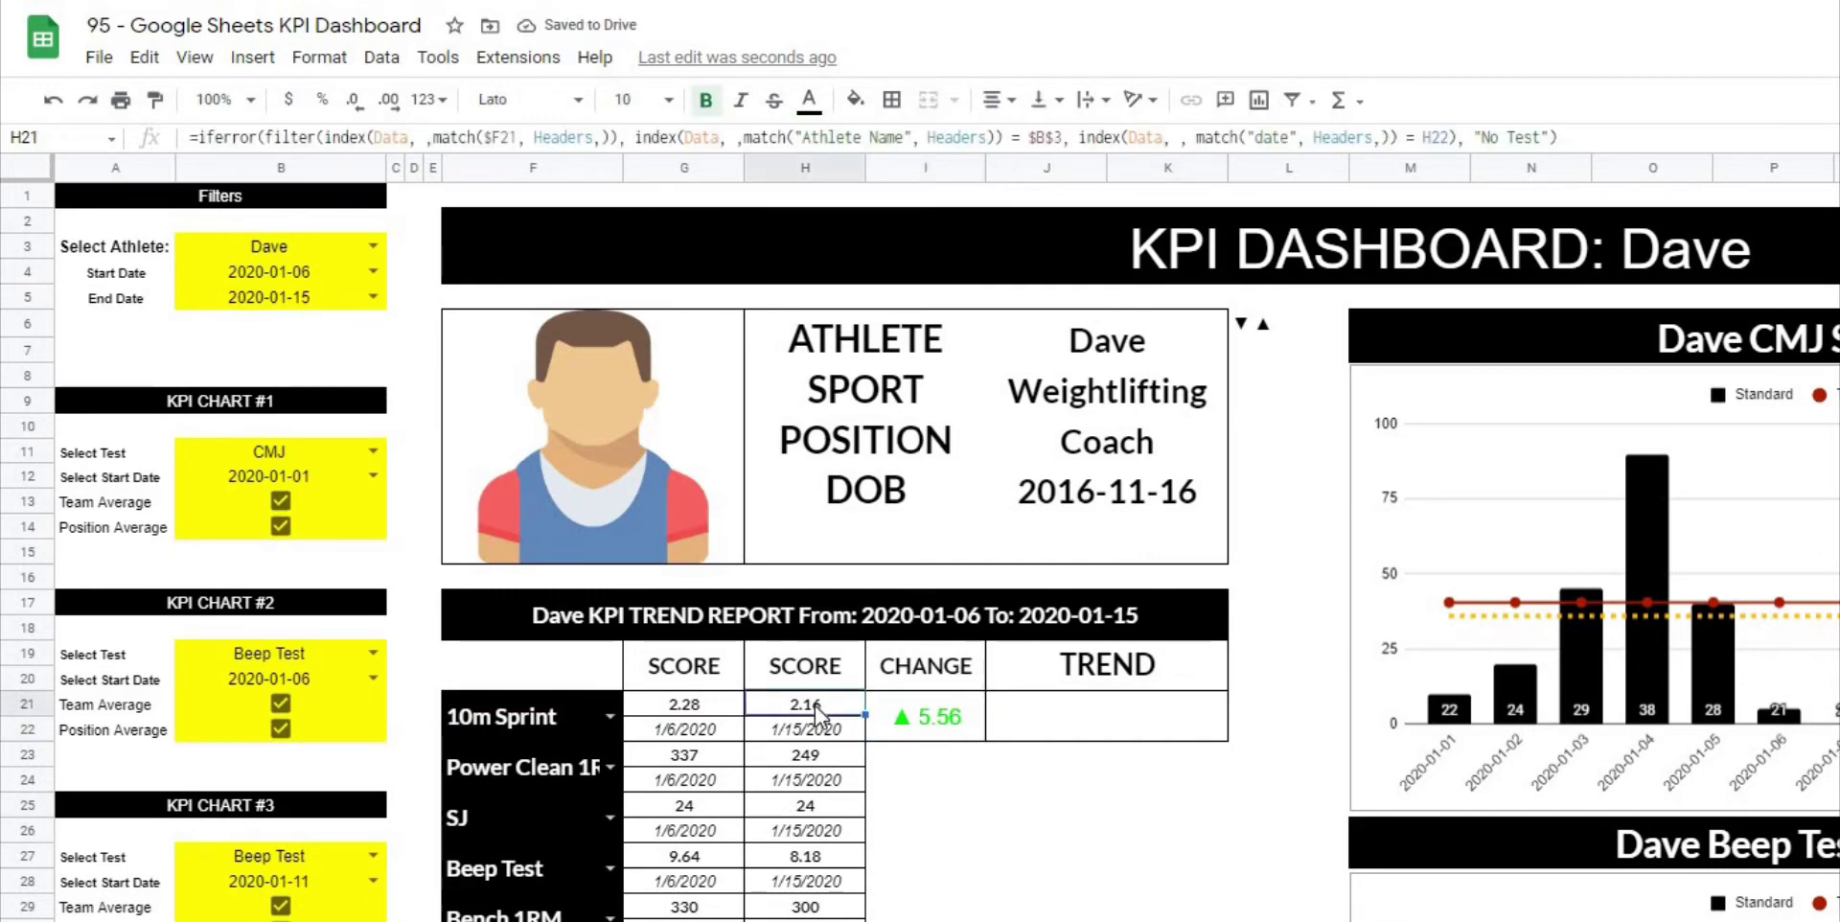
key(Delete)
click(904, 740)
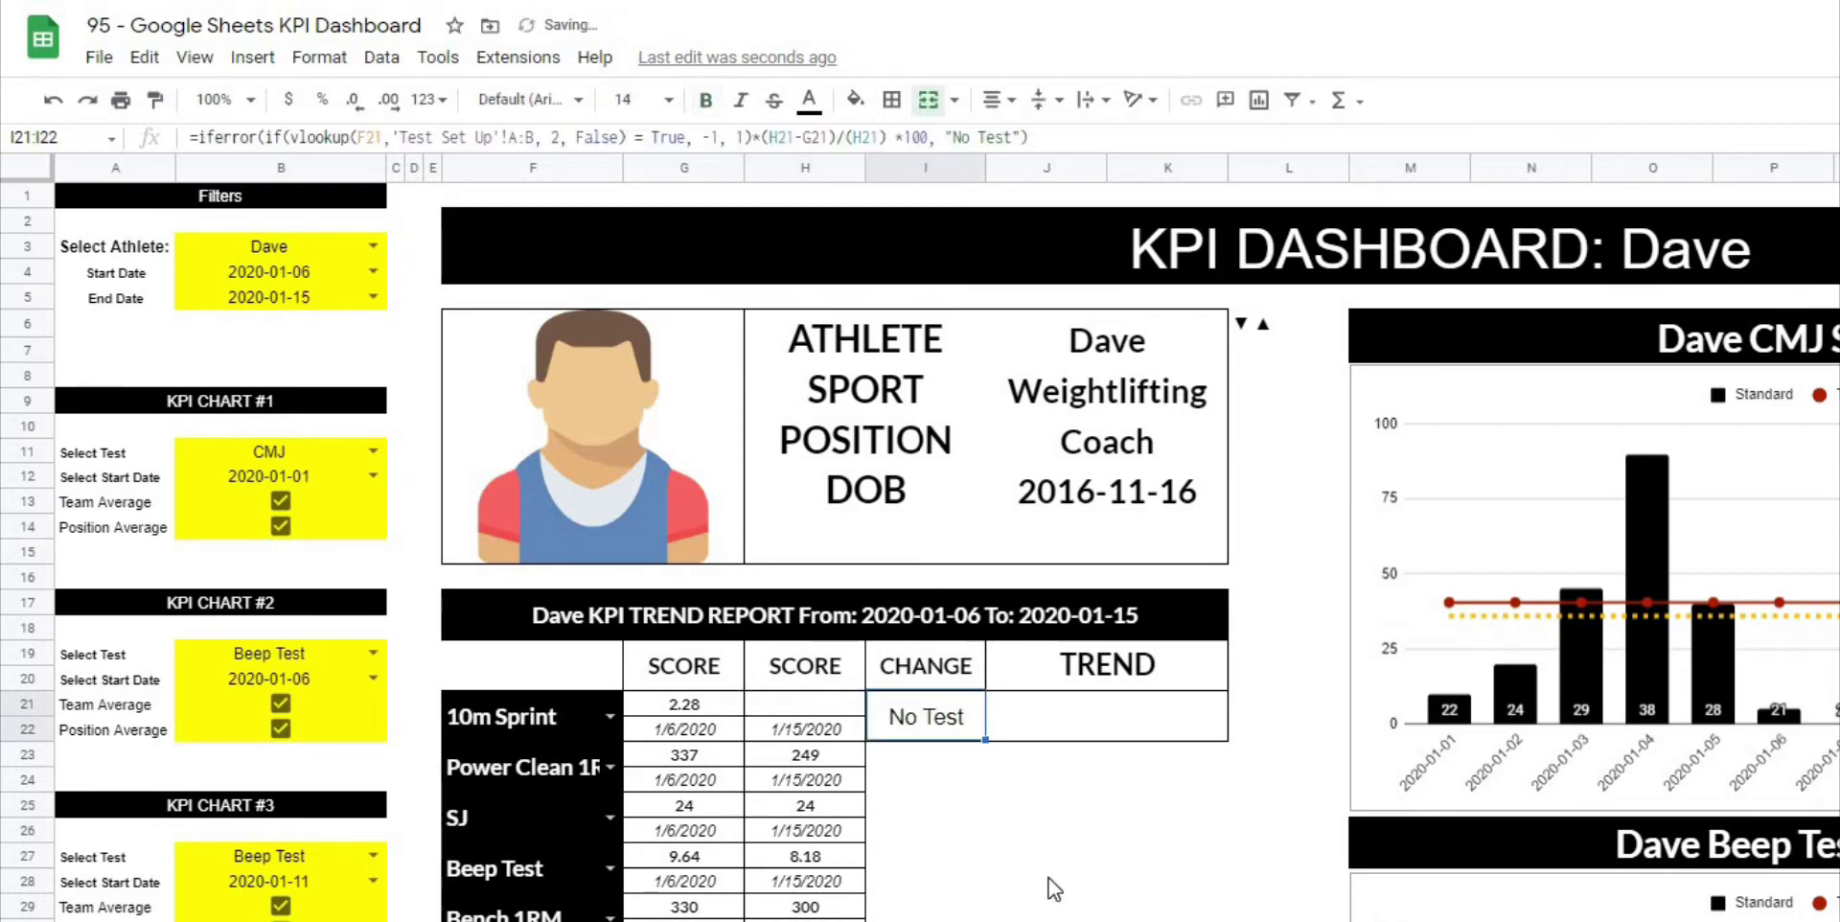
key(ctrl+z)
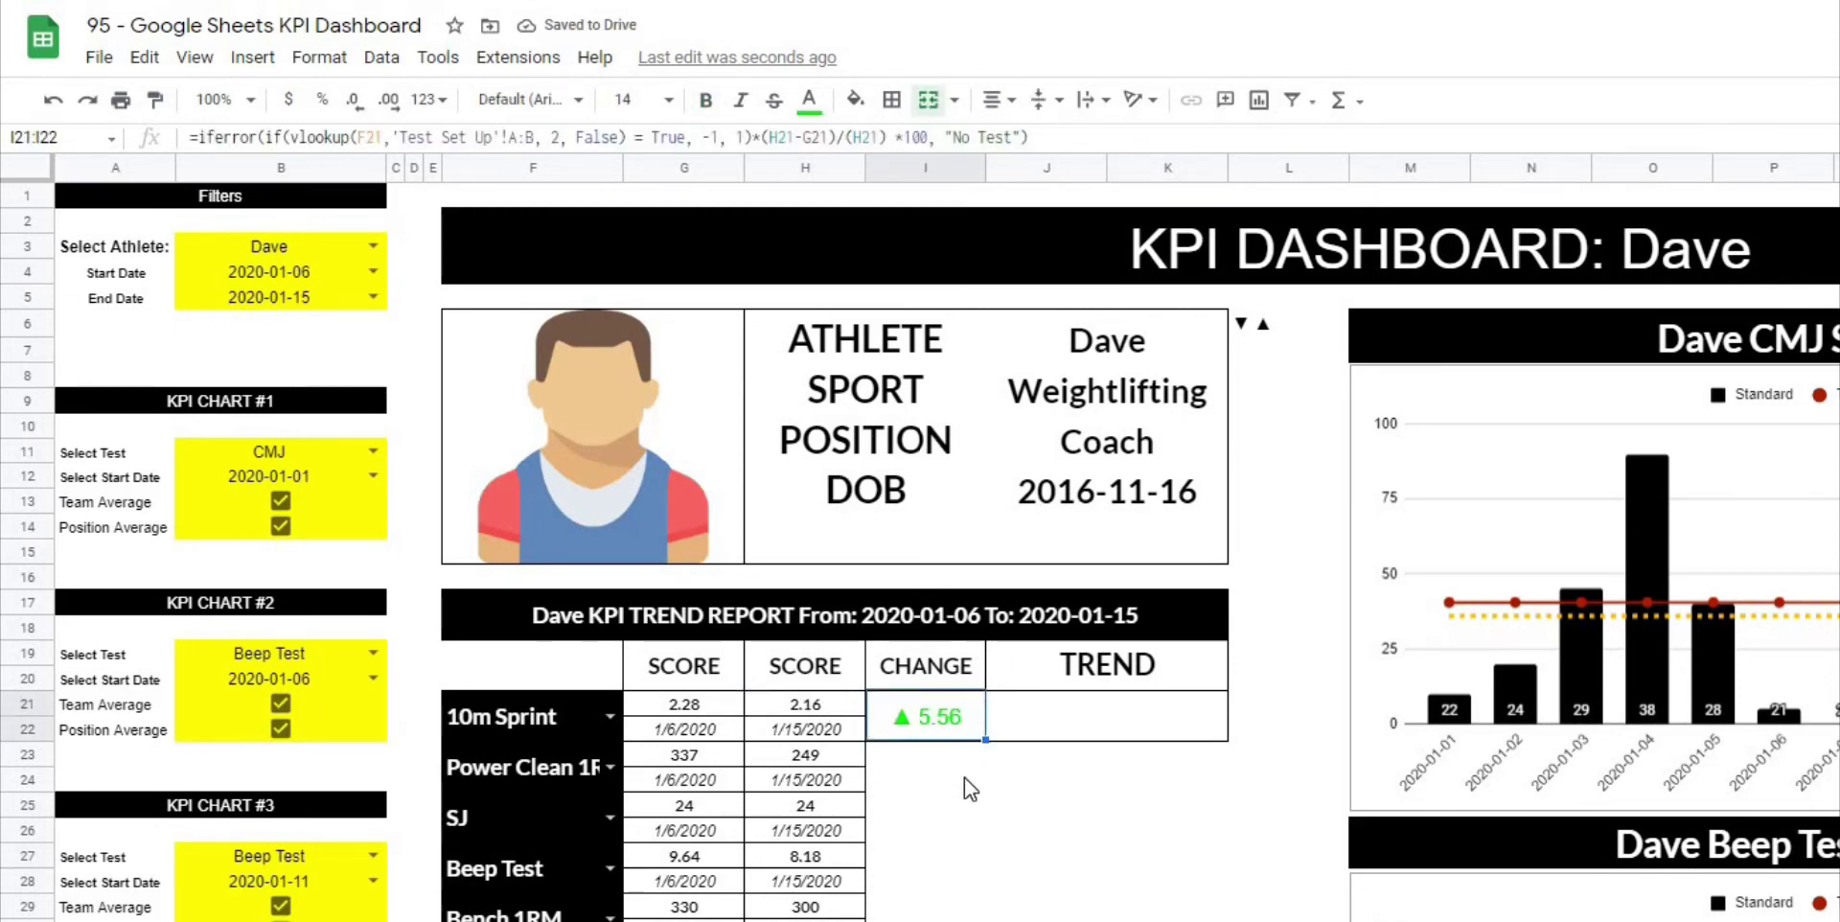
Enlarge the formula bar and begin the 10m Sprint TREND cell's formula with =sparkline(filter(, collapsing the function help.
click(1022, 719)
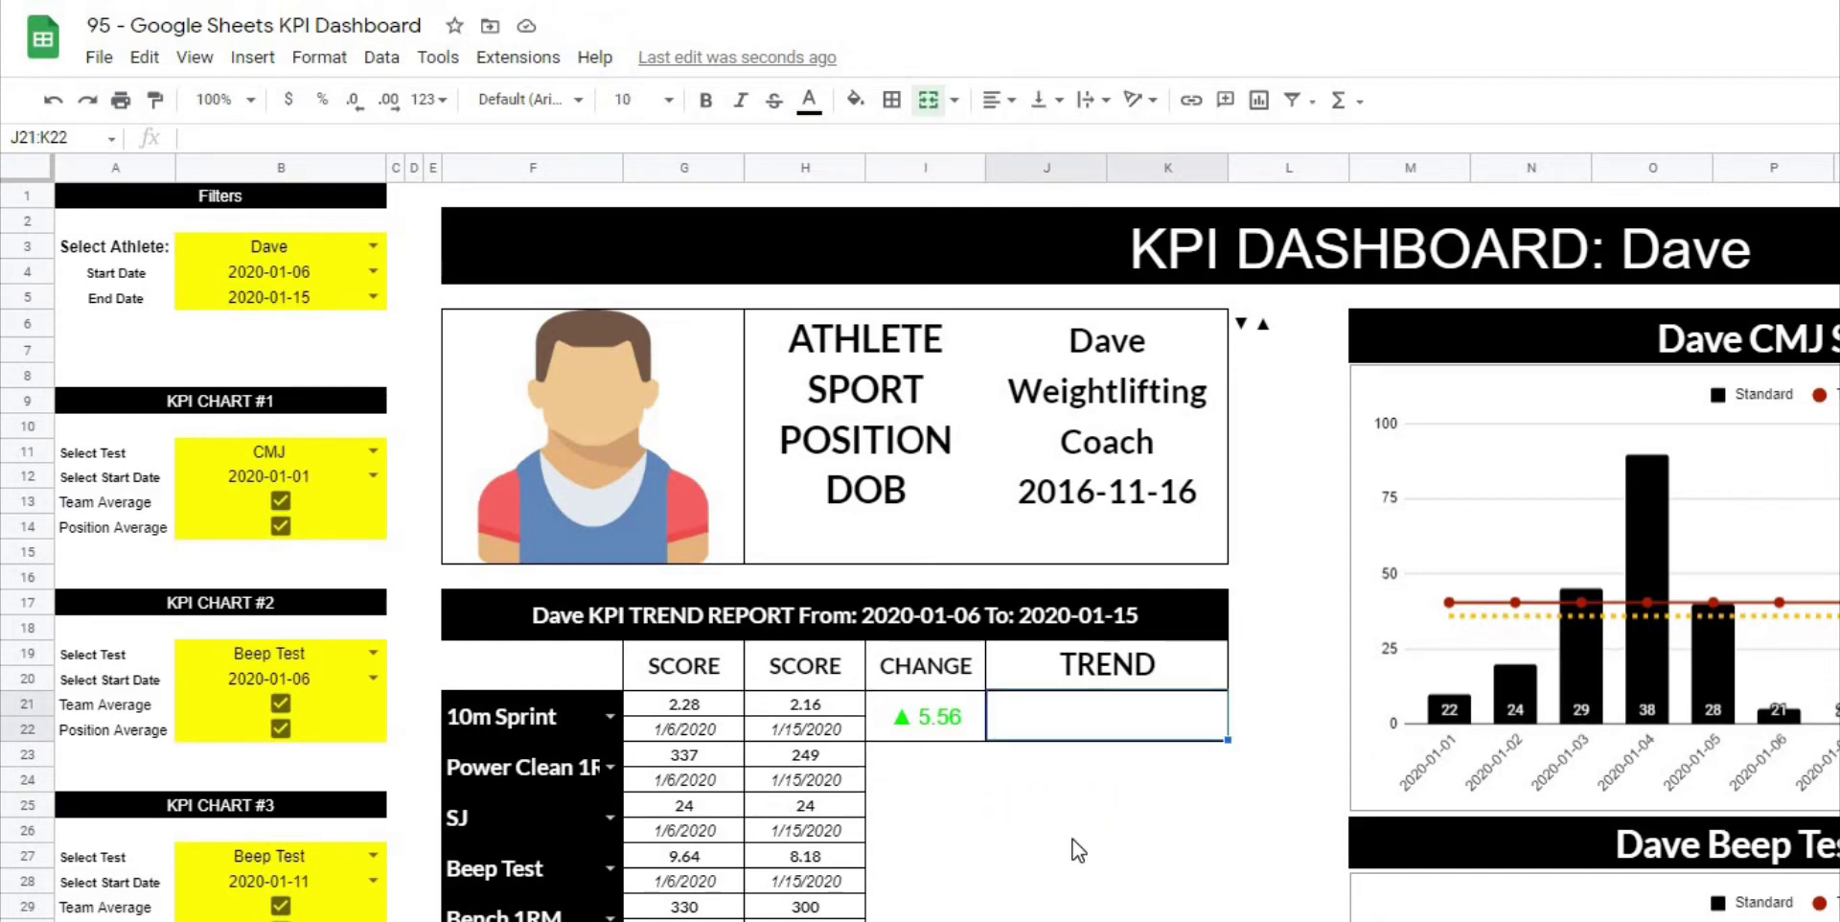
click(1054, 762)
click(1039, 716)
drag(506, 155, 520, 242)
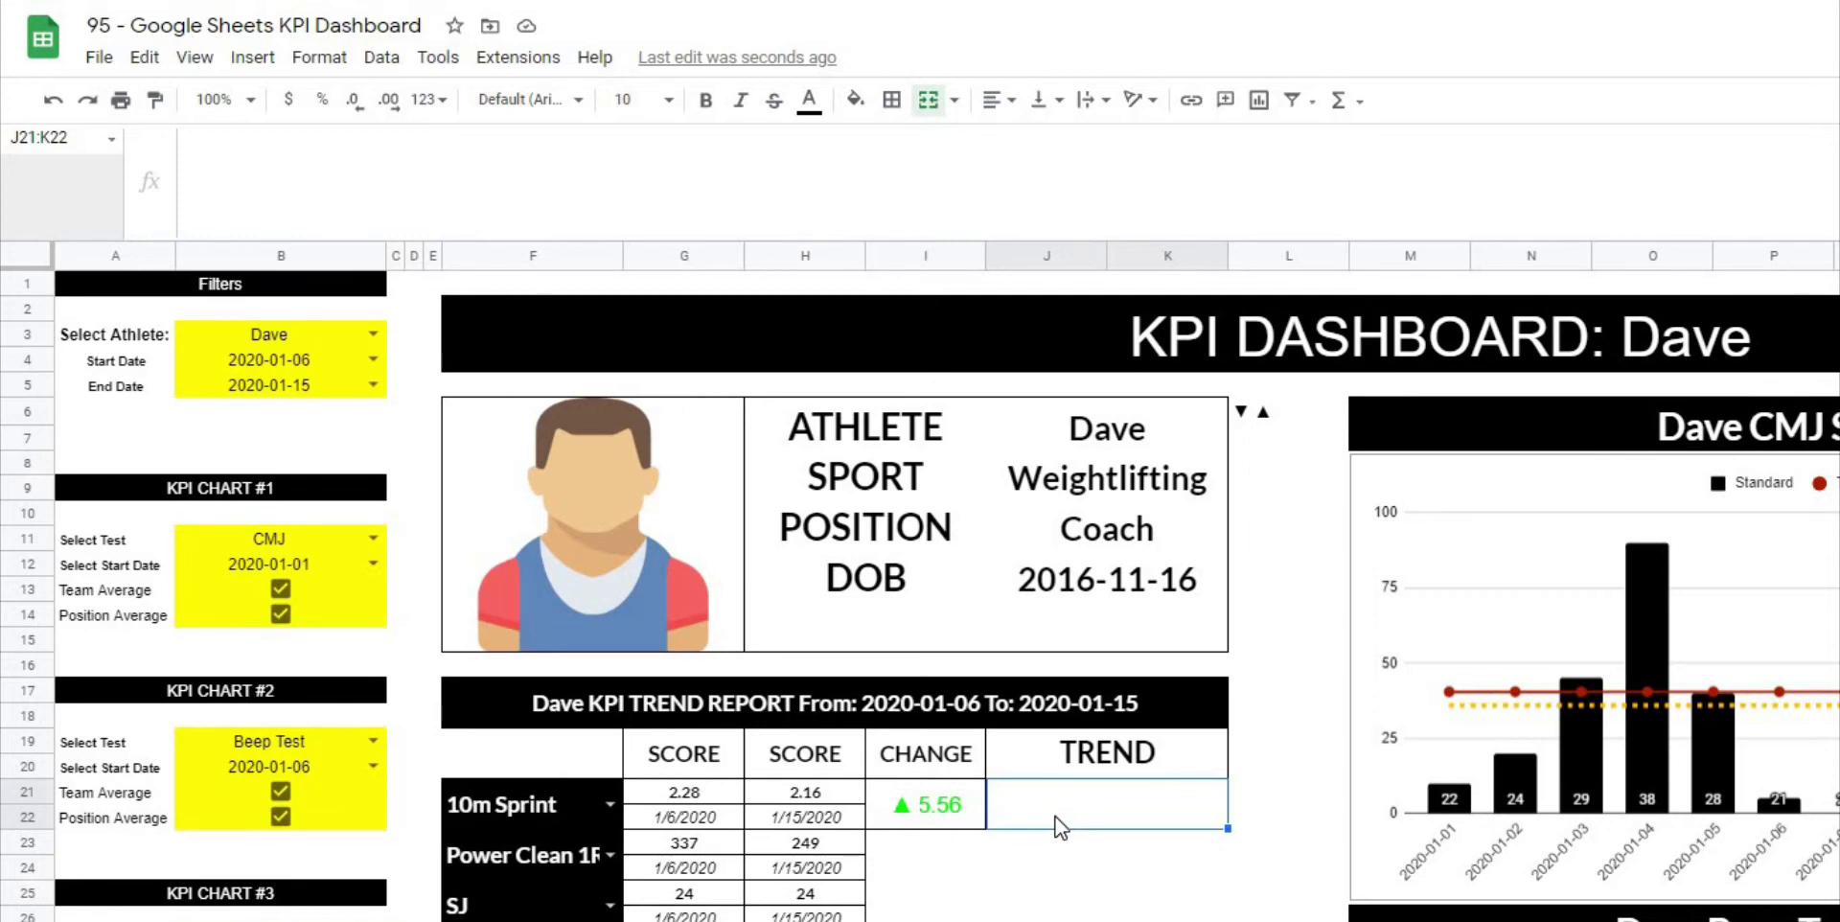
double_click(1005, 792)
click(466, 176)
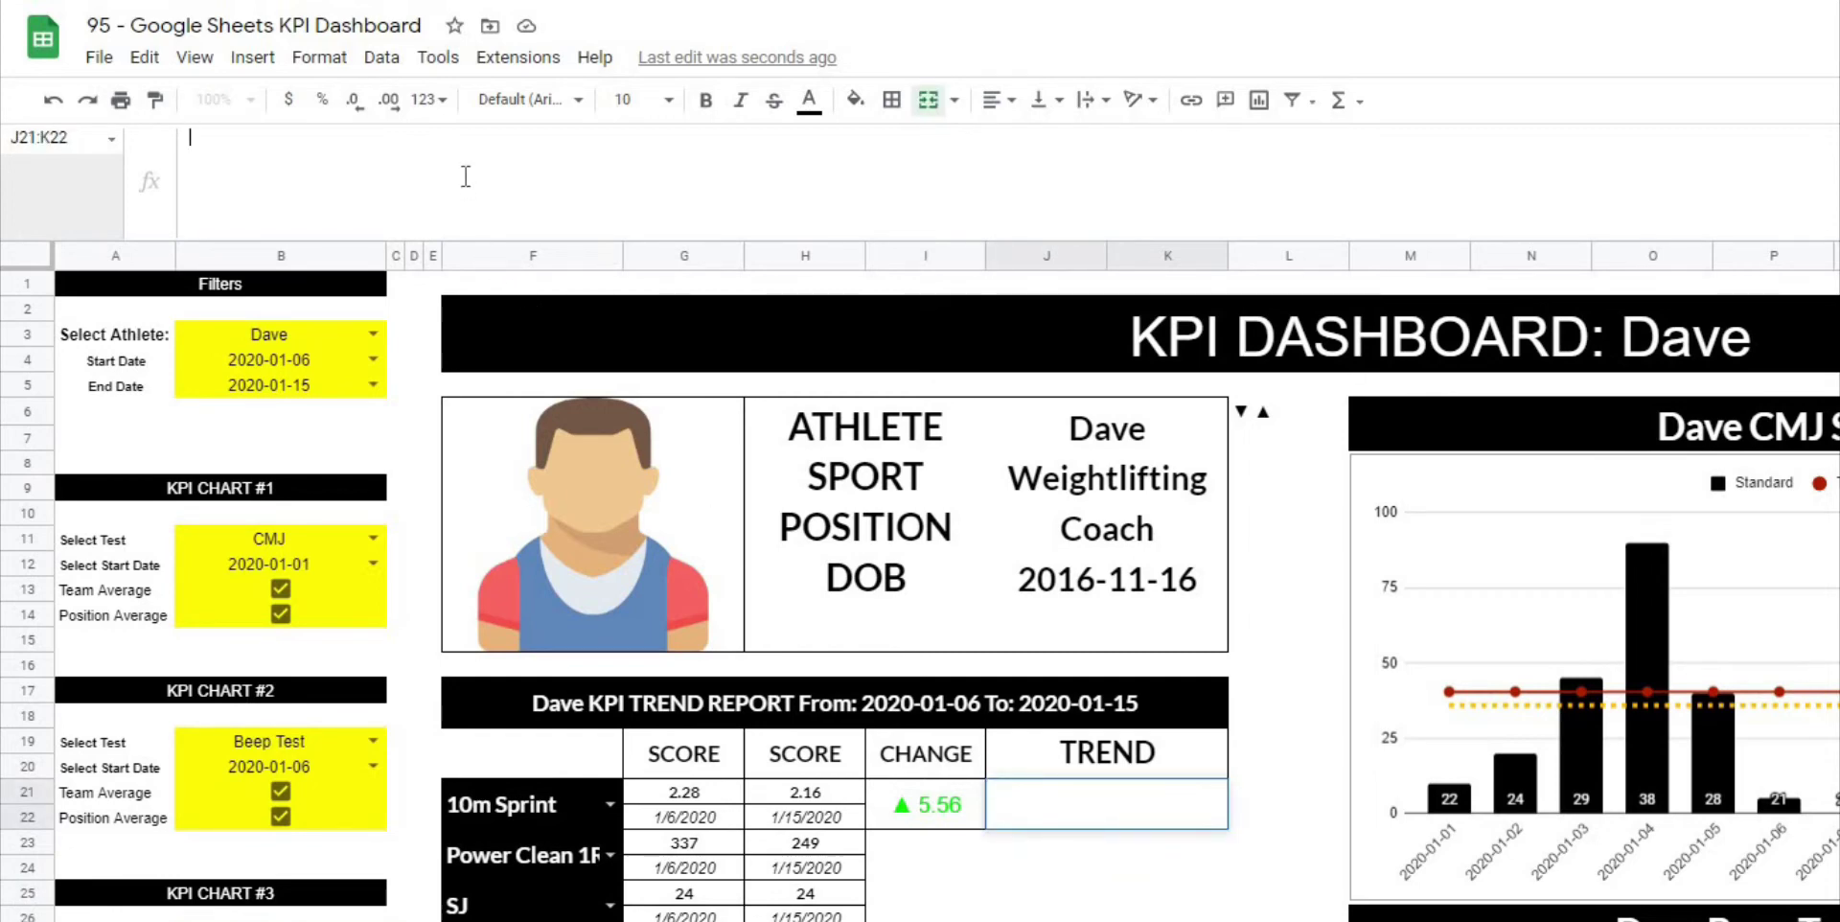
text(=sparkline()
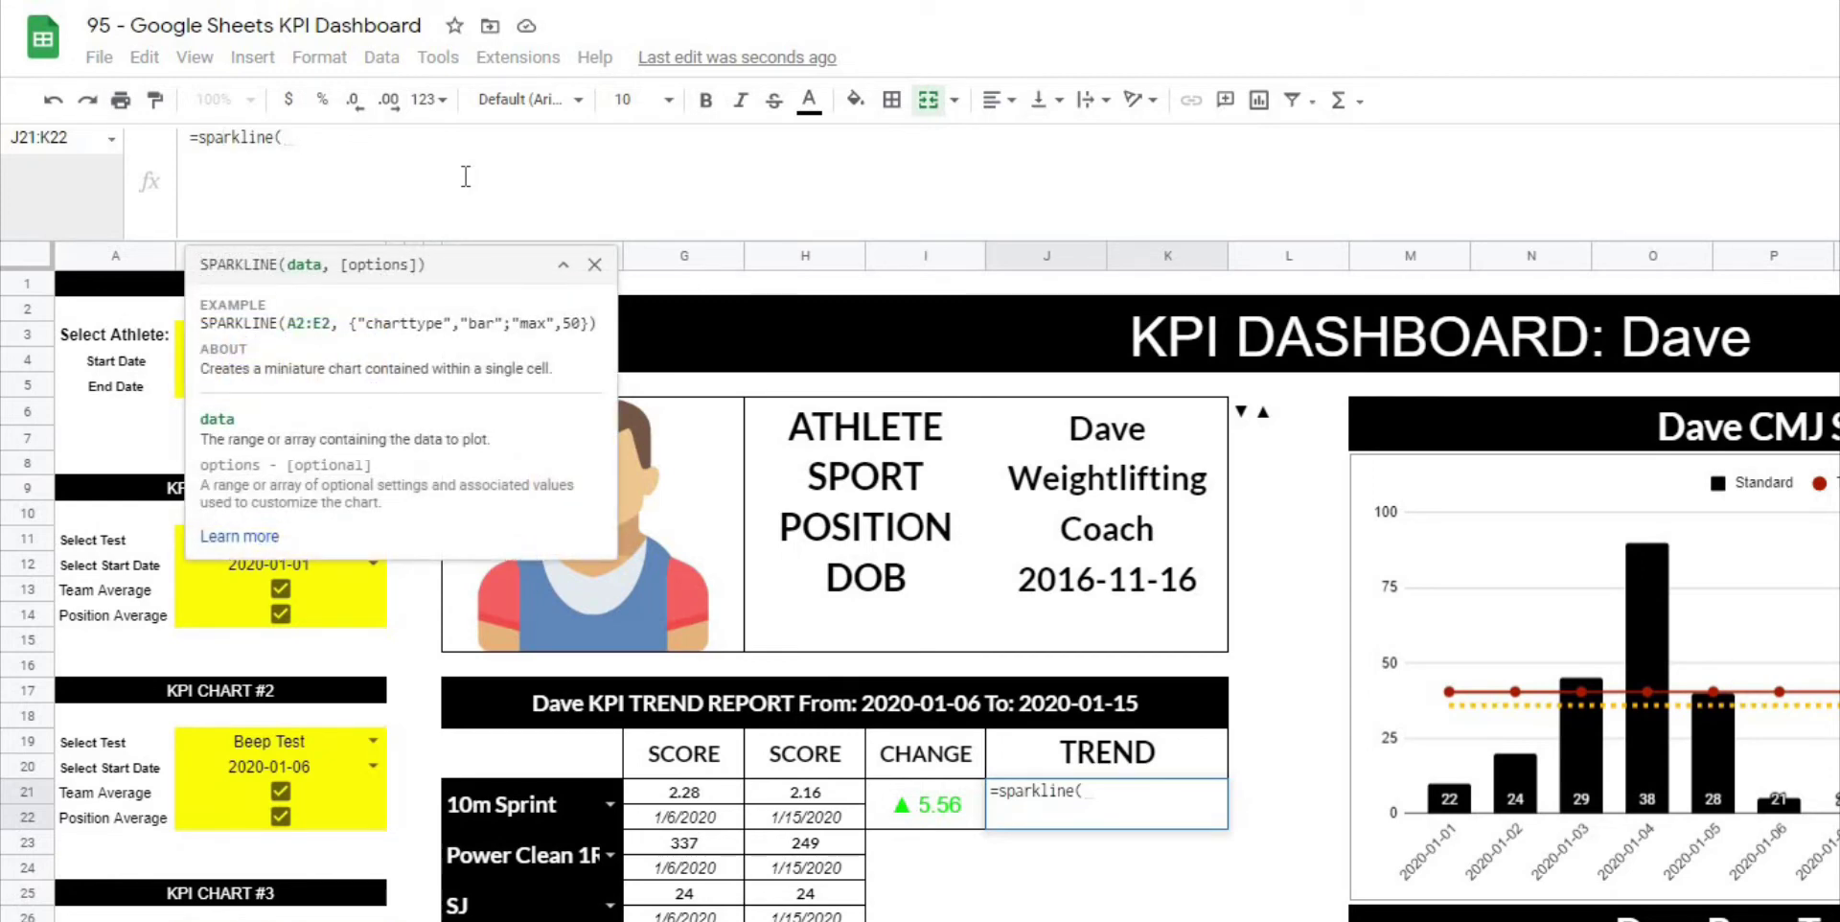
text(filter()
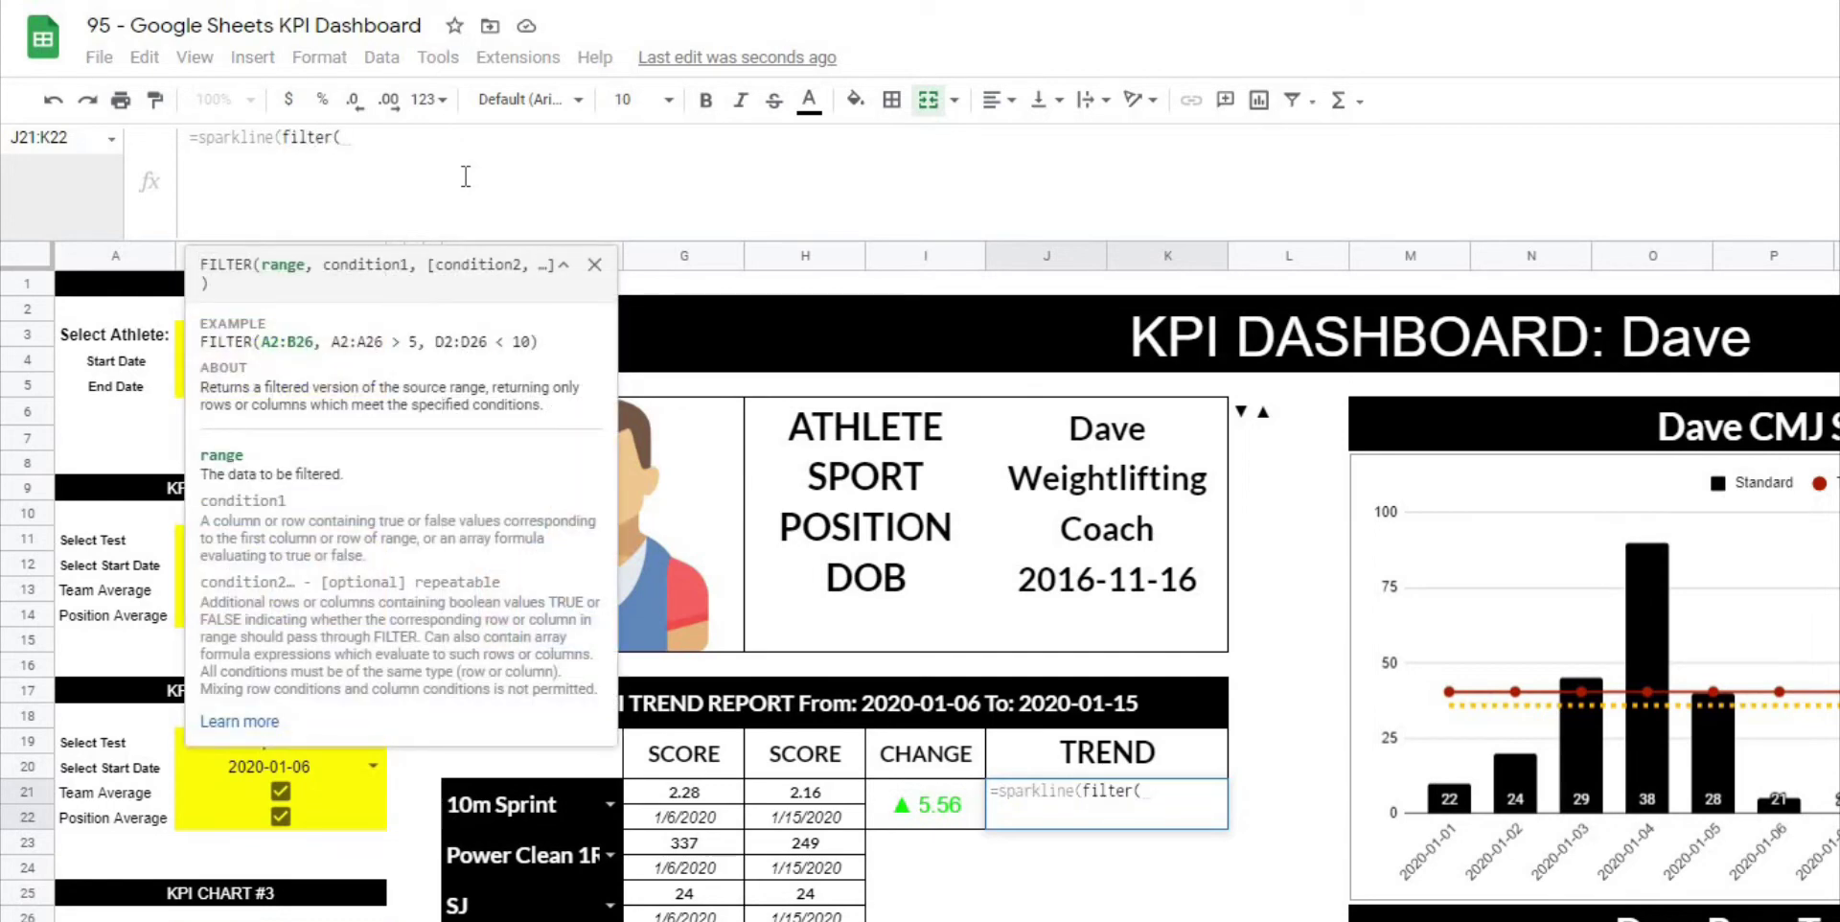
click(564, 264)
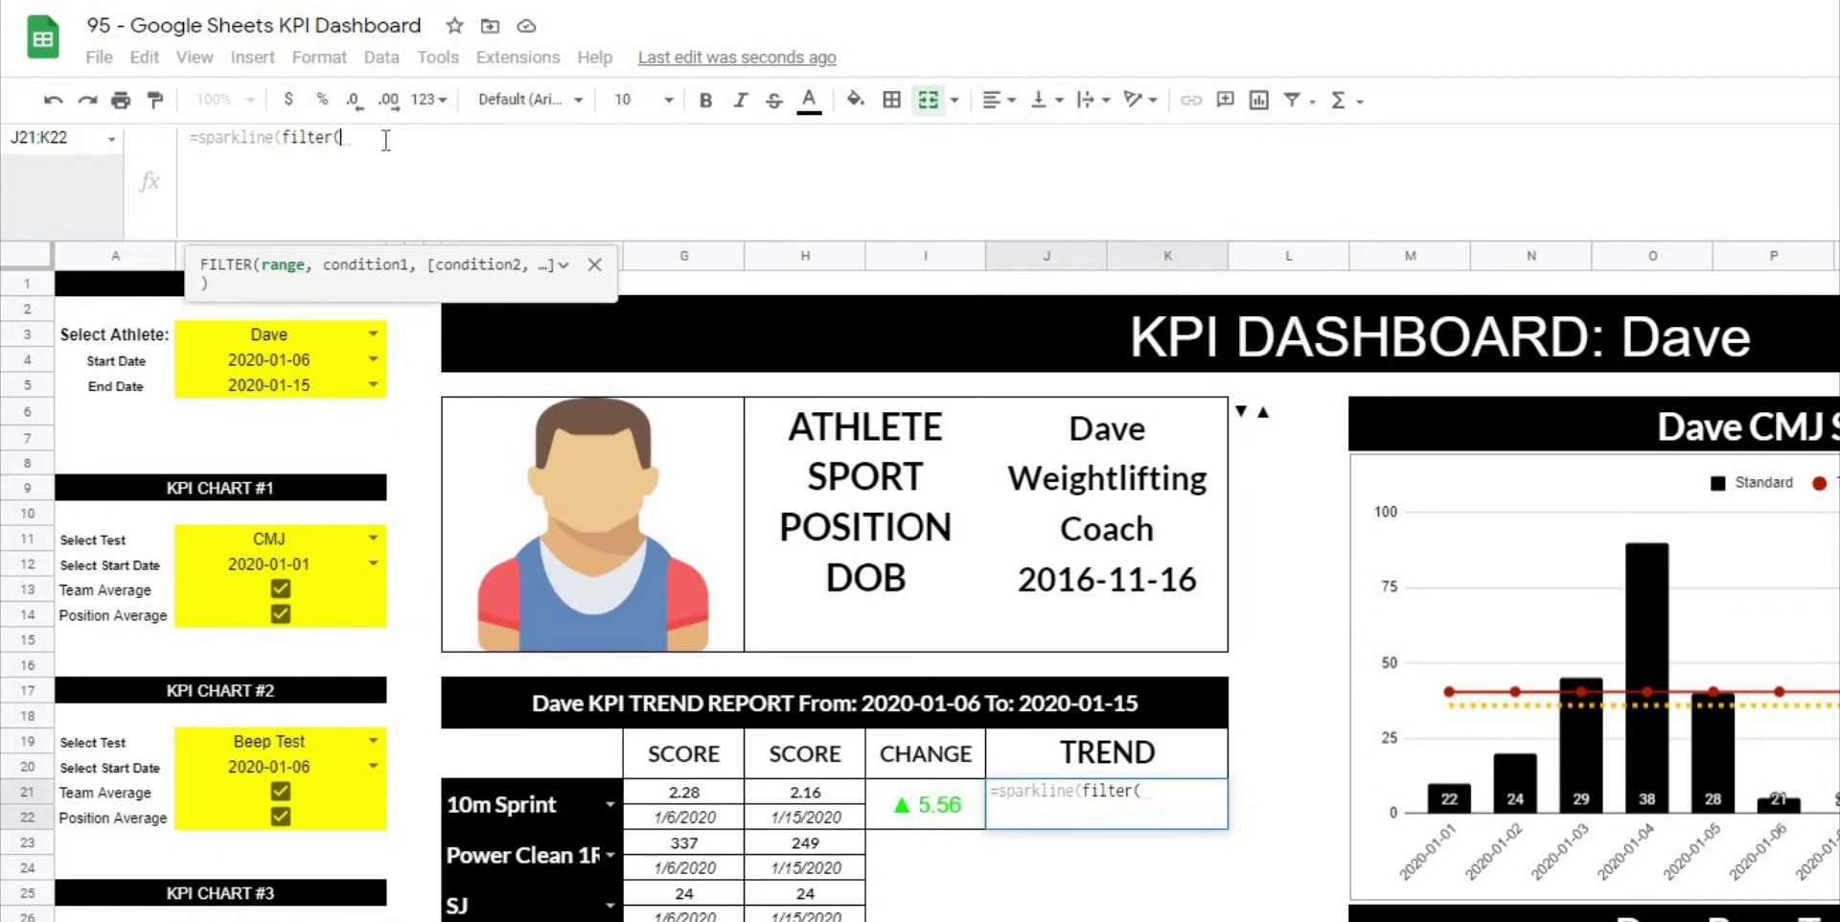
Enter index(Data,,match(F21, Headers,)) as the filter range, close both functions, and add a line break before the closing brackets.
text(index()
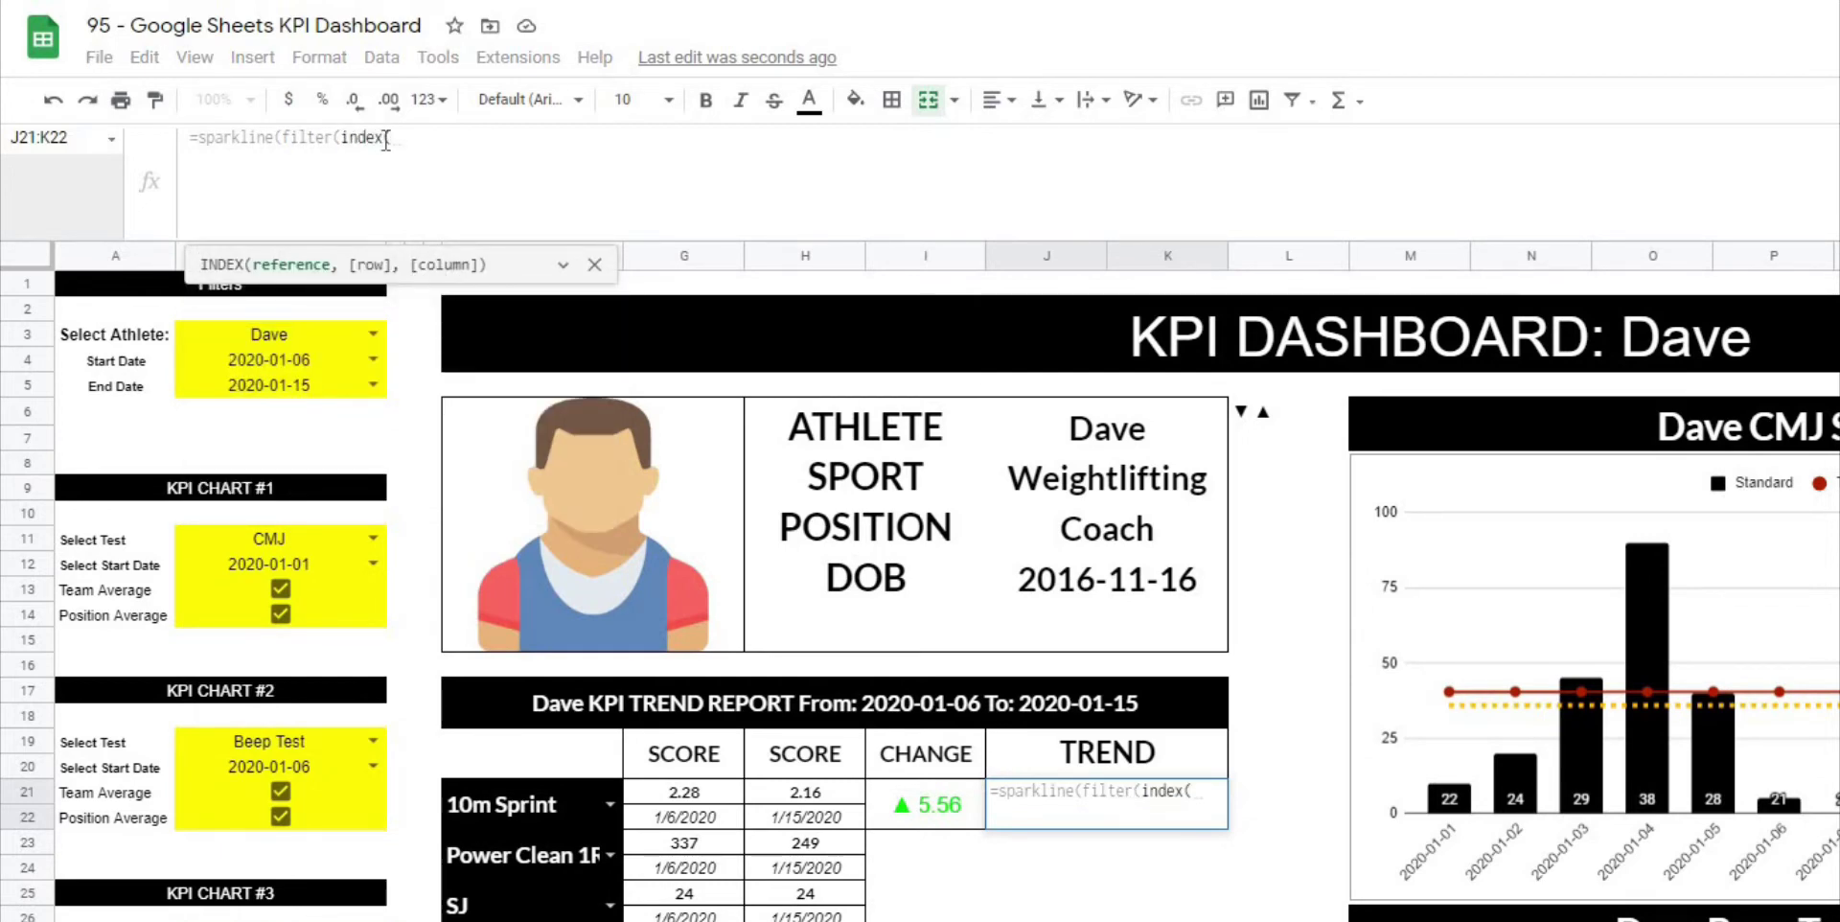
text(Data,,match()
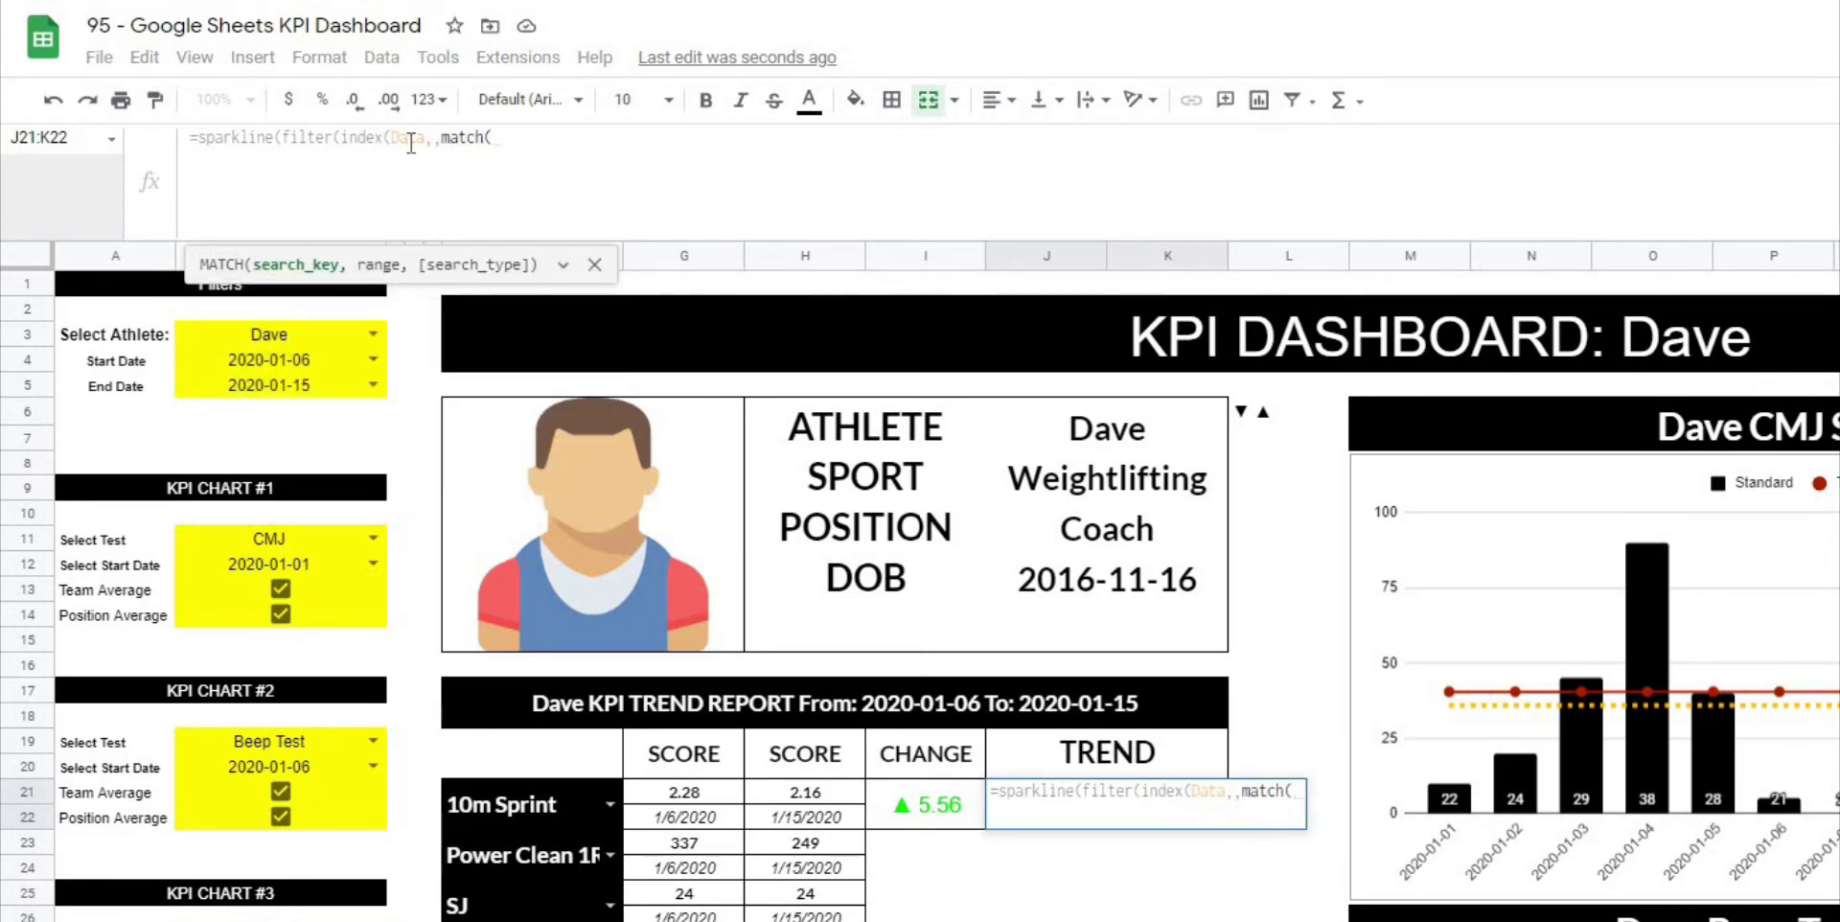
click(490, 794)
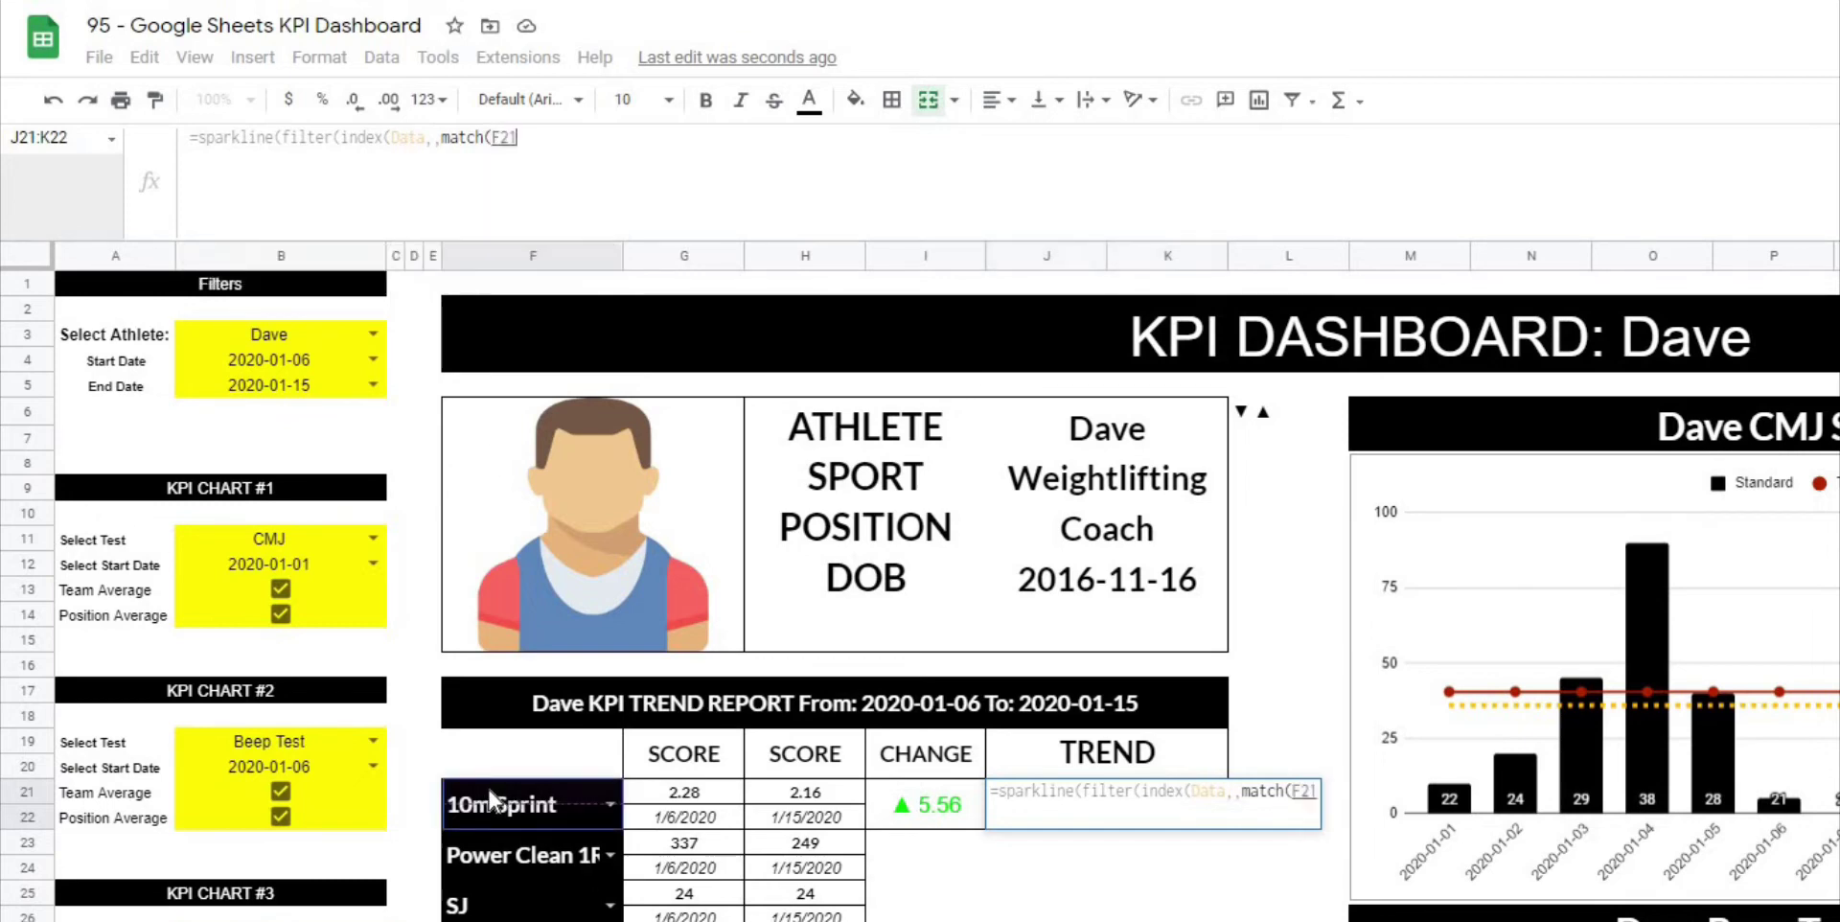
text(, Heade)
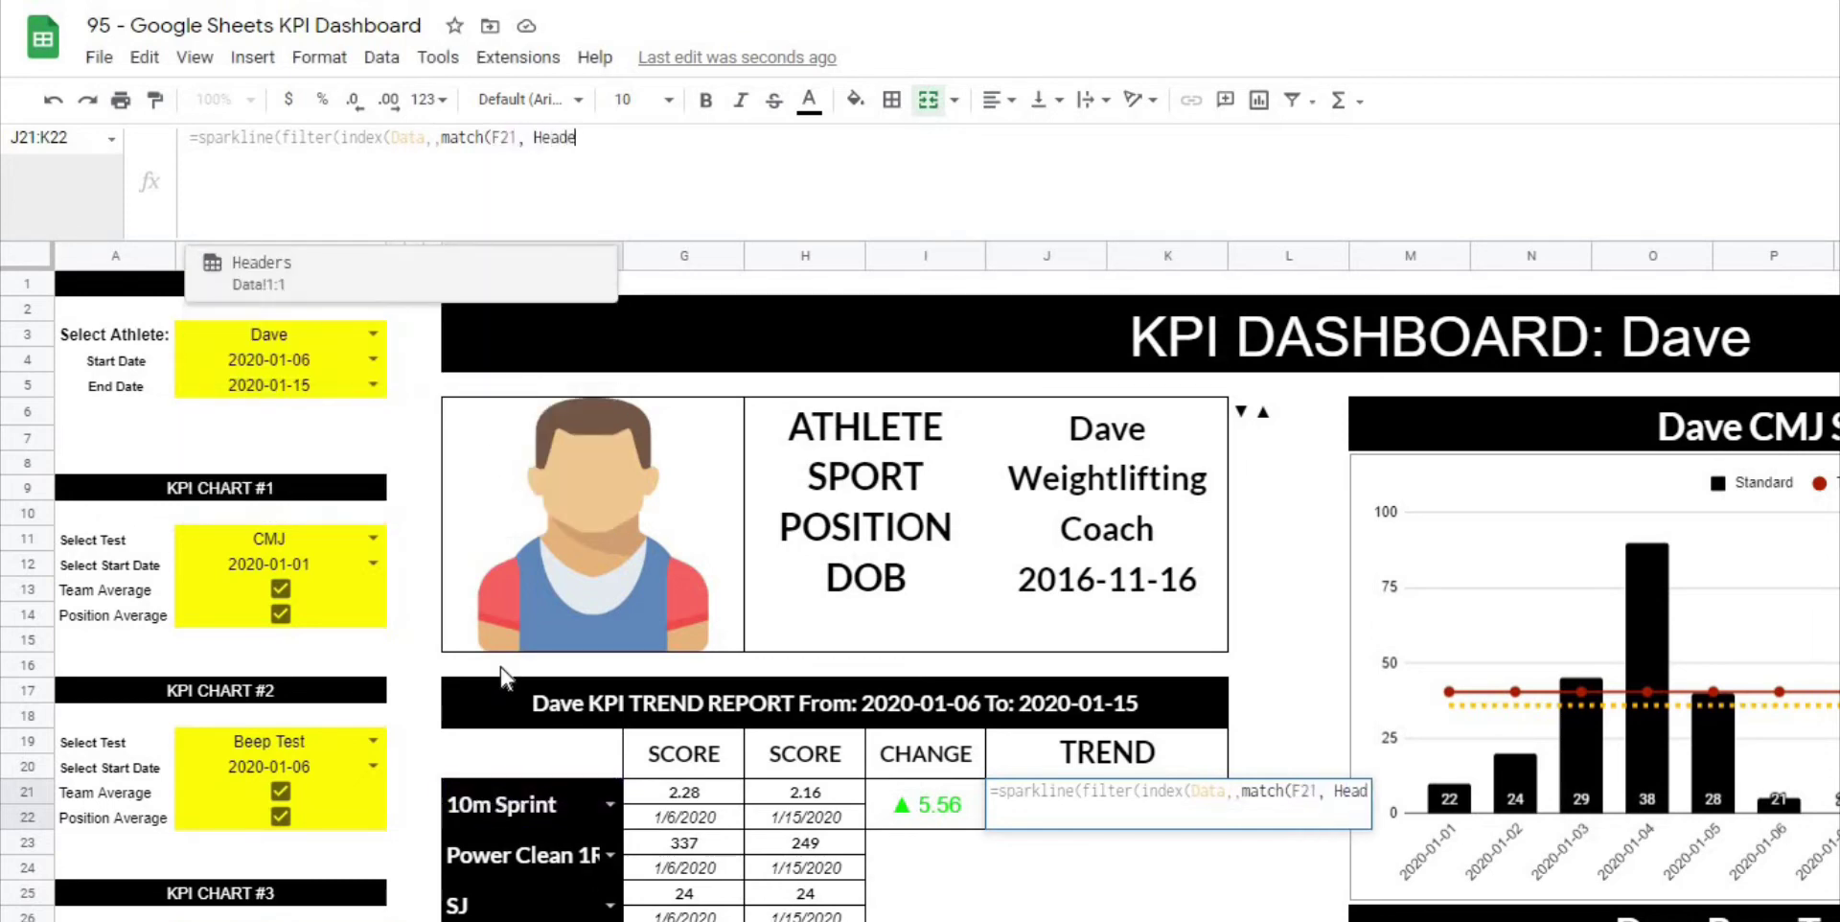
key(Tab)
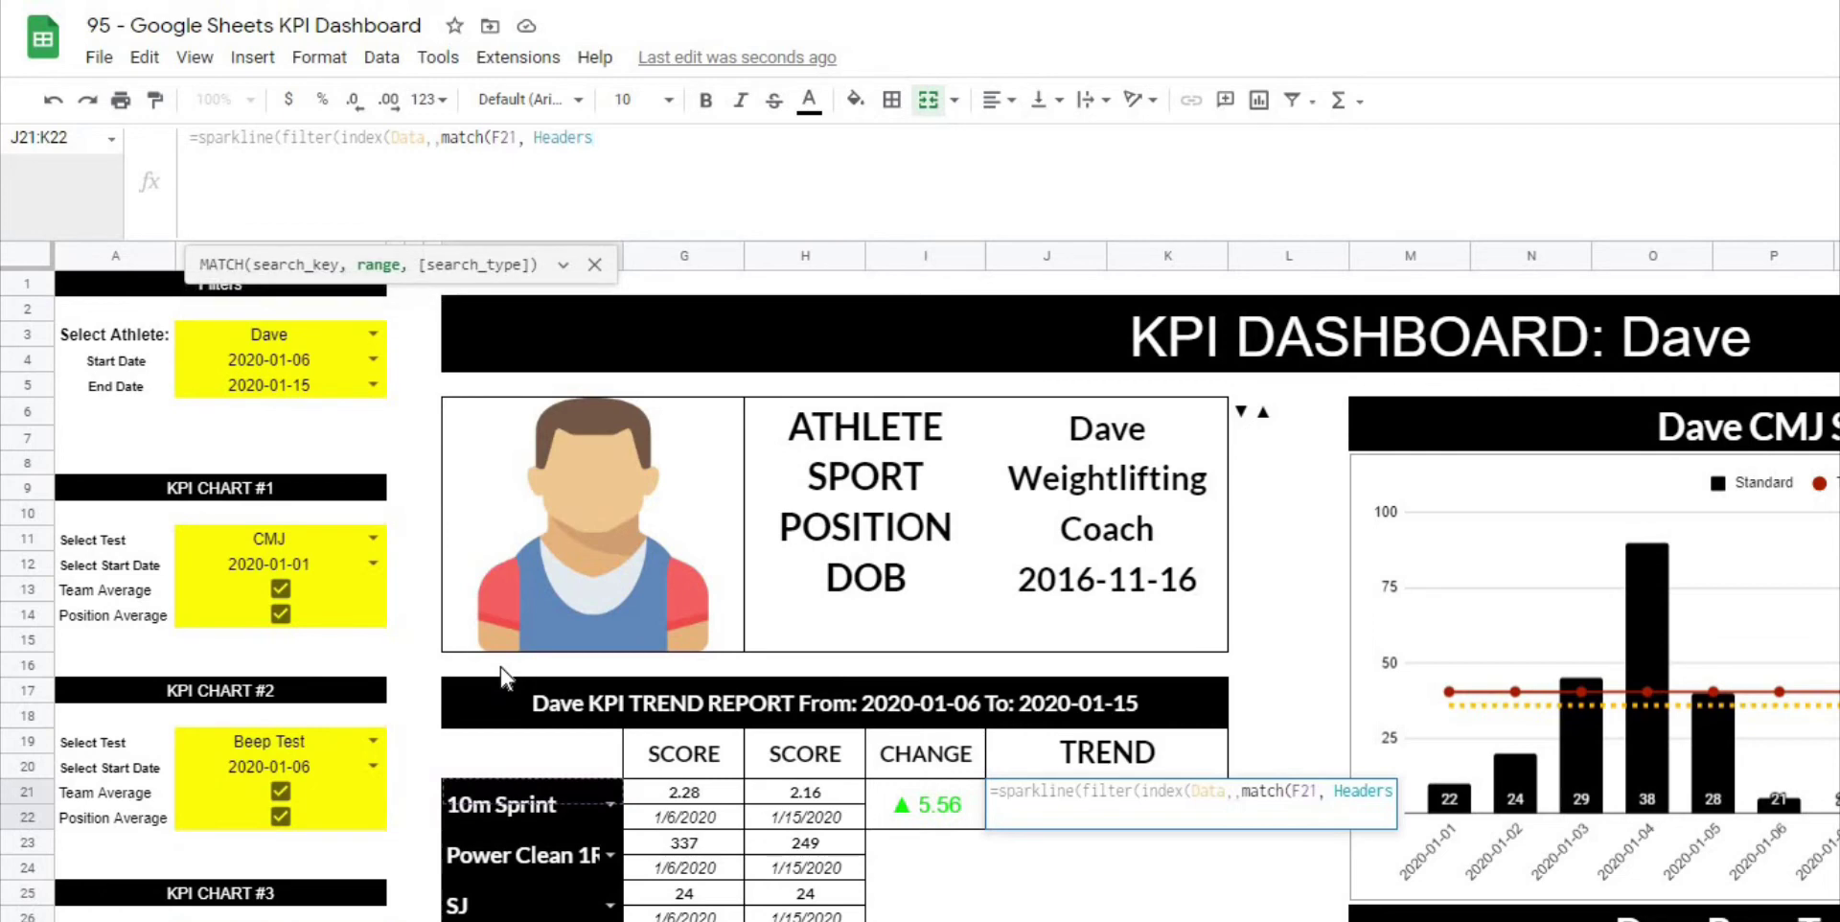
text(,))
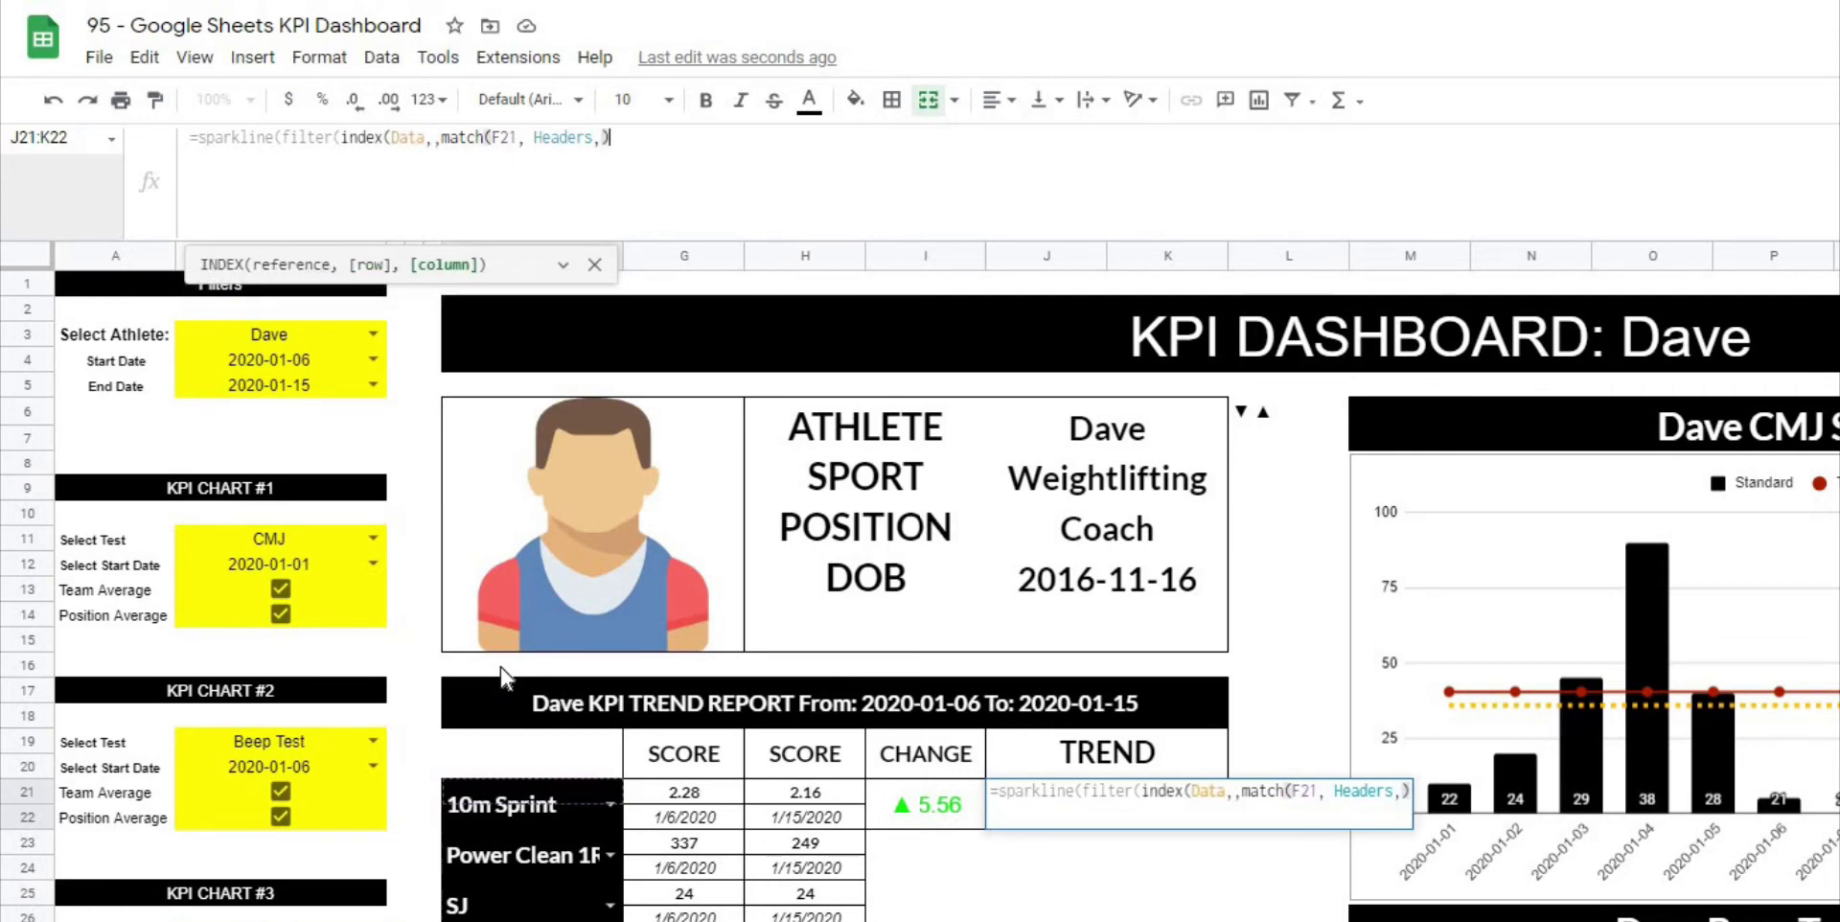
text())
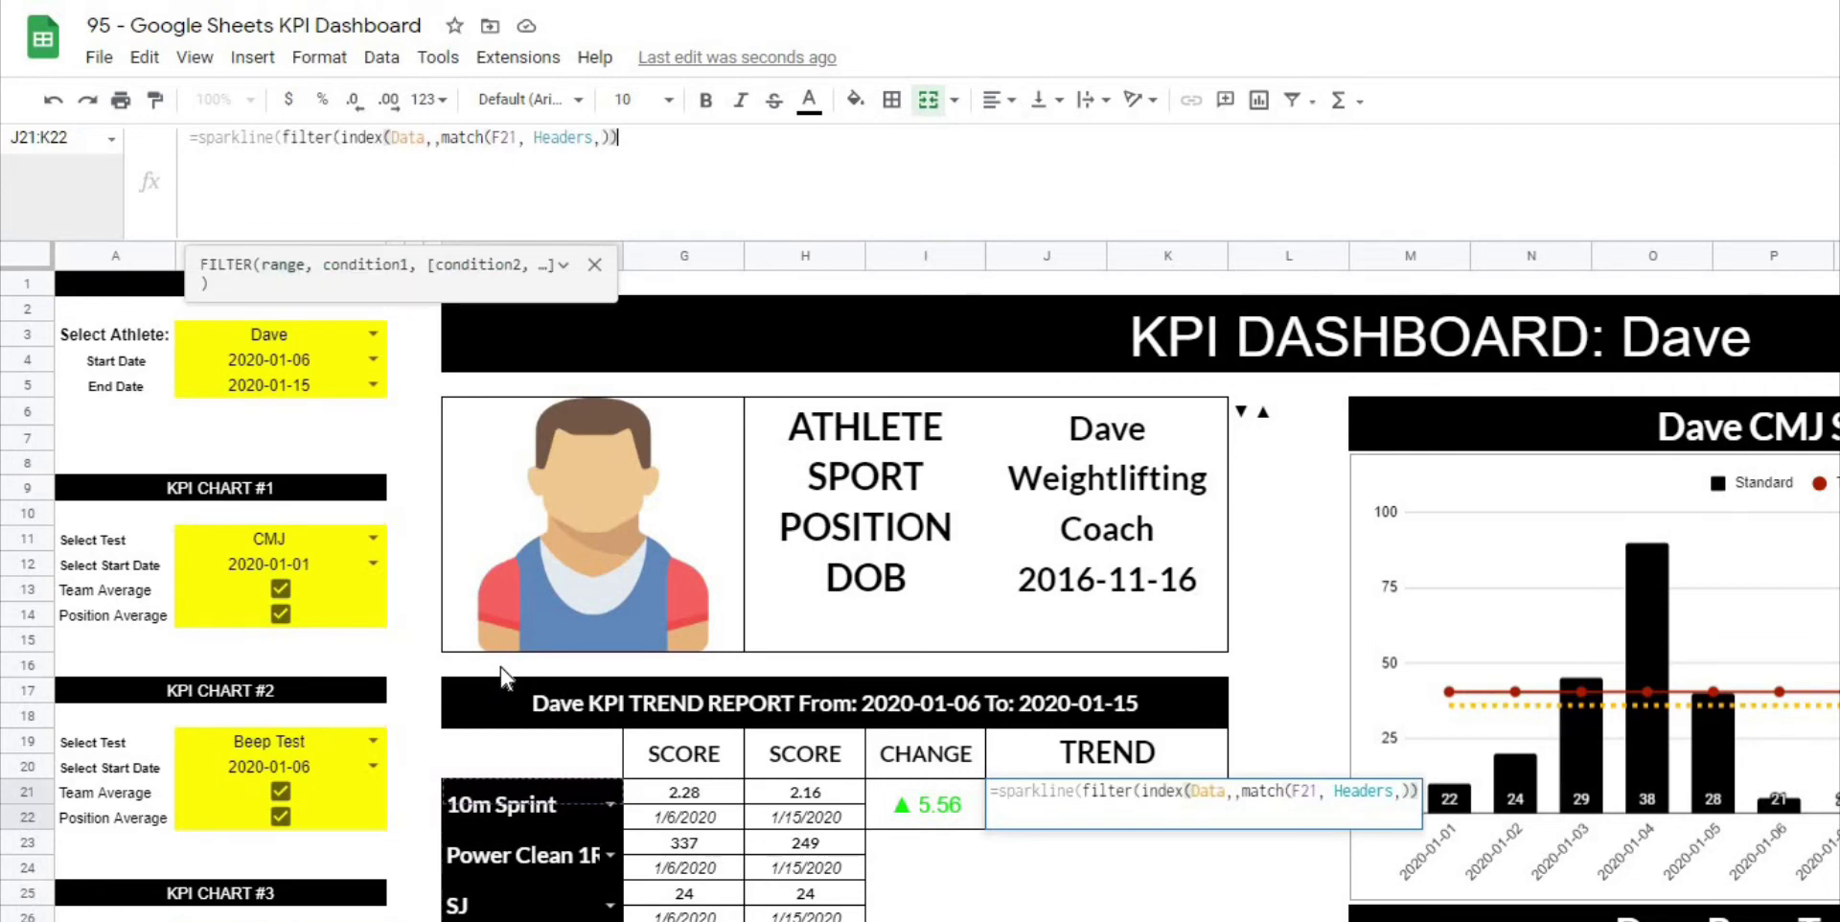
text(,)
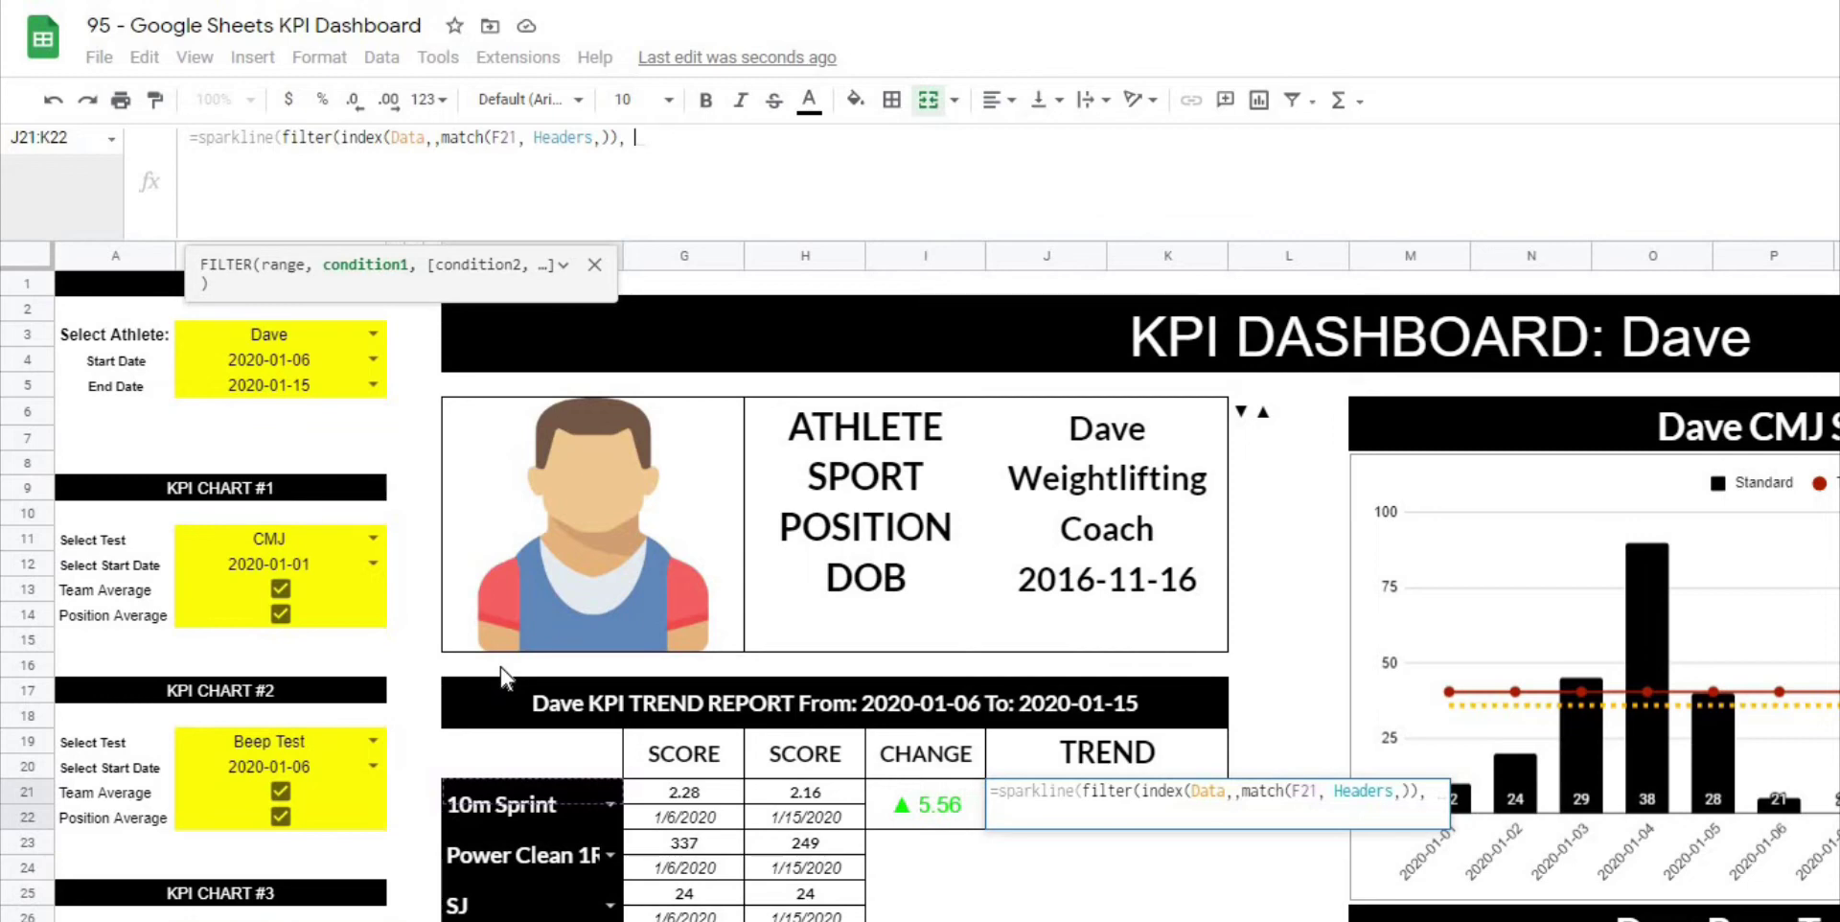
text()))
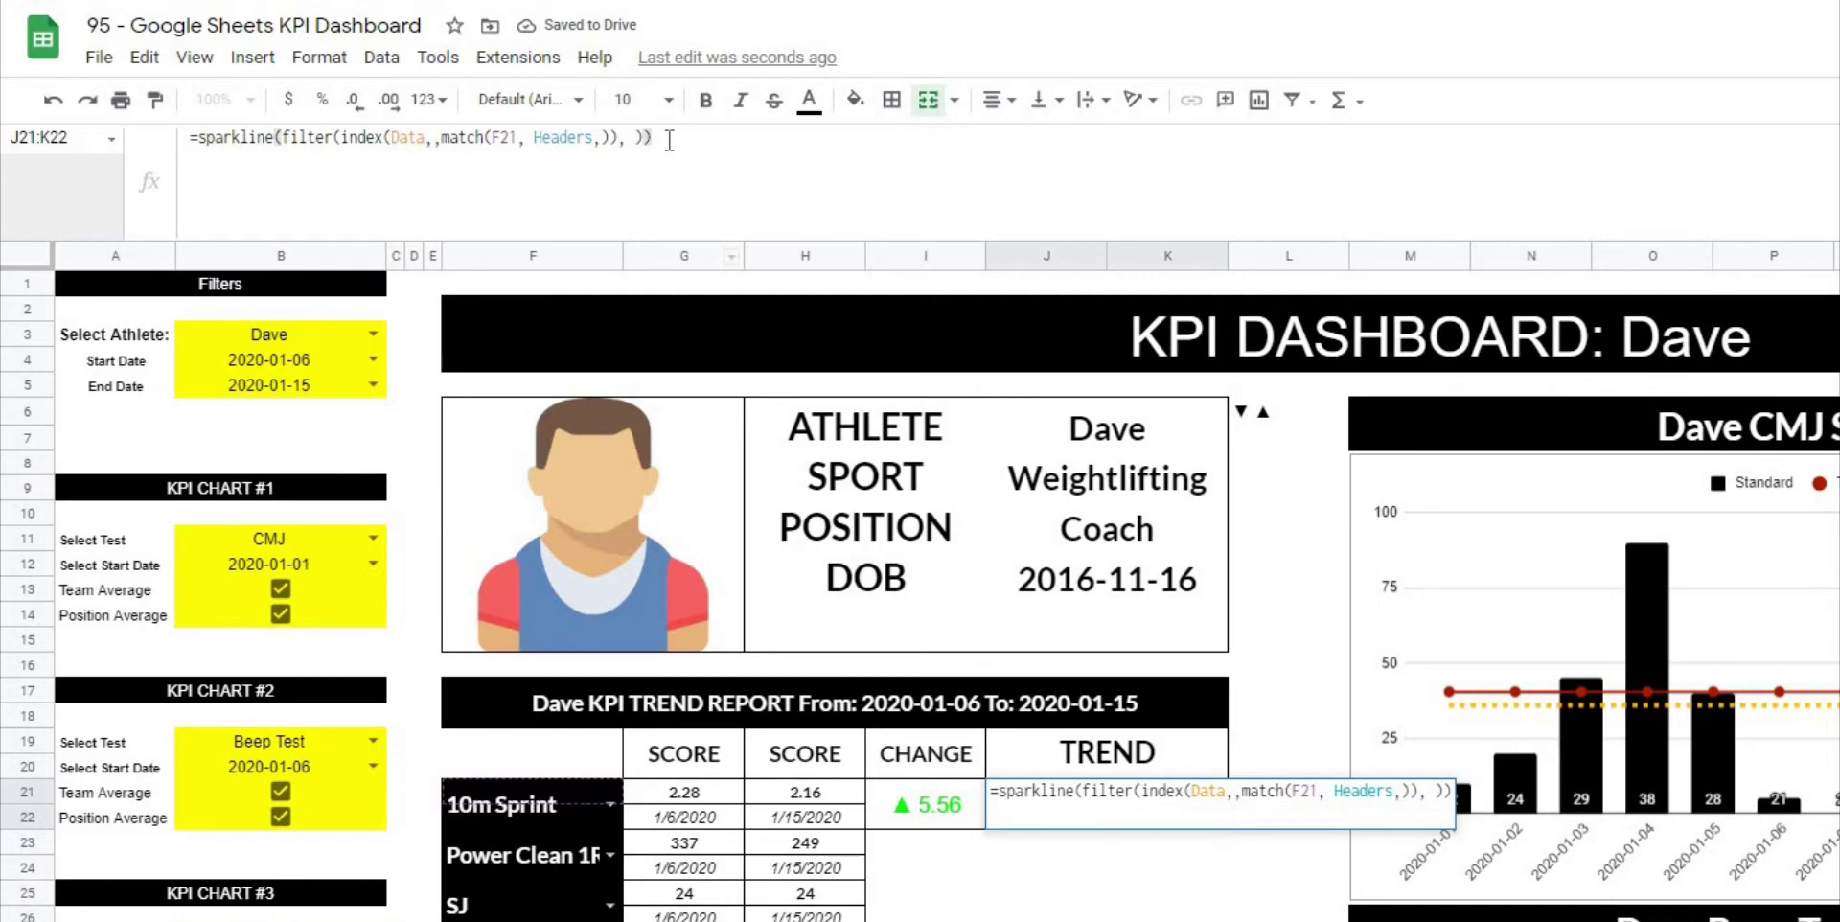
key(alt+Return)
click(634, 138)
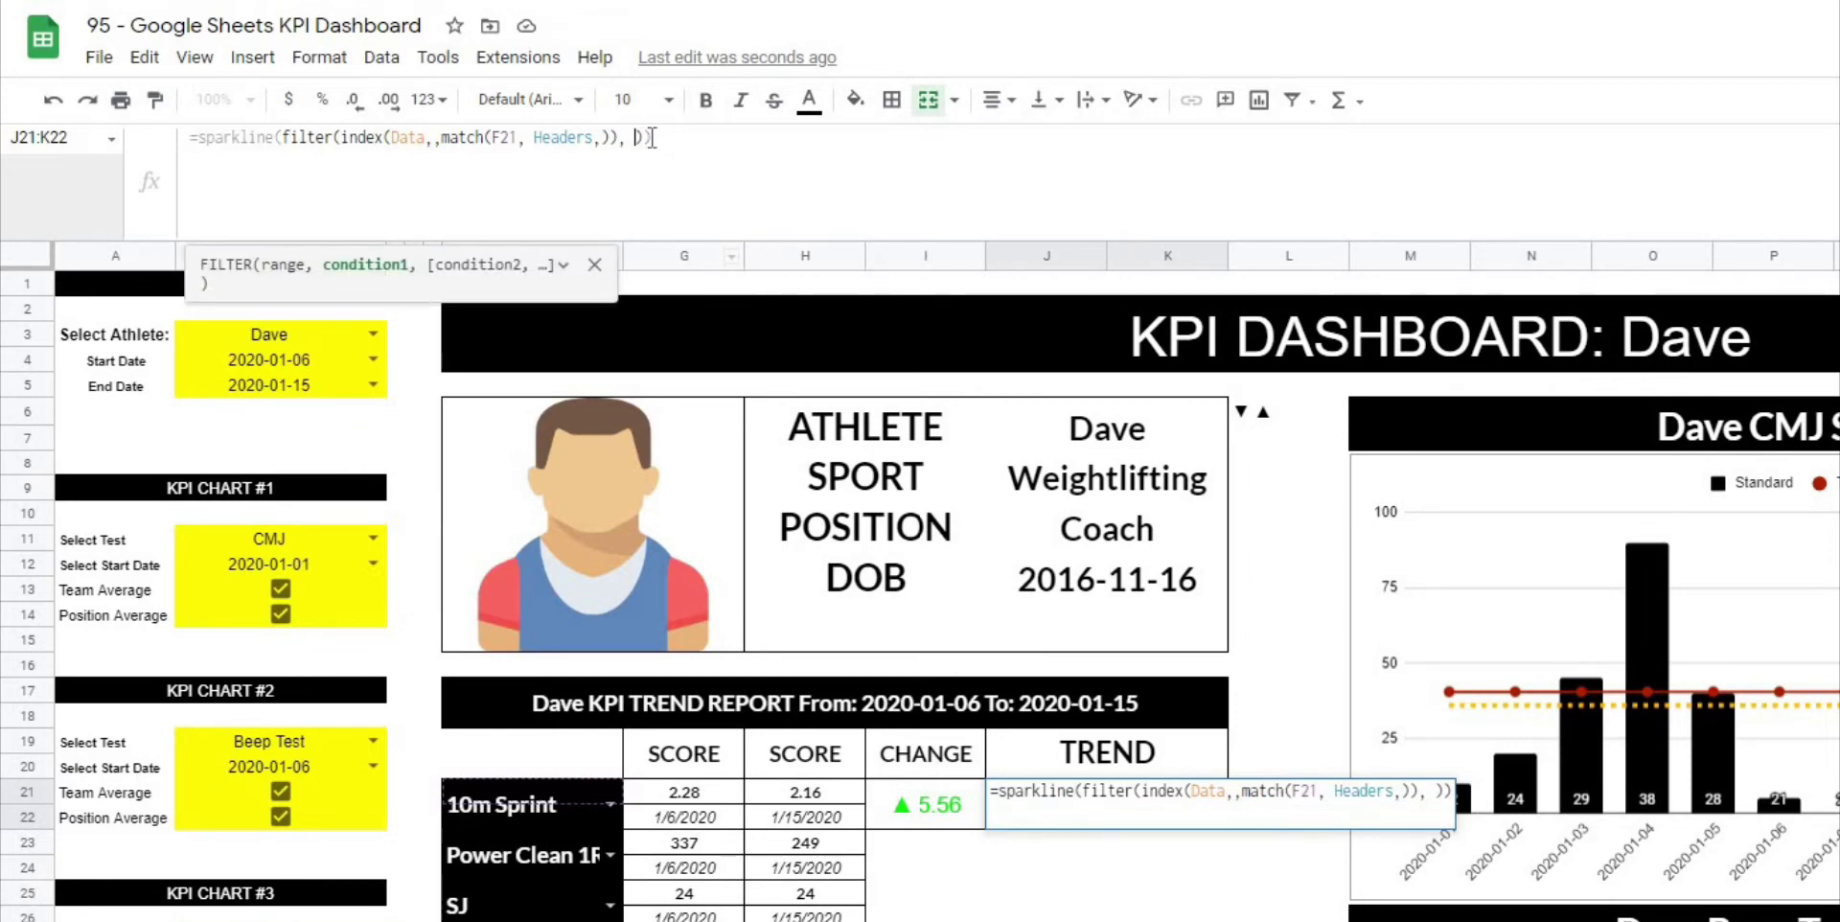
key(alt+Return)
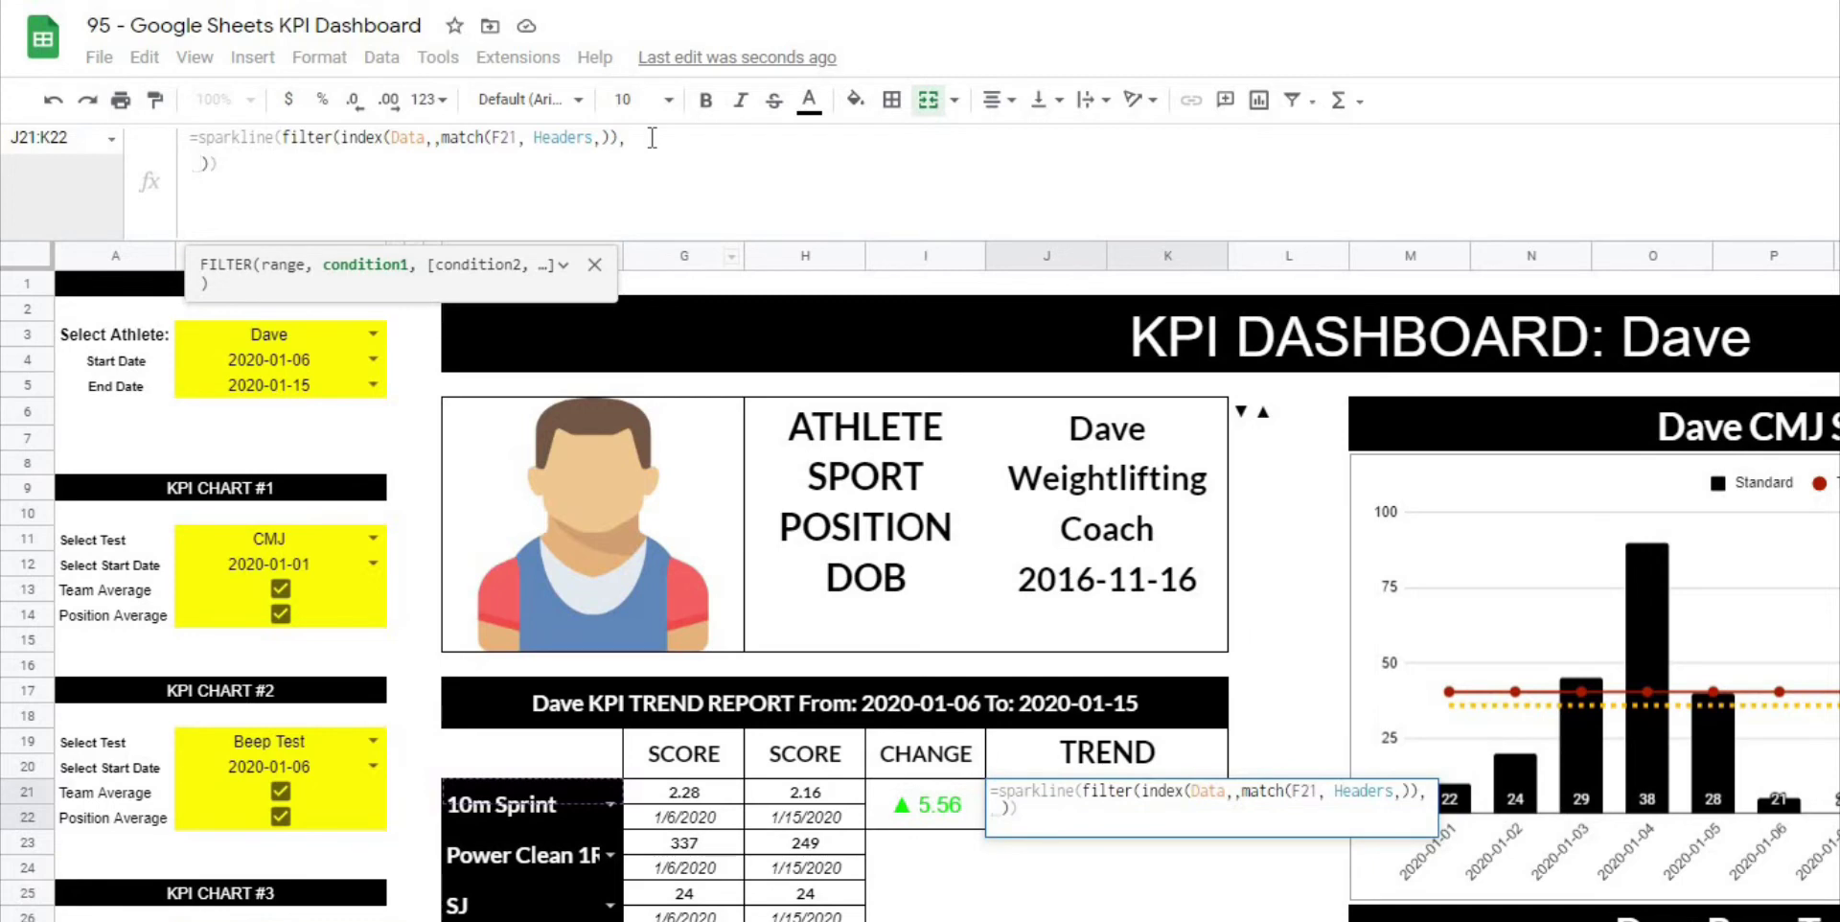
Add the filter condition index(data,,match("athlete name", Headers,)) = $b$3 with an absolute reference to the selected athlete.
text(index()
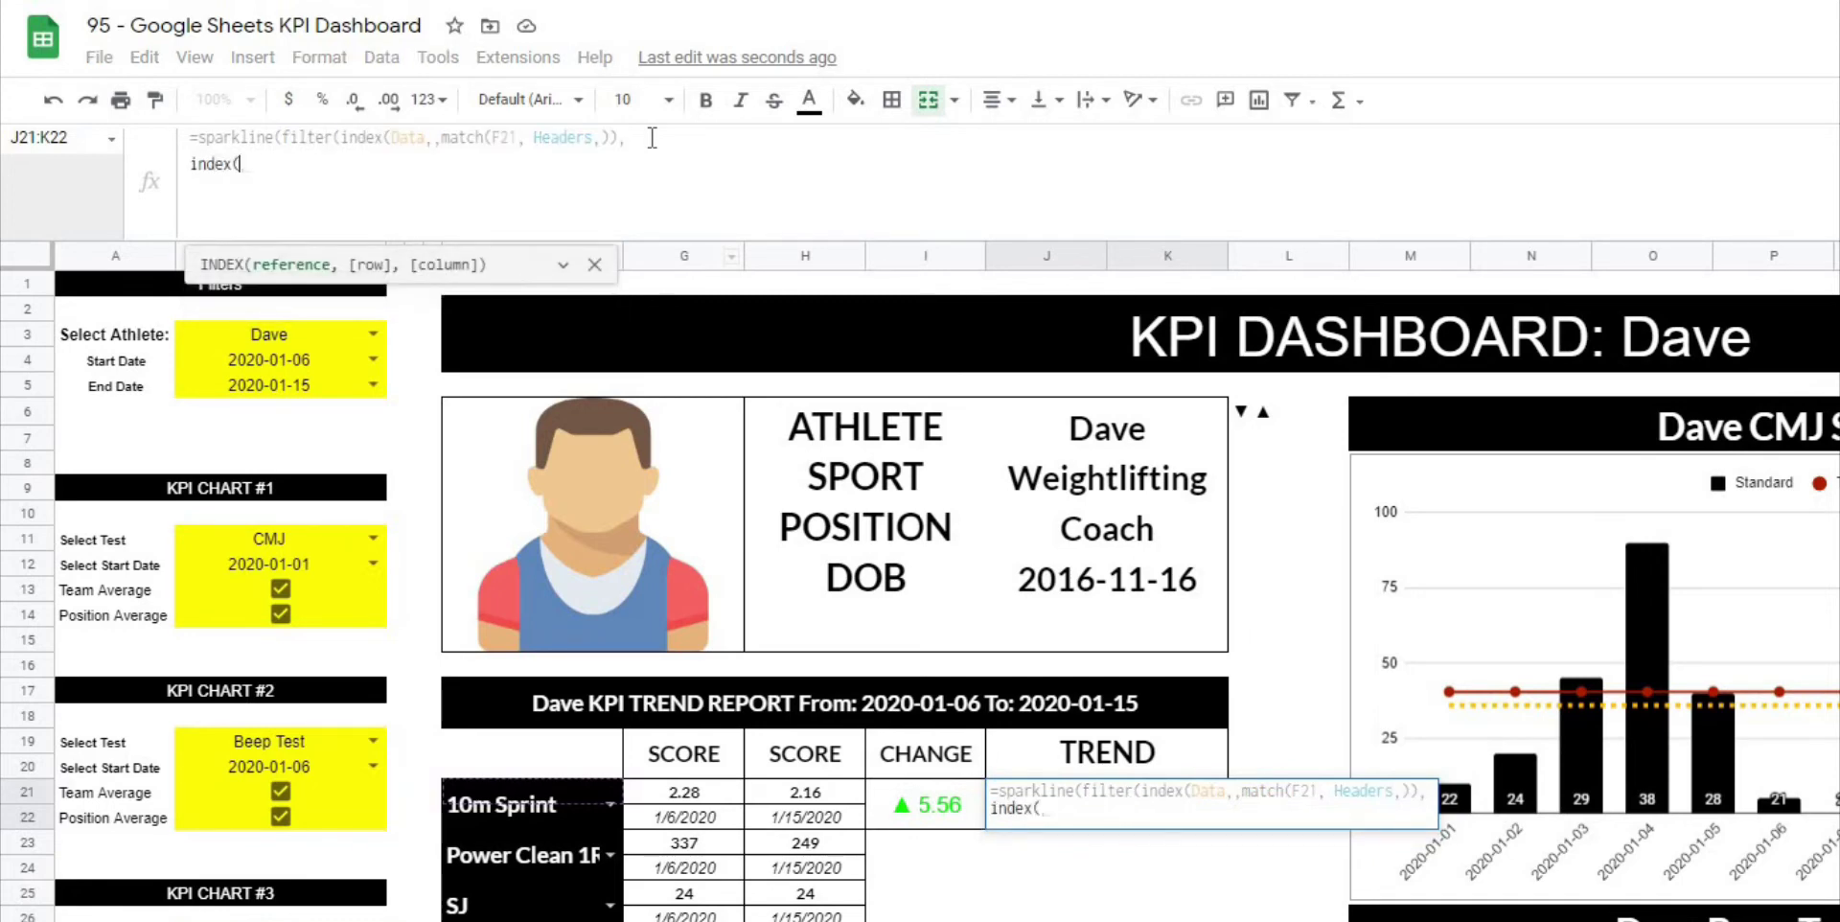
text(data,,match(")
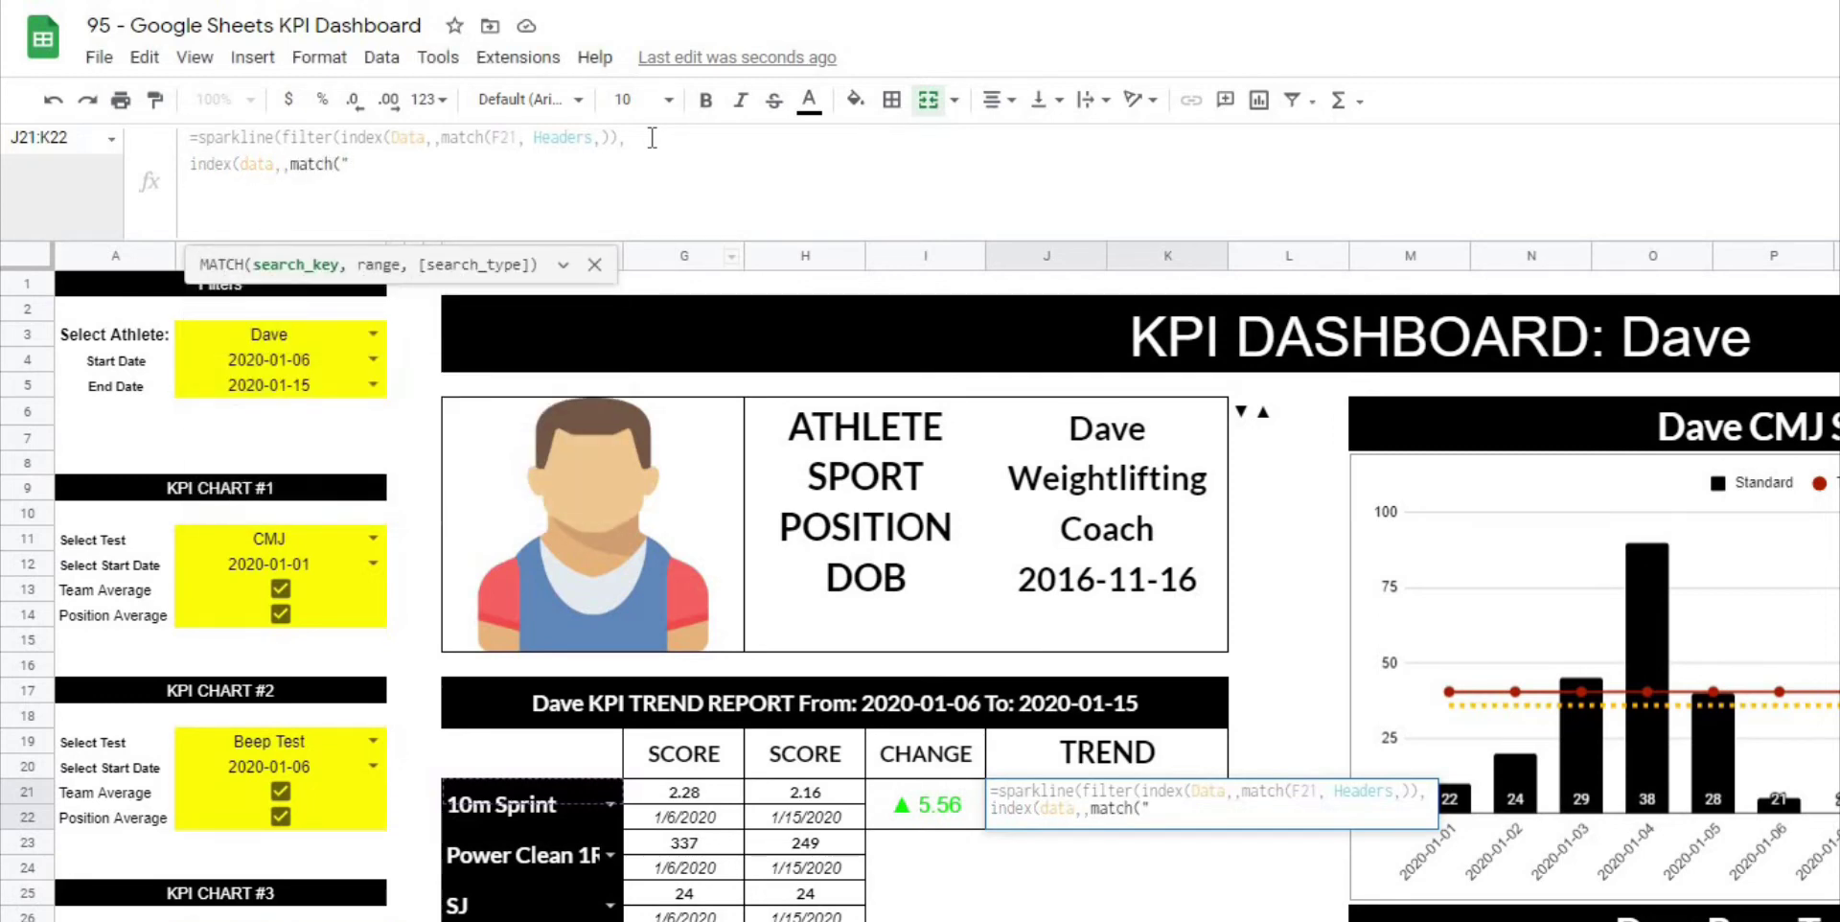
text(athlete name")
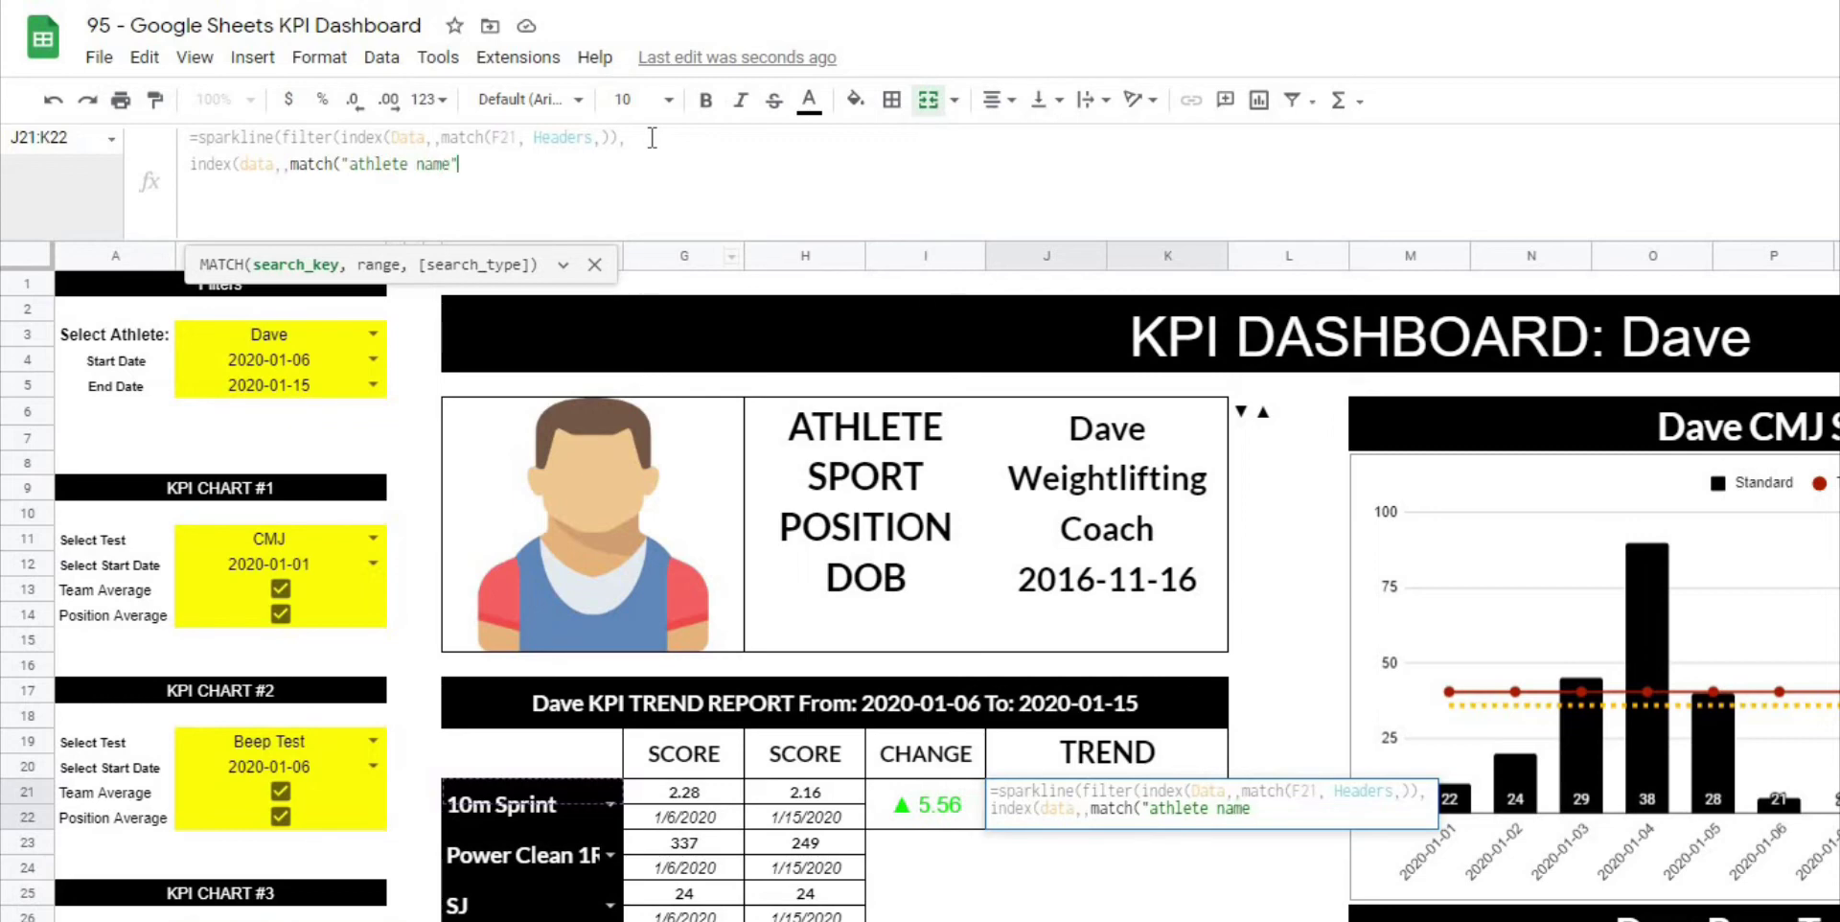
text(, Headers)
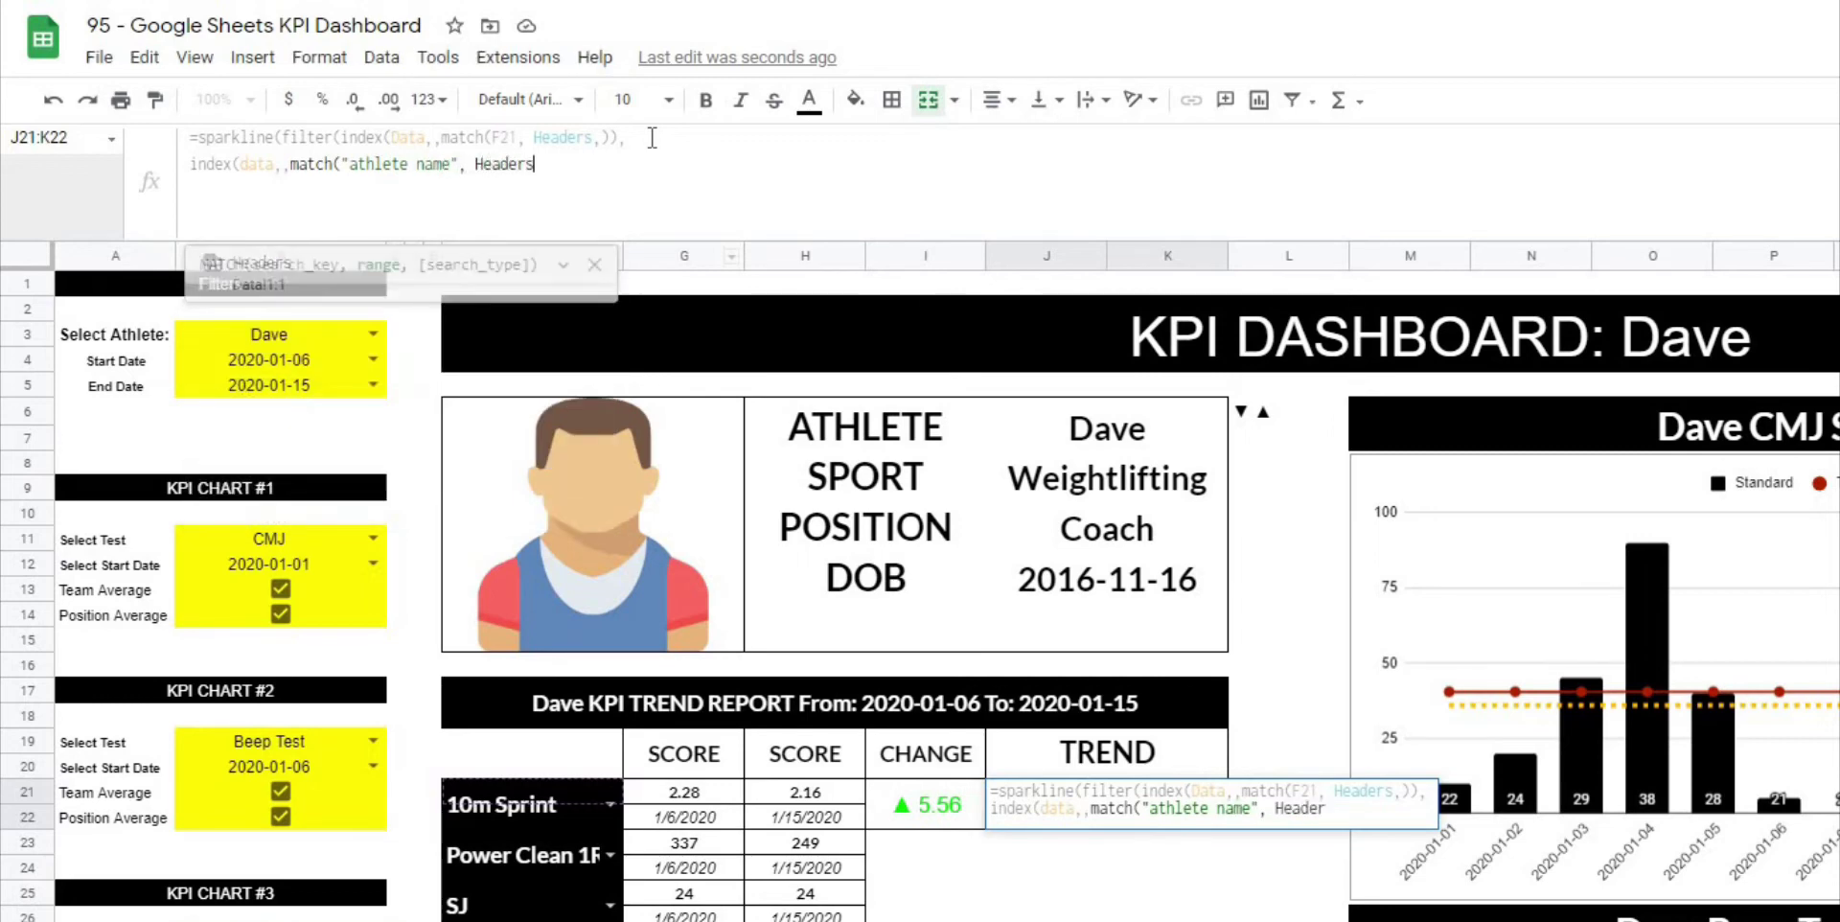
text(,)))
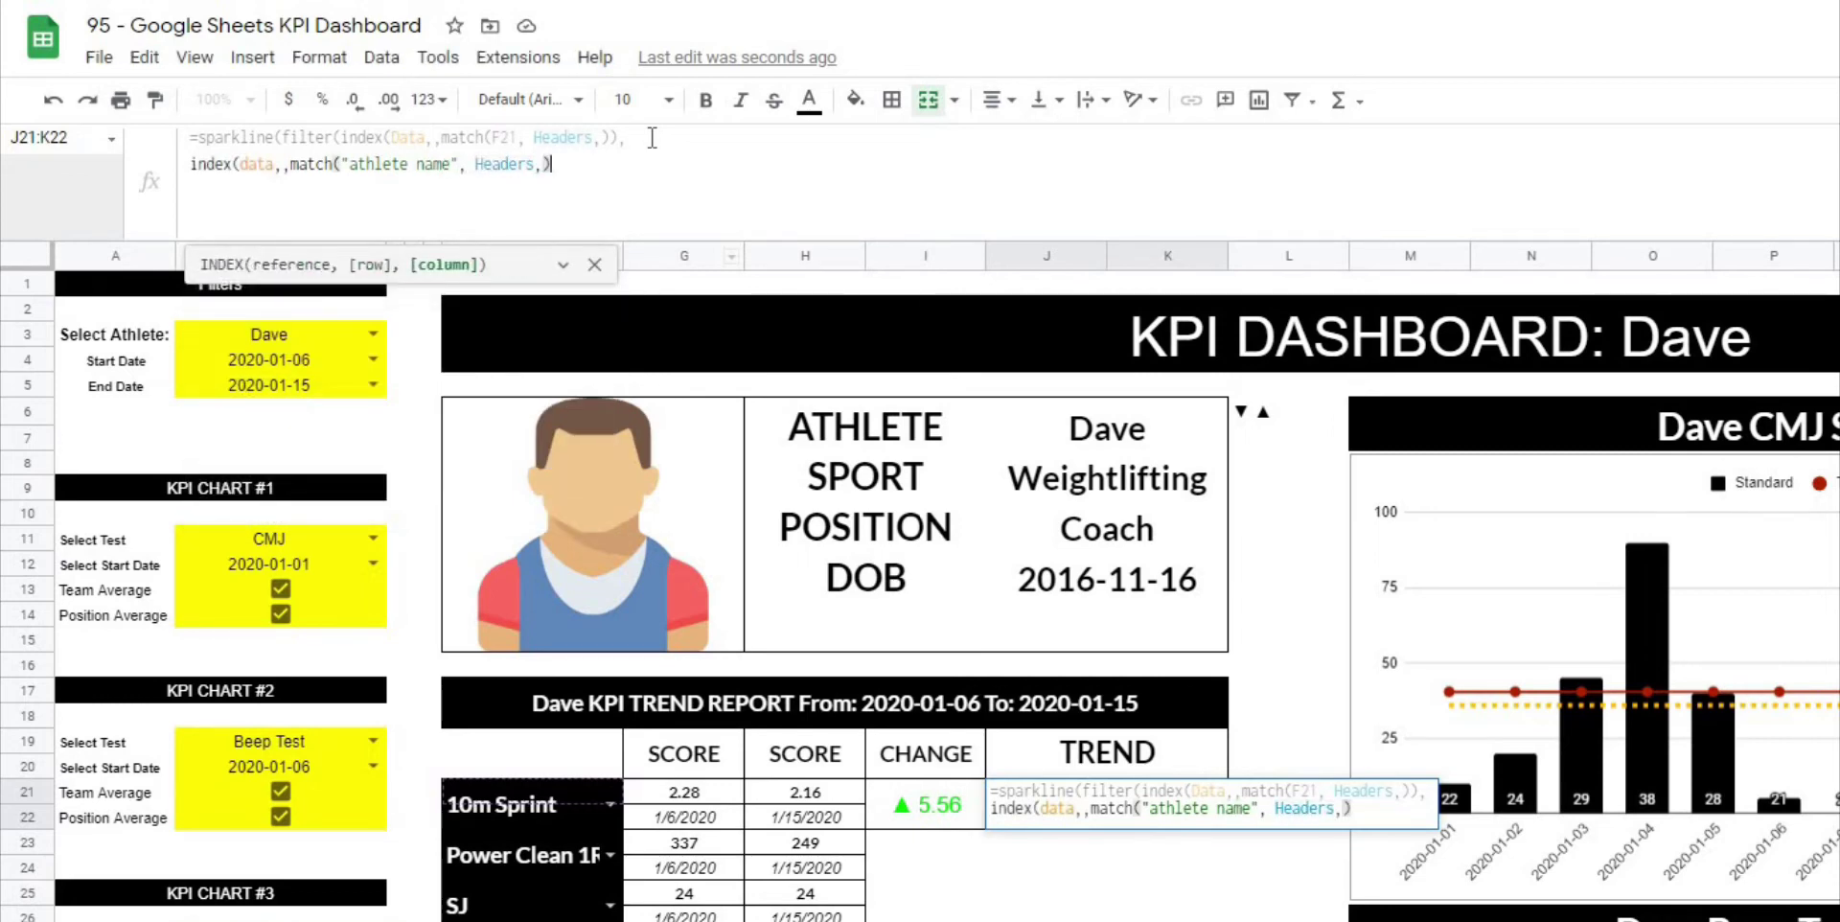
text( = )
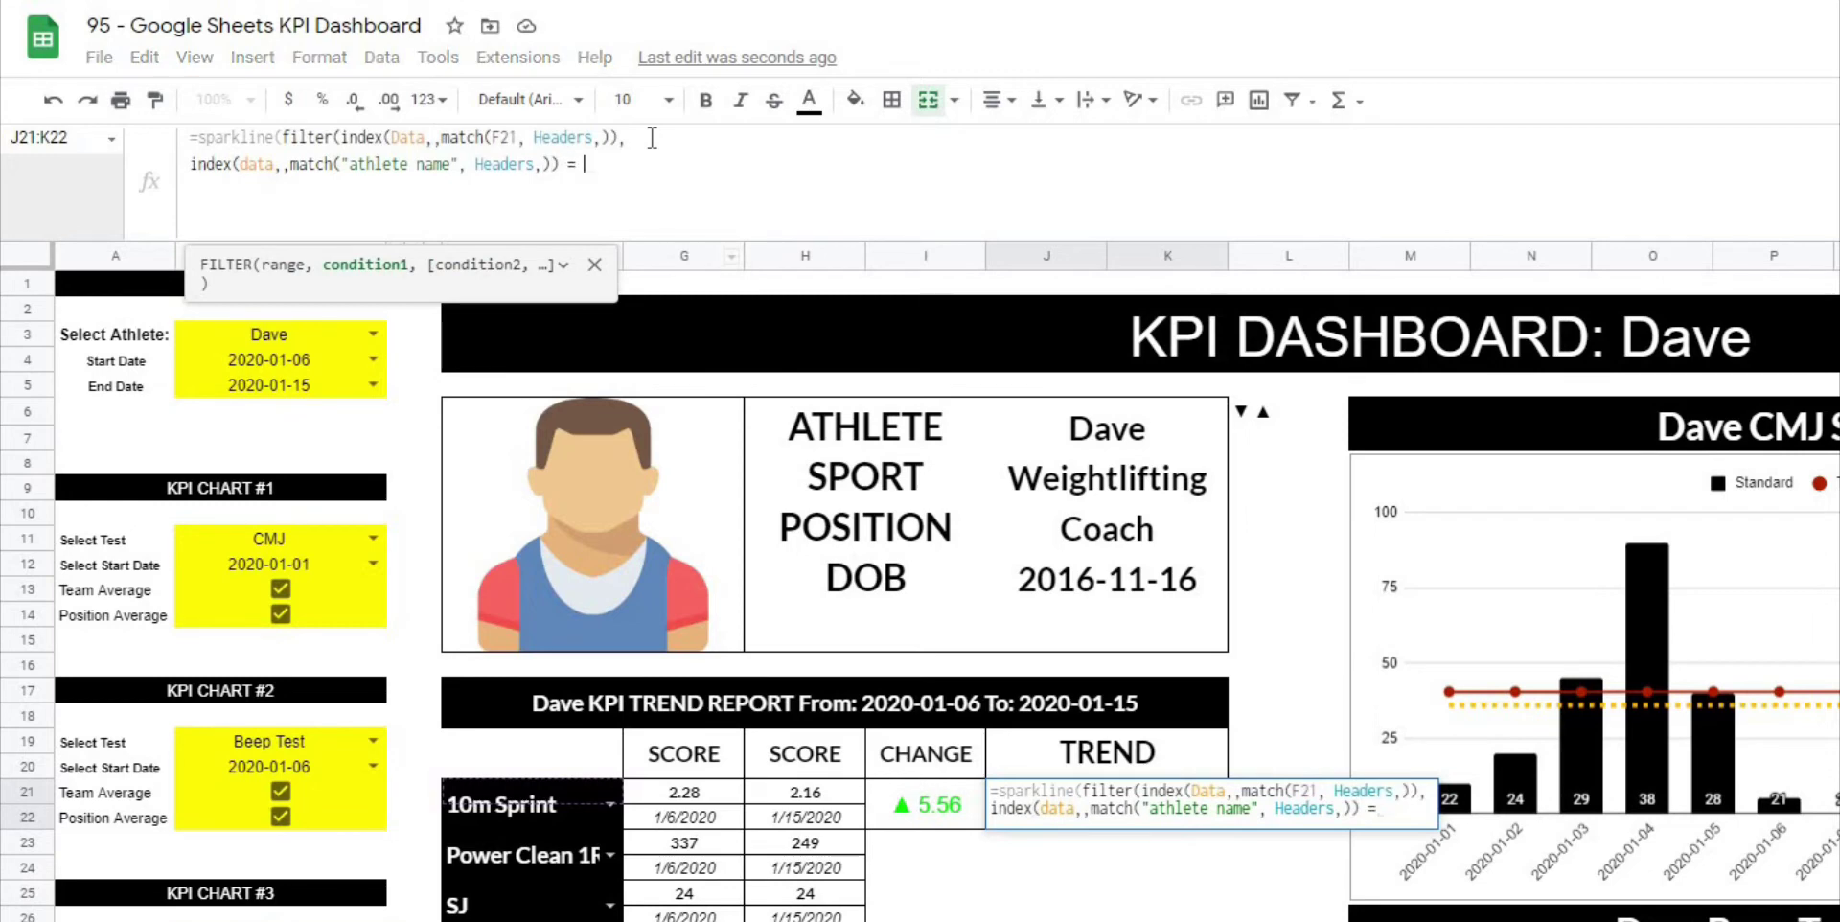
text(b3)
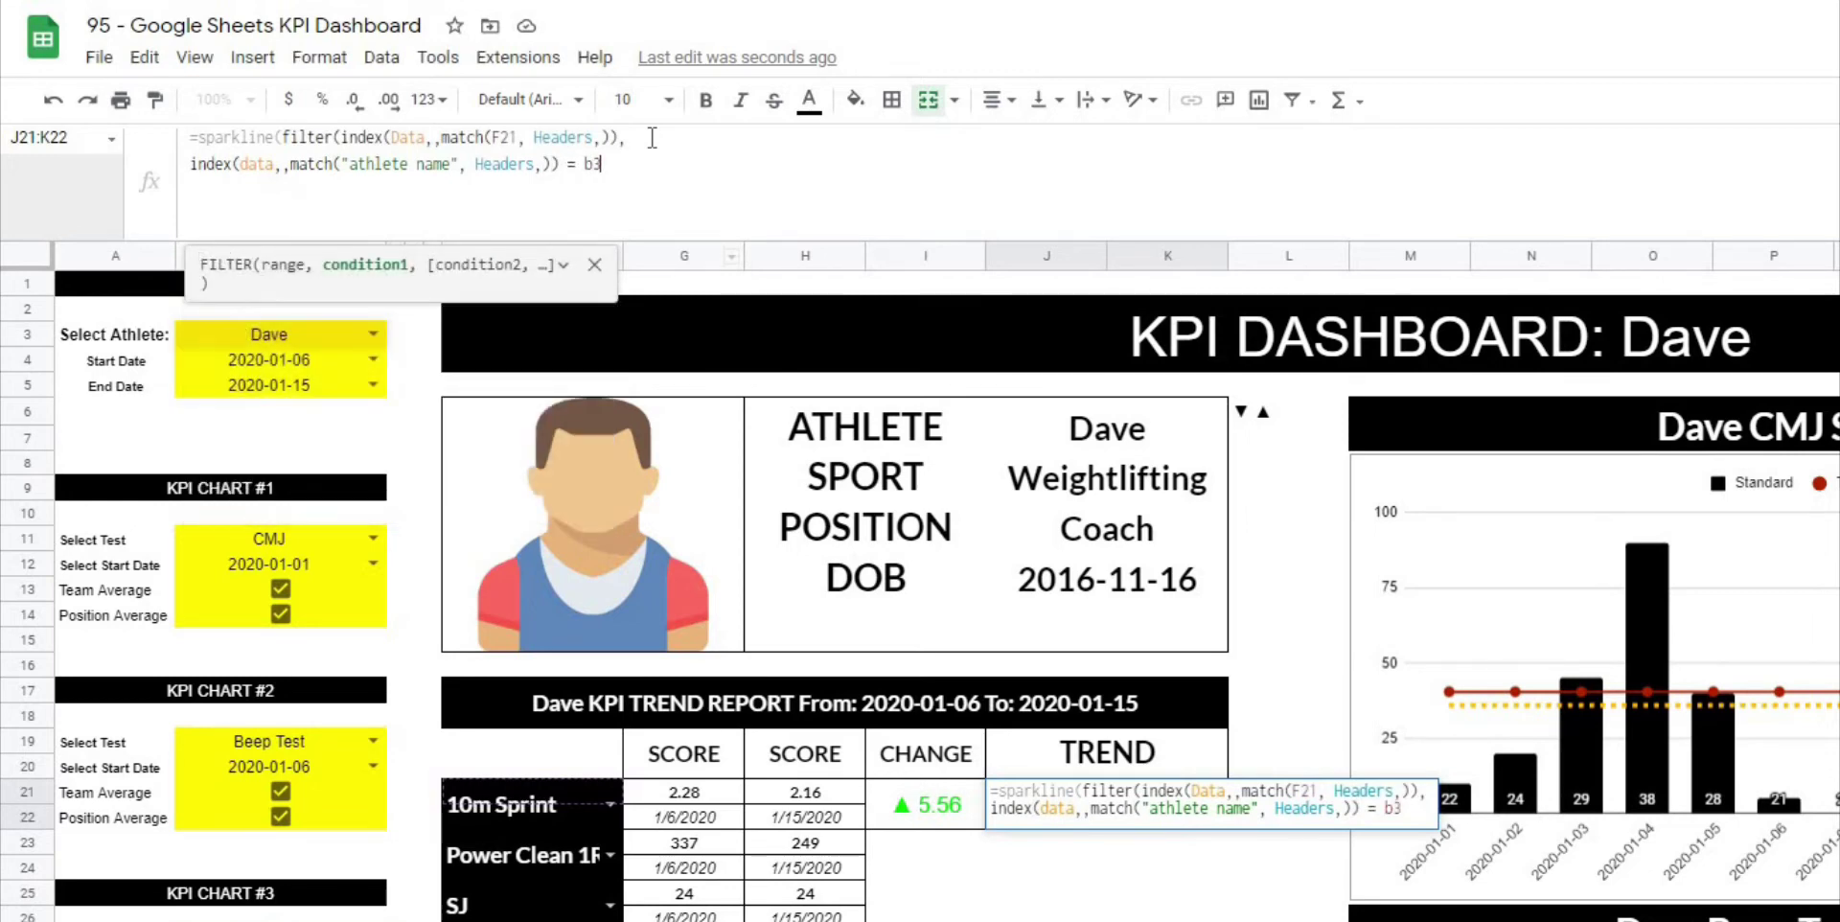
click(595, 163)
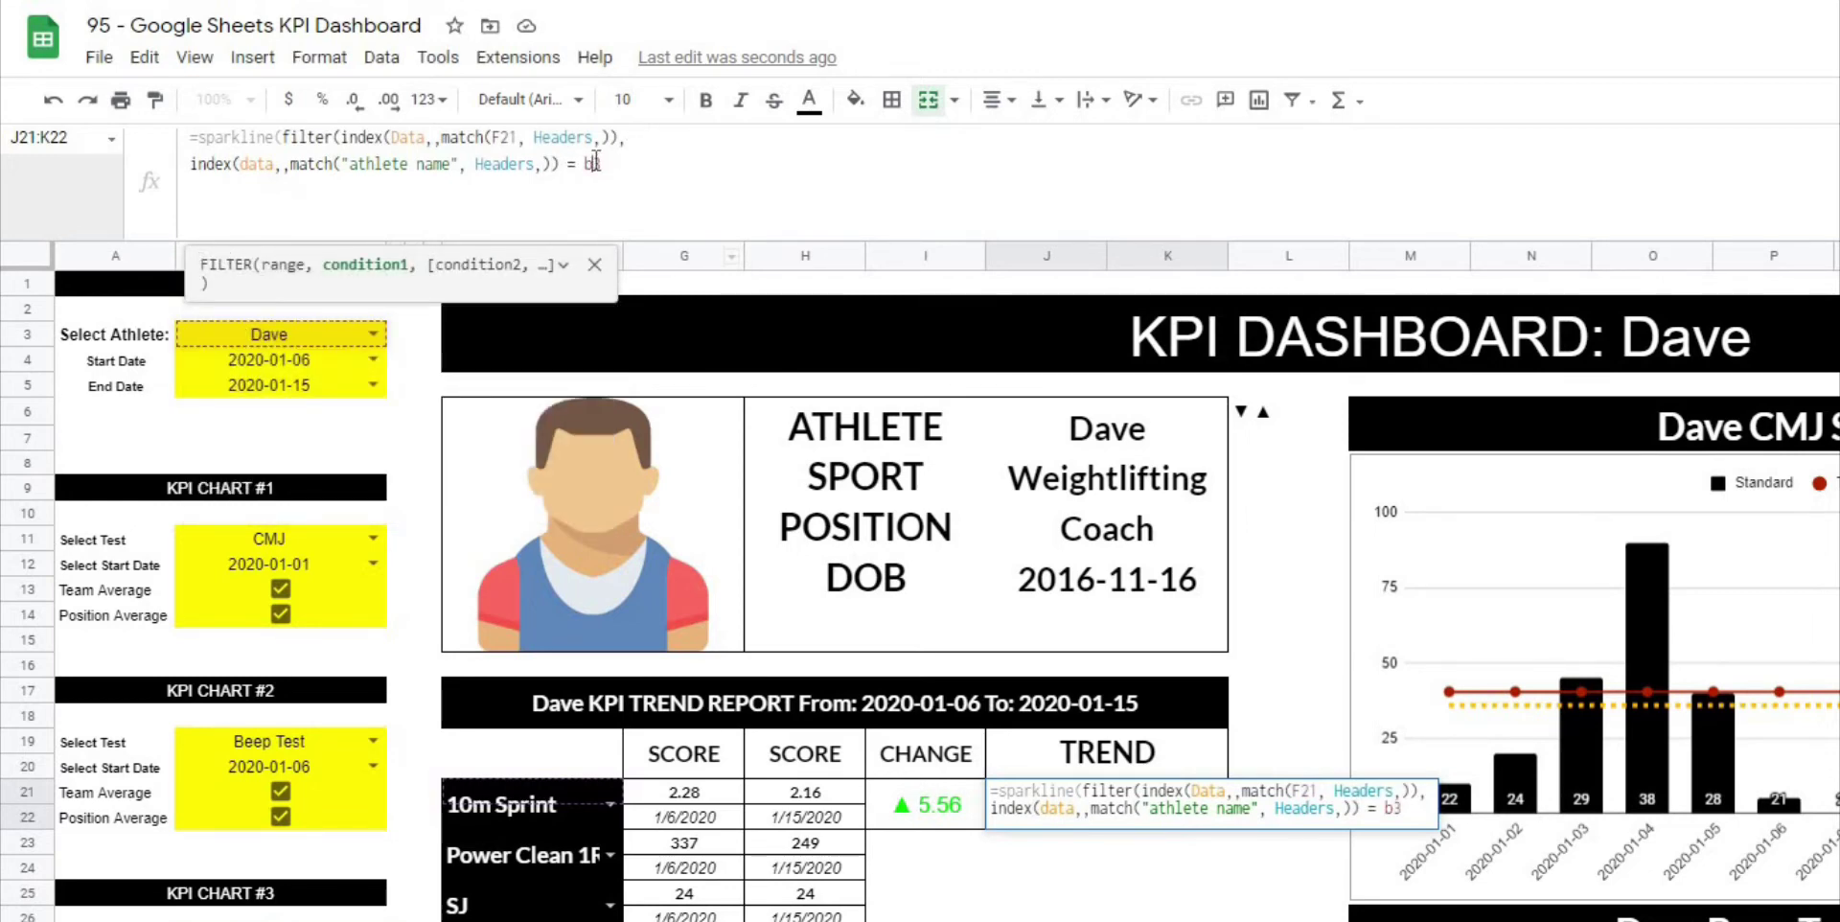
key(F4)
text(,)
Add a start-date condition on a new line: index(data,,match("date", headers,)) >= G22.
key(ctrl+Return)
text($b$3, index(data,)
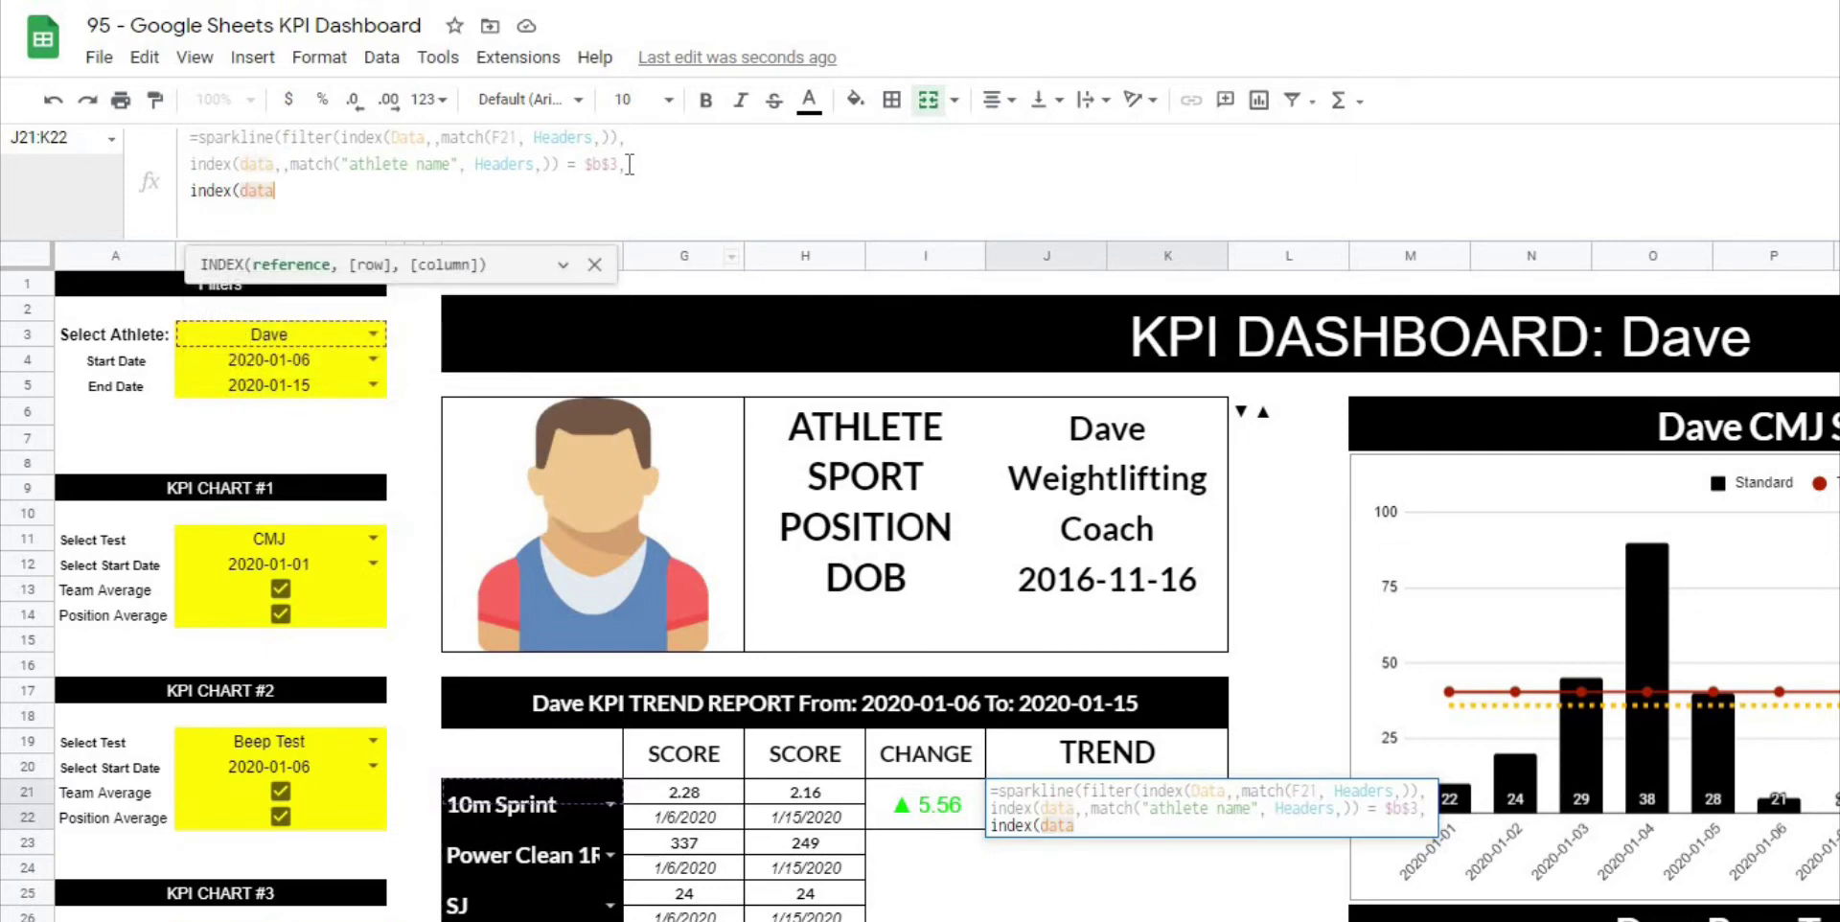
text(,match()
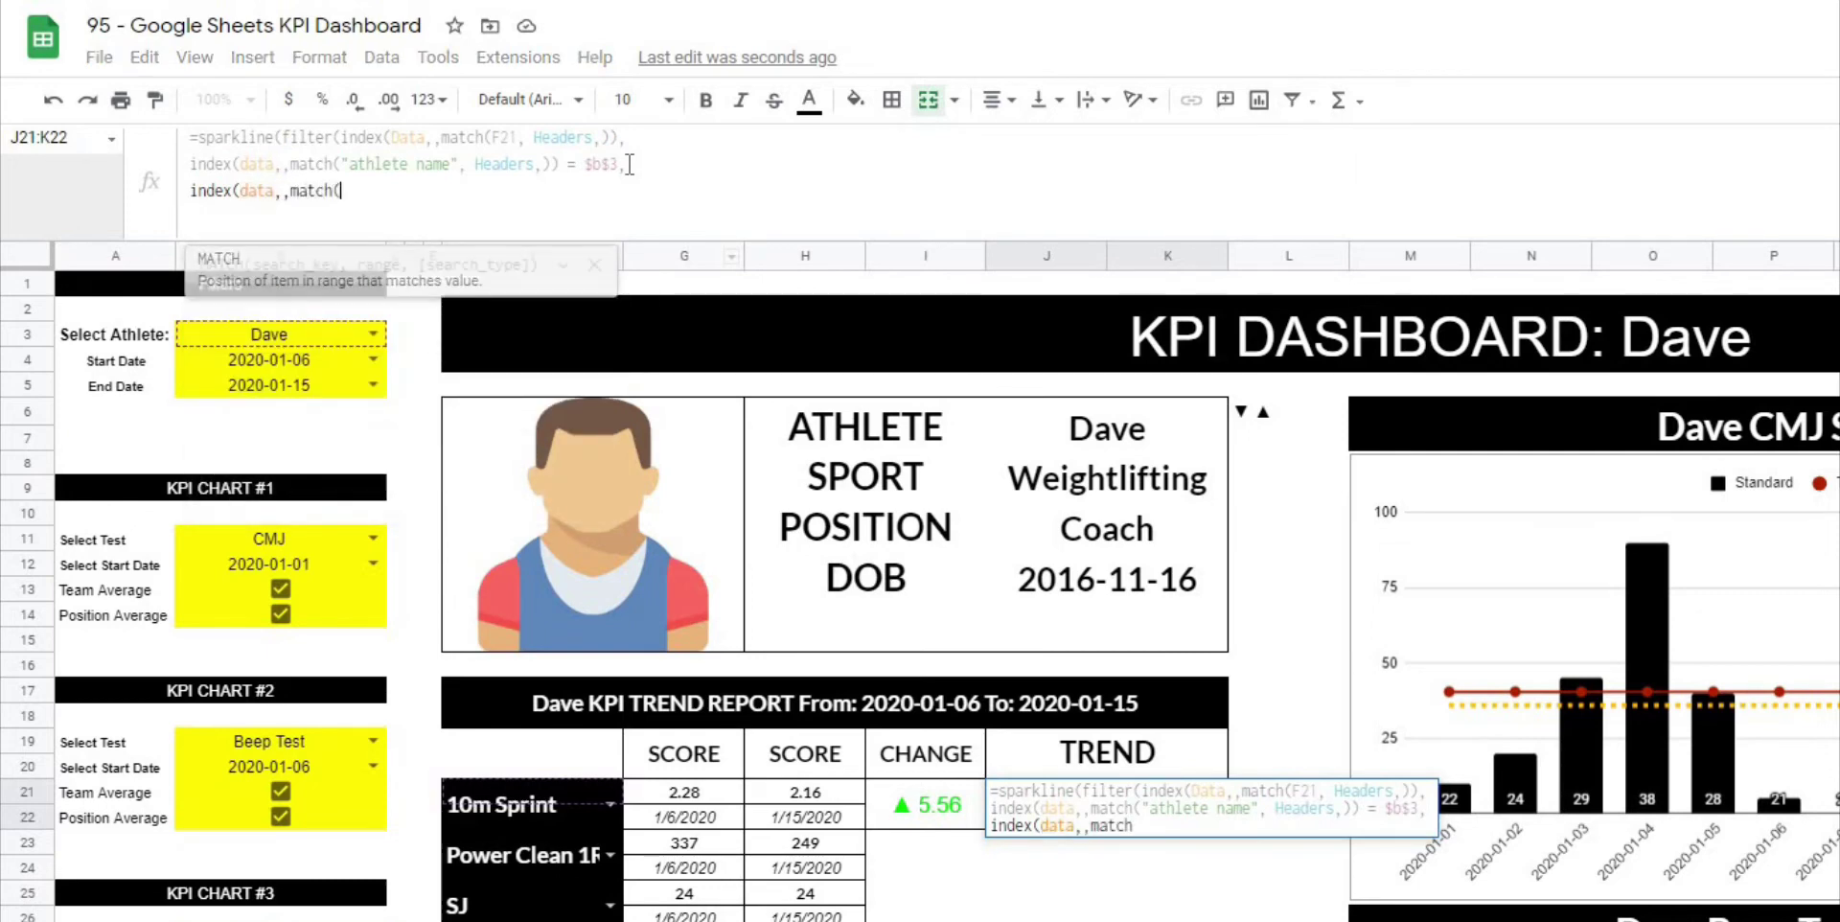
text("date)
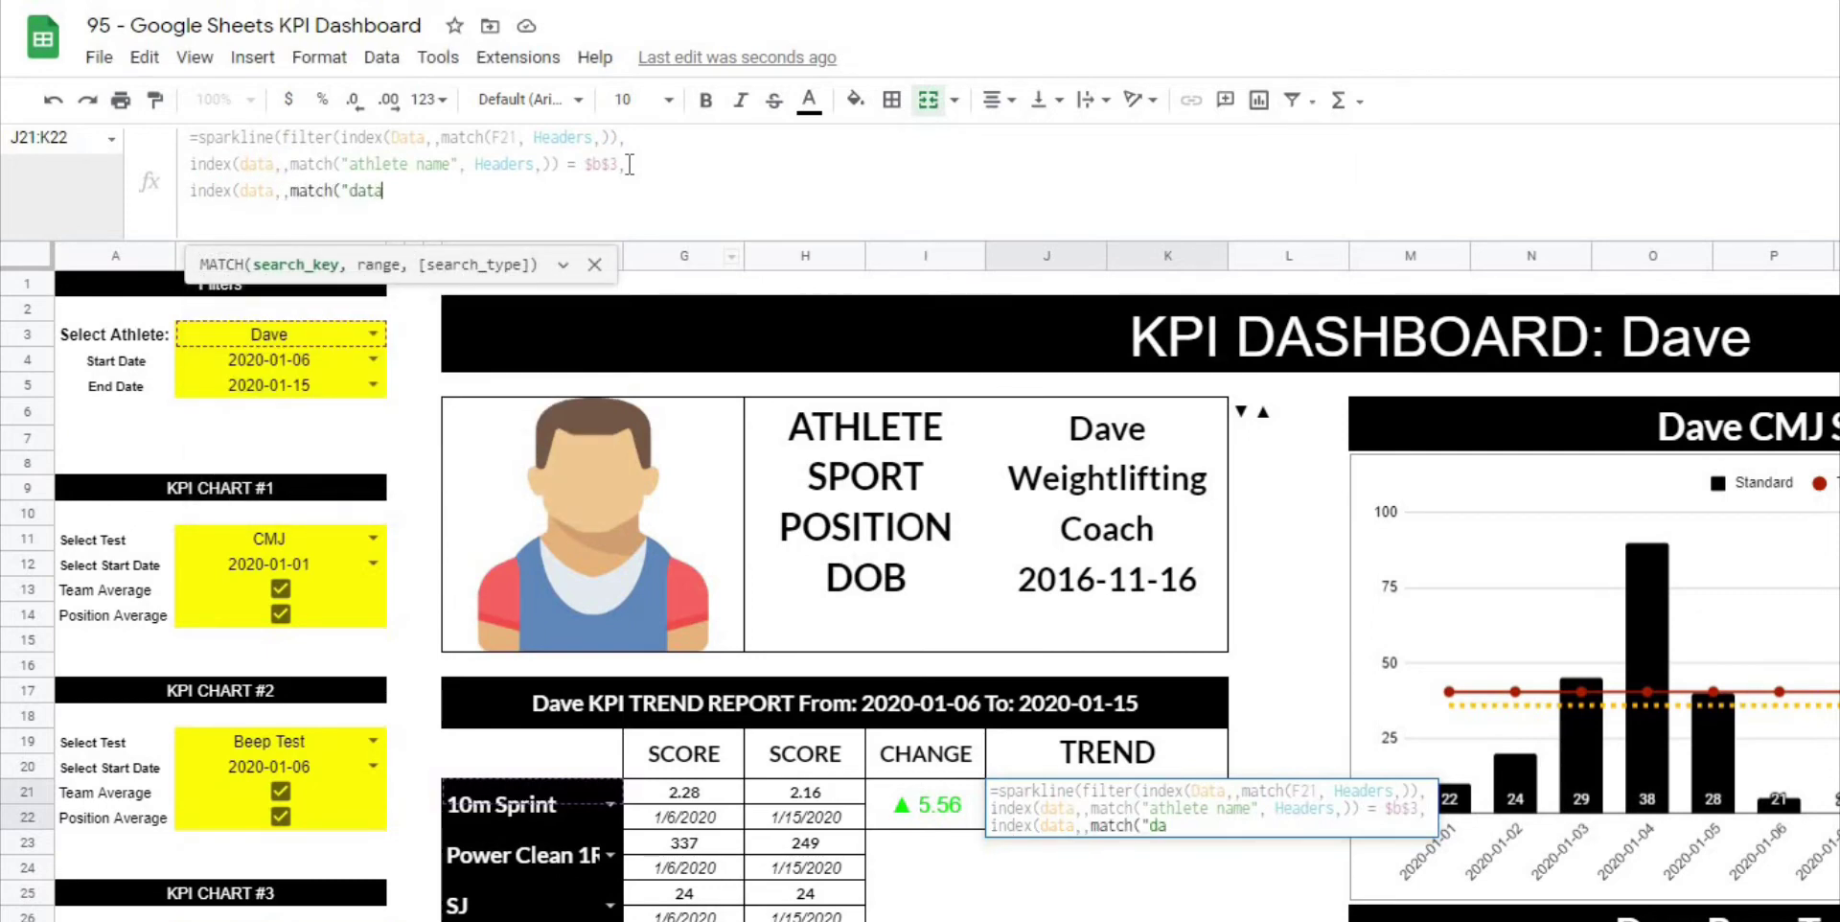
text(")
text(, header)
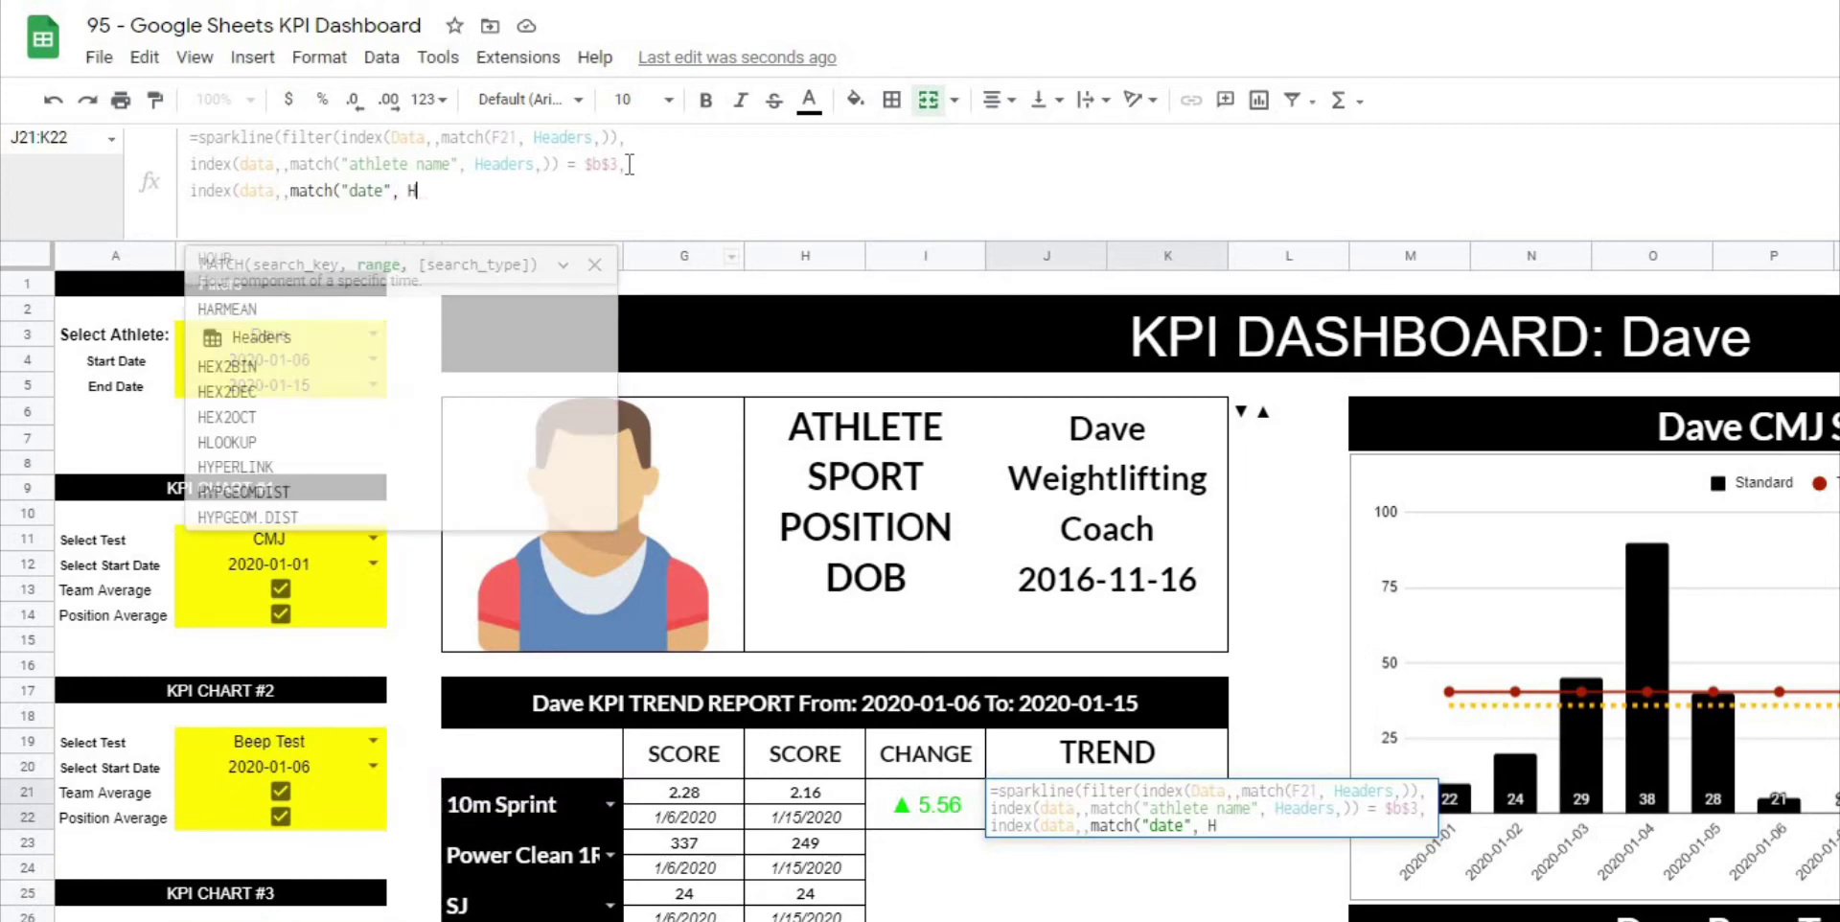
text(s)
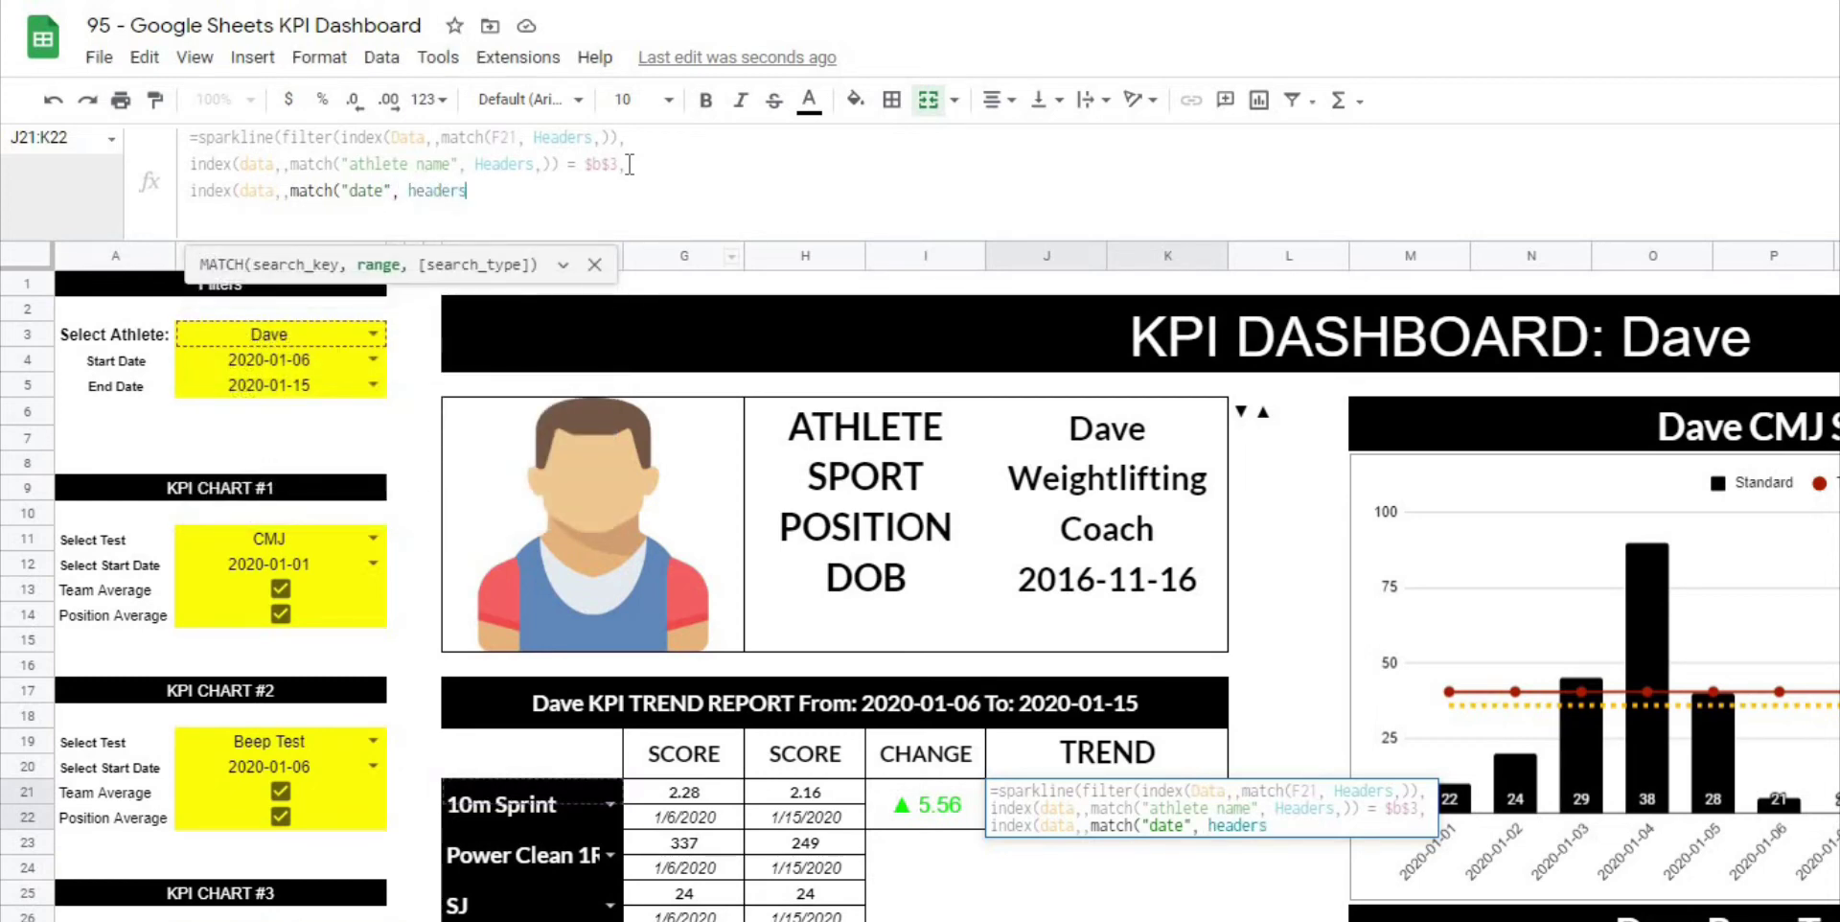
text(,)) )
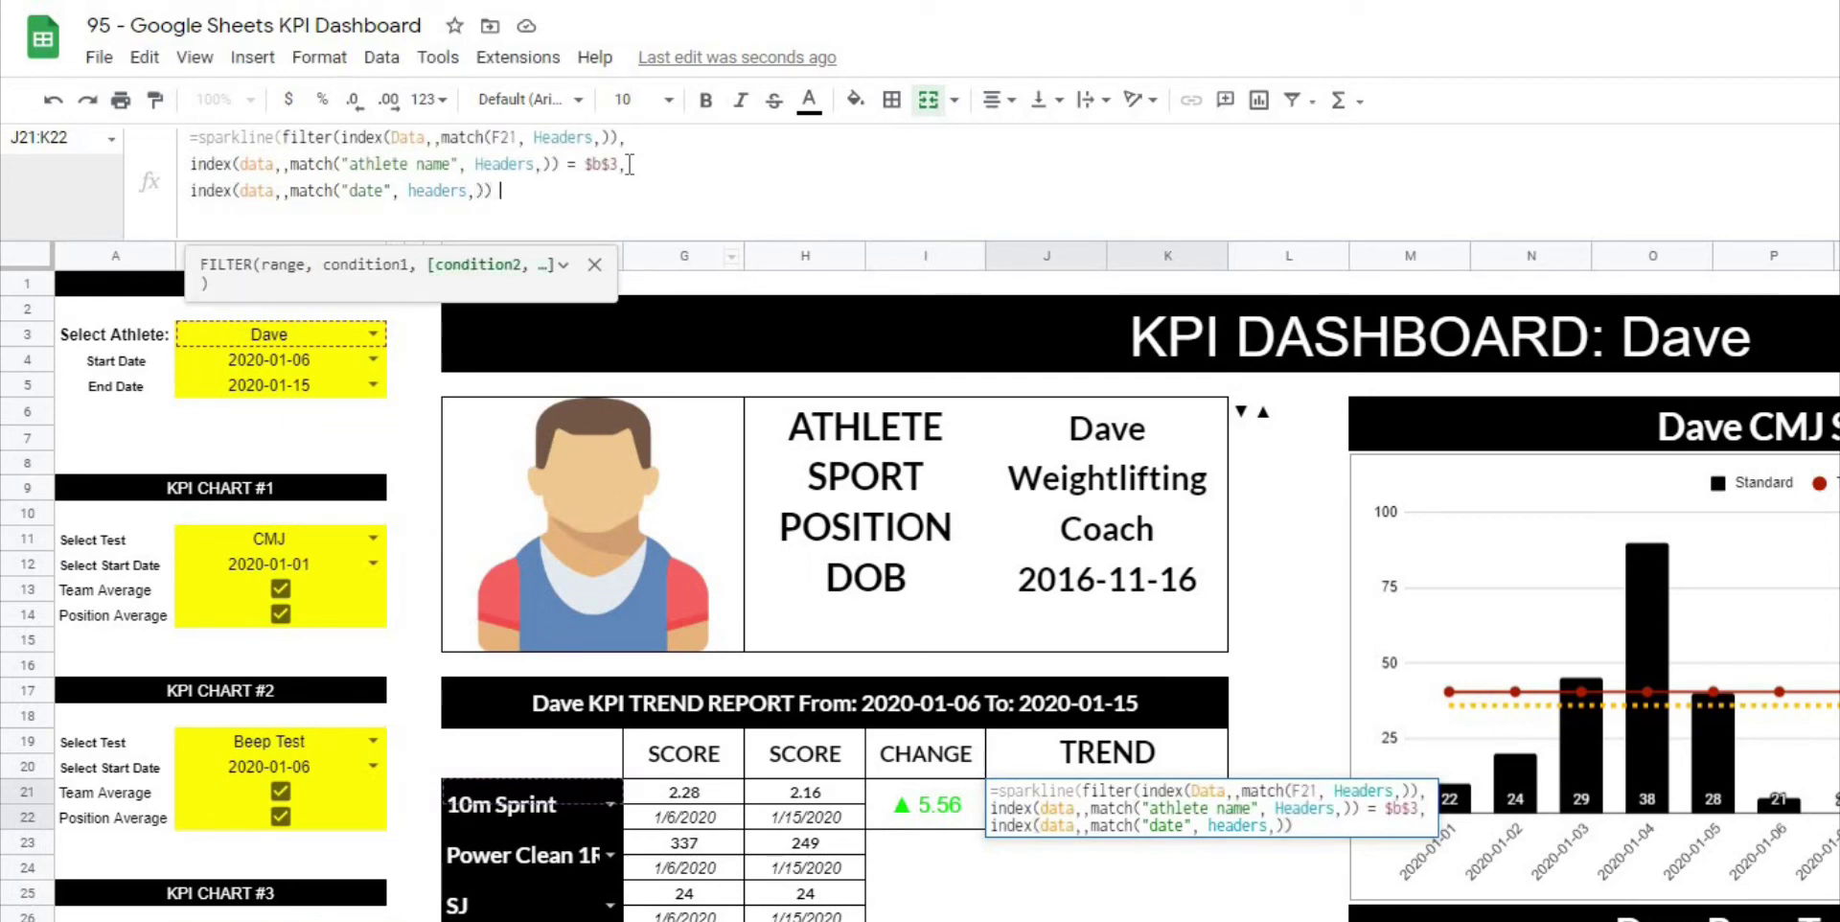
text(>)
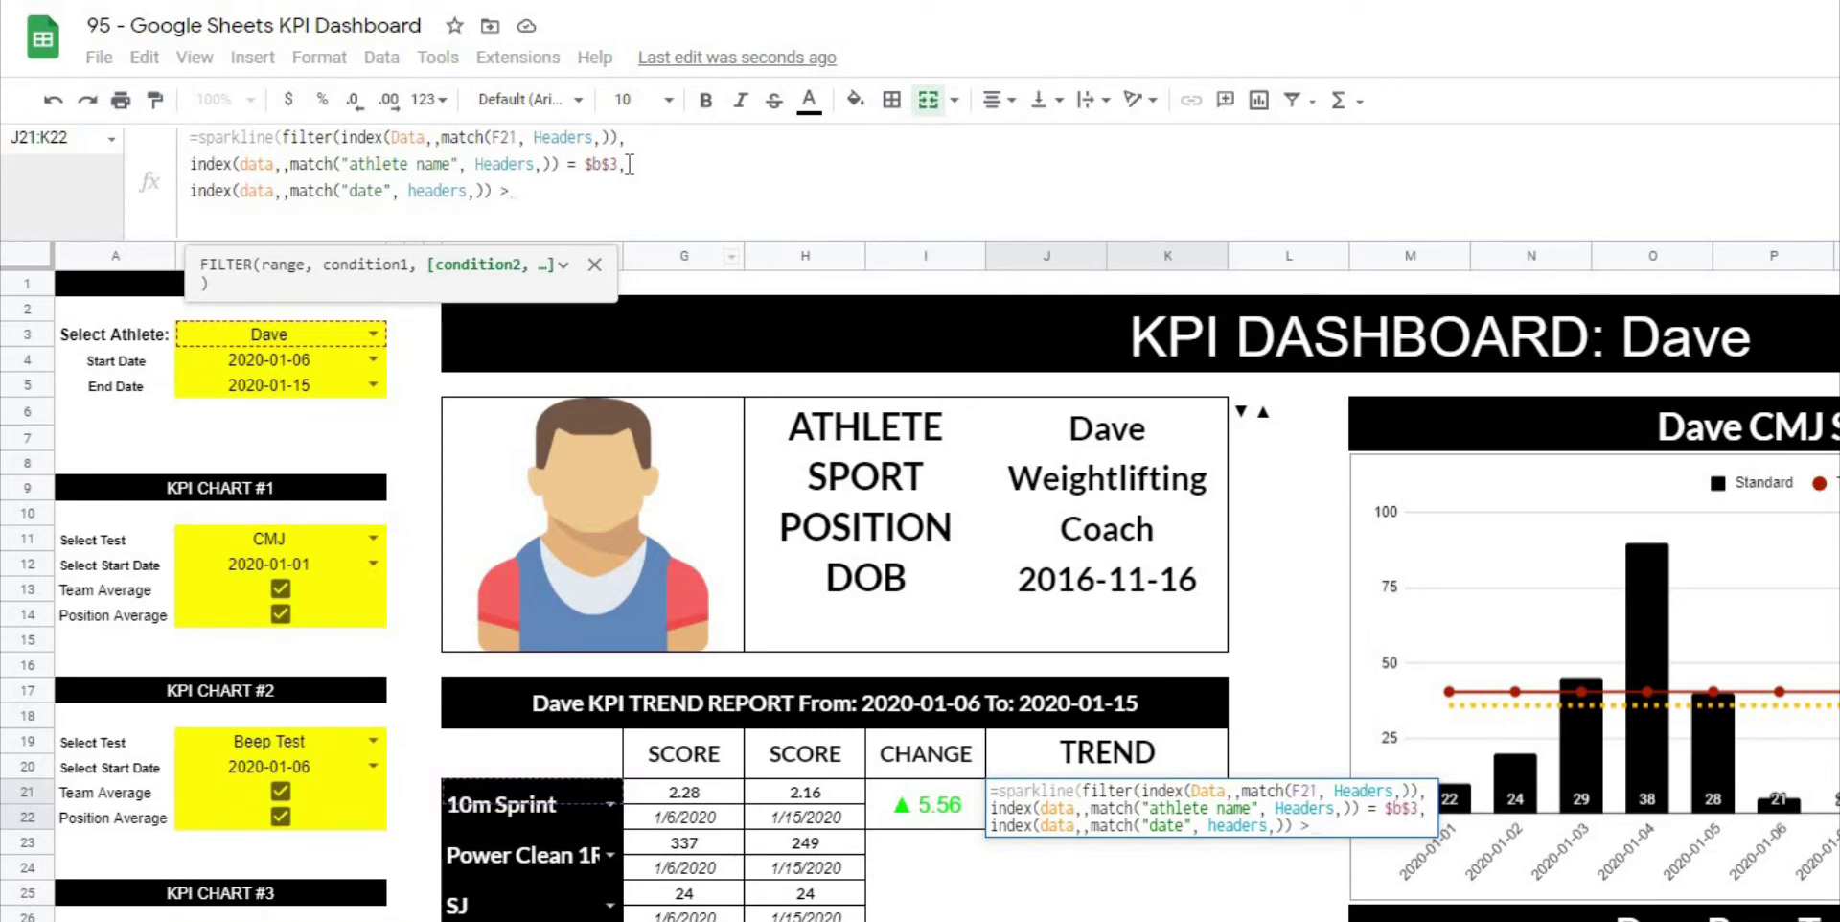
text(=)
click(681, 817)
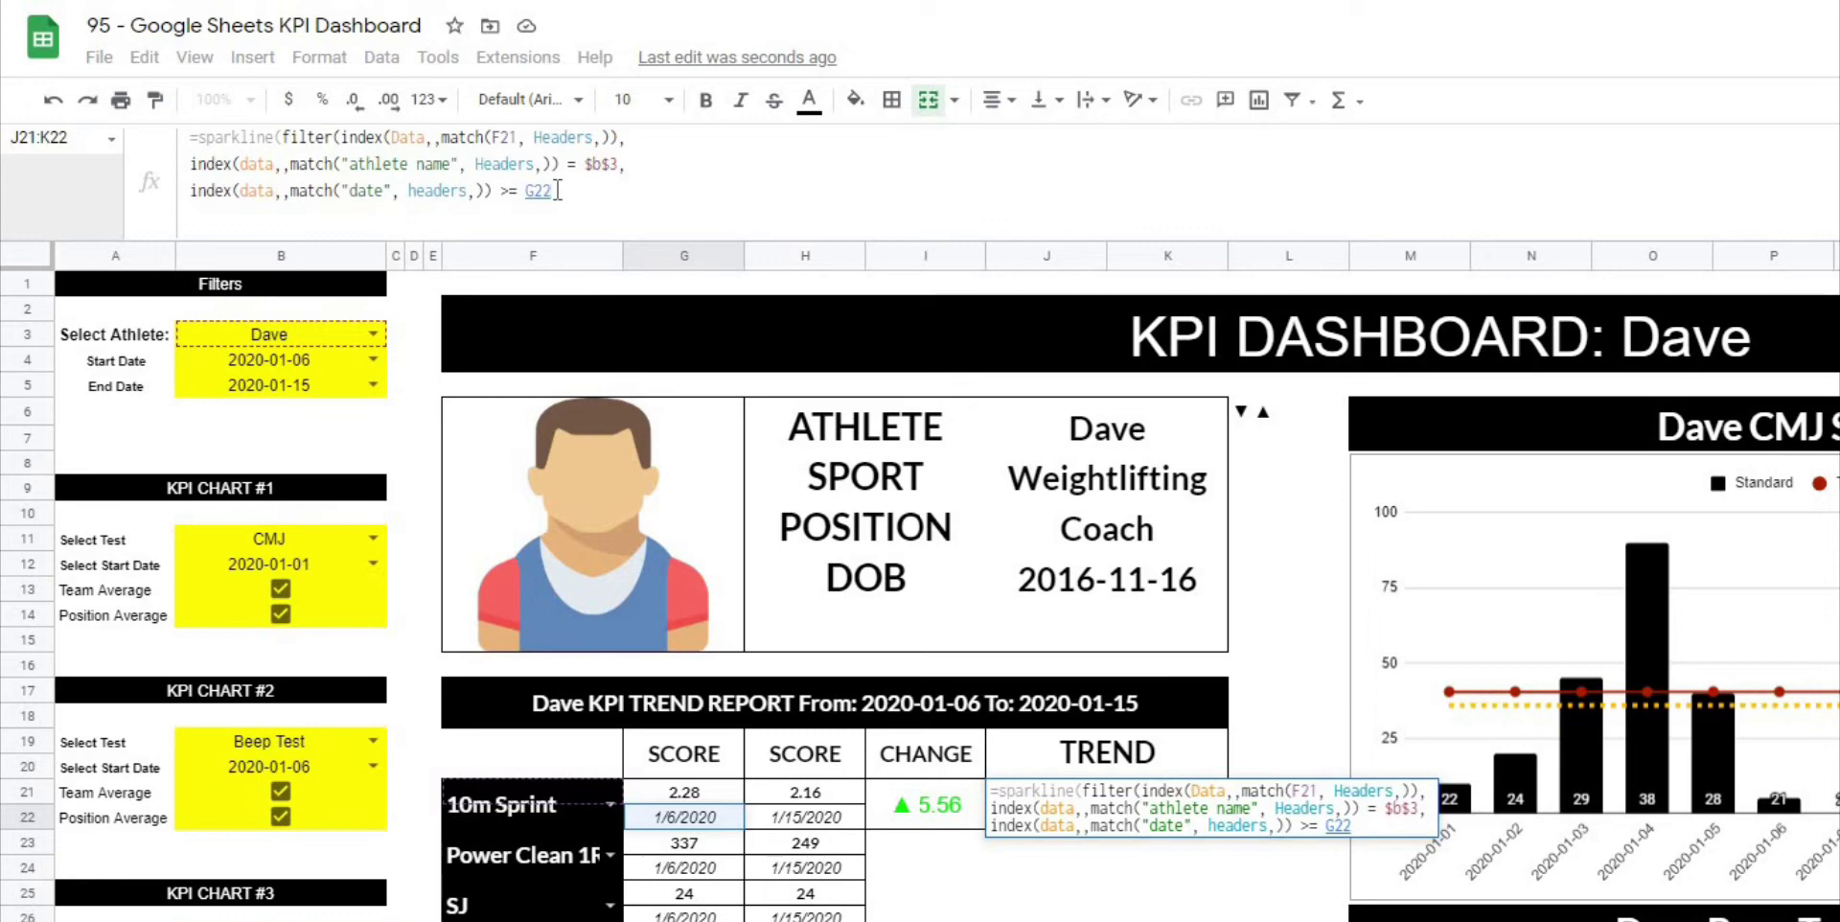
text(,)
Add index(data,,match("date", headers,)) on a new formula line as the basis of the end-date condition.
key(ctrl+Return)
text(index(data)
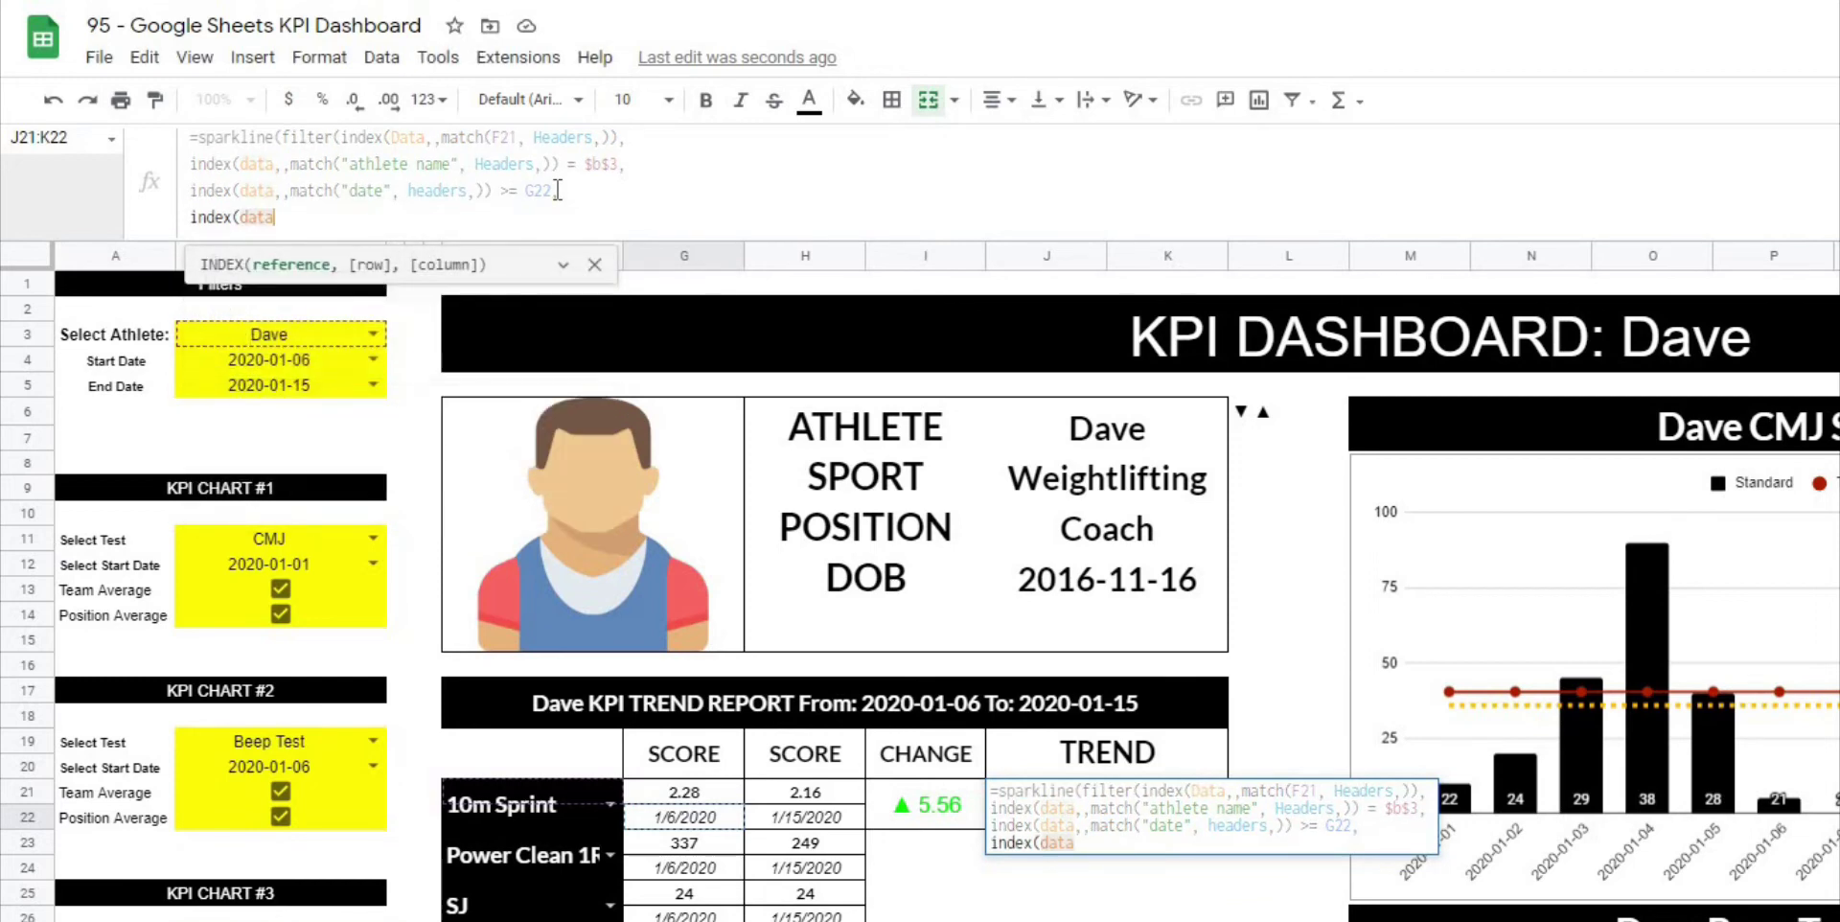
text(,,match)
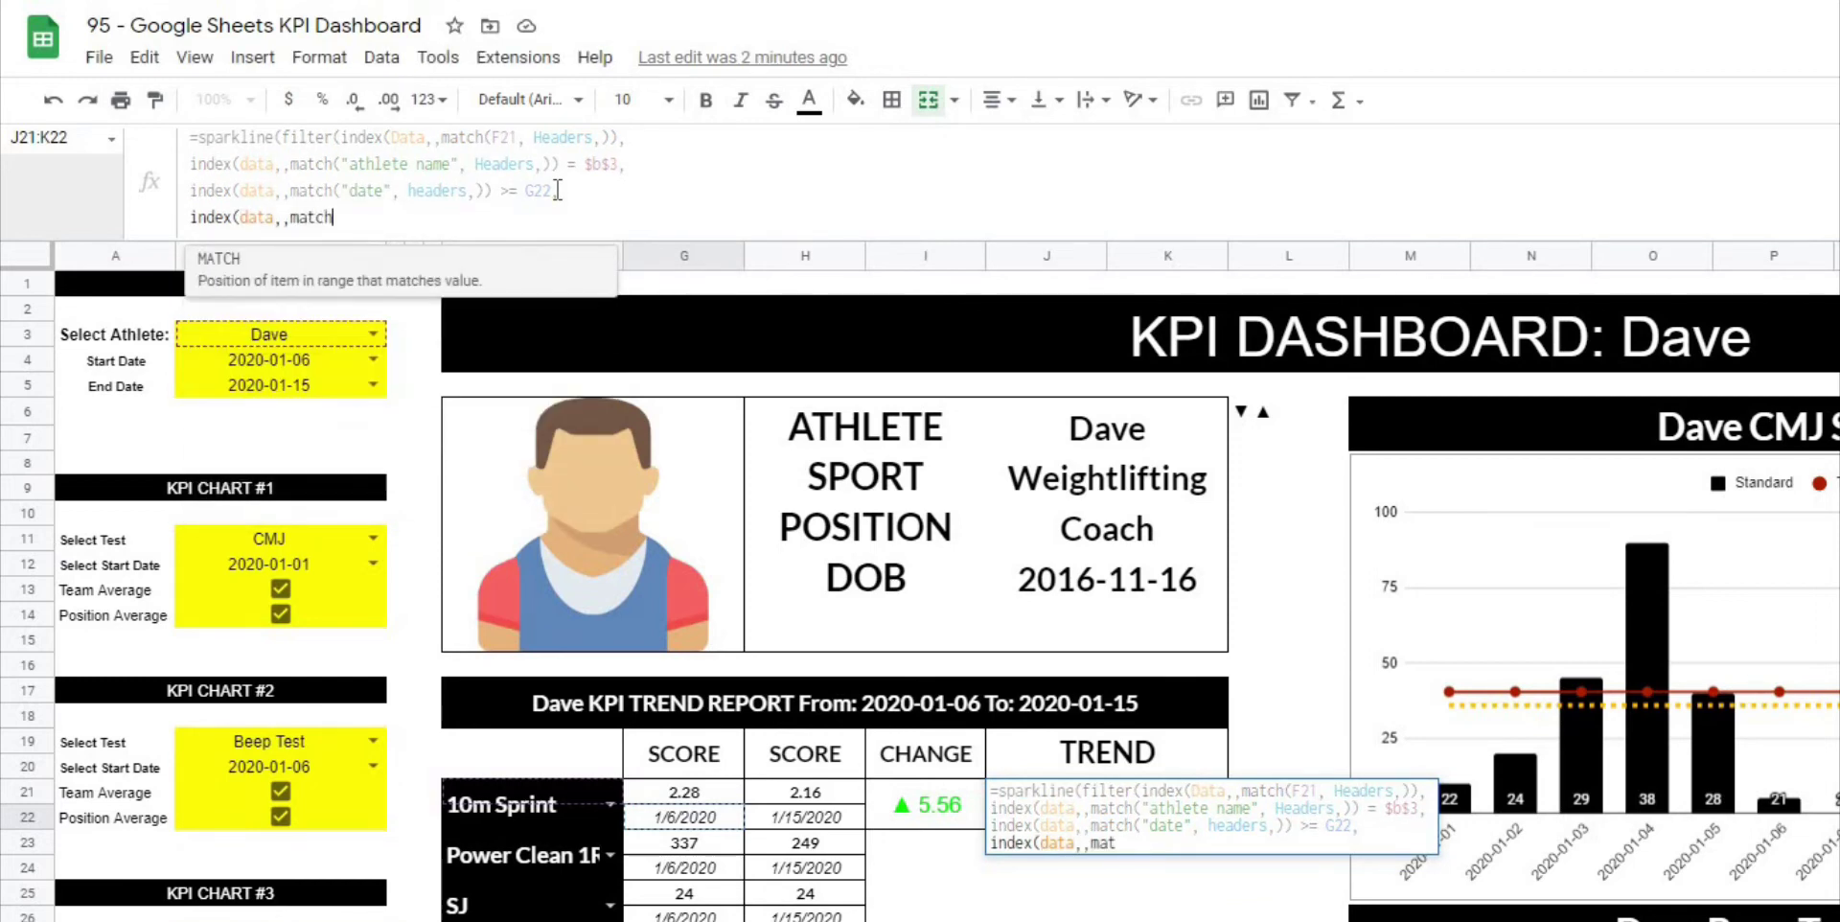
text(("date"m)
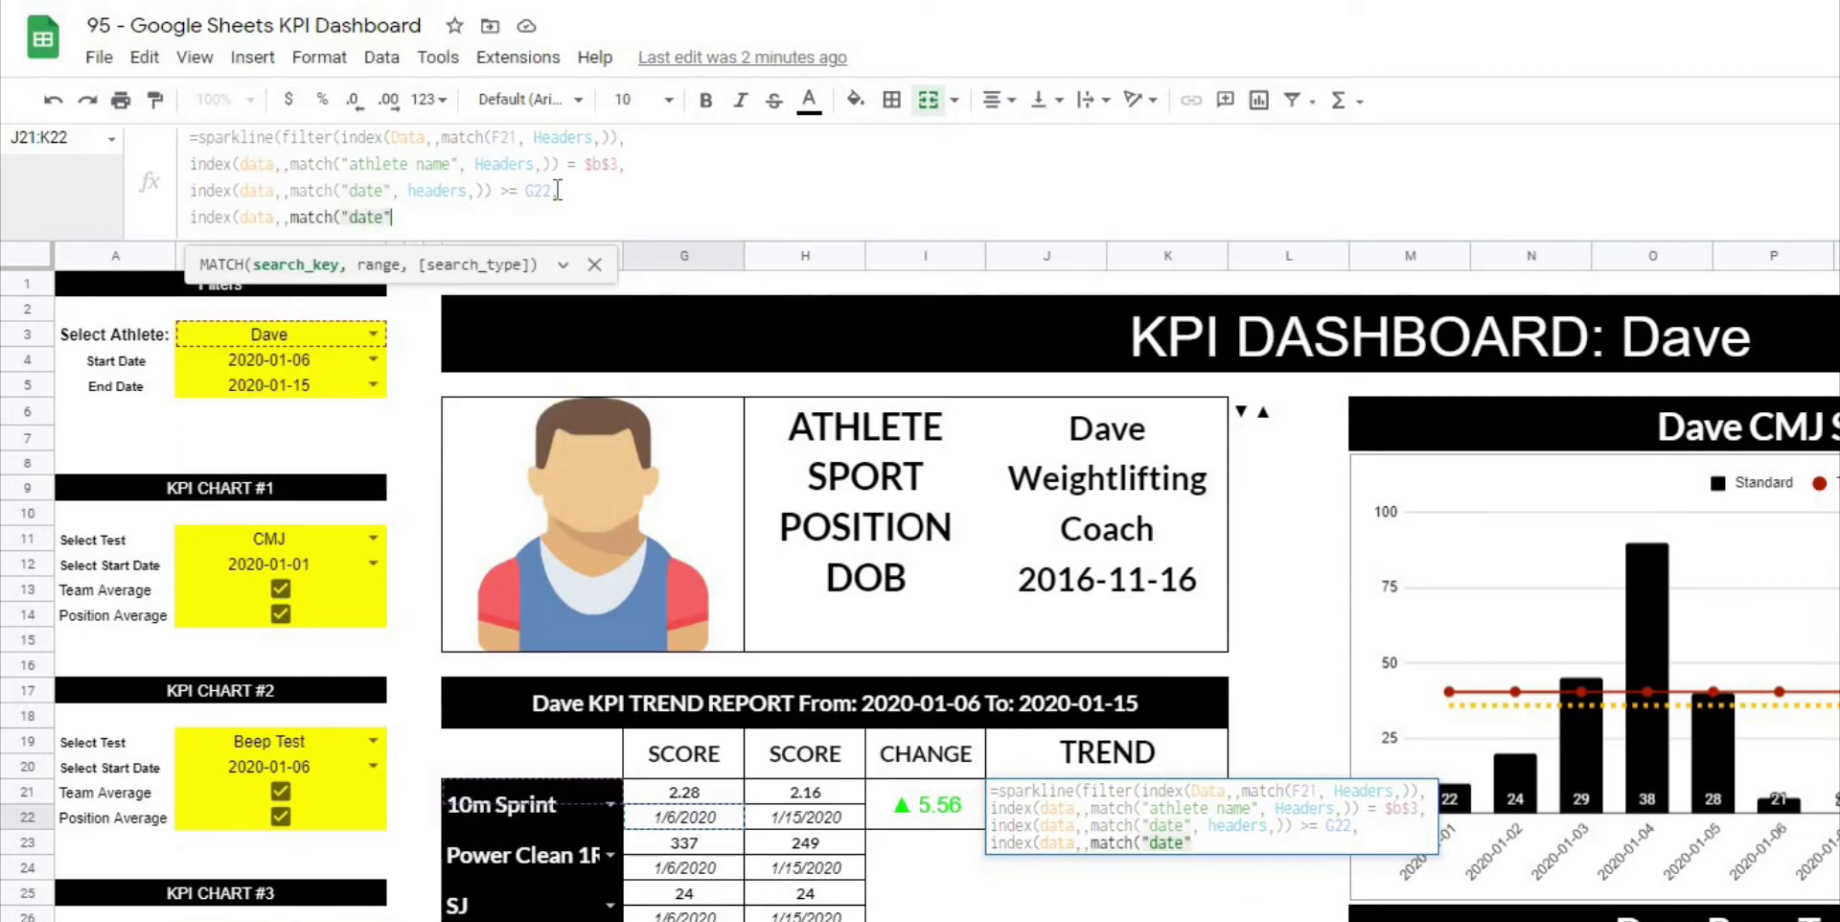
key(BackSpace)
text(, headers)
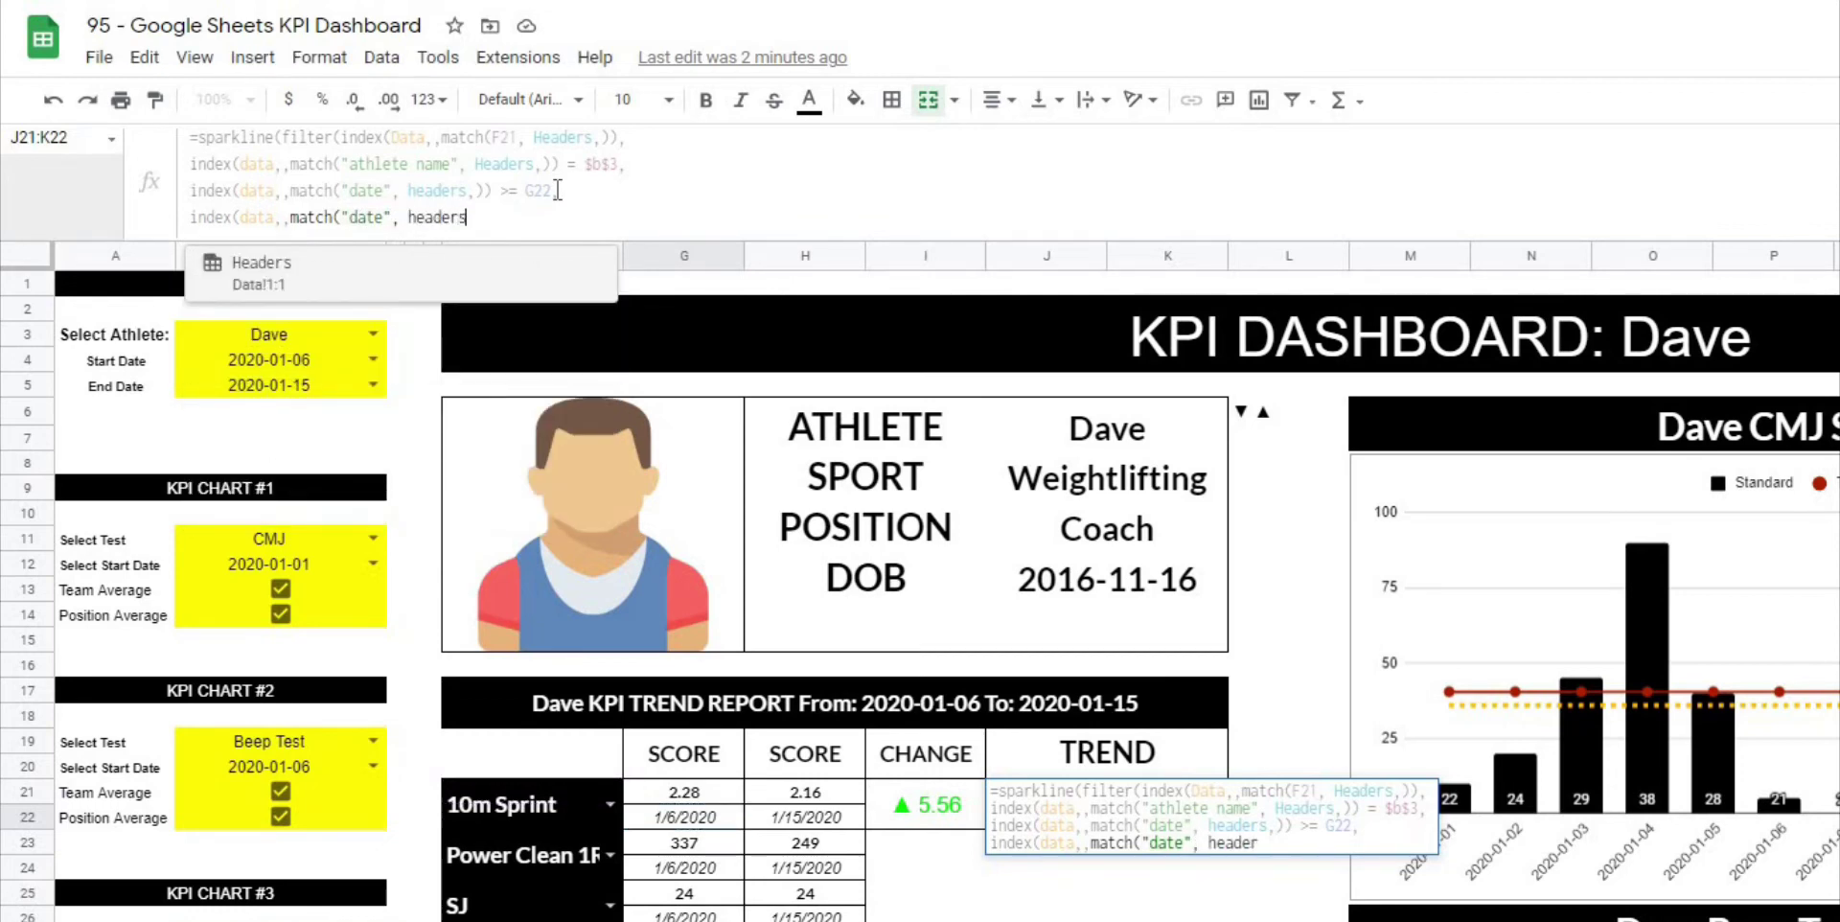
text(,))
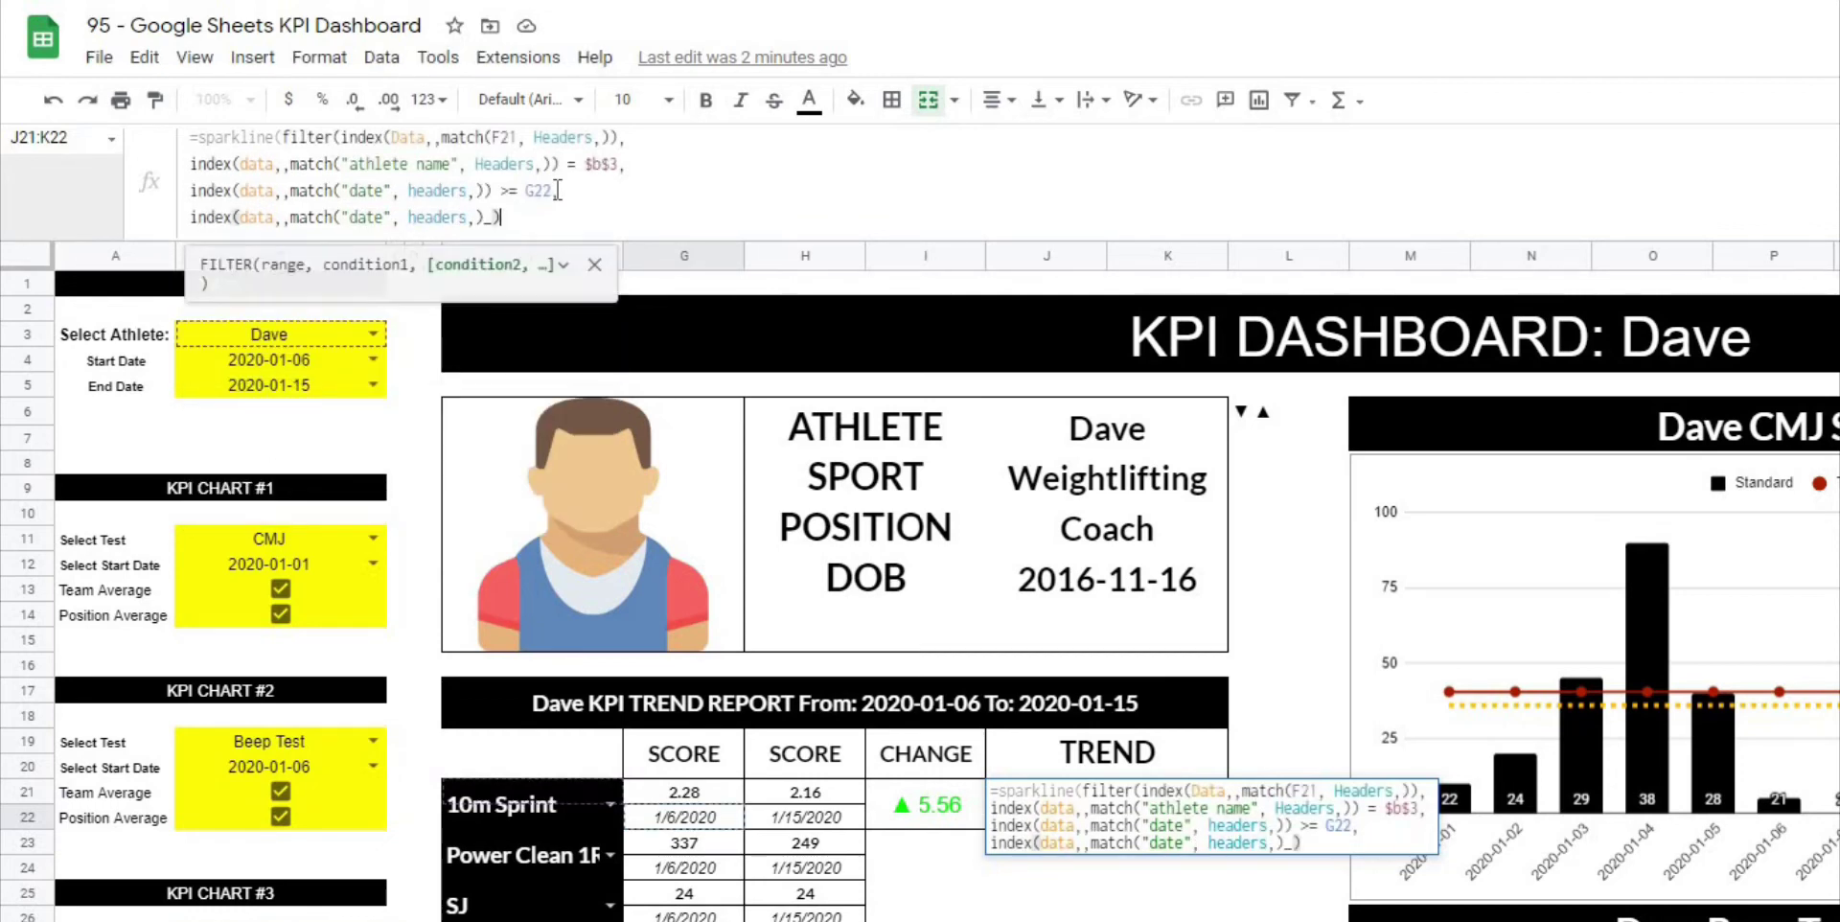
text())
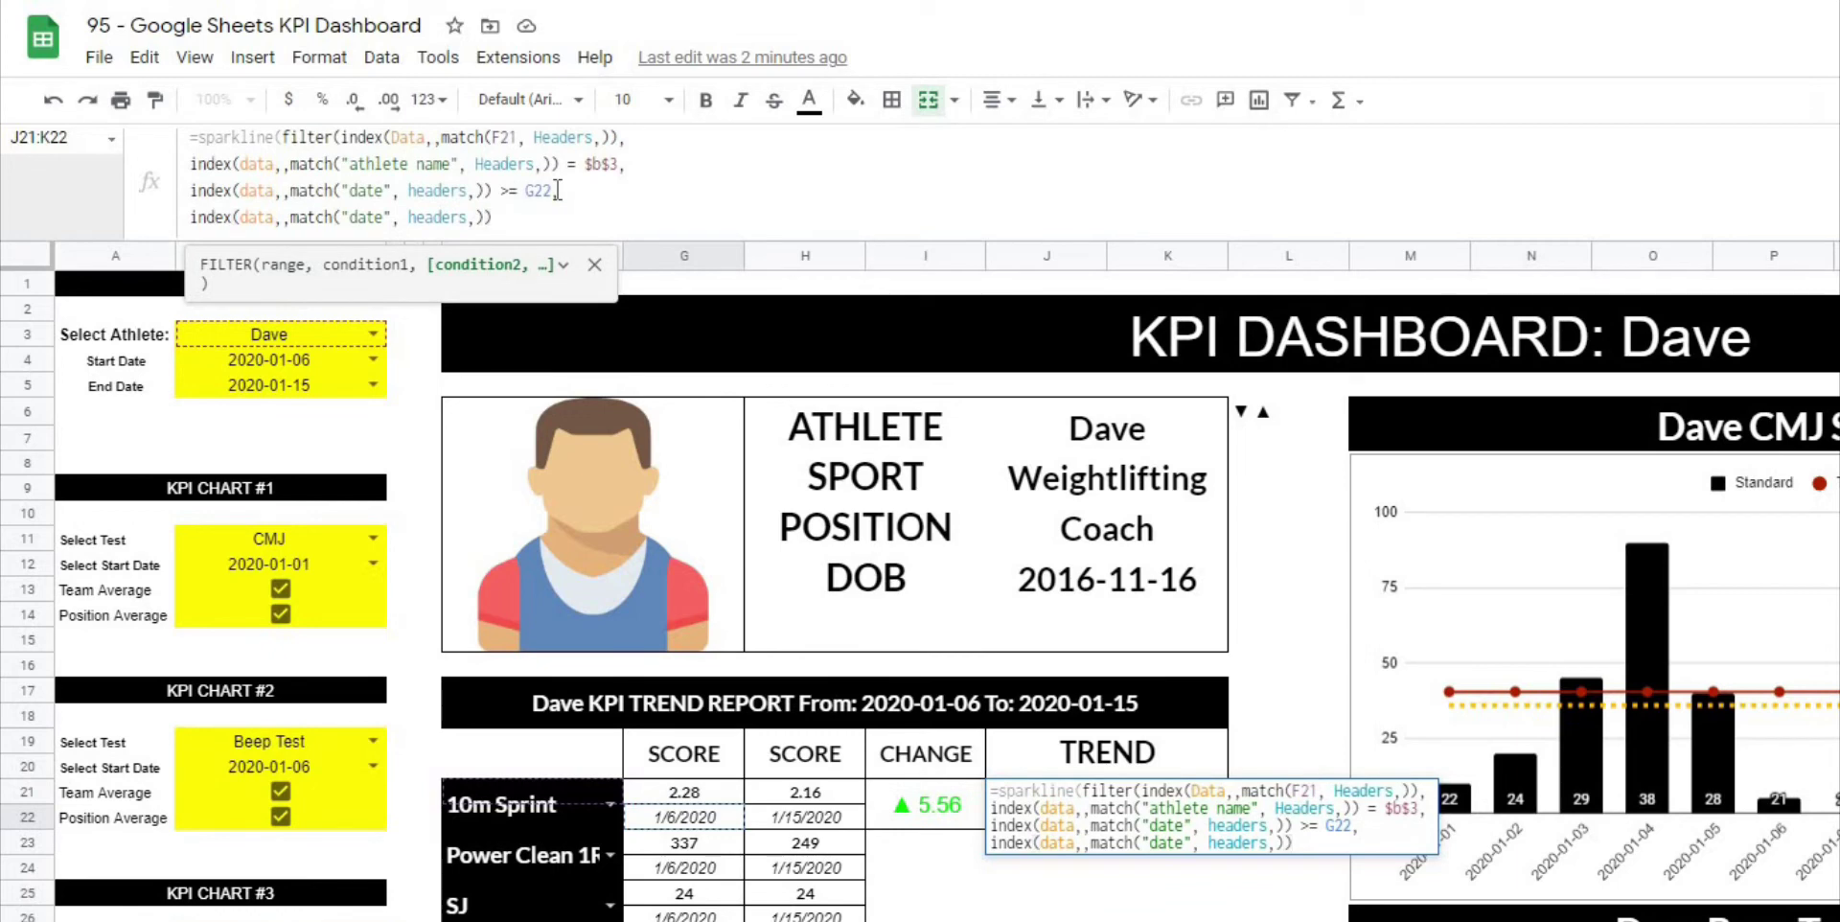
Complete the end-date condition with <= H22, close the filter and sparkline functions, and enter the formula.
text( <=)
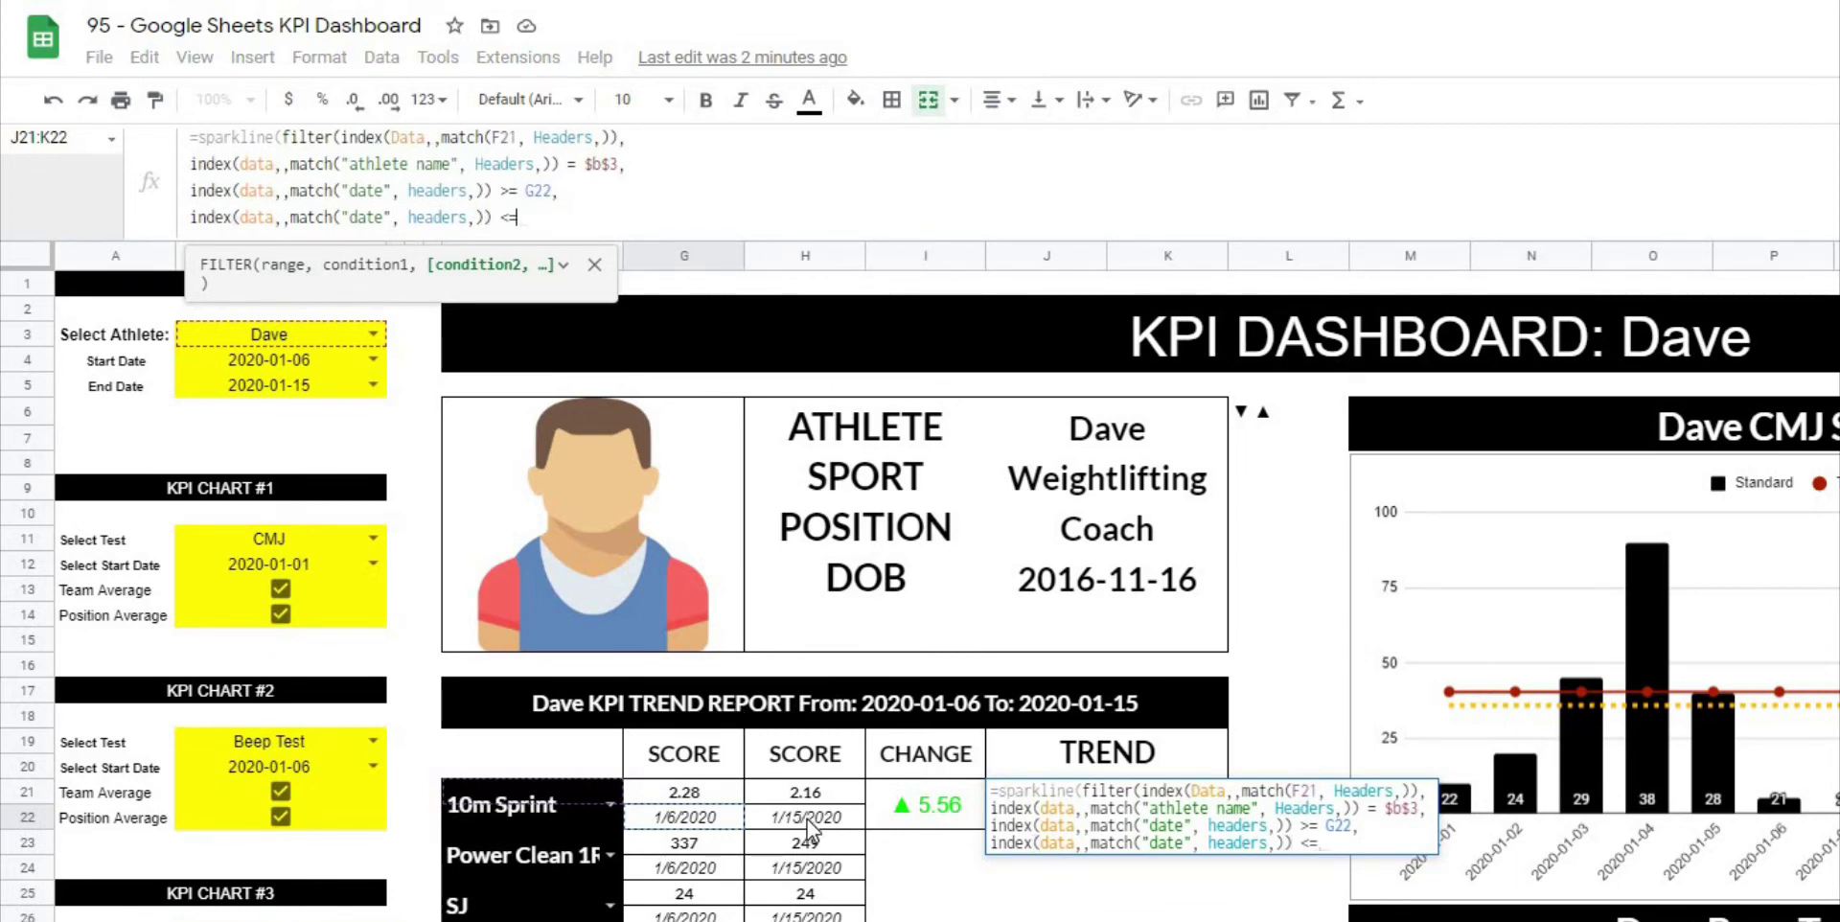
click(806, 810)
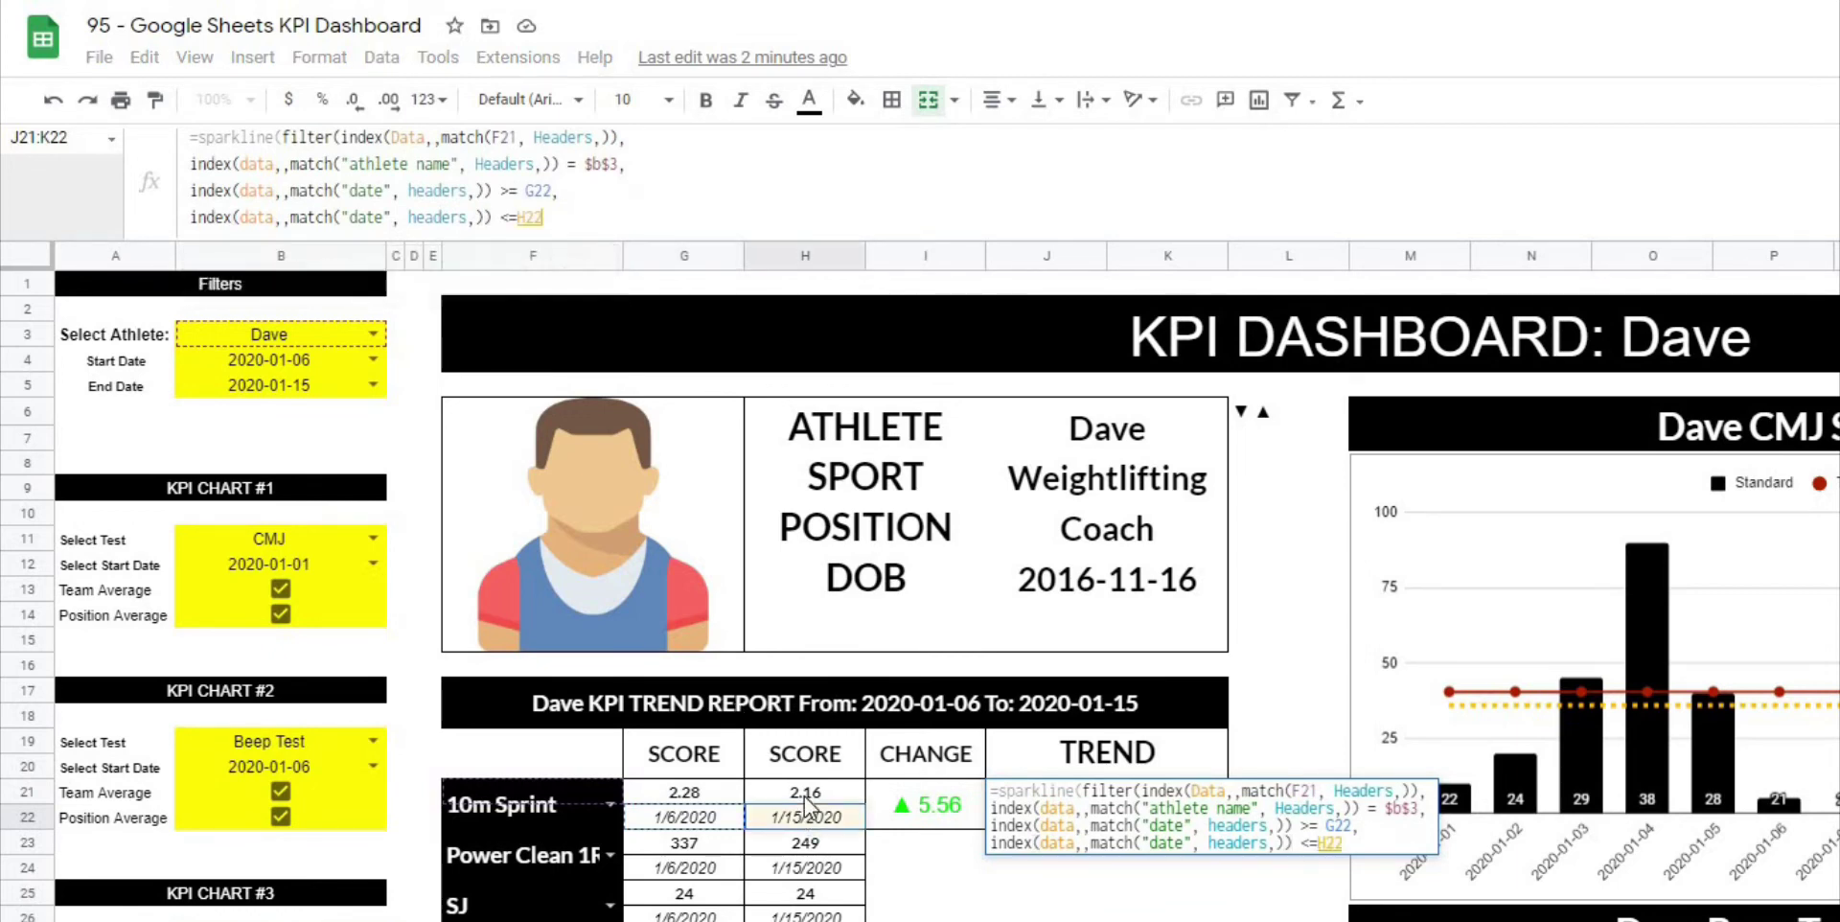
click(523, 217)
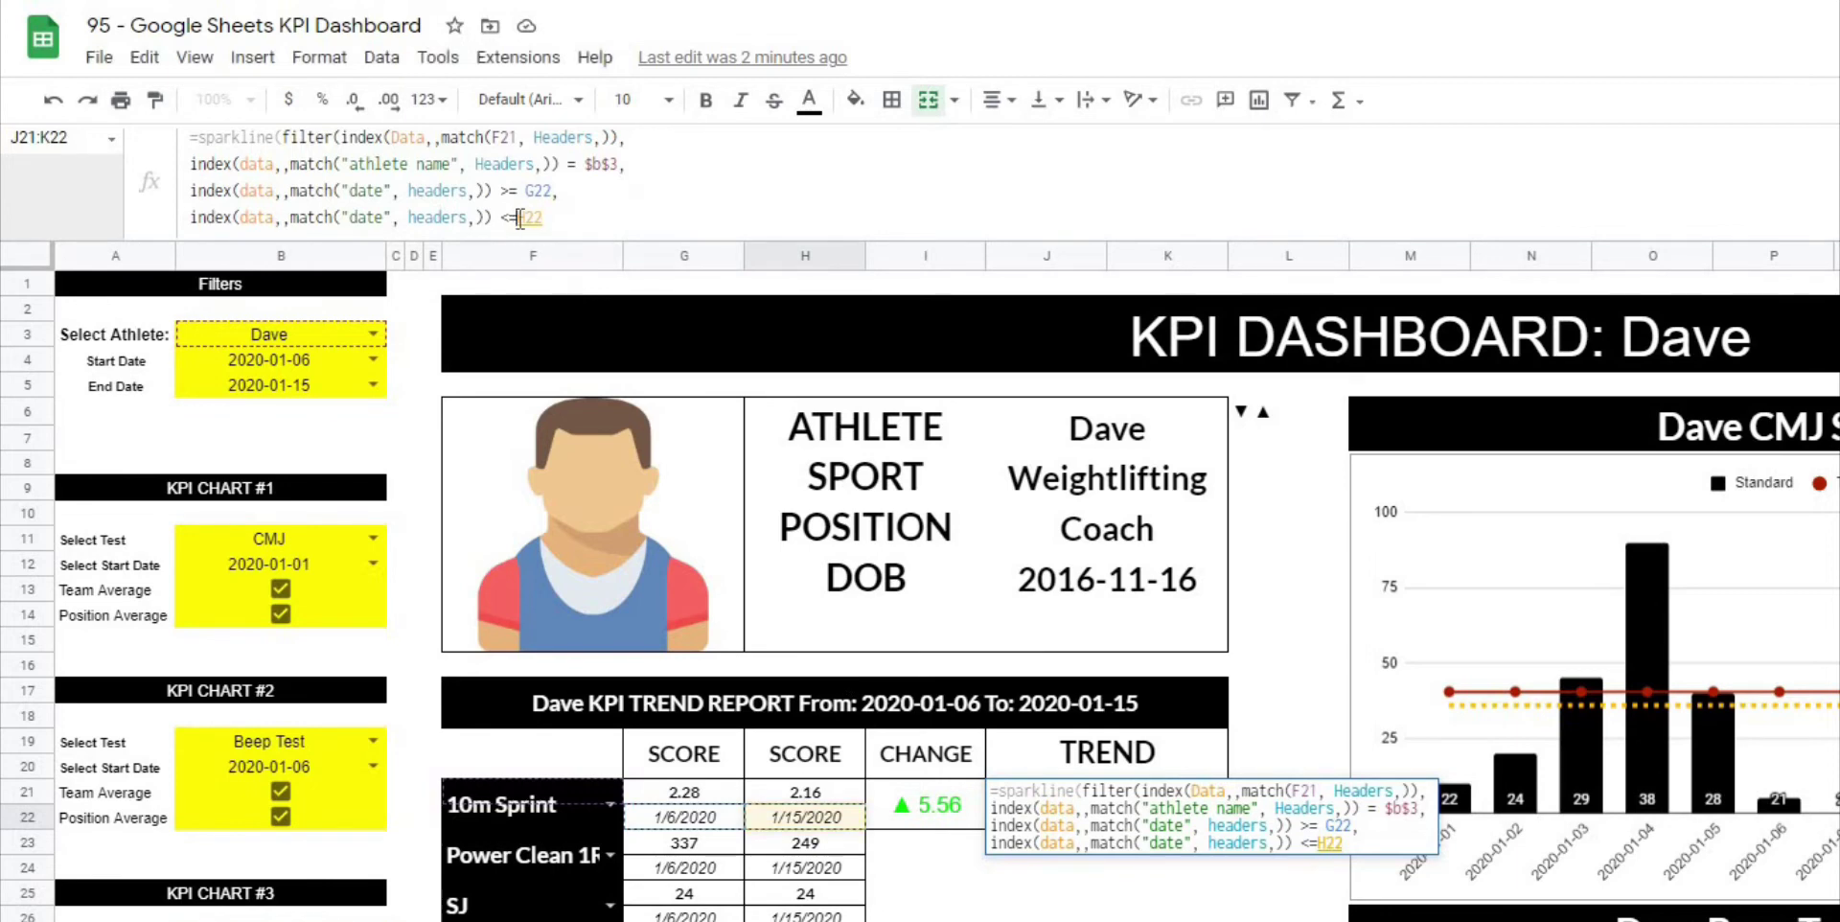
click(554, 215)
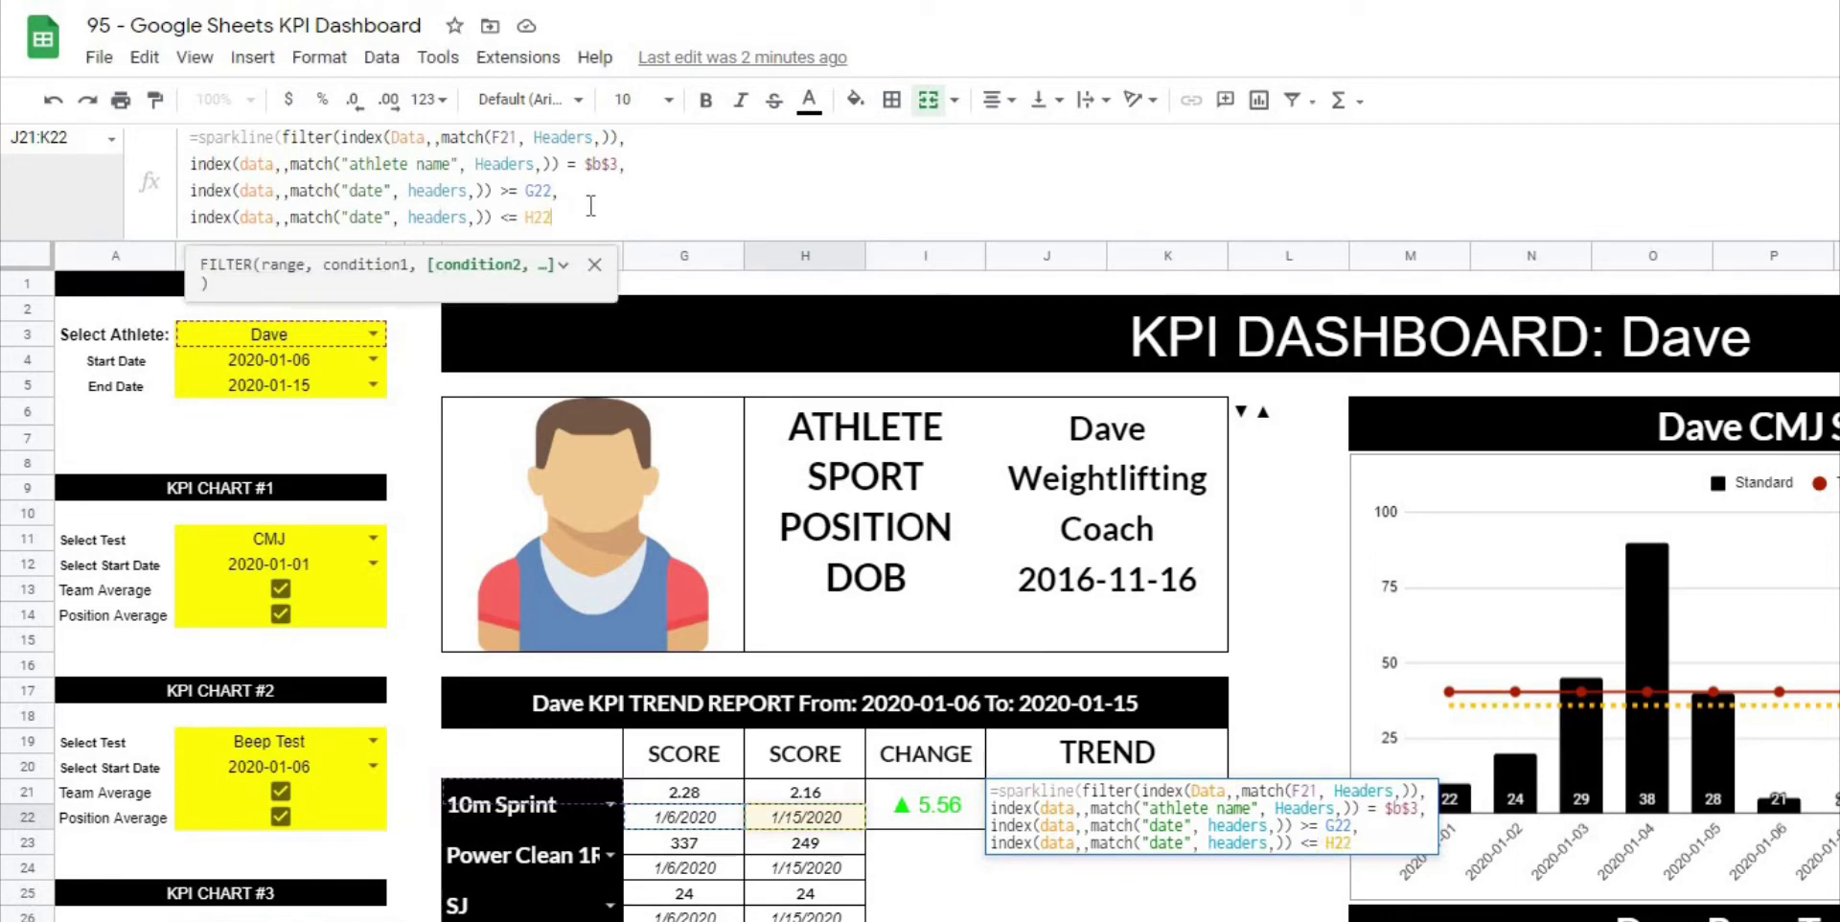
text()))
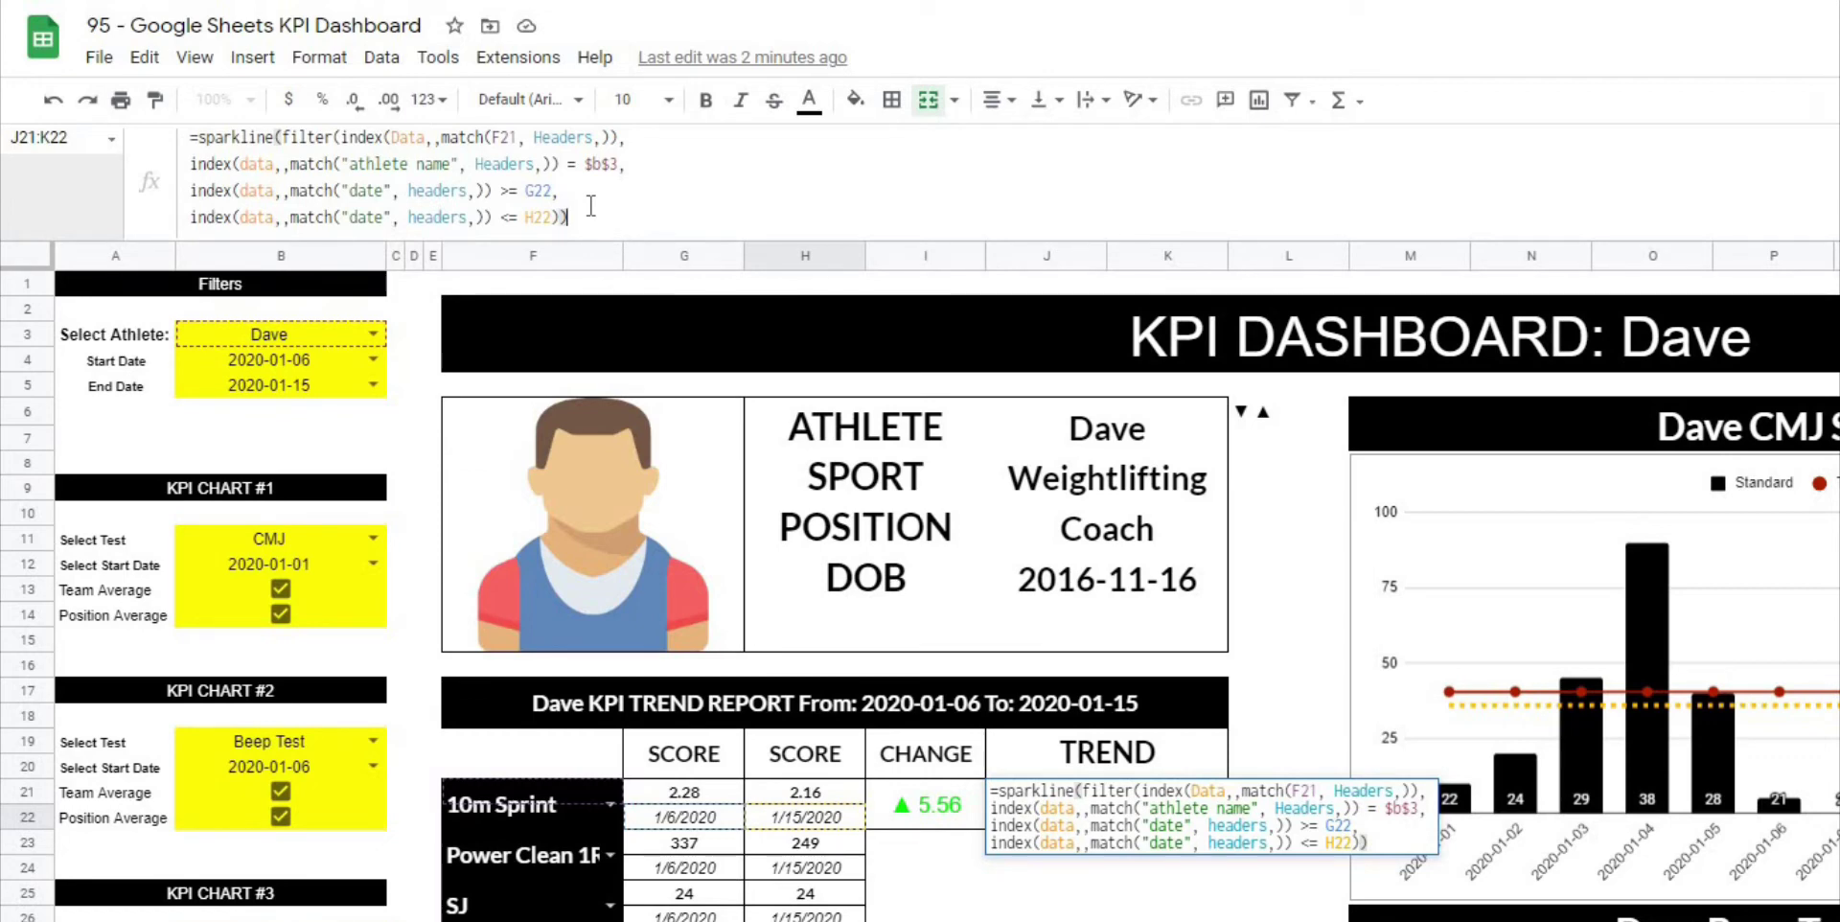
key(Return)
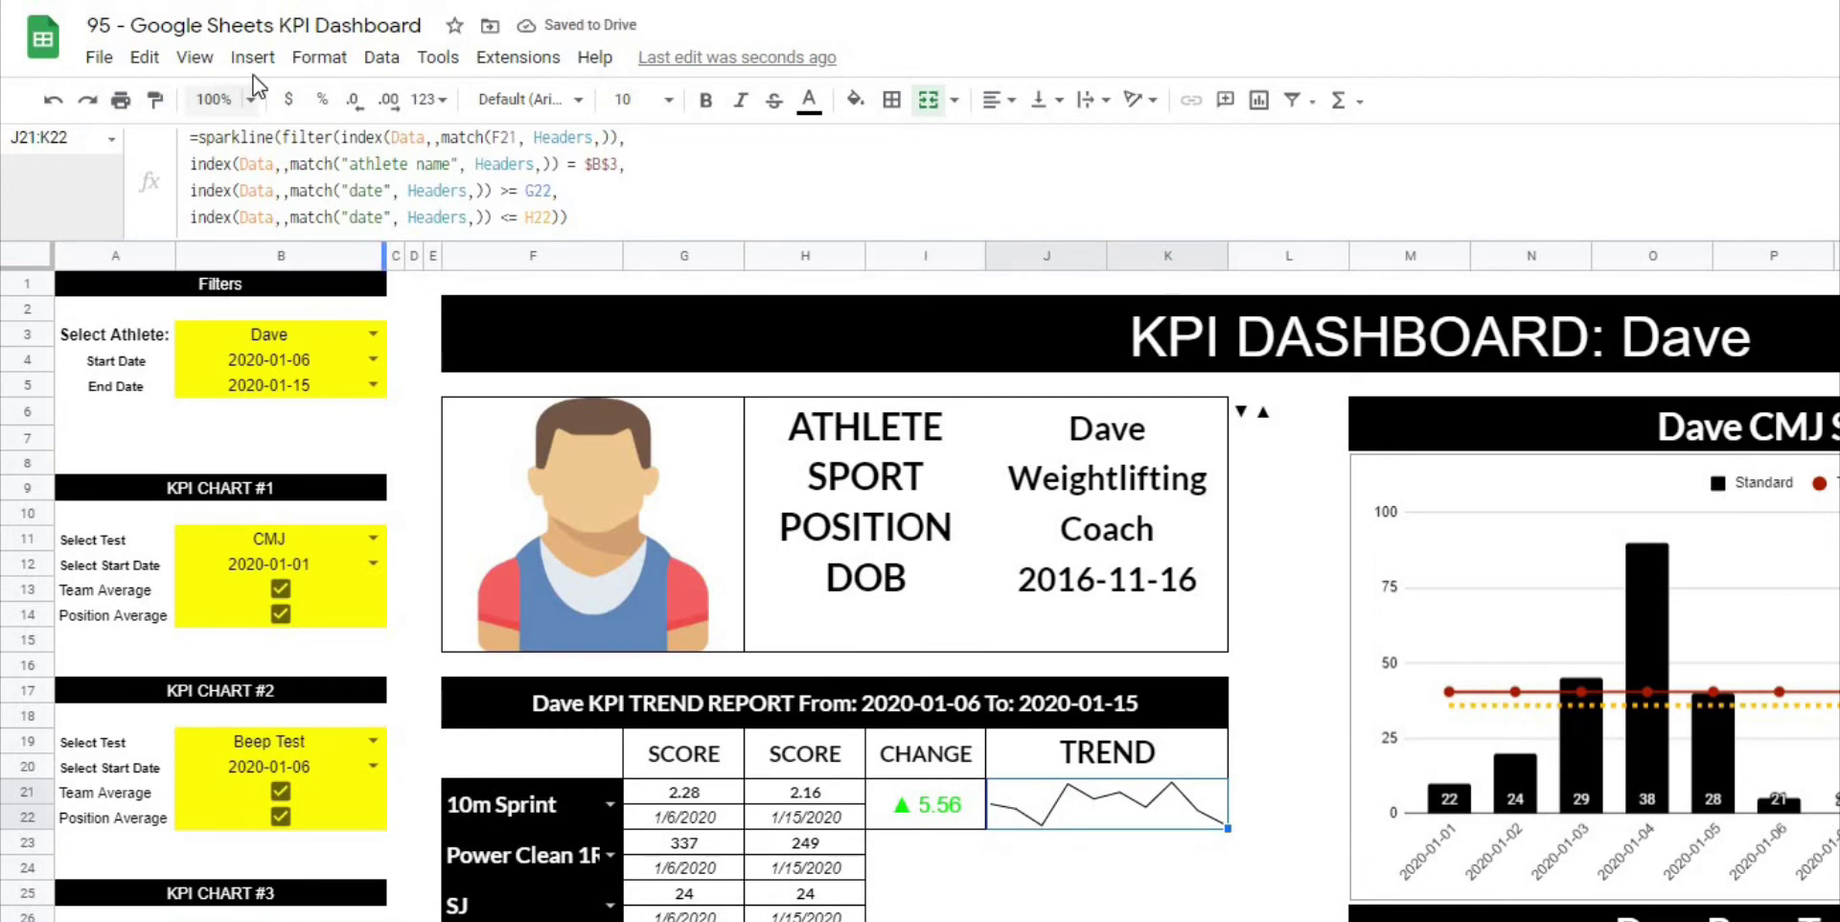
Review the TREND formula's sparkline function, filter range, athlete condition and both date conditions, leaving the formula as is.
drag(198, 137, 270, 141)
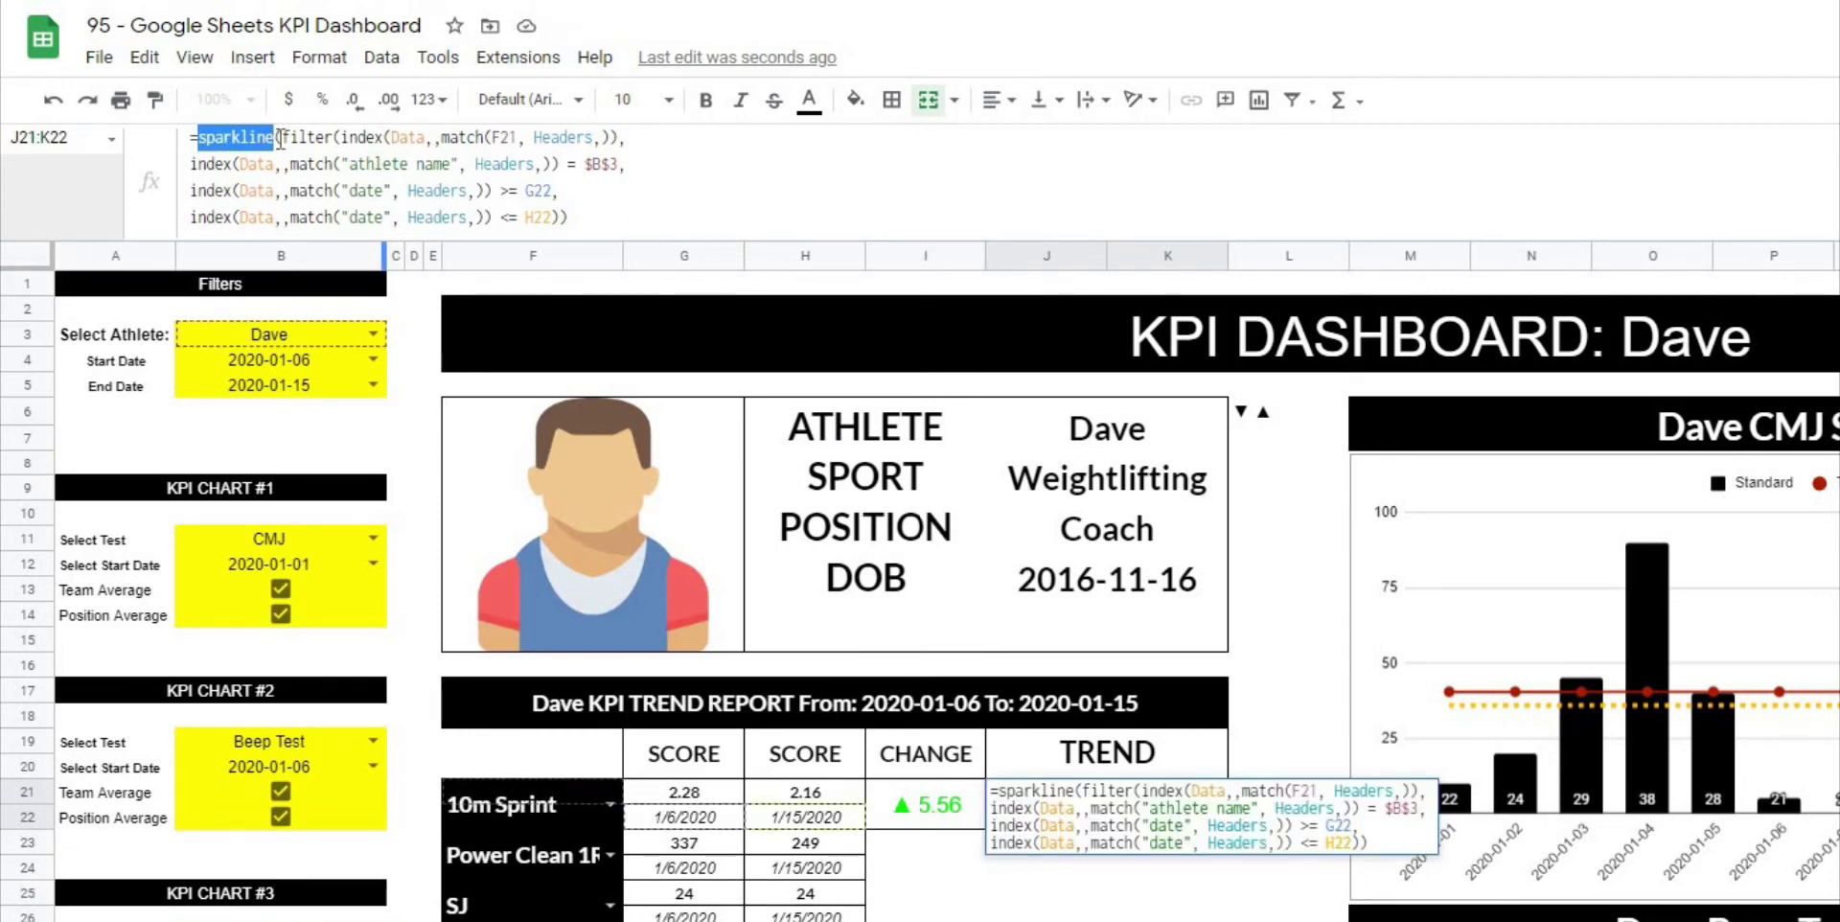
click(771, 188)
drag(198, 137, 280, 139)
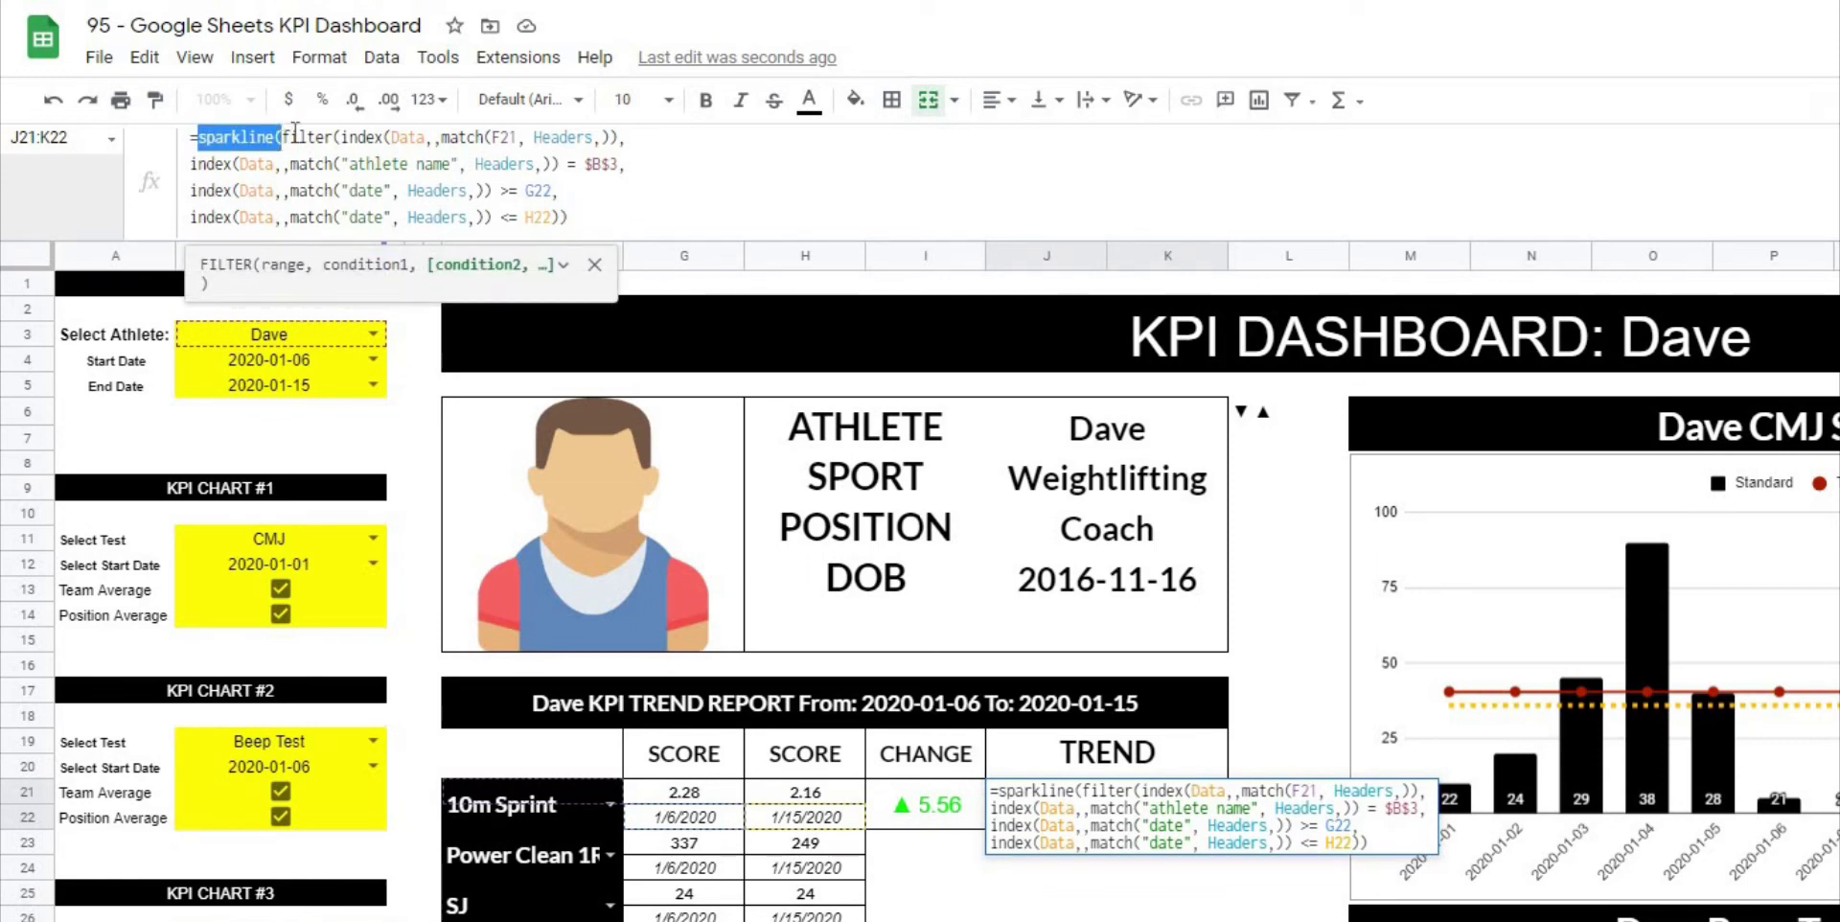
click(284, 137)
drag(357, 131, 616, 134)
click(622, 137)
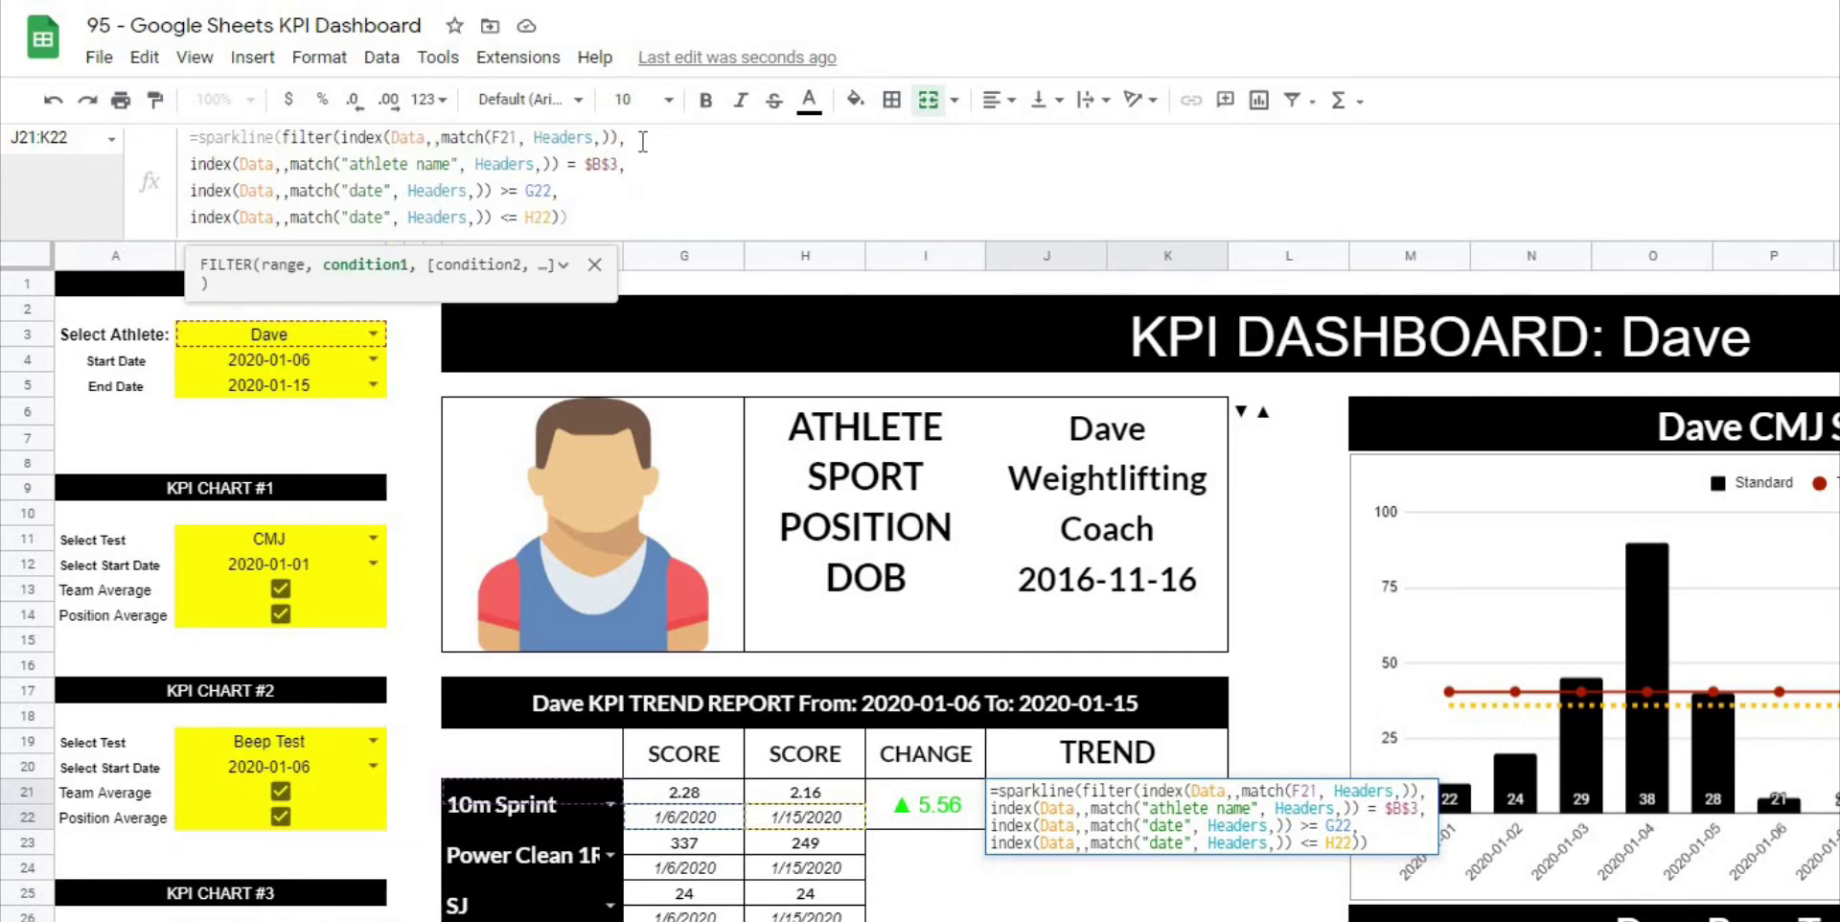
drag(192, 163, 619, 164)
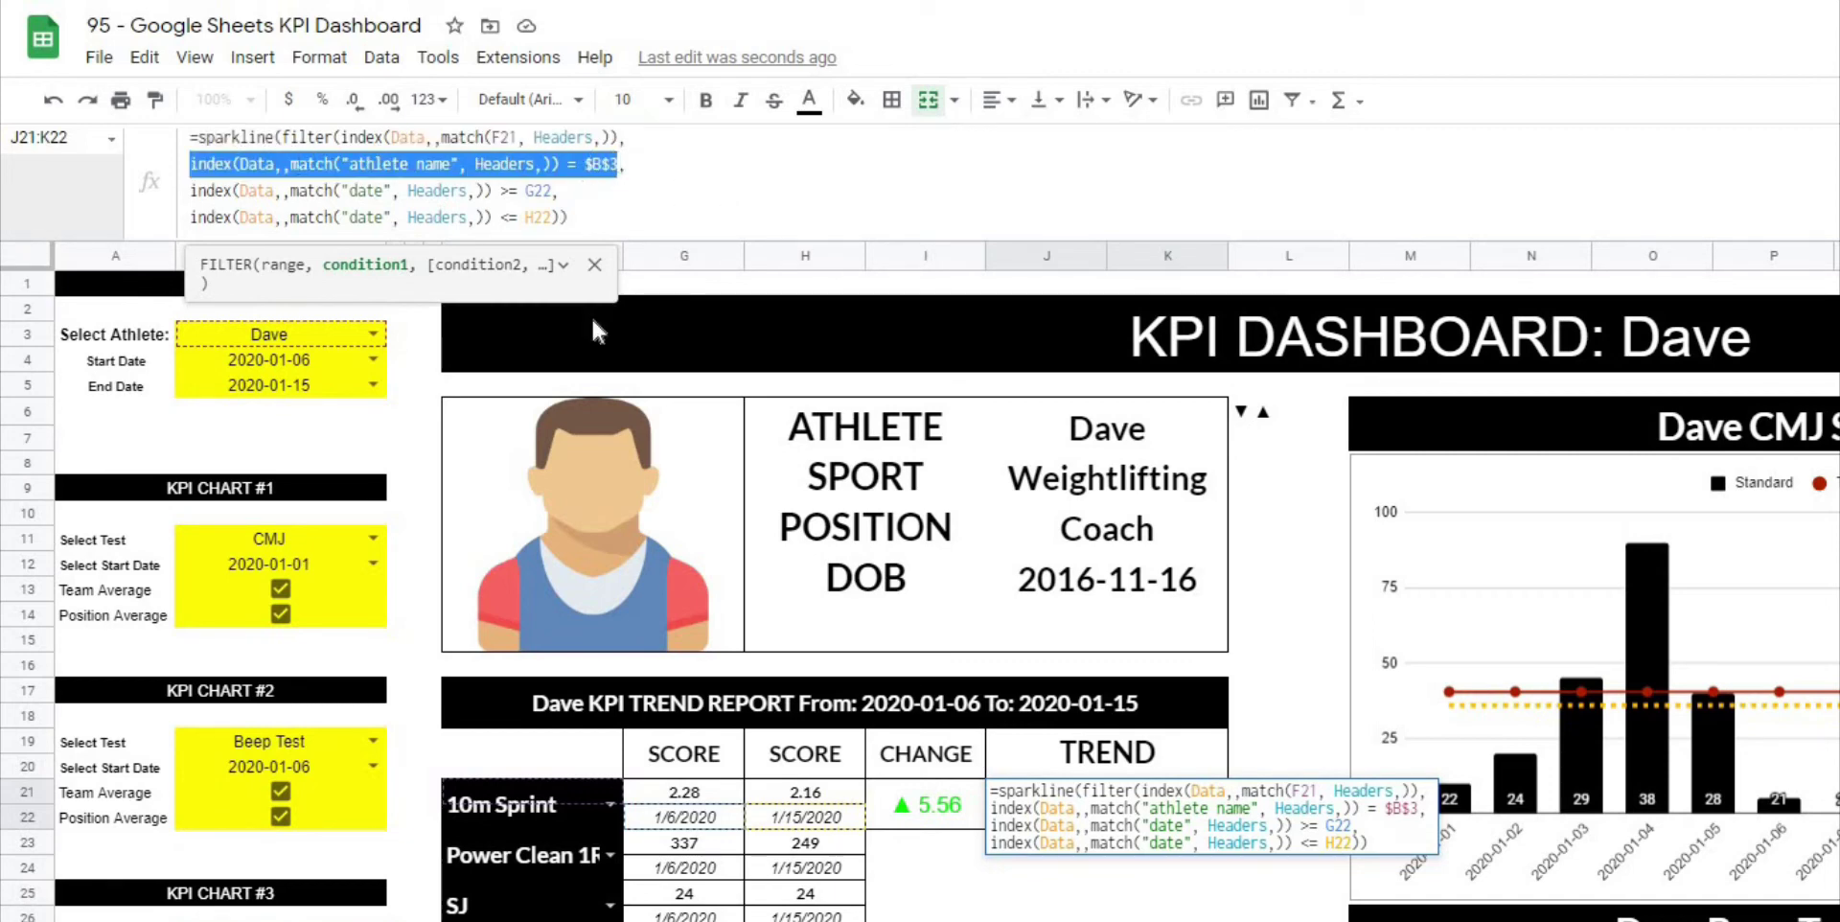
click(675, 163)
drag(232, 191, 554, 190)
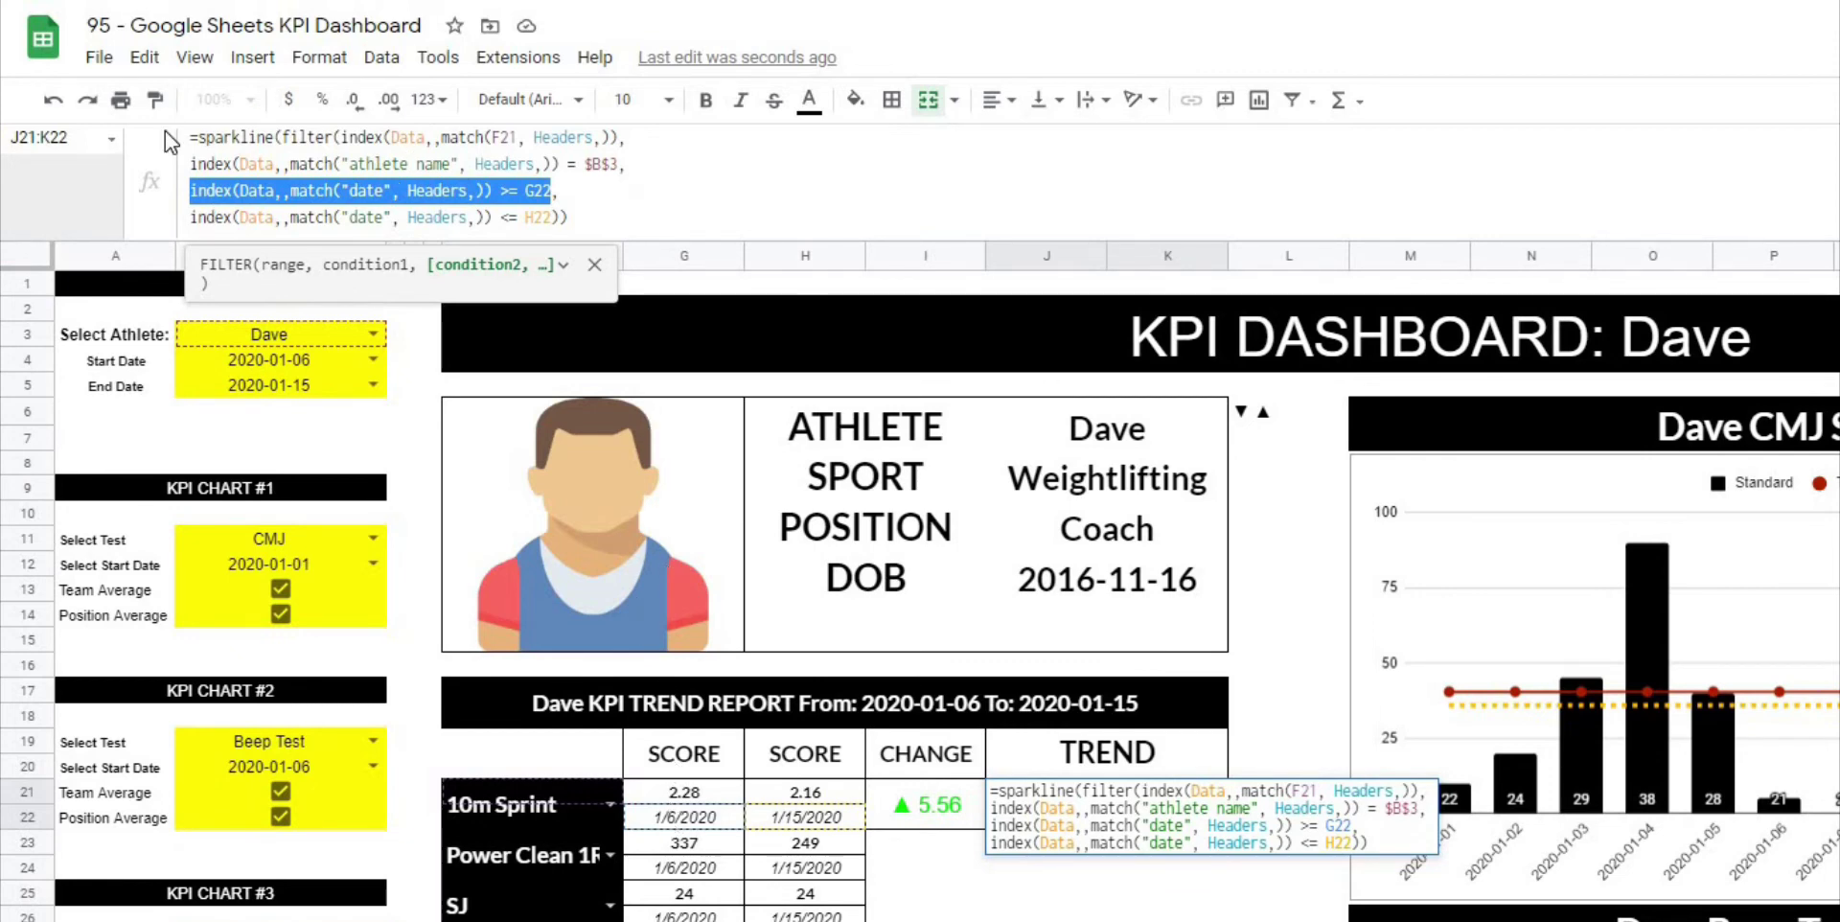
drag(192, 219, 559, 218)
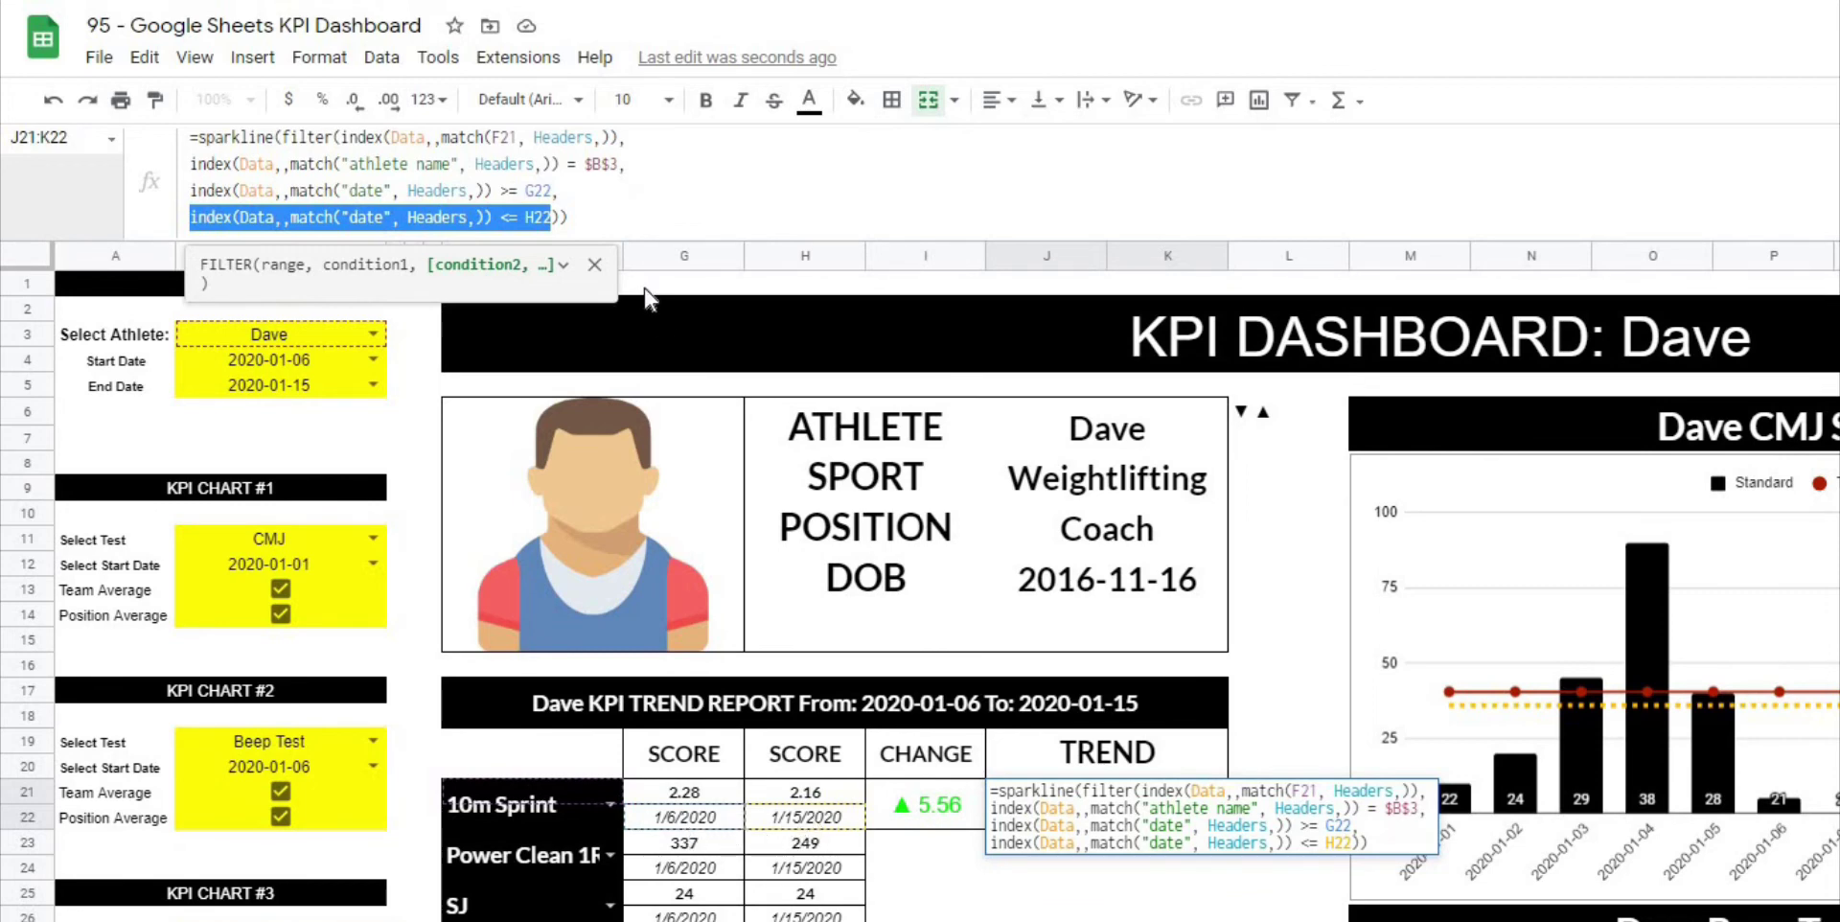
click(602, 207)
key(Return)
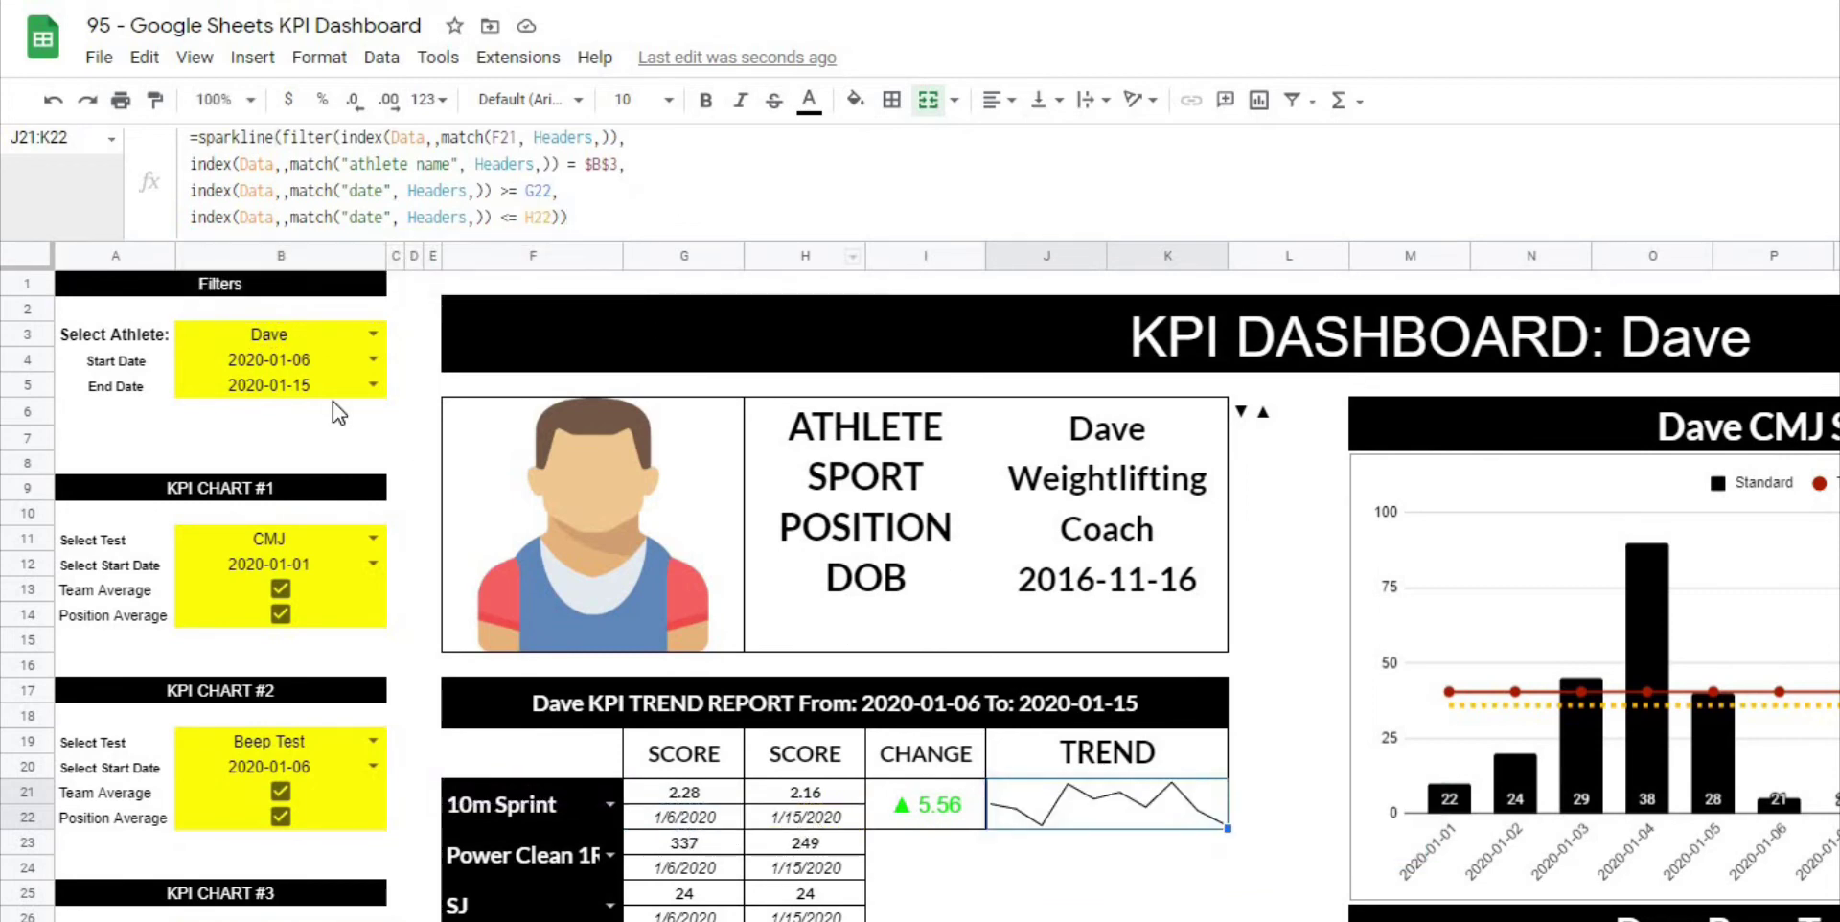
Test the sparkline by setting the filter's End Date to 2020-01-07, 2020-01-08, 2020-01-12 and back to 2020-01-15.
click(373, 385)
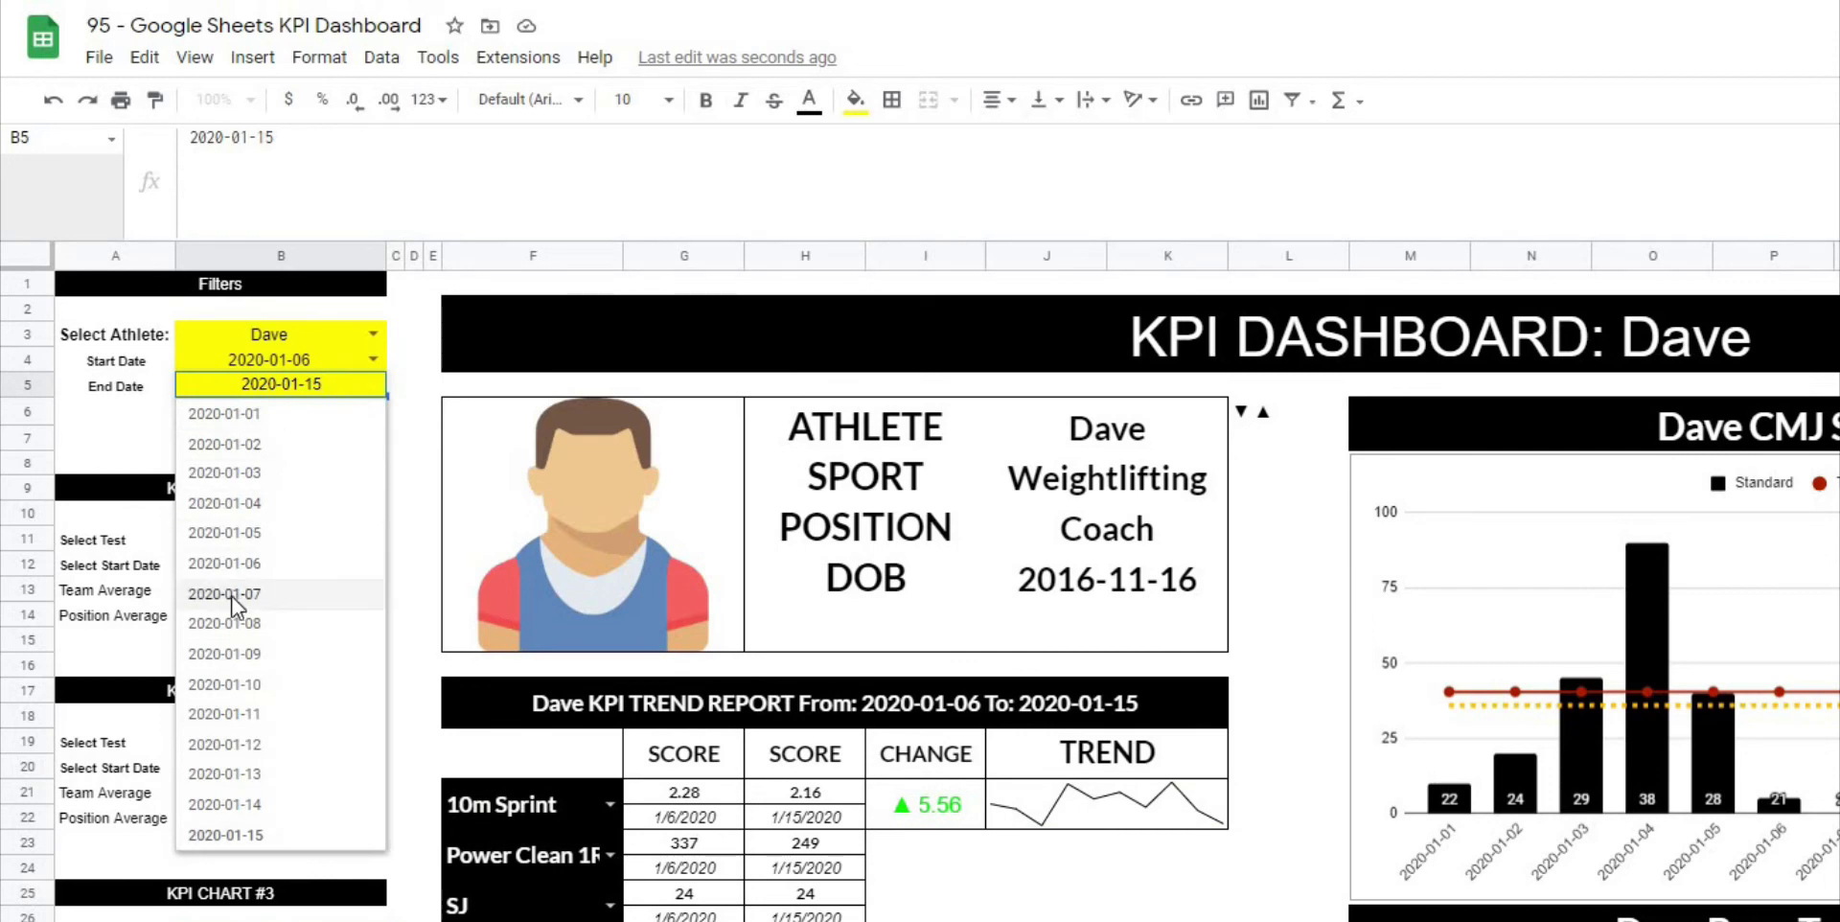
click(239, 594)
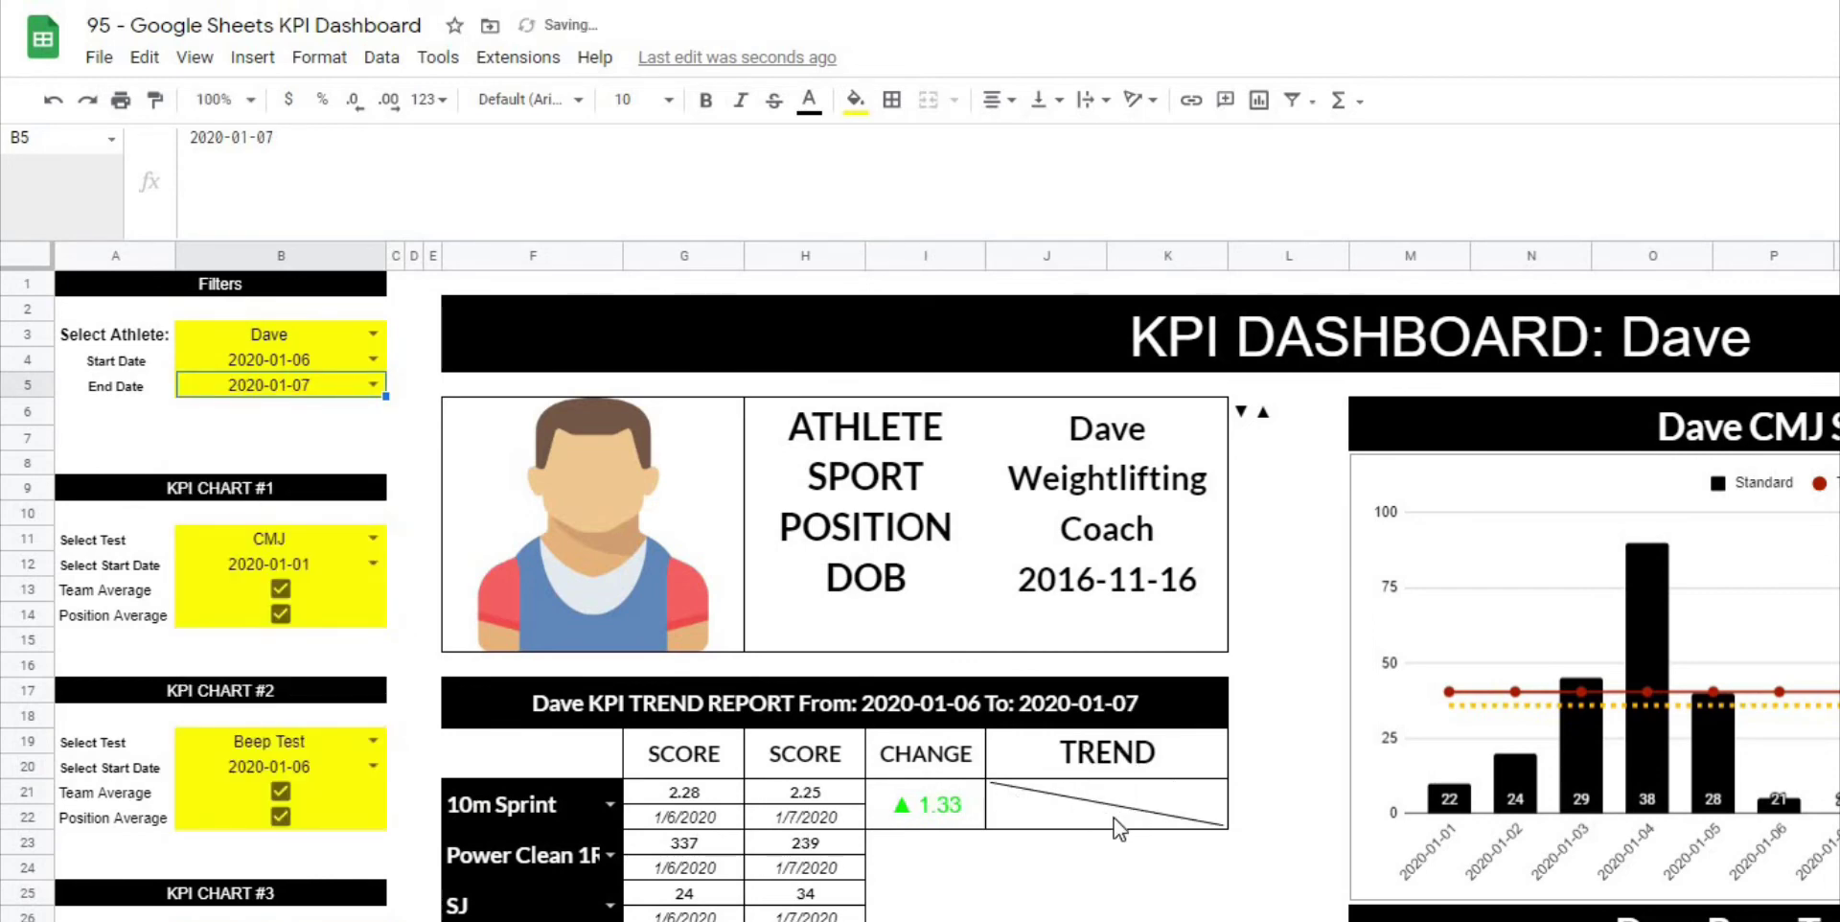
click(372, 384)
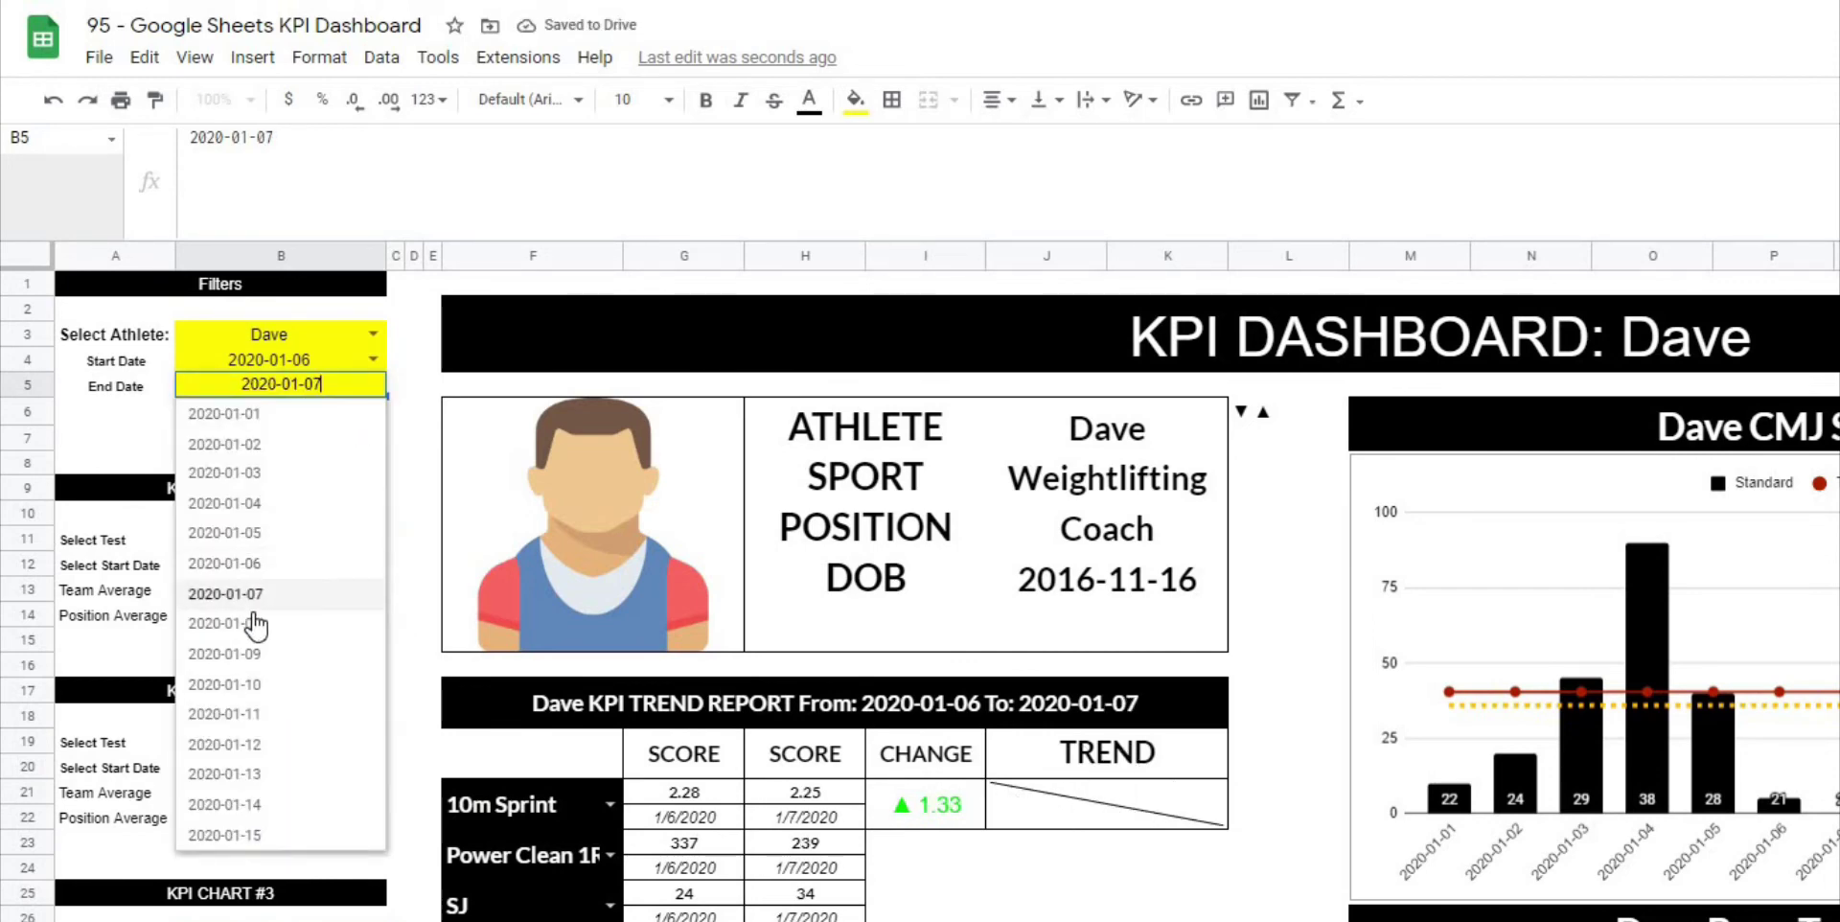
click(288, 623)
click(373, 385)
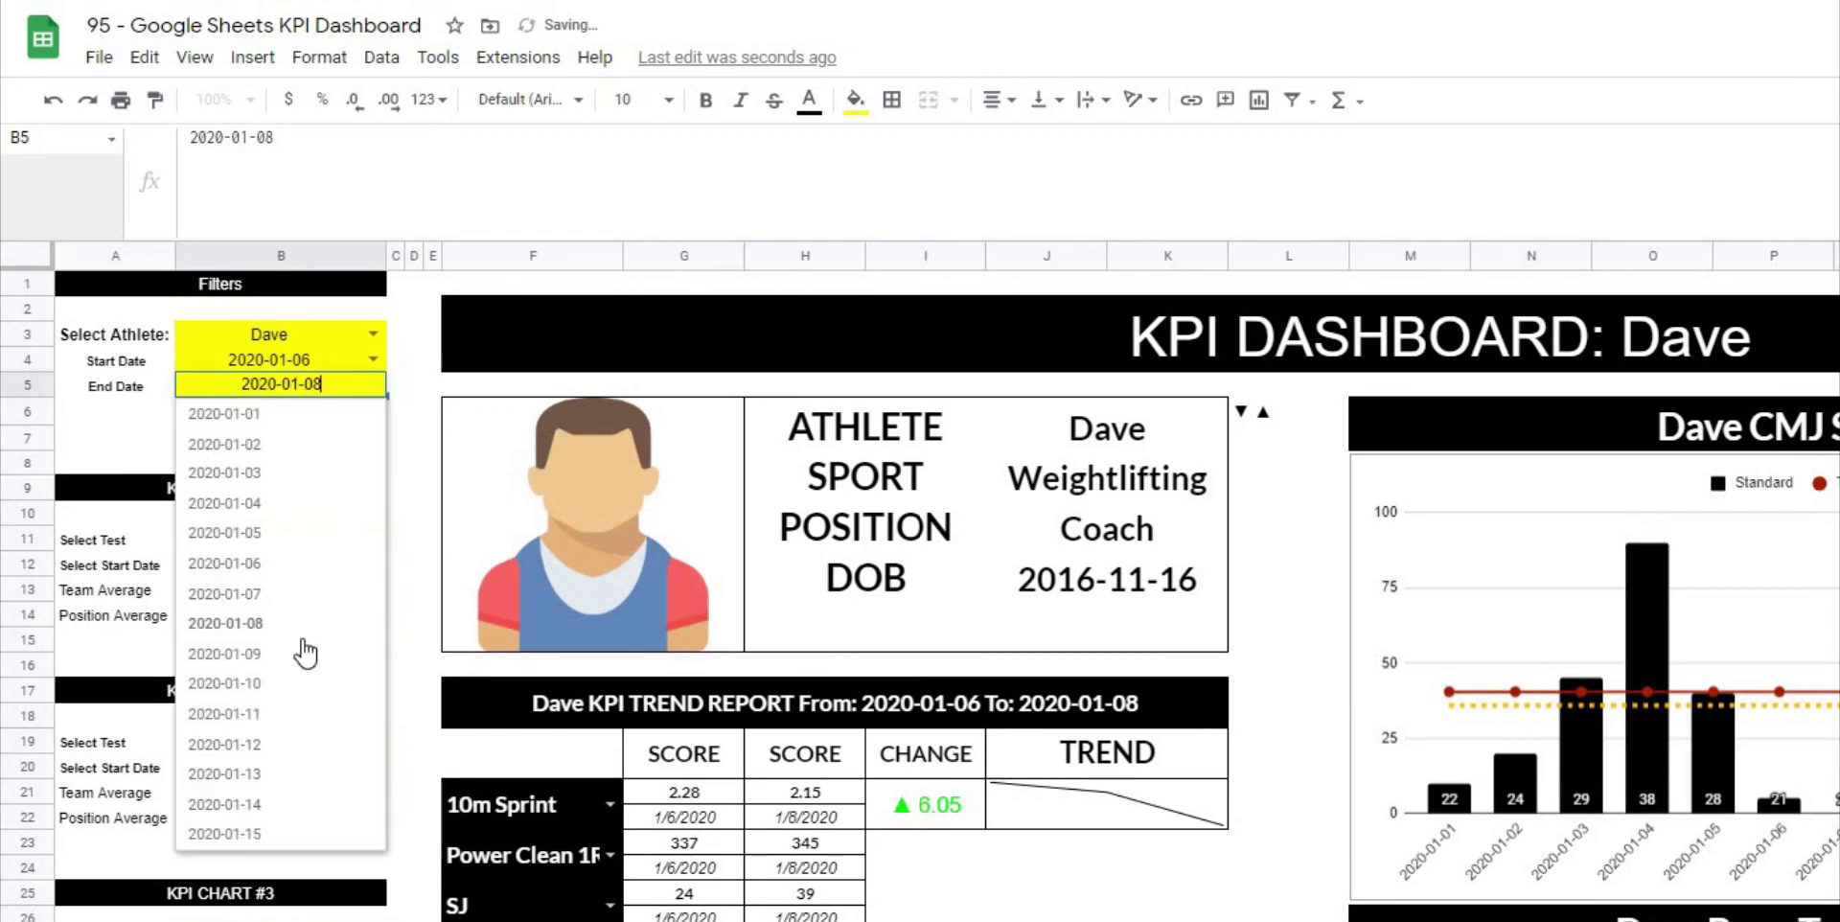
click(271, 744)
click(375, 385)
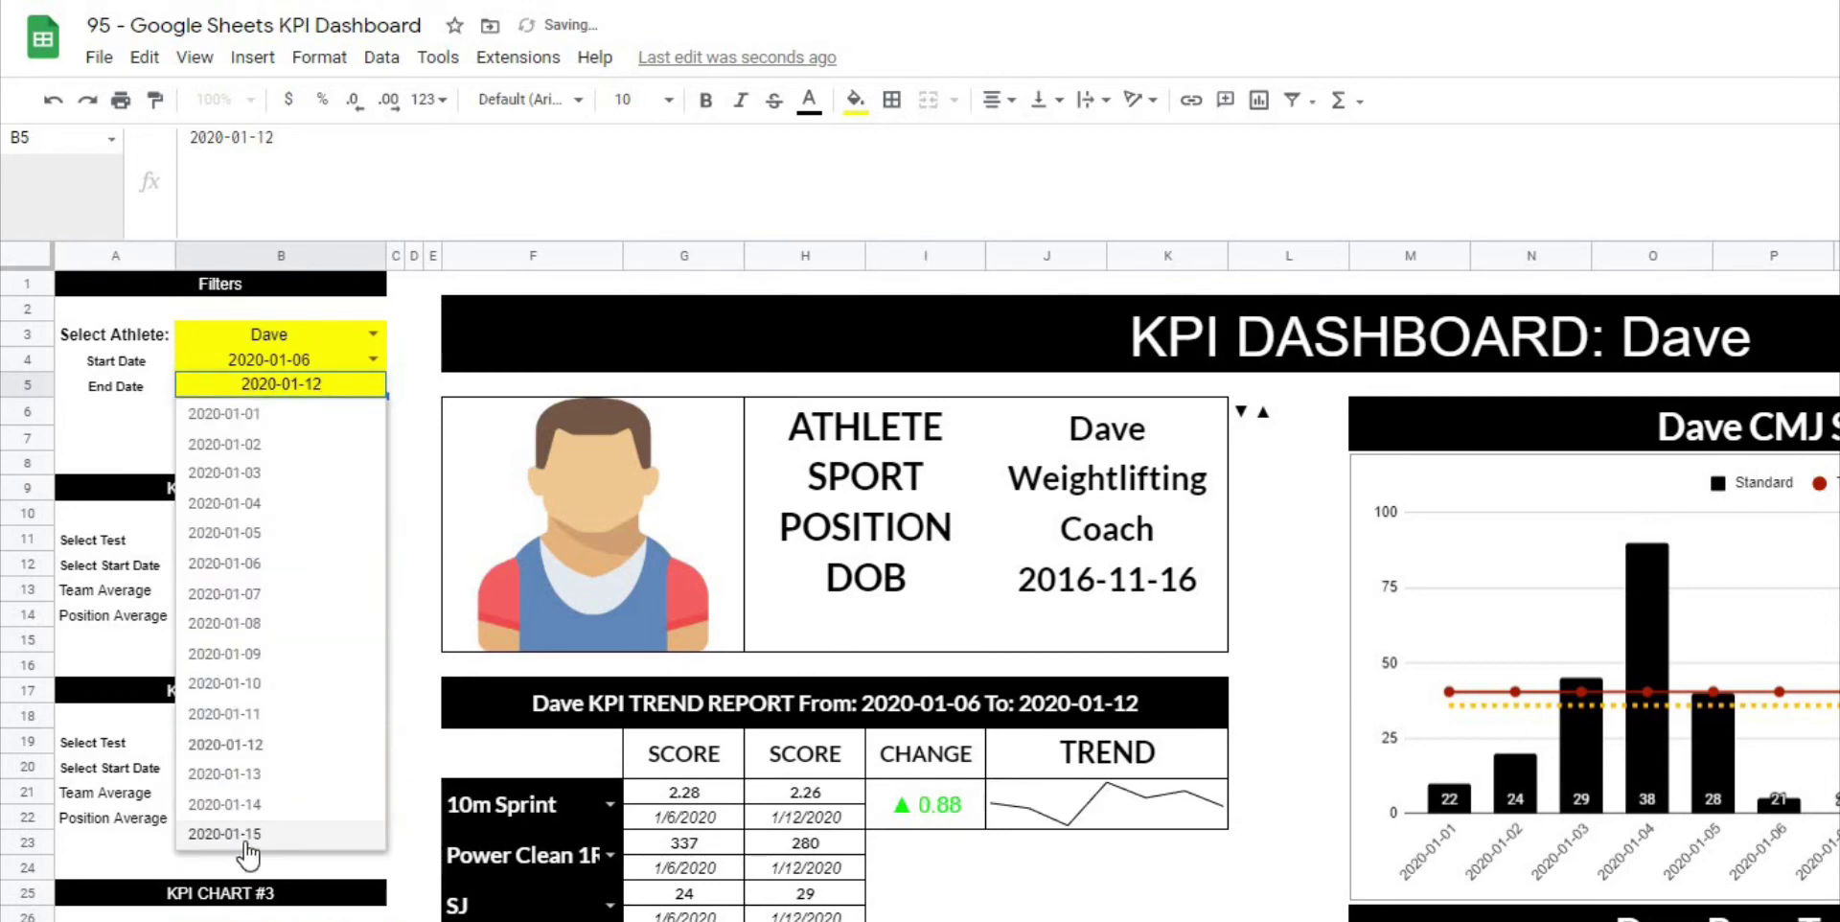
click(247, 833)
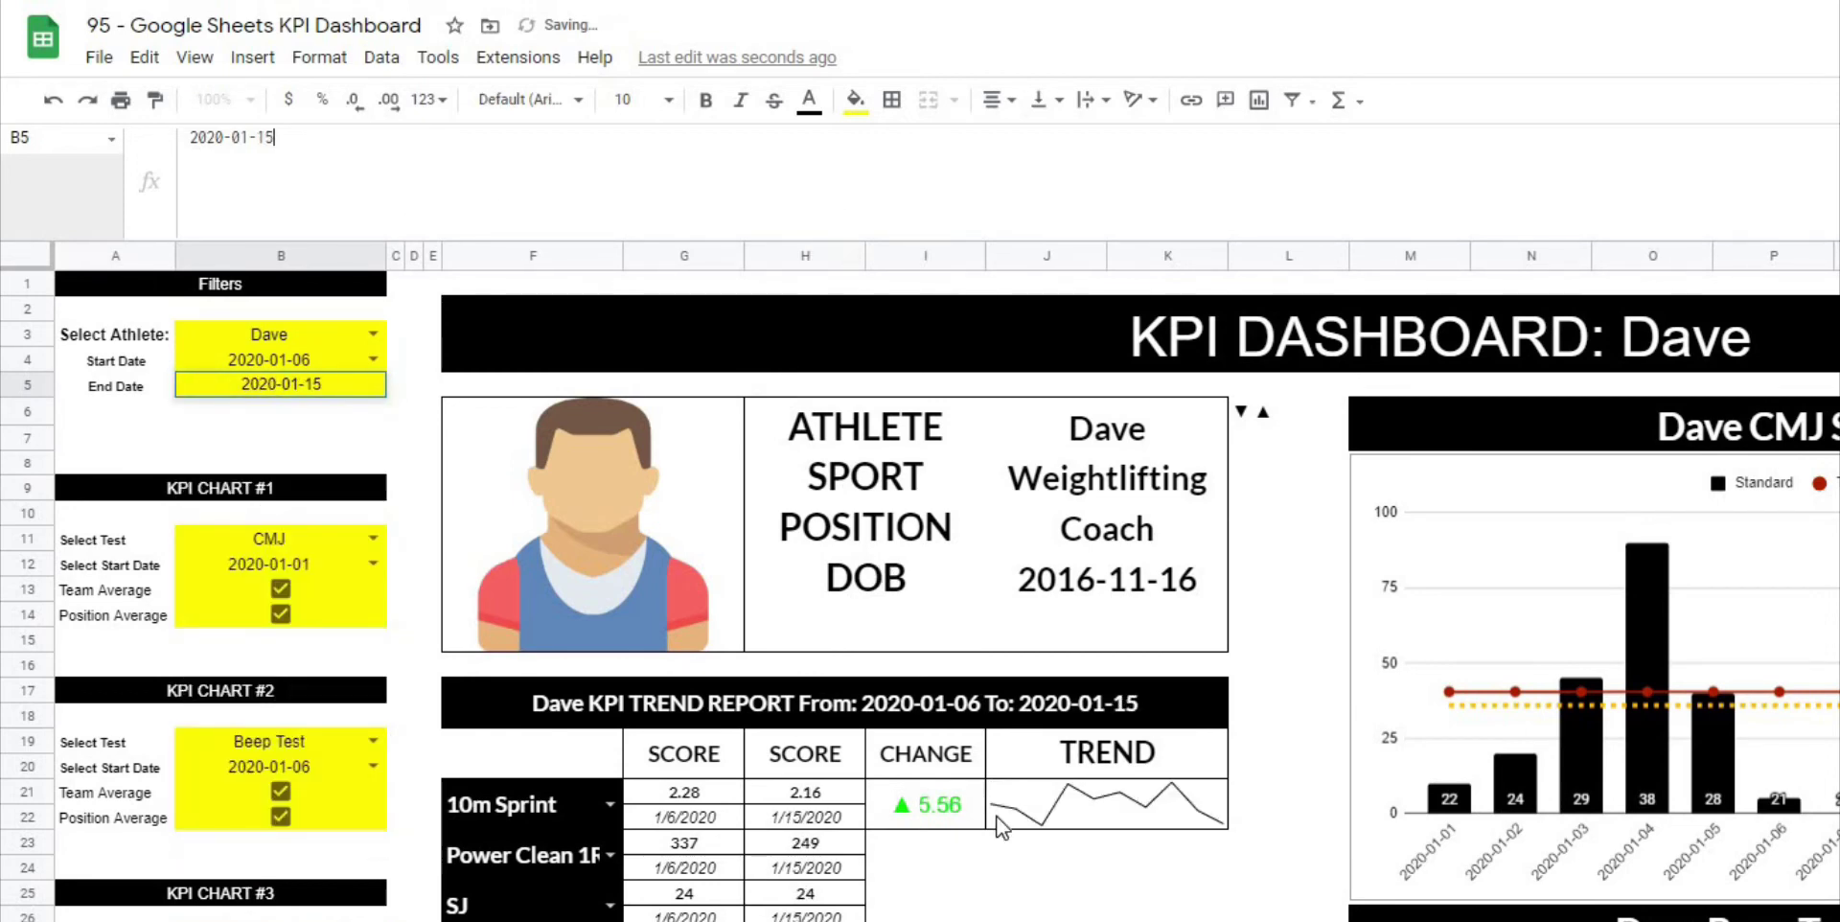
Wrap the 10m Sprint sparkline formula in iferror with "No Values" as the fallback text.
click(1064, 829)
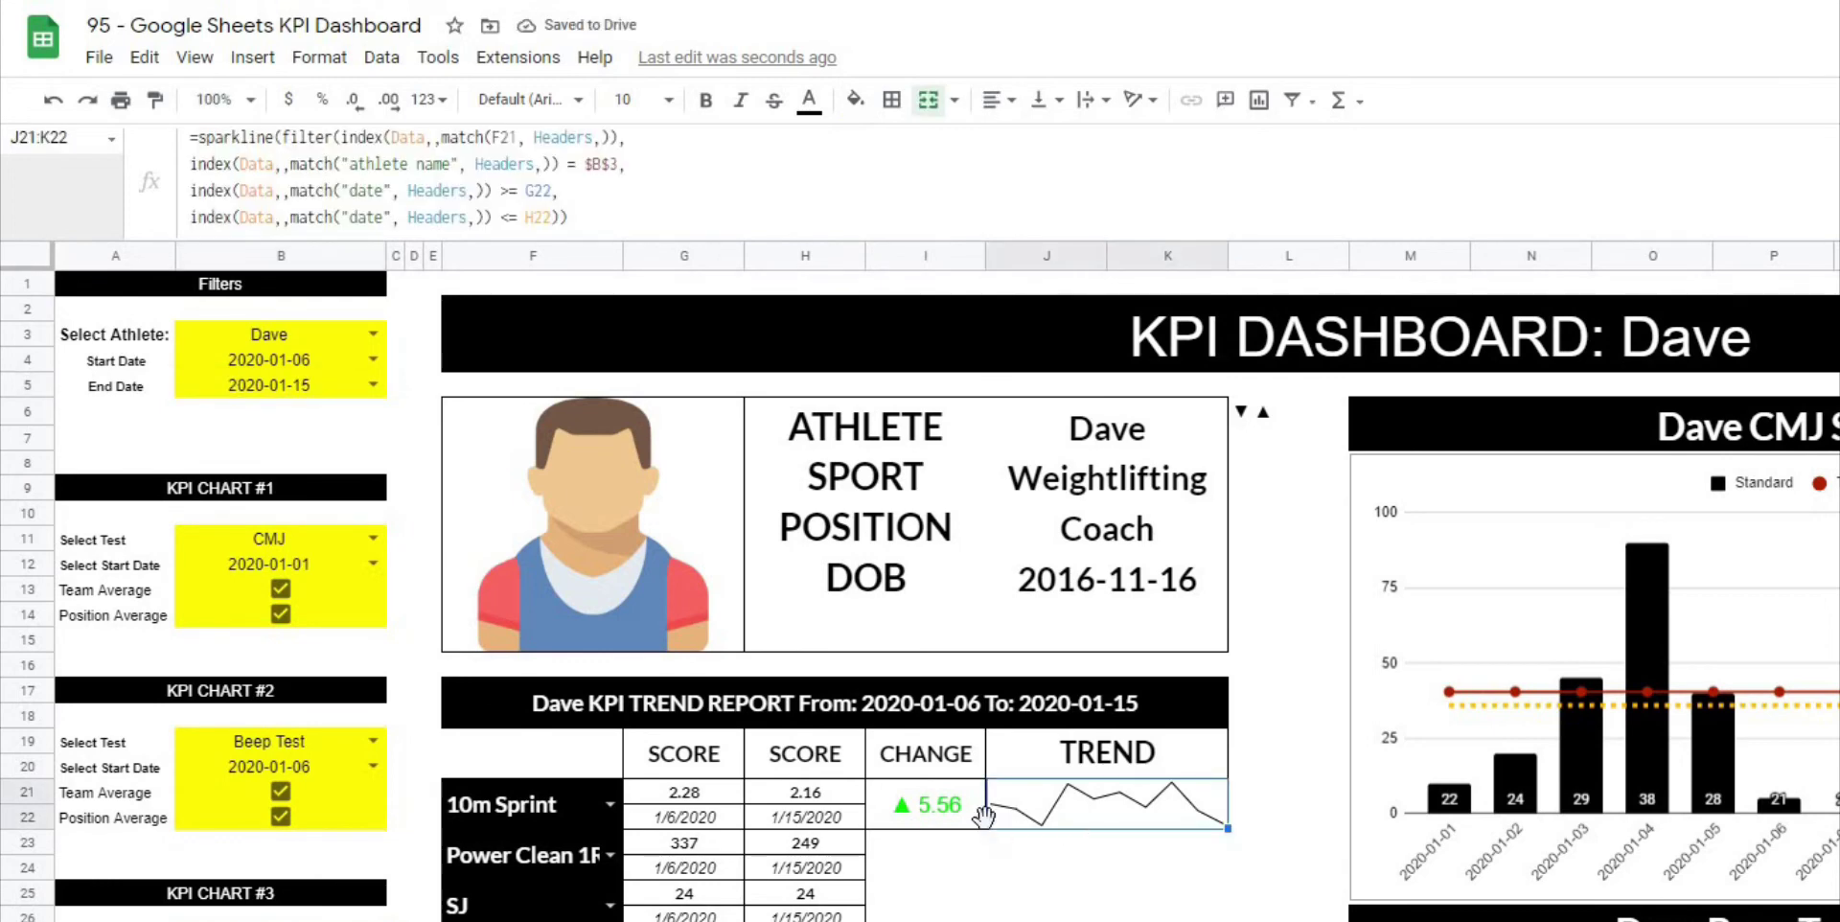
click(200, 135)
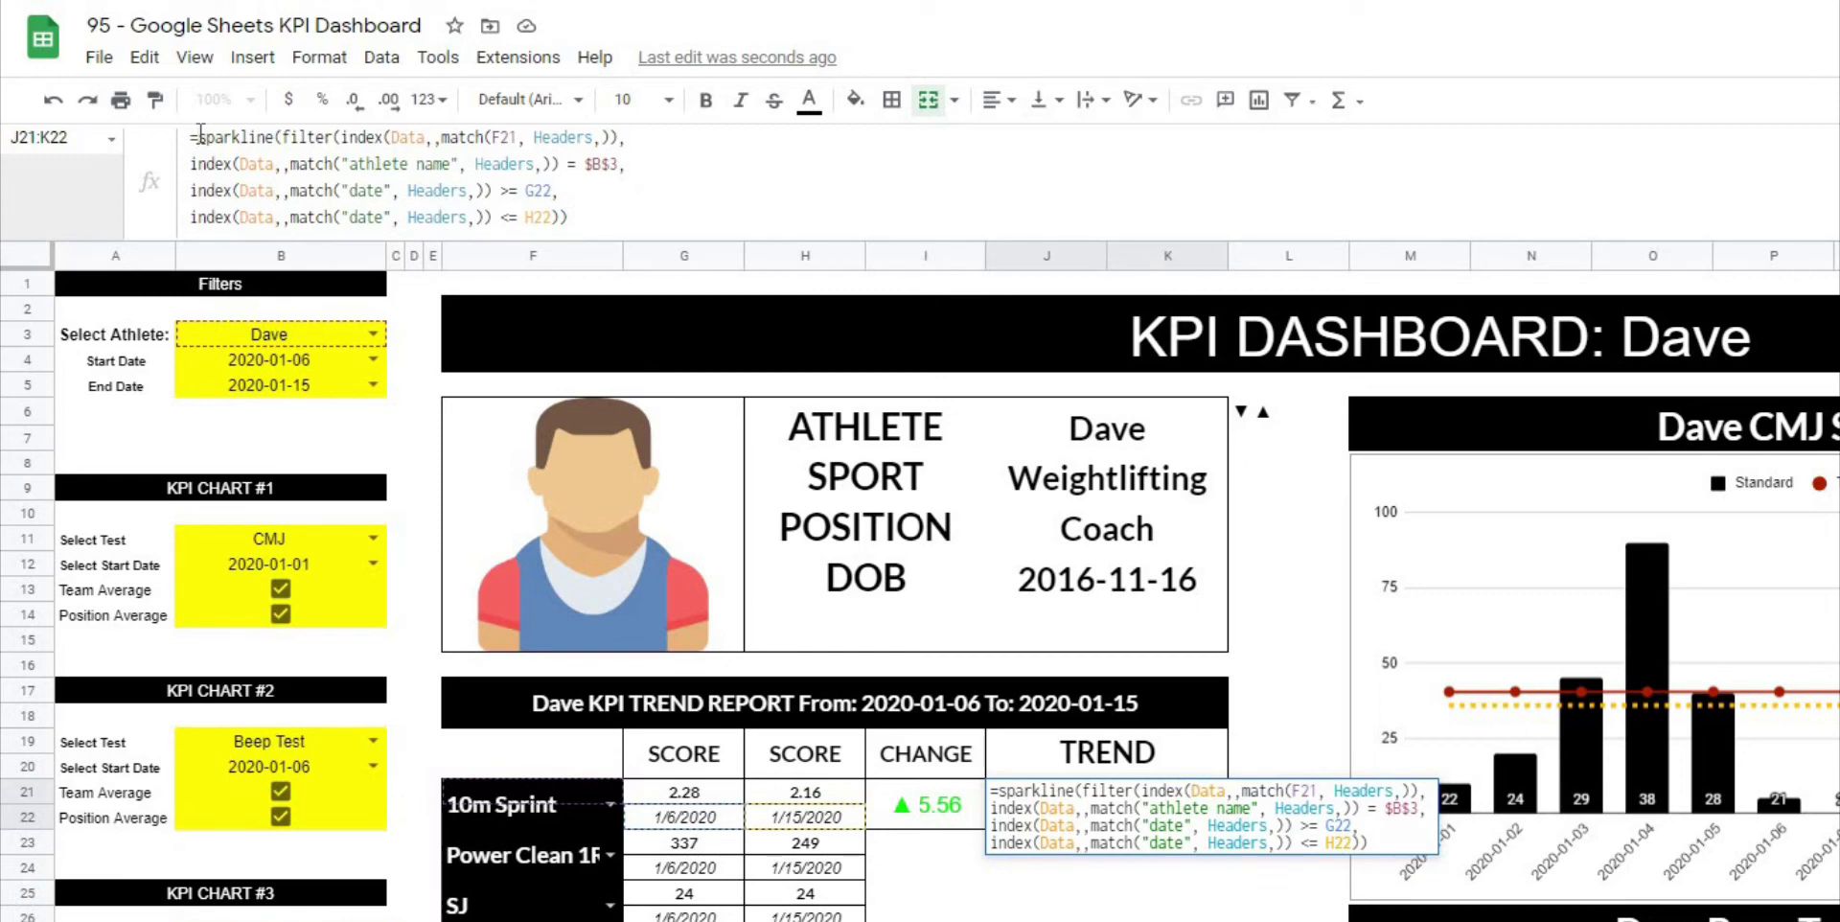
text(iferror()
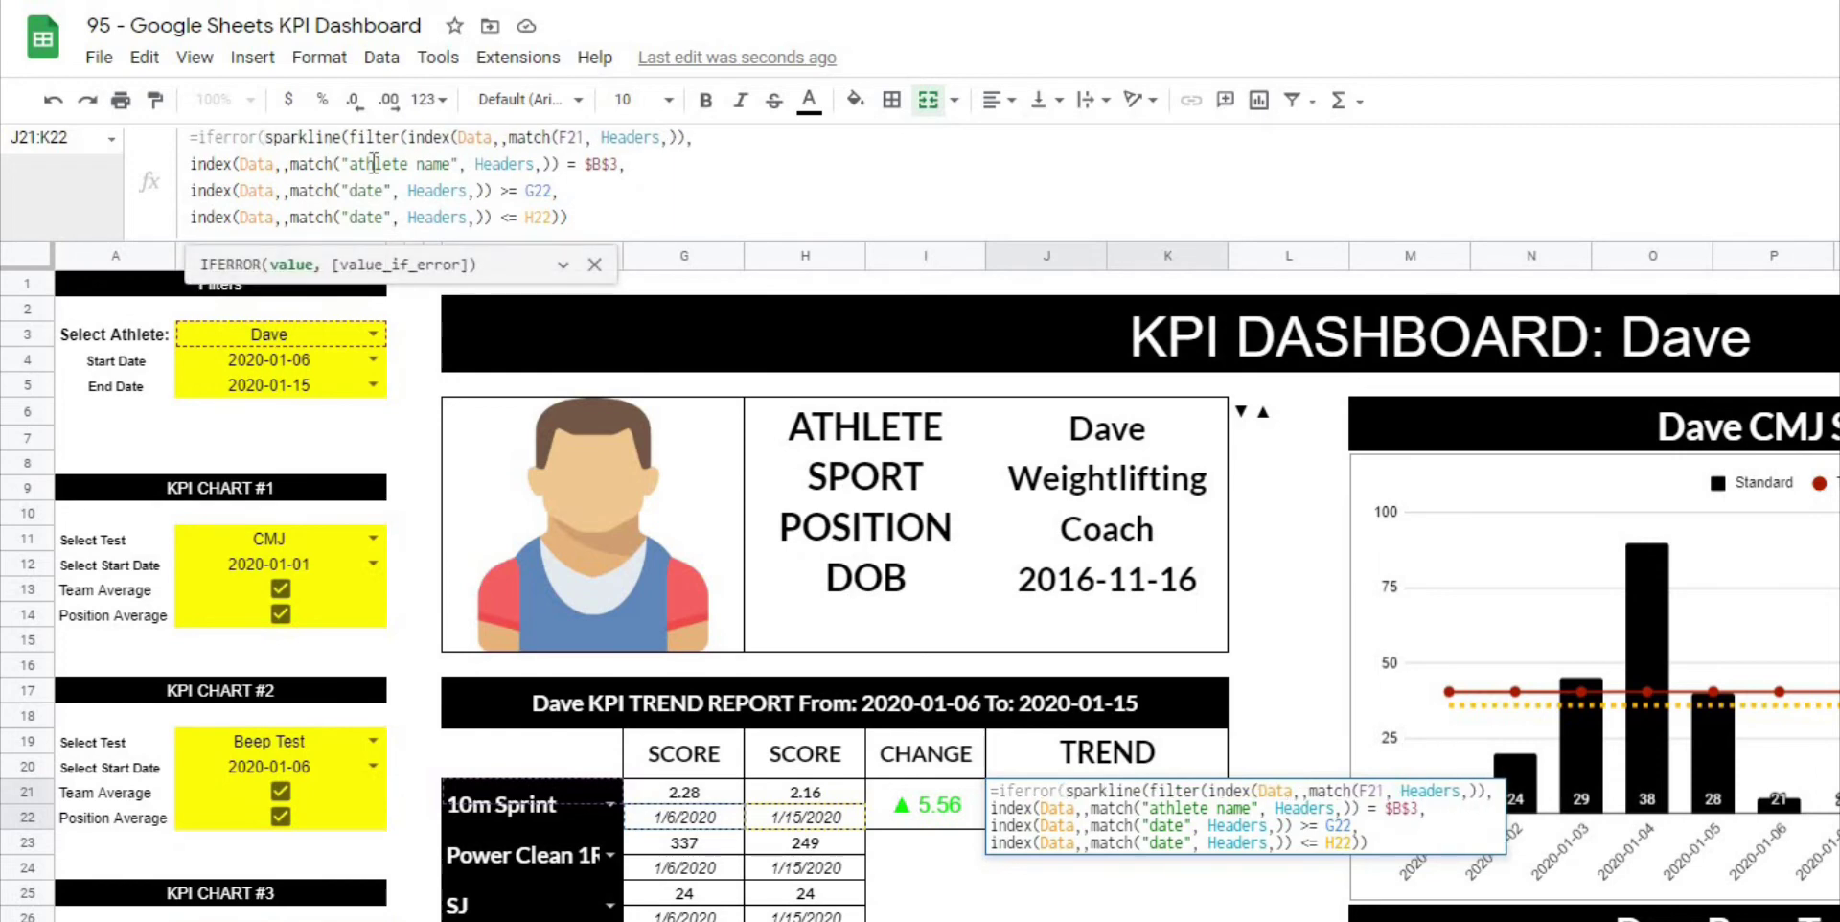
click(658, 219)
text(, "No Values"))
key(Return)
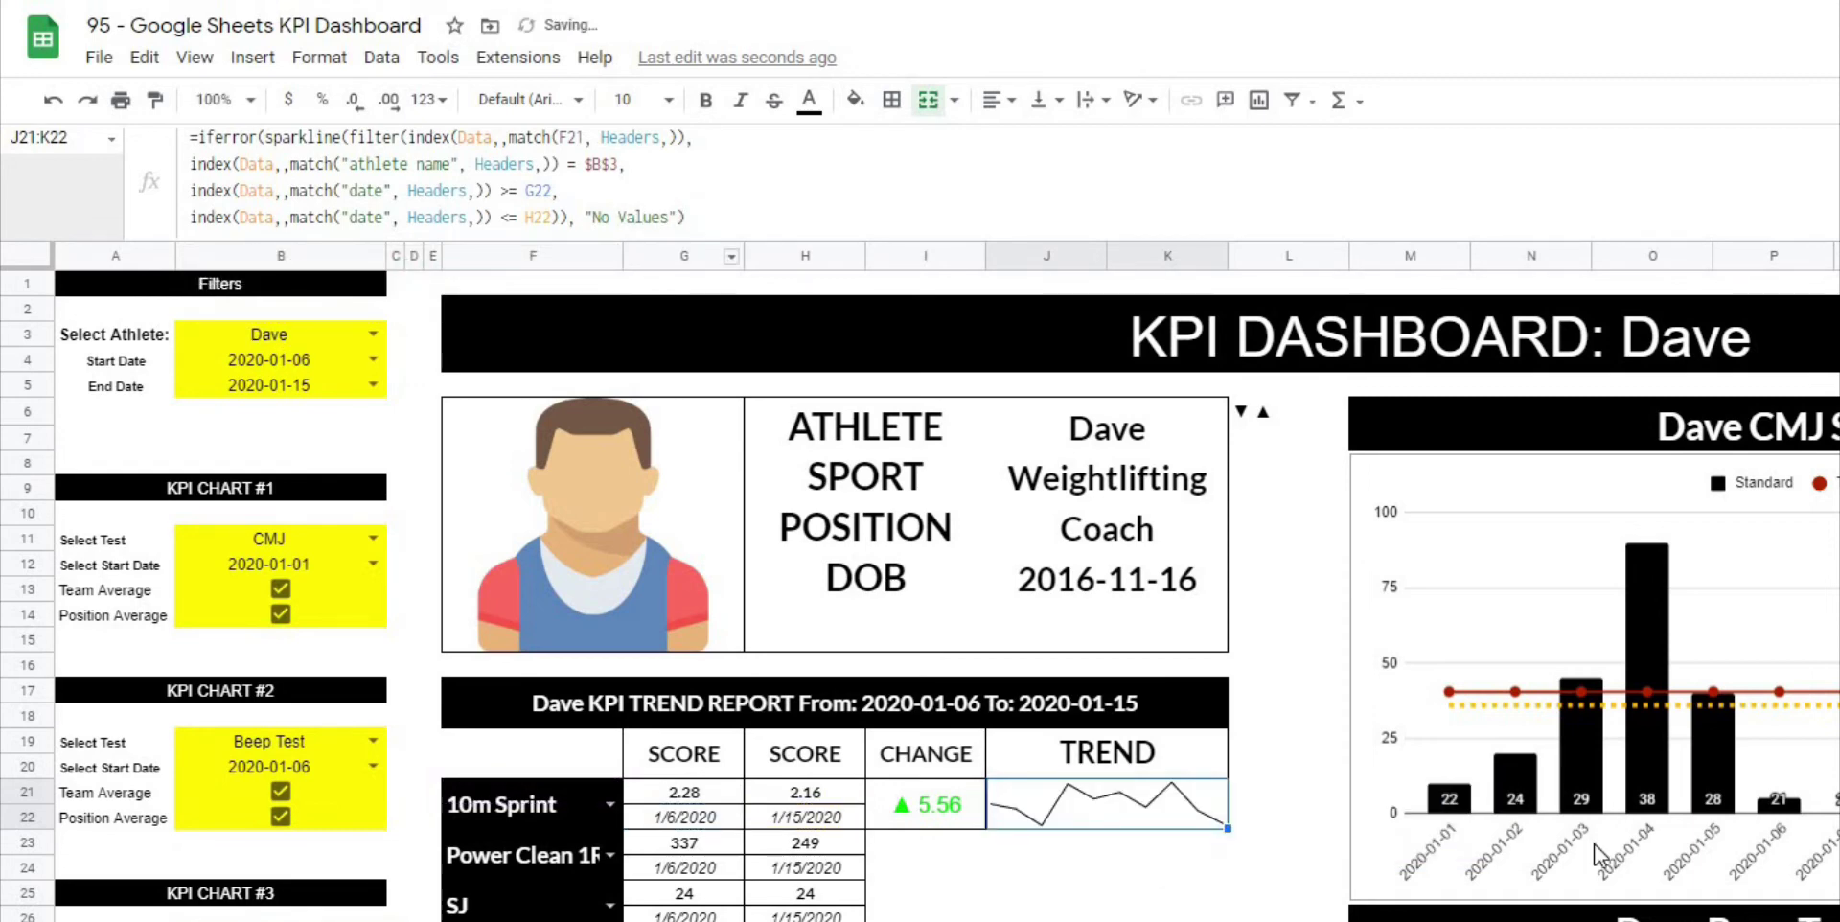
Clear the 10m Sprint end date in H22 to test the formula's error fallback.
click(1096, 869)
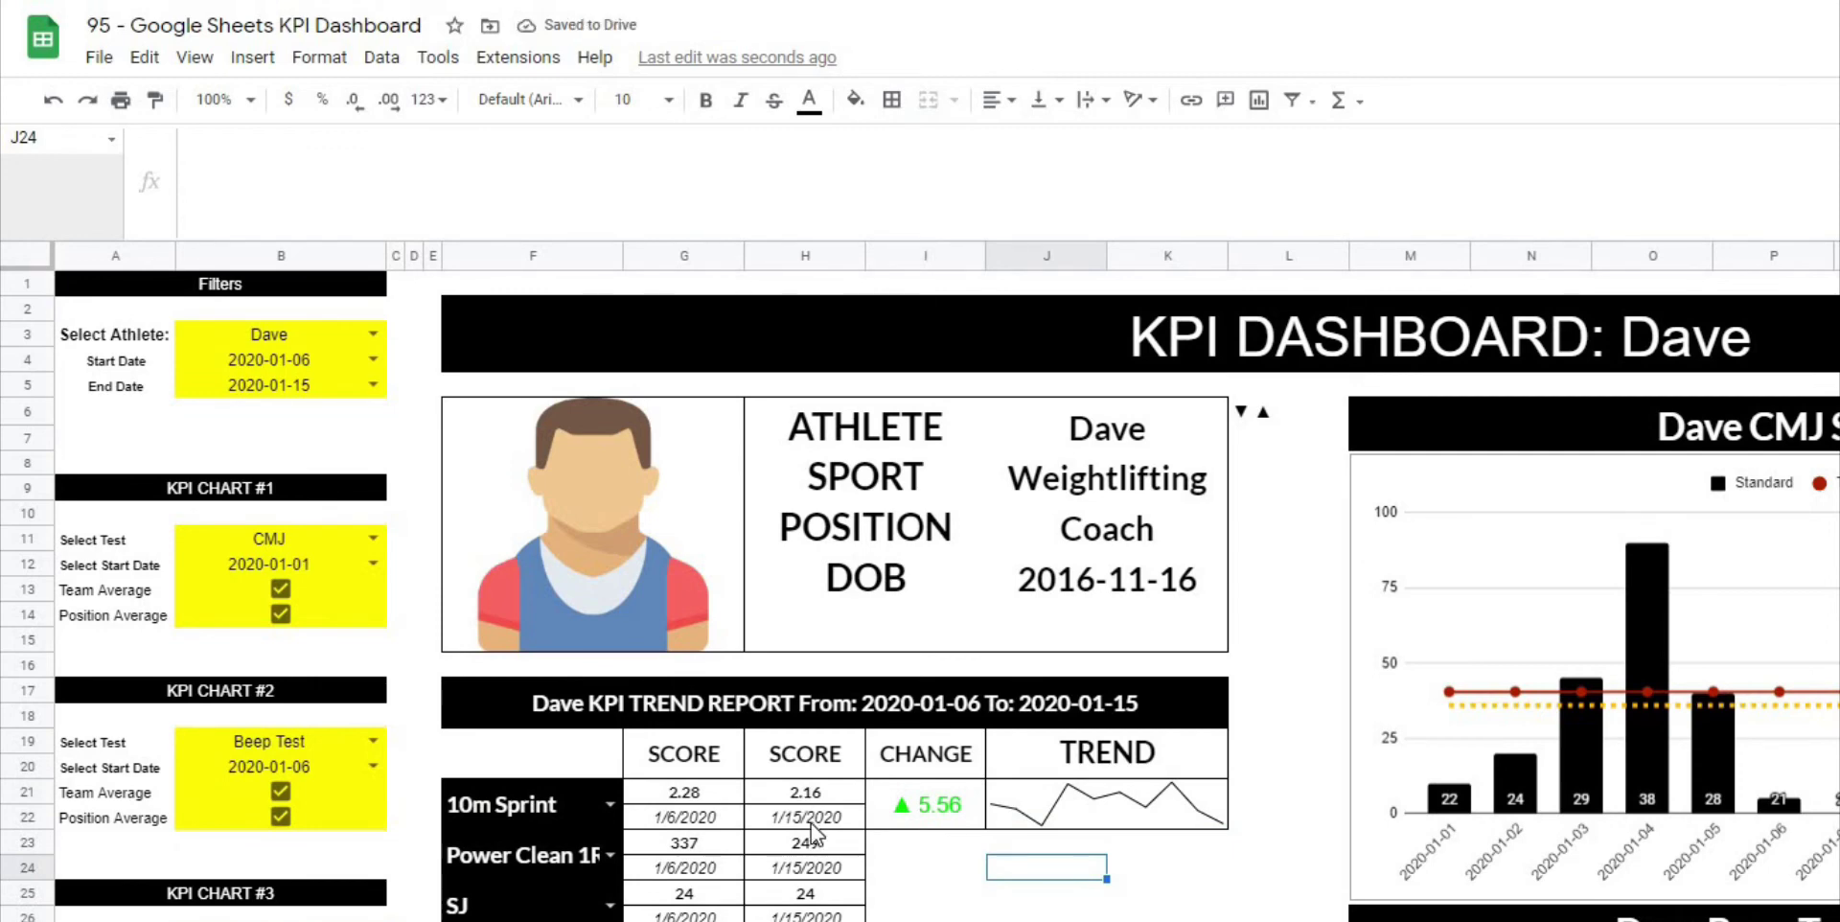
click(809, 818)
key(Delete)
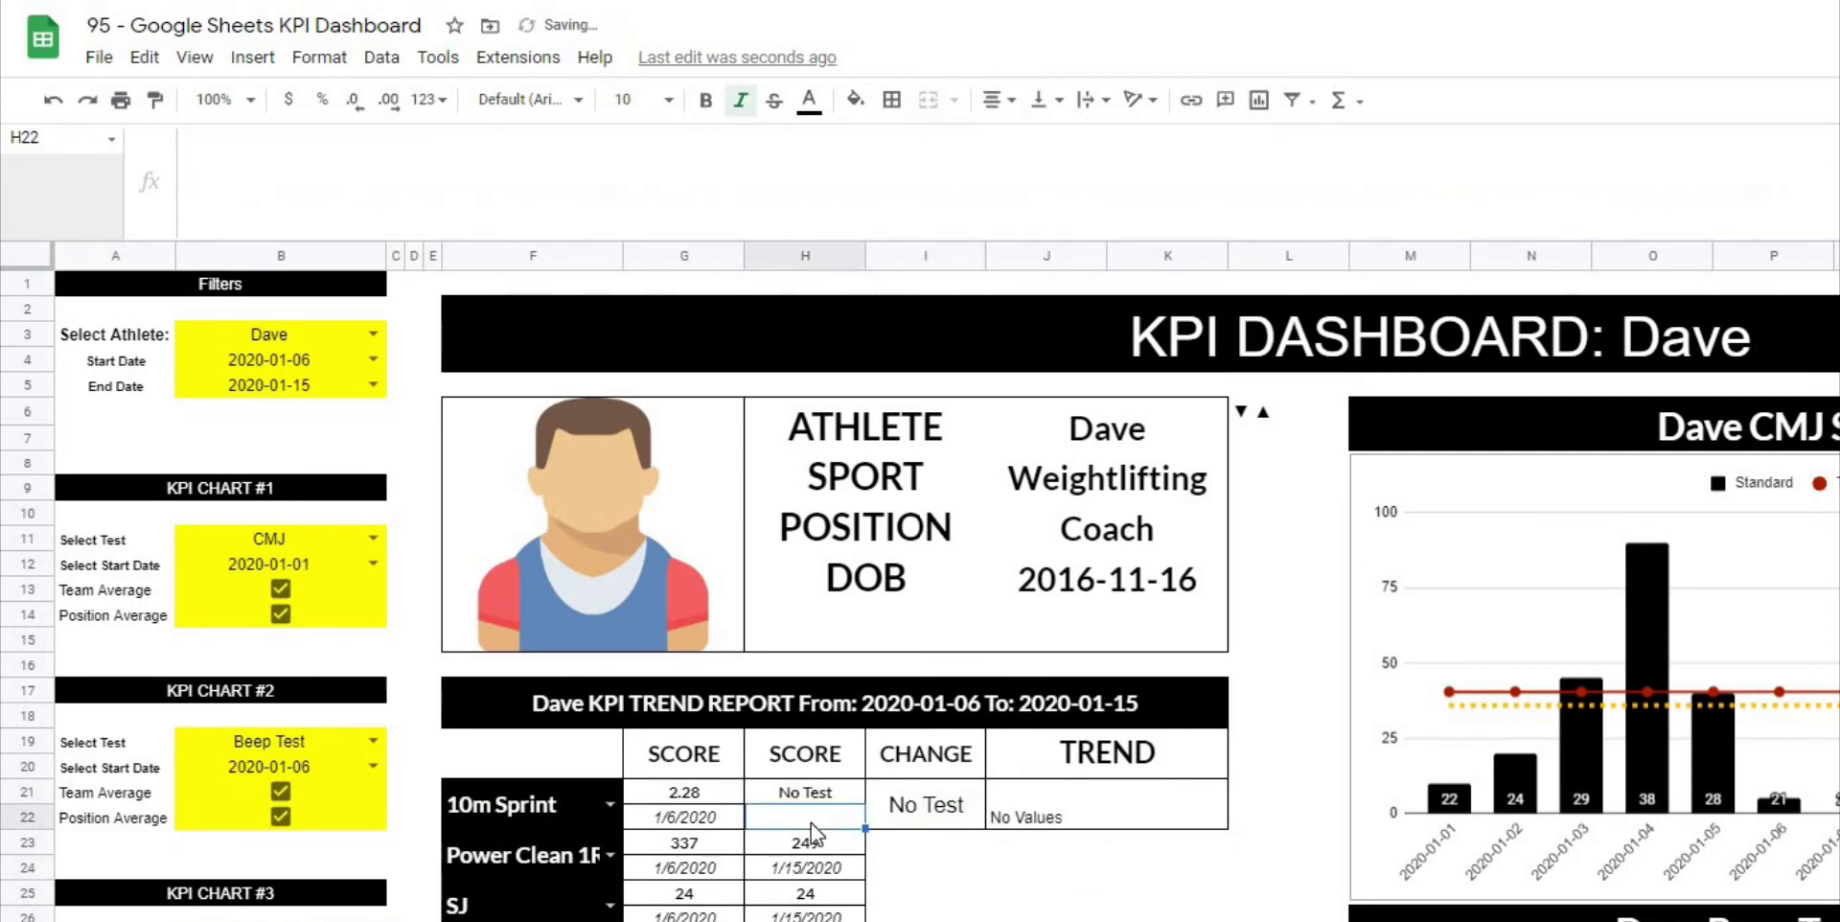
Center the 10m Sprint TREND cell's content horizontally, turn on text wrapping, and align it vertically to the middle.
click(1103, 815)
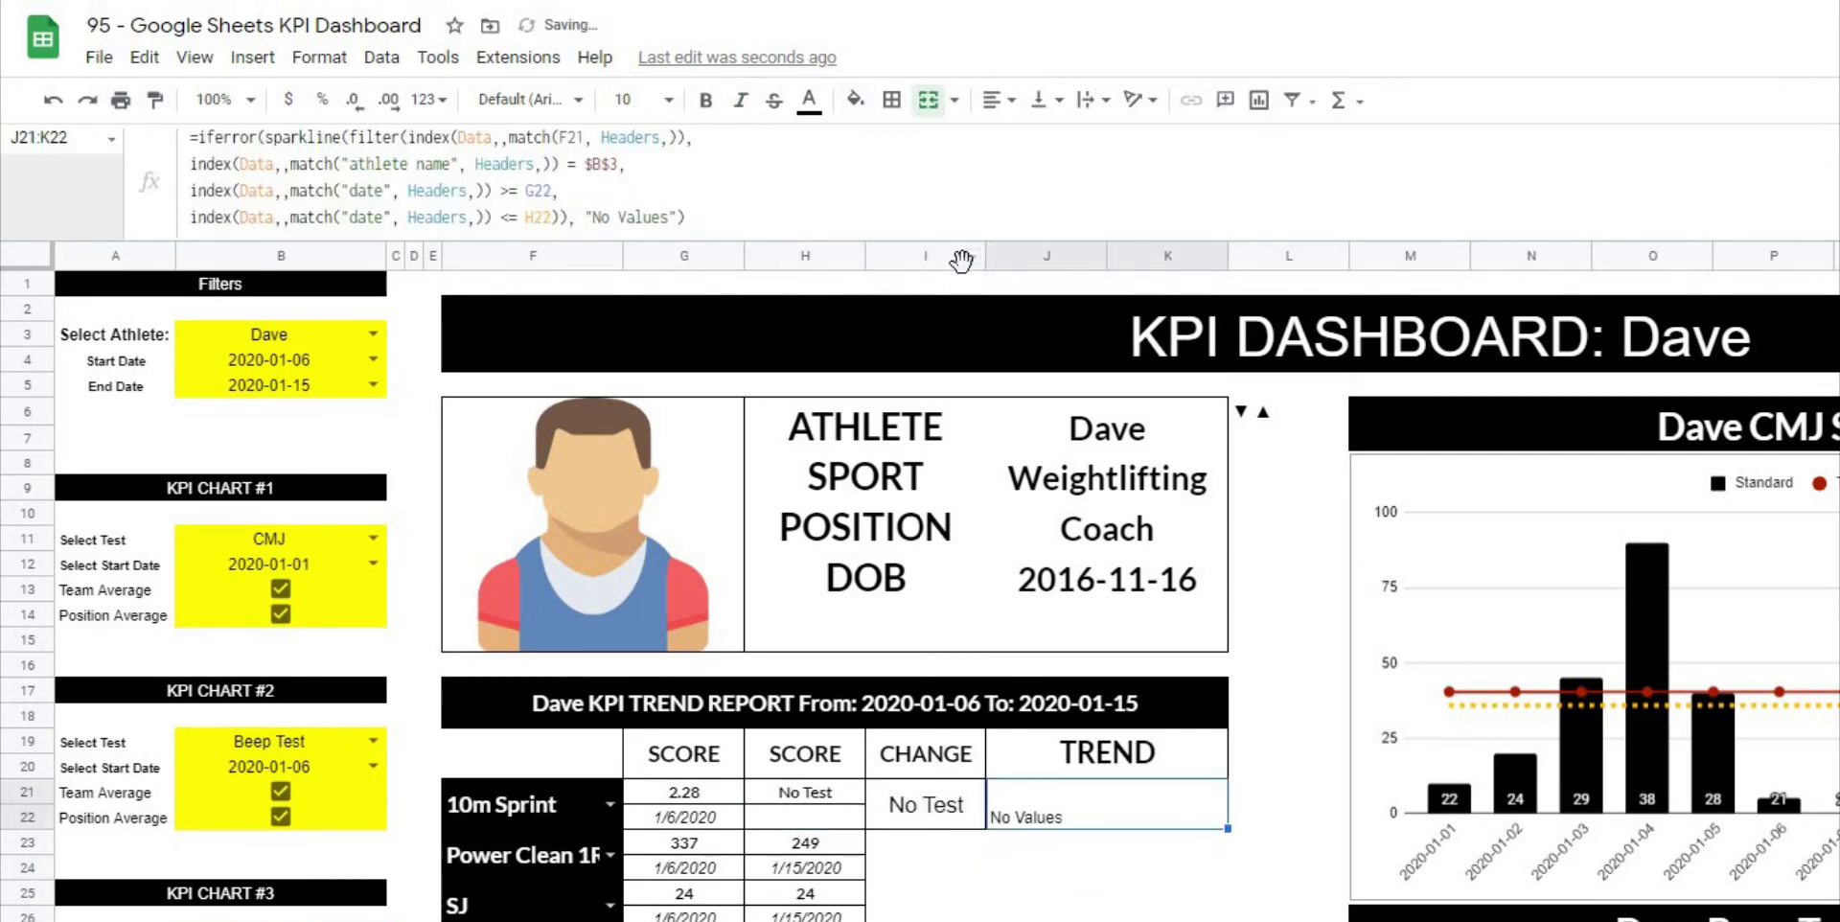
click(1002, 100)
click(1023, 144)
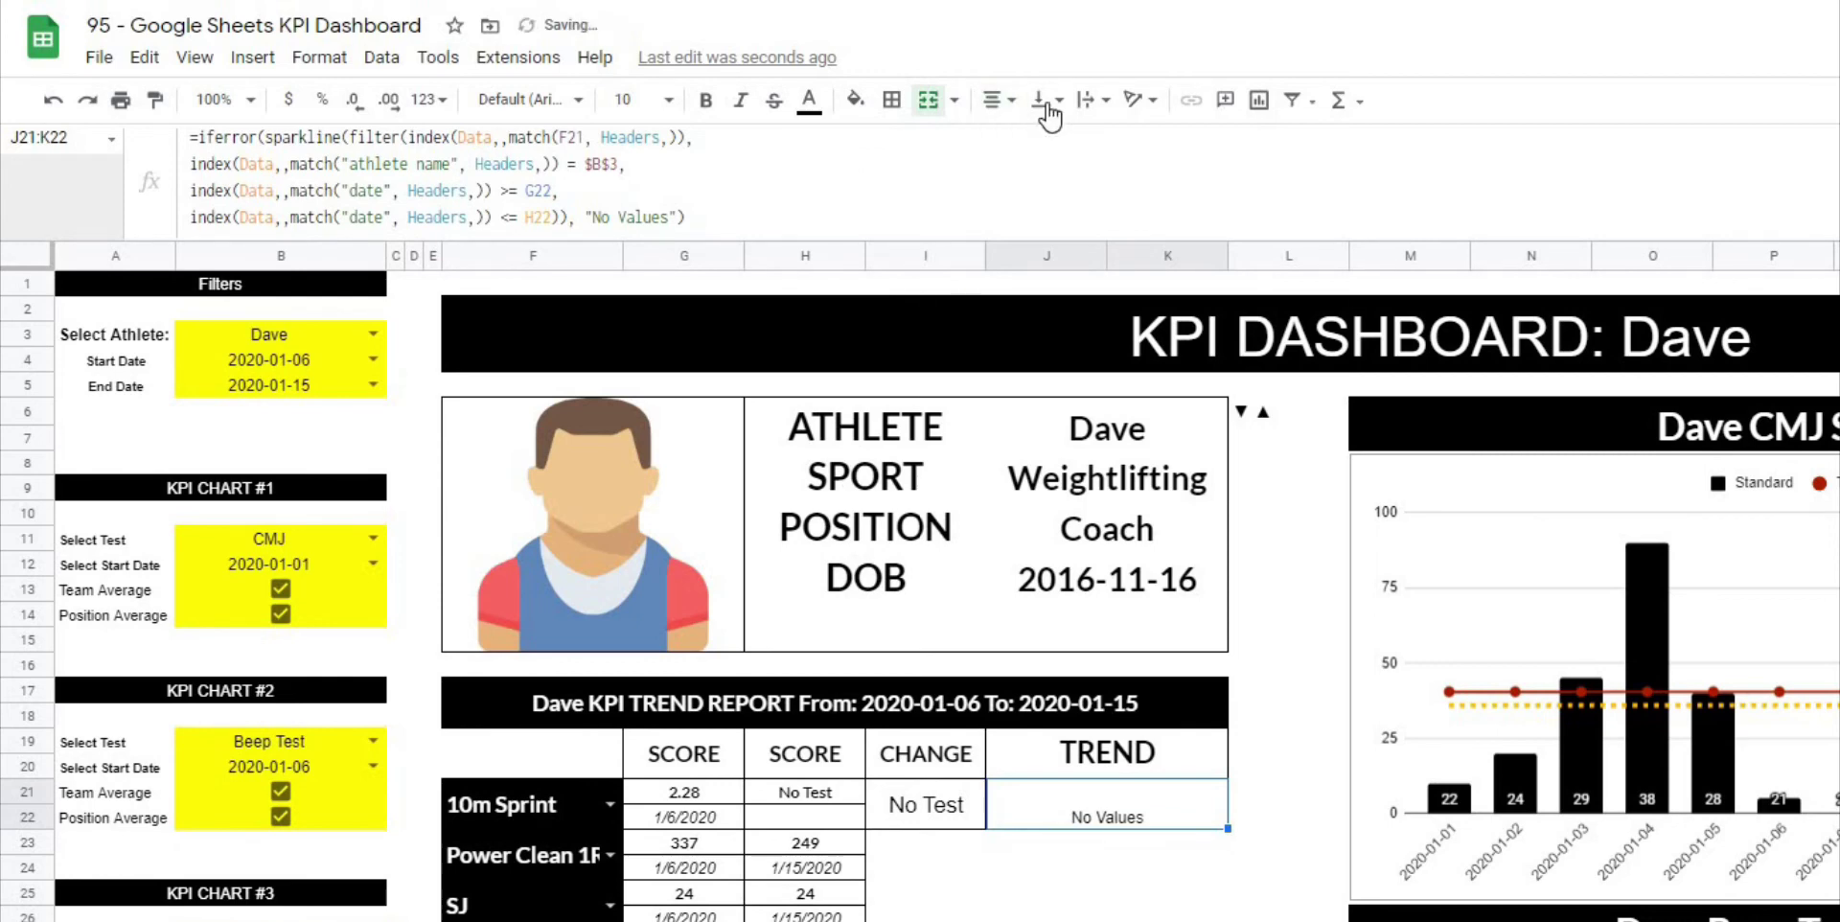
click(1083, 107)
click(1122, 139)
click(1045, 99)
click(1065, 144)
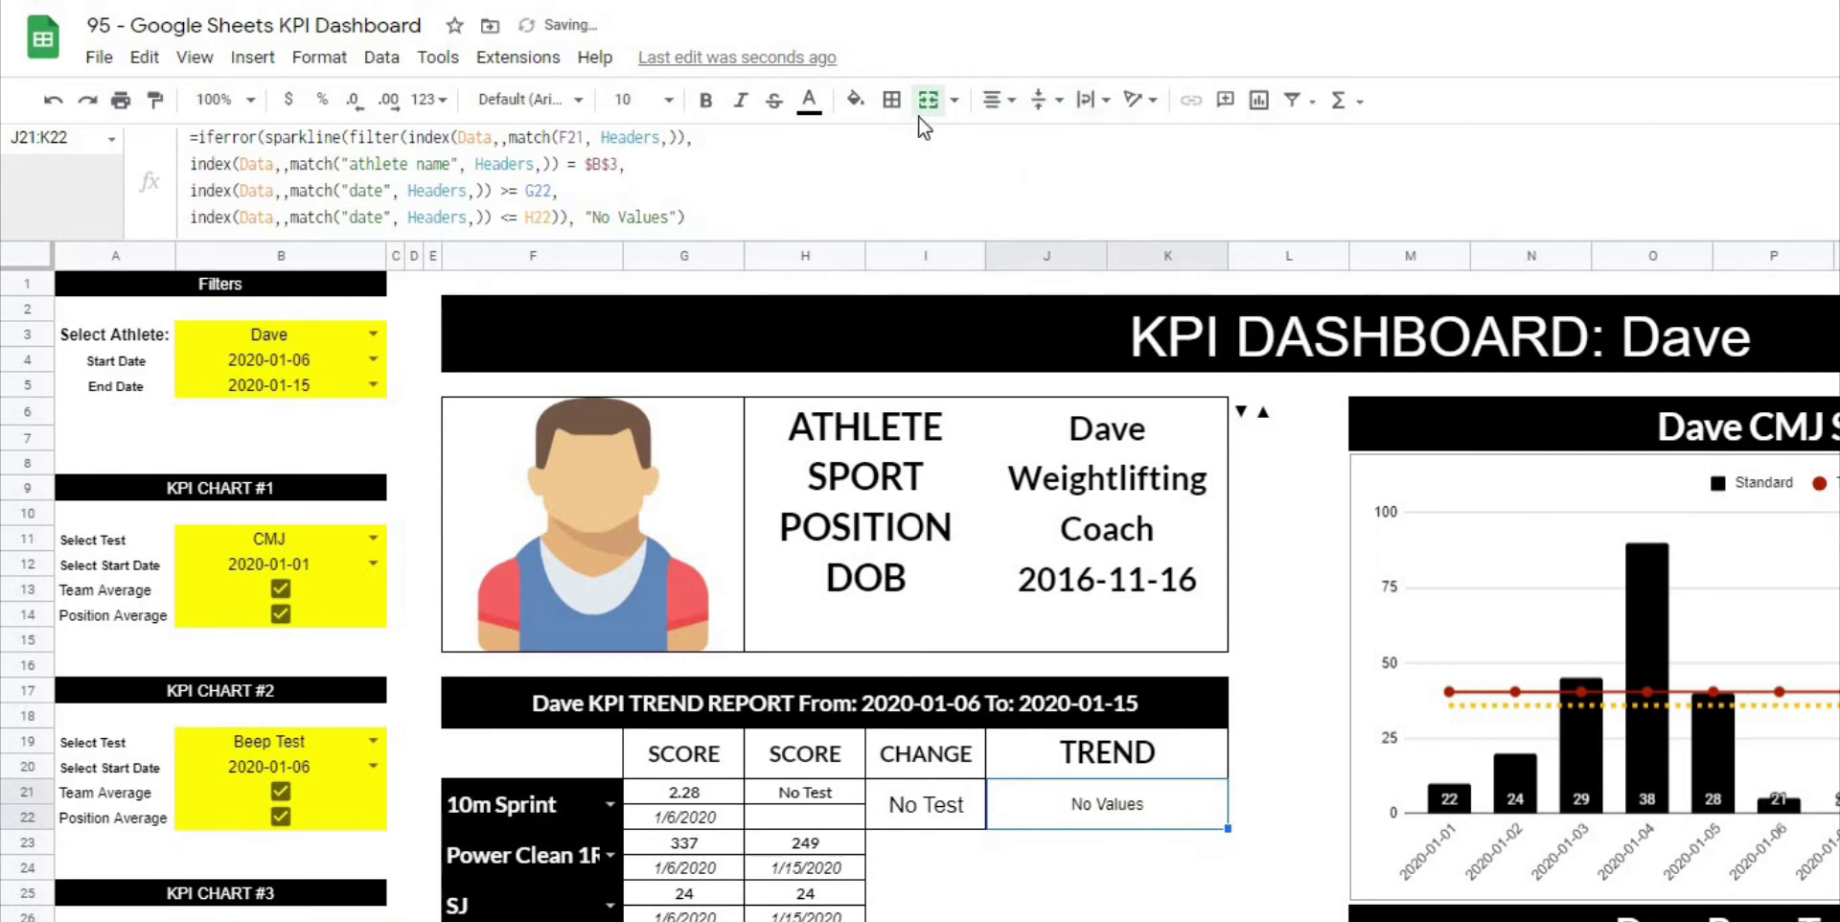
Make the 10m Sprint TREND cell's fallback text bold with font size 18.
click(703, 103)
click(643, 100)
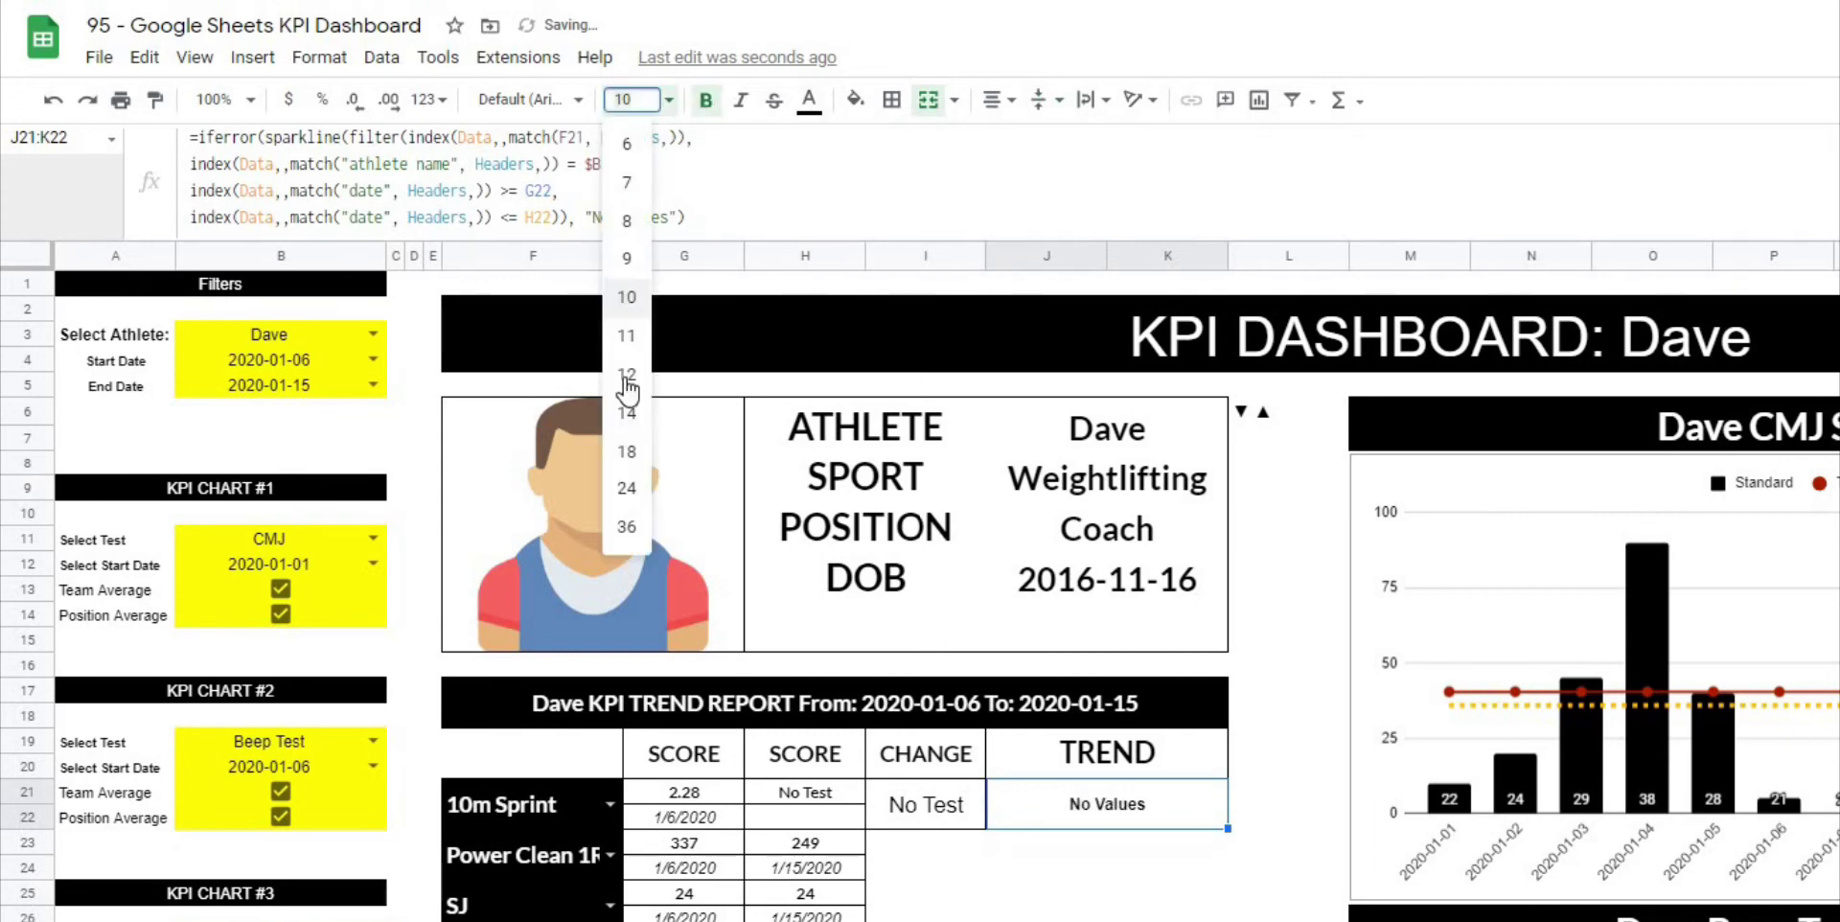
click(625, 450)
click(1153, 889)
click(1059, 819)
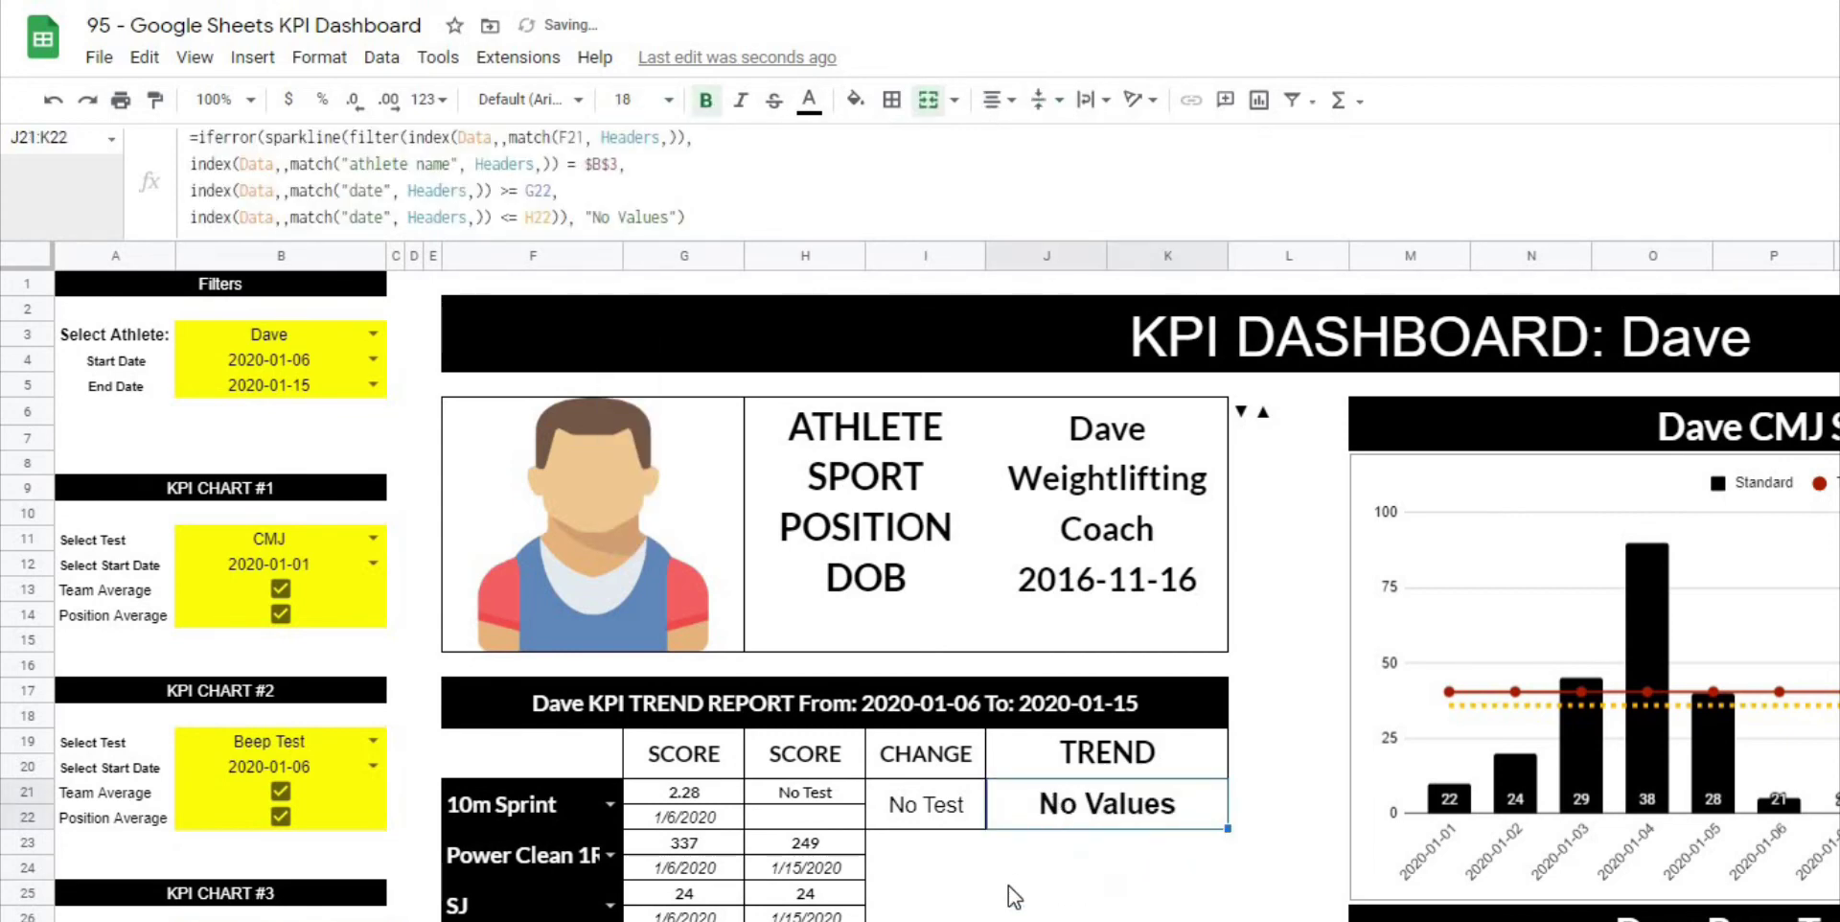
click(1009, 891)
Restore the 10m Sprint end date in H22 by copying the date formula from H24.
click(853, 828)
click(813, 869)
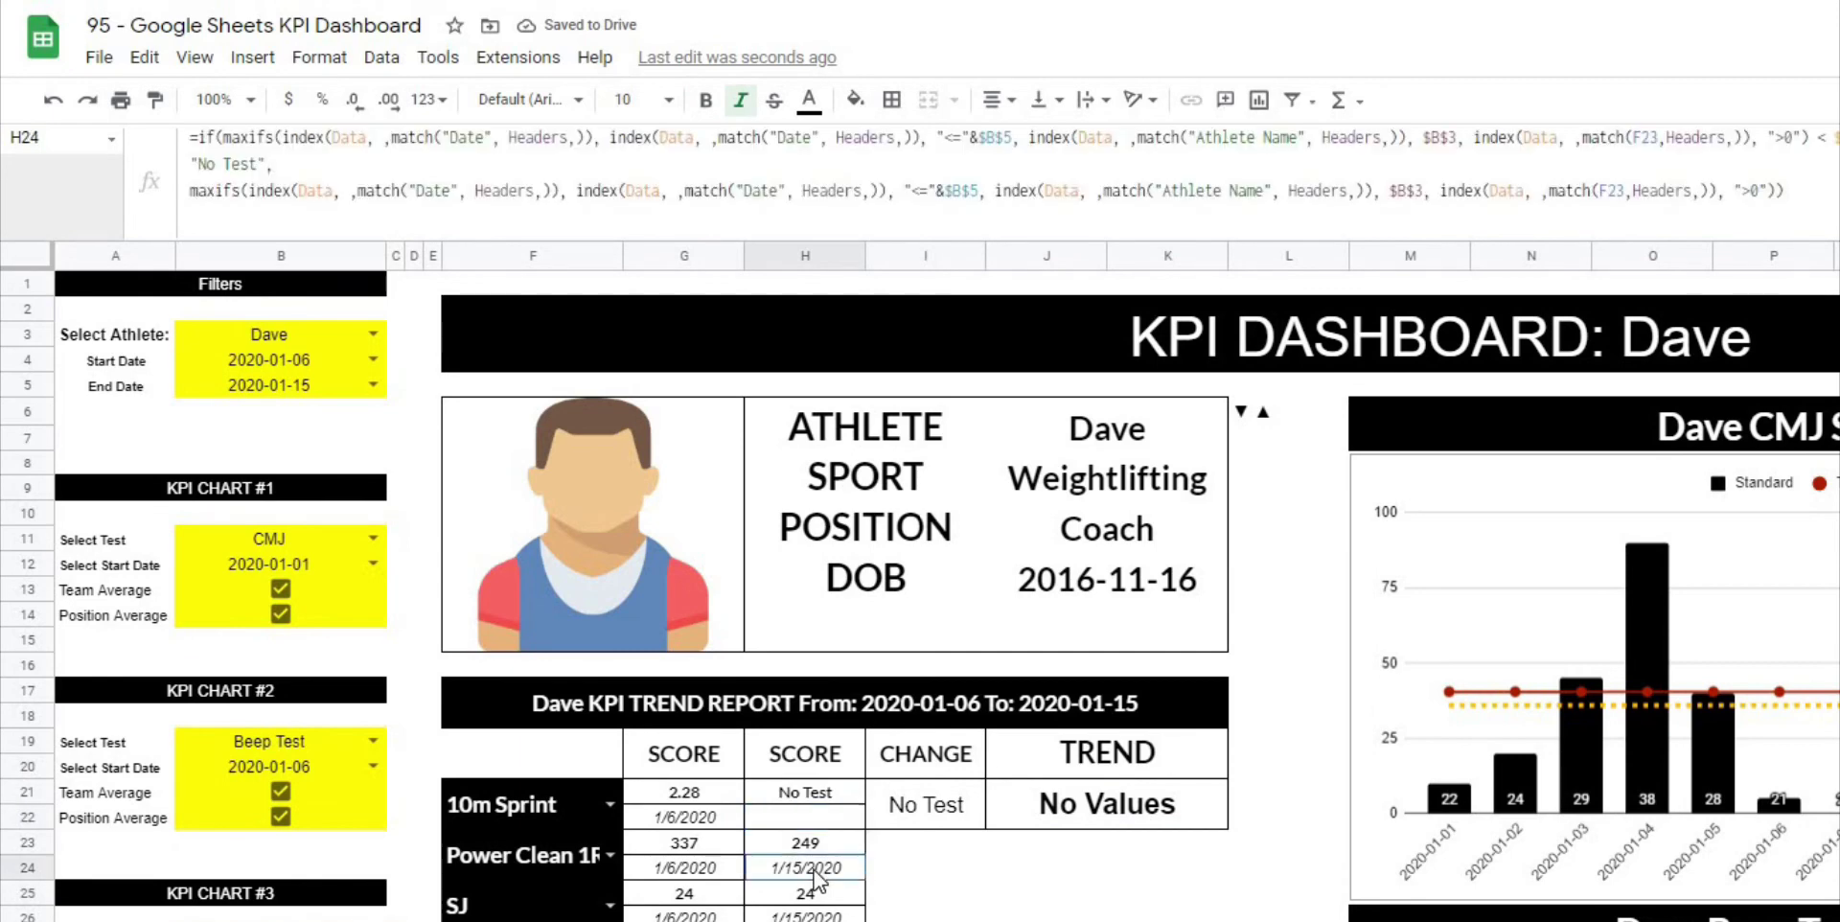
key(ctrl+c)
click(805, 792)
click(805, 817)
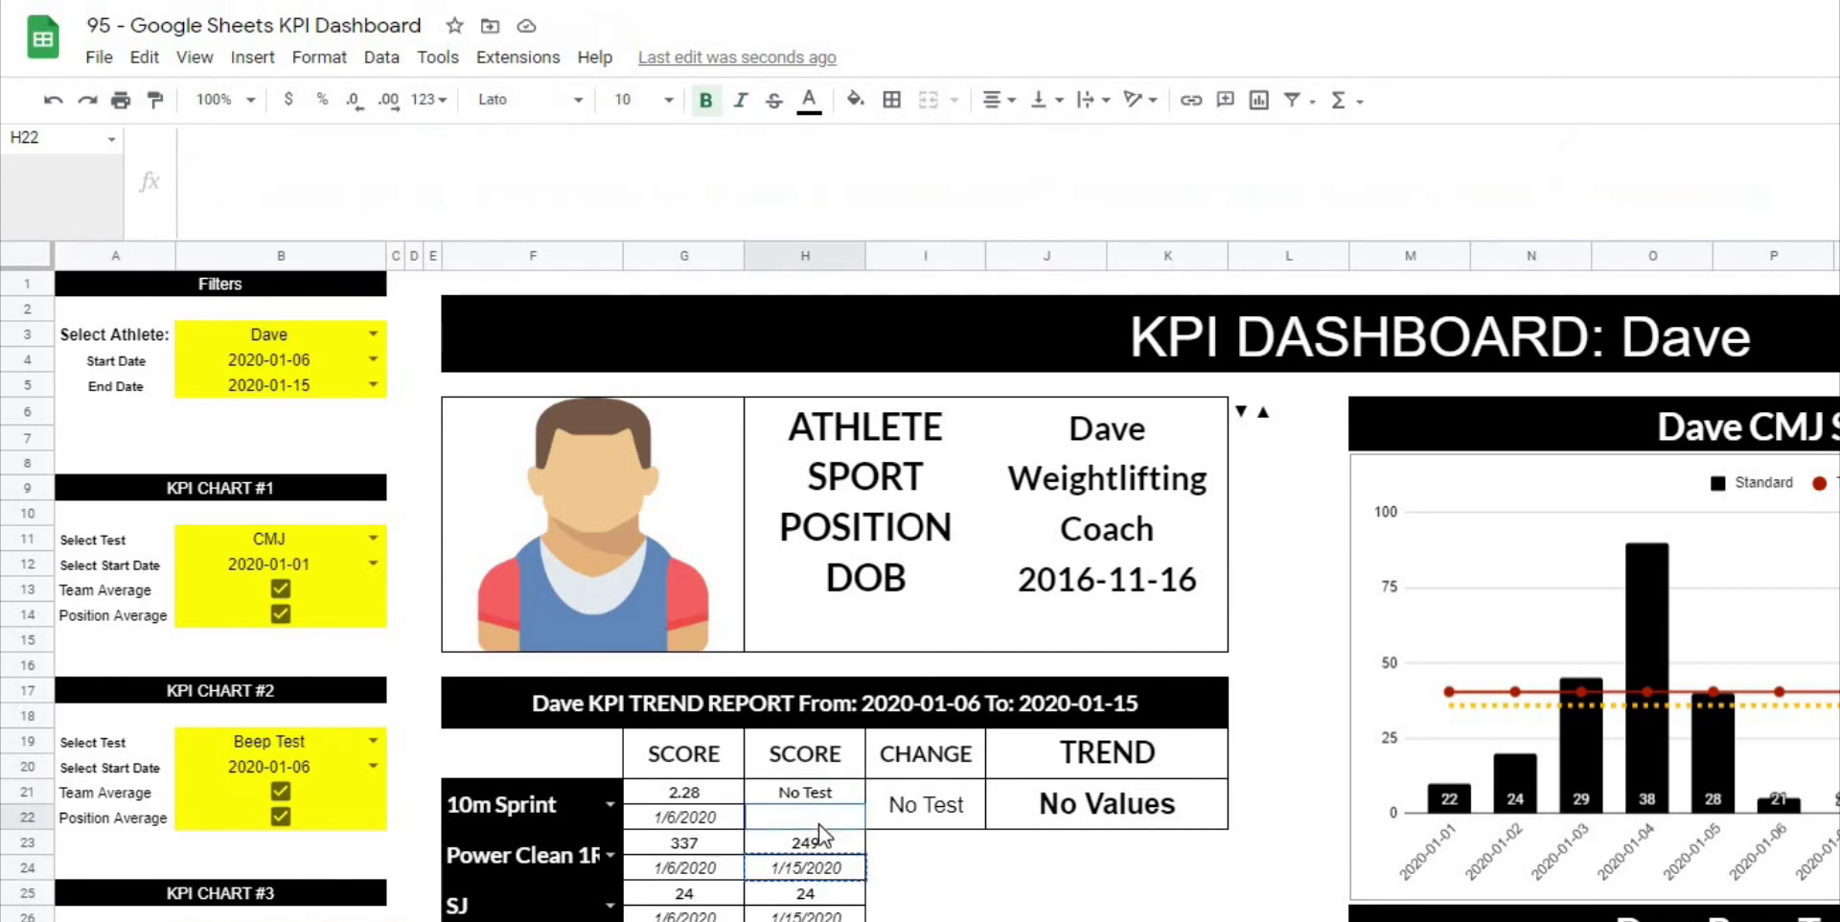
key(ctrl+v)
click(1152, 828)
key(Right)
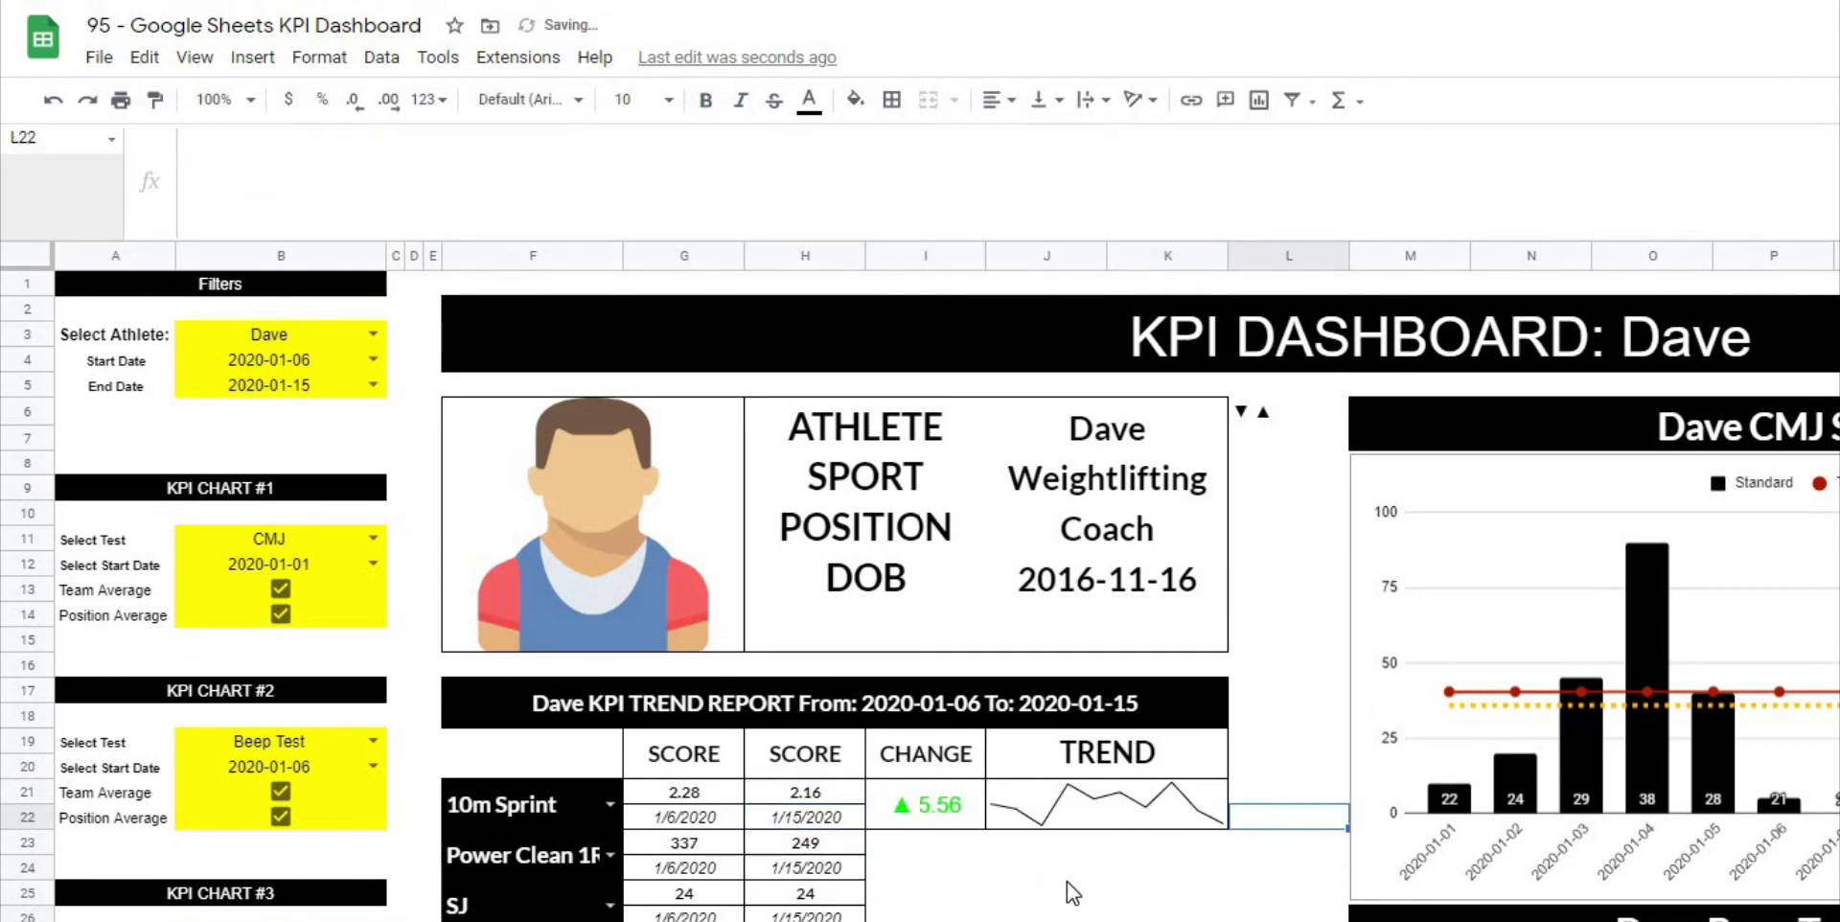
click(1054, 871)
click(893, 813)
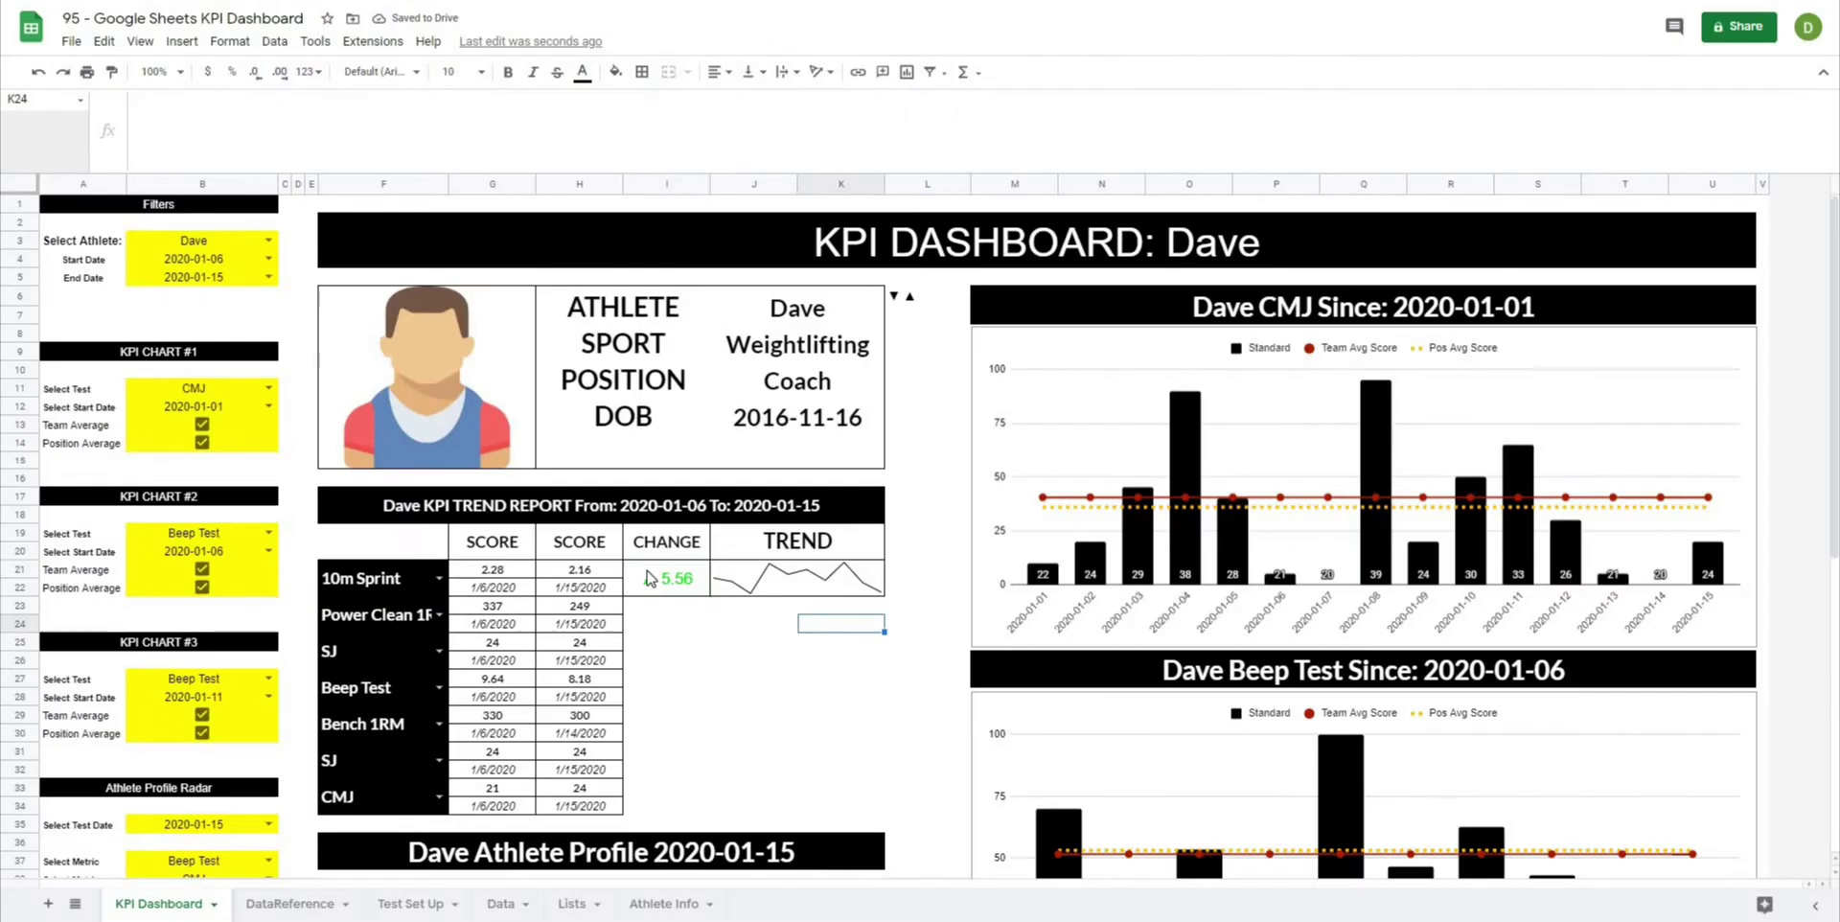
Copy the 10m Sprint CHANGE and TREND cells to the Power Clean, SJ, Beep Test, Bench 1RM, second SJ and CMJ rows.
click(810, 641)
drag(649, 576, 781, 580)
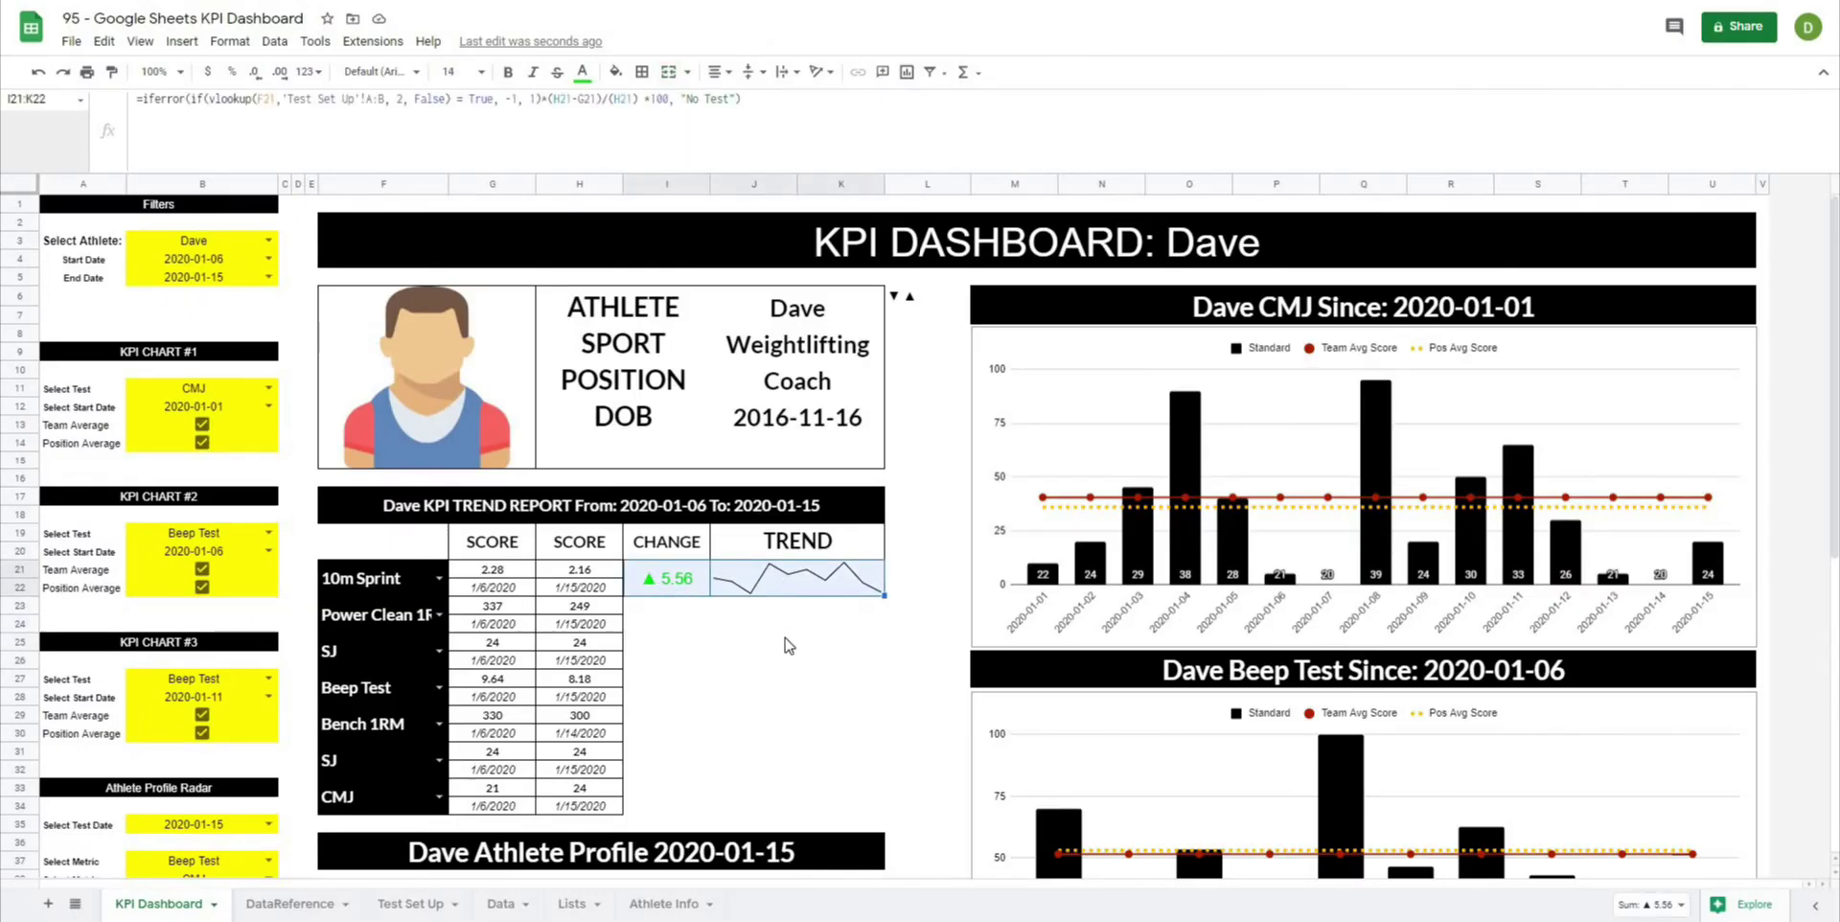
key(ctrl+c)
click(663, 614)
key(ctrl+v)
click(659, 644)
key(ctrl+v)
click(652, 691)
key(ctrl+v)
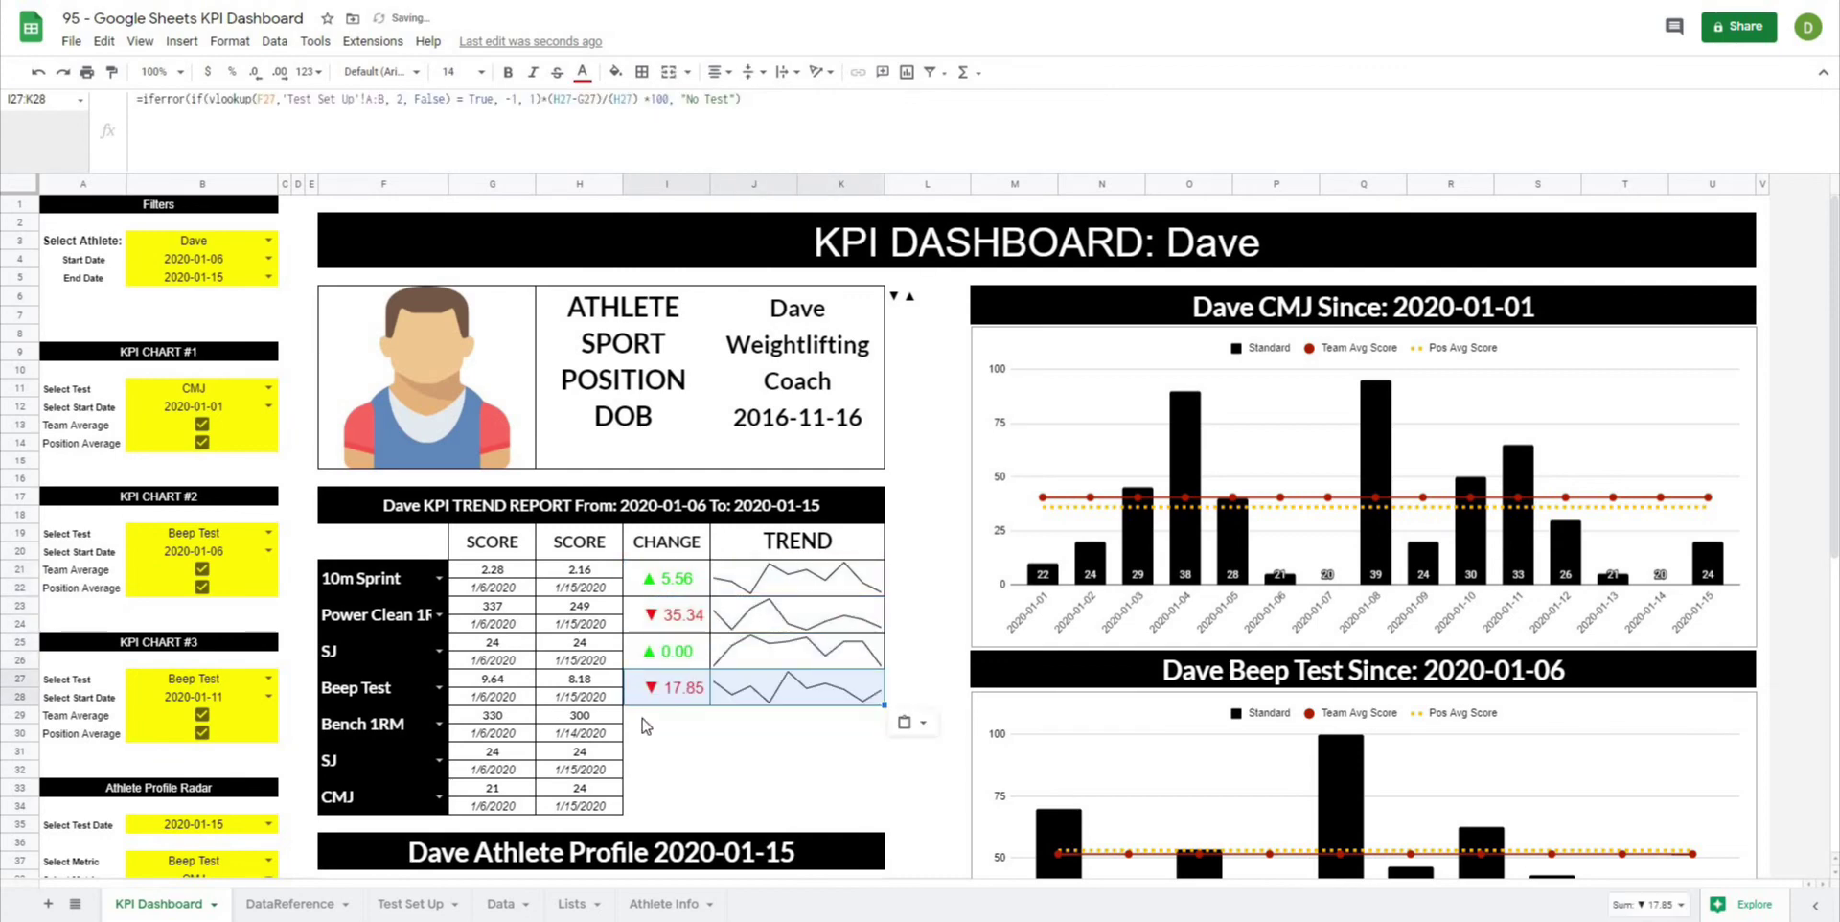
click(648, 727)
key(ctrl+v)
click(643, 765)
key(ctrl+v)
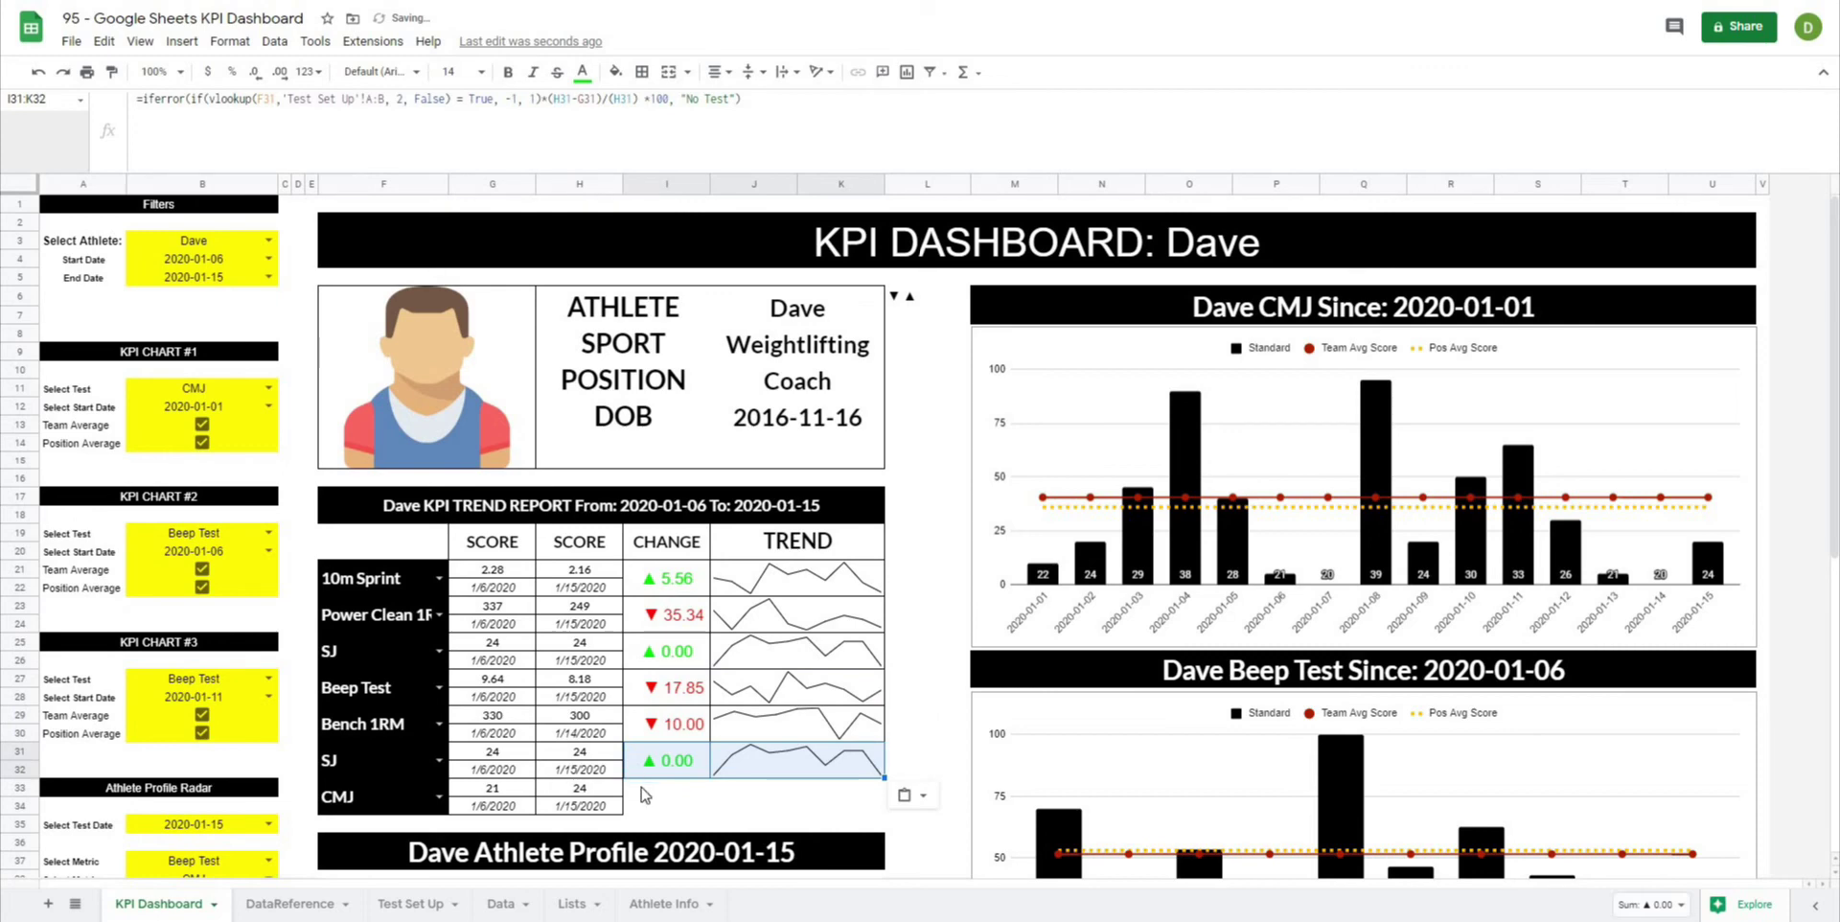
click(642, 793)
key(ctrl+v)
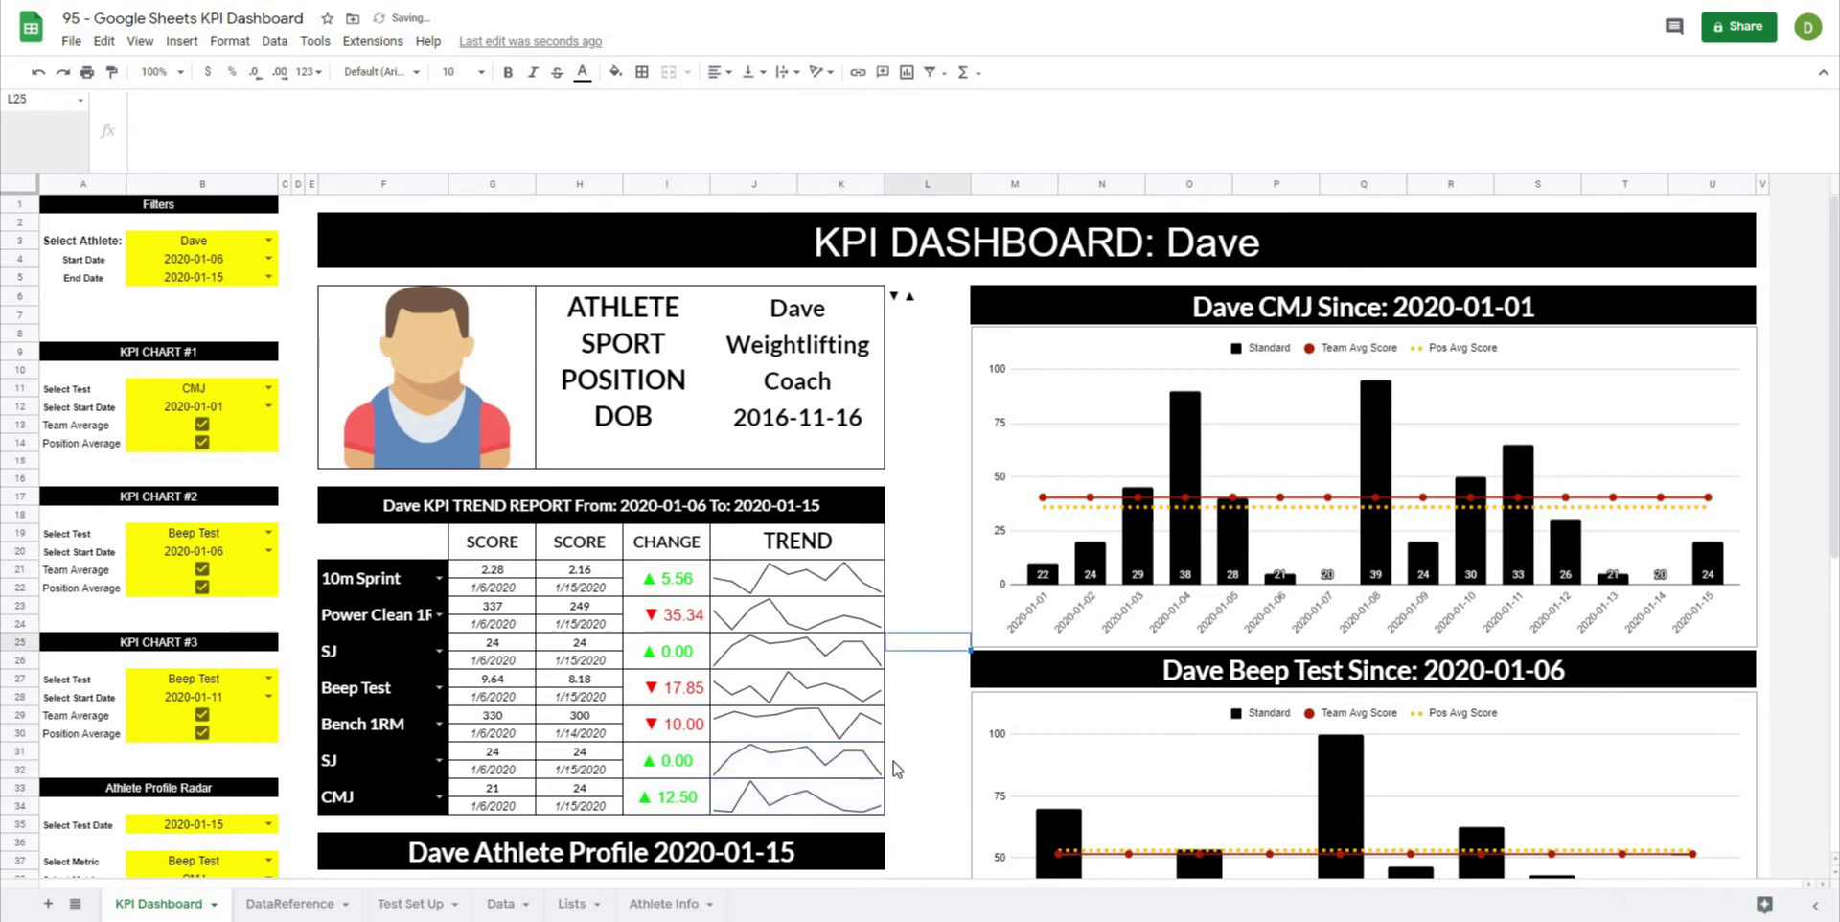
click(901, 300)
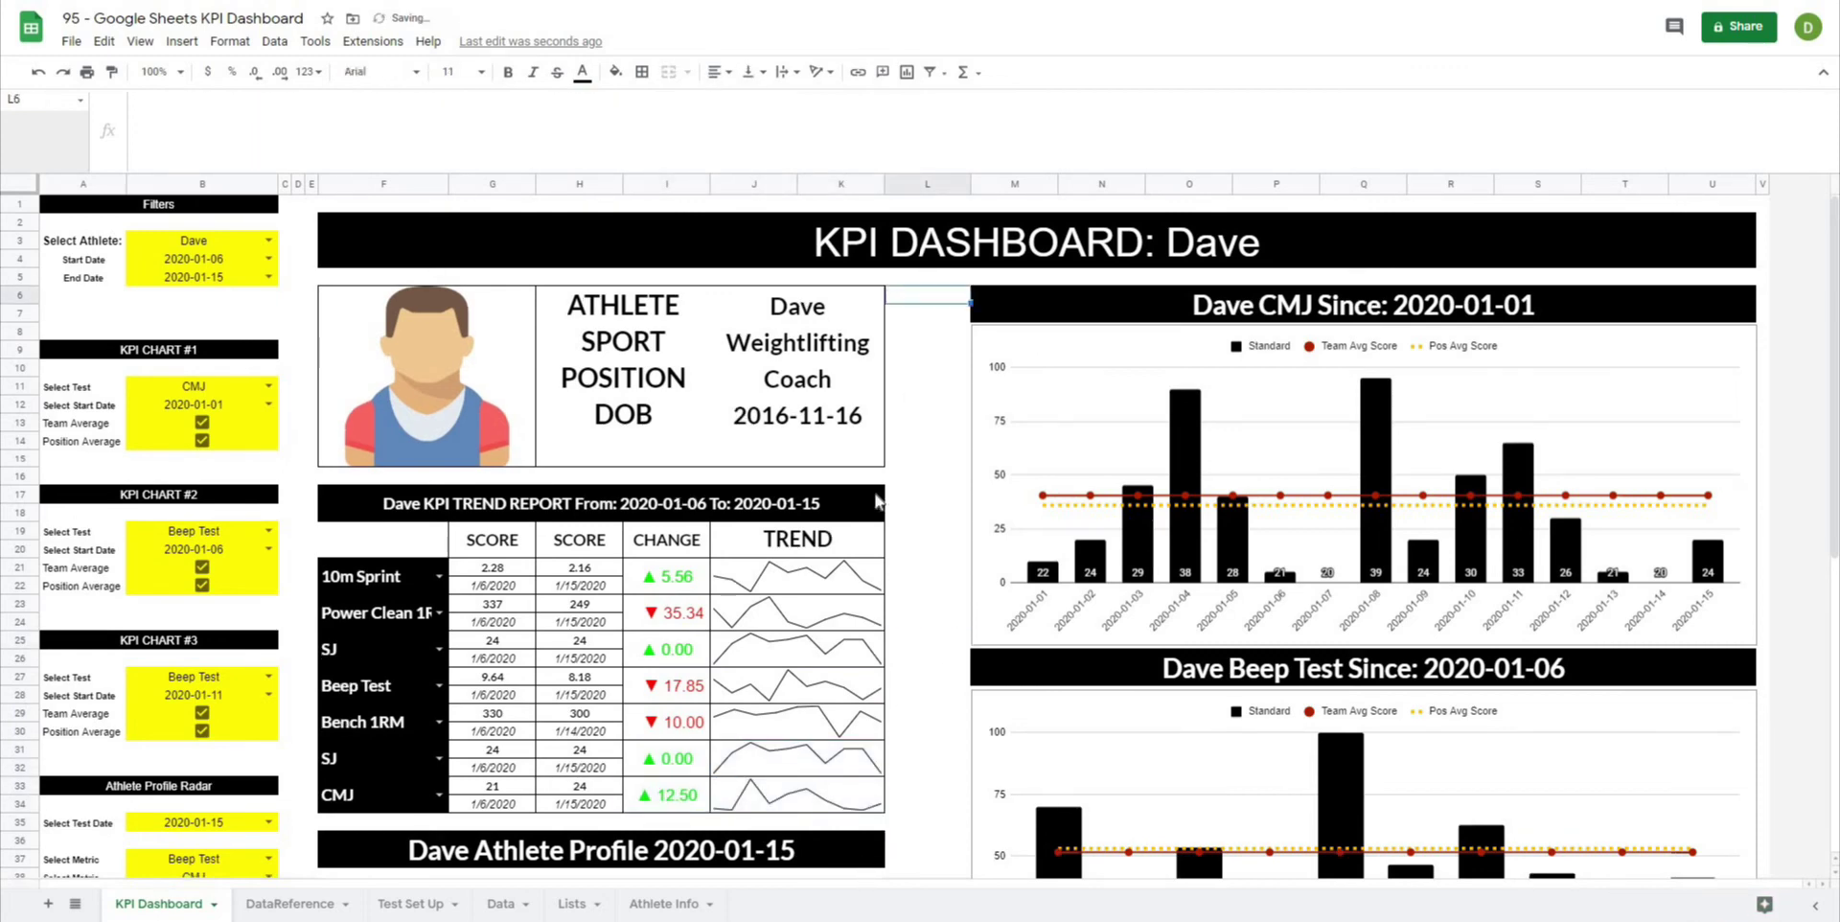
scroll(914, 521, down, 6)
scroll(910, 563, up, 3)
scroll(911, 562, up, 3)
click(911, 495)
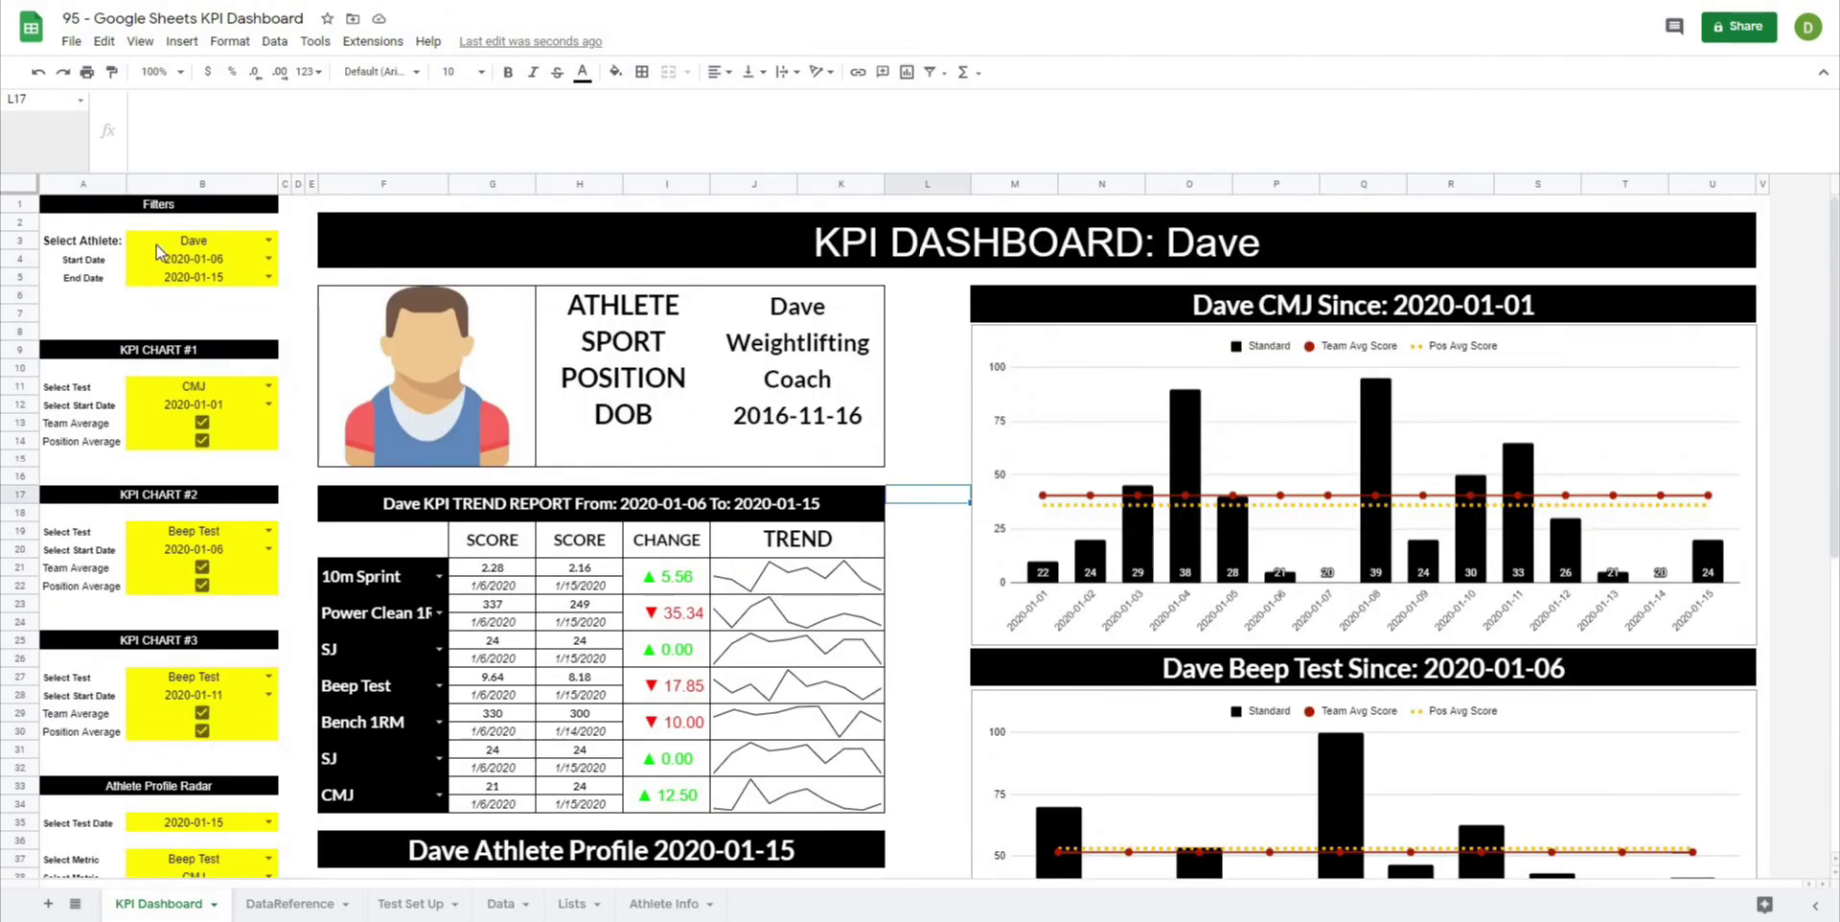
click(300, 241)
click(925, 385)
Shrink the formula bar and group the filter columns A through D.
click(296, 183)
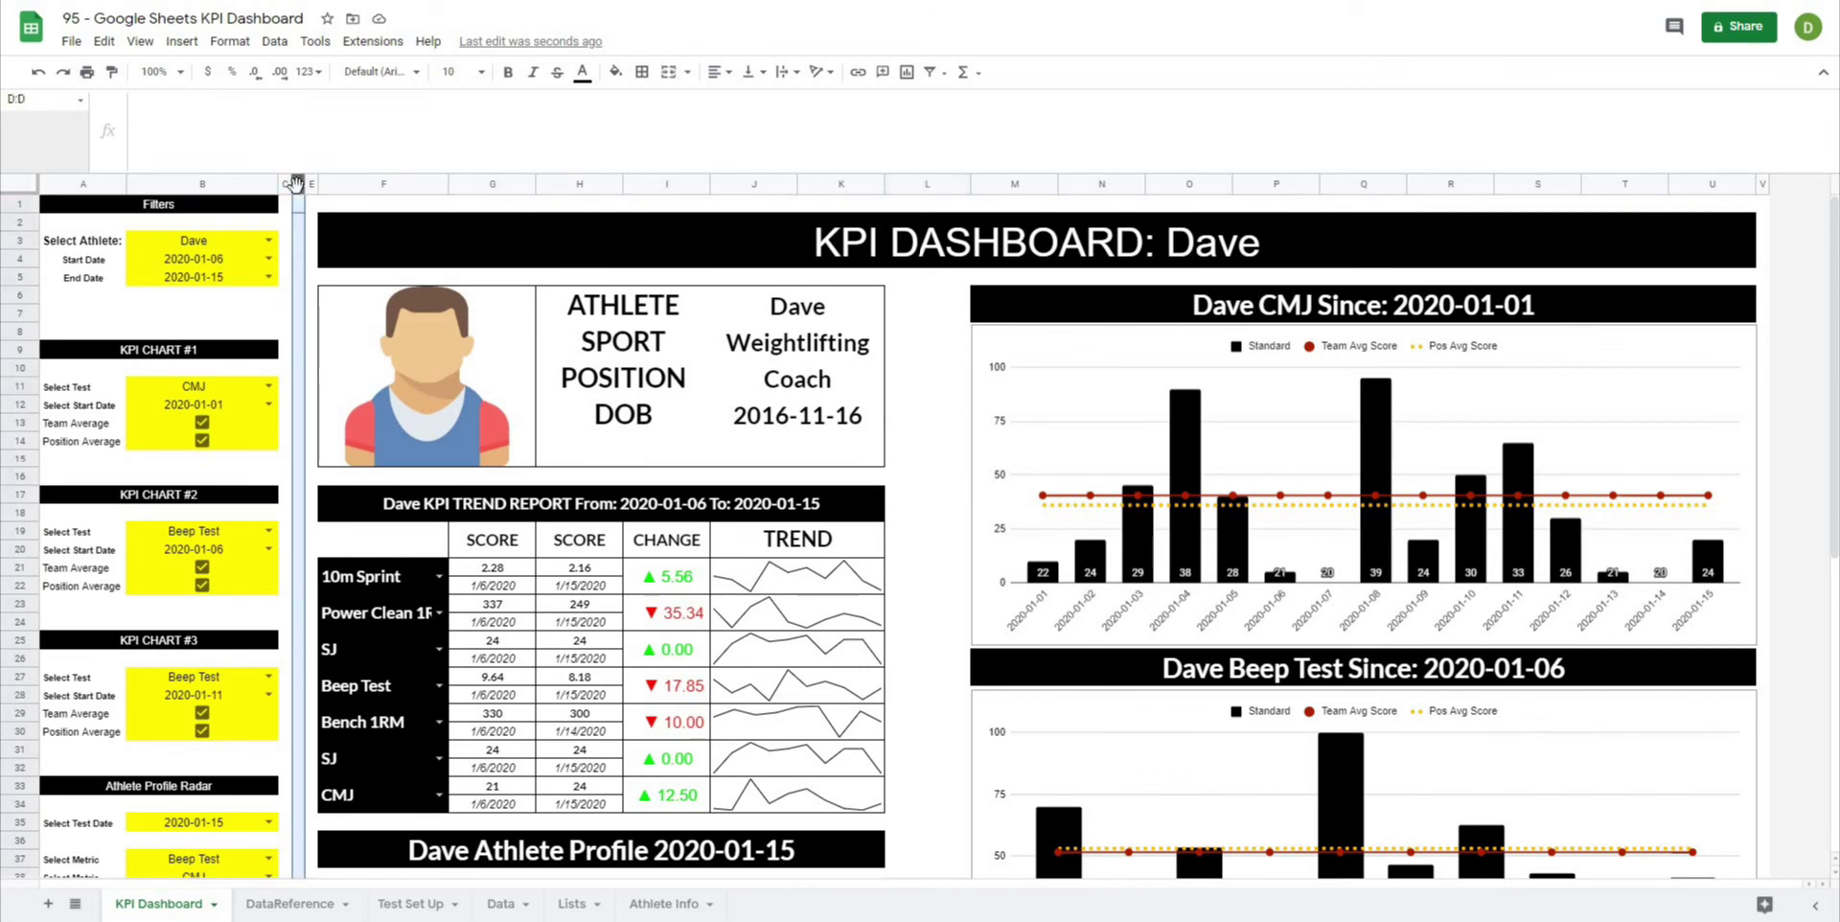
shift+click(102, 186)
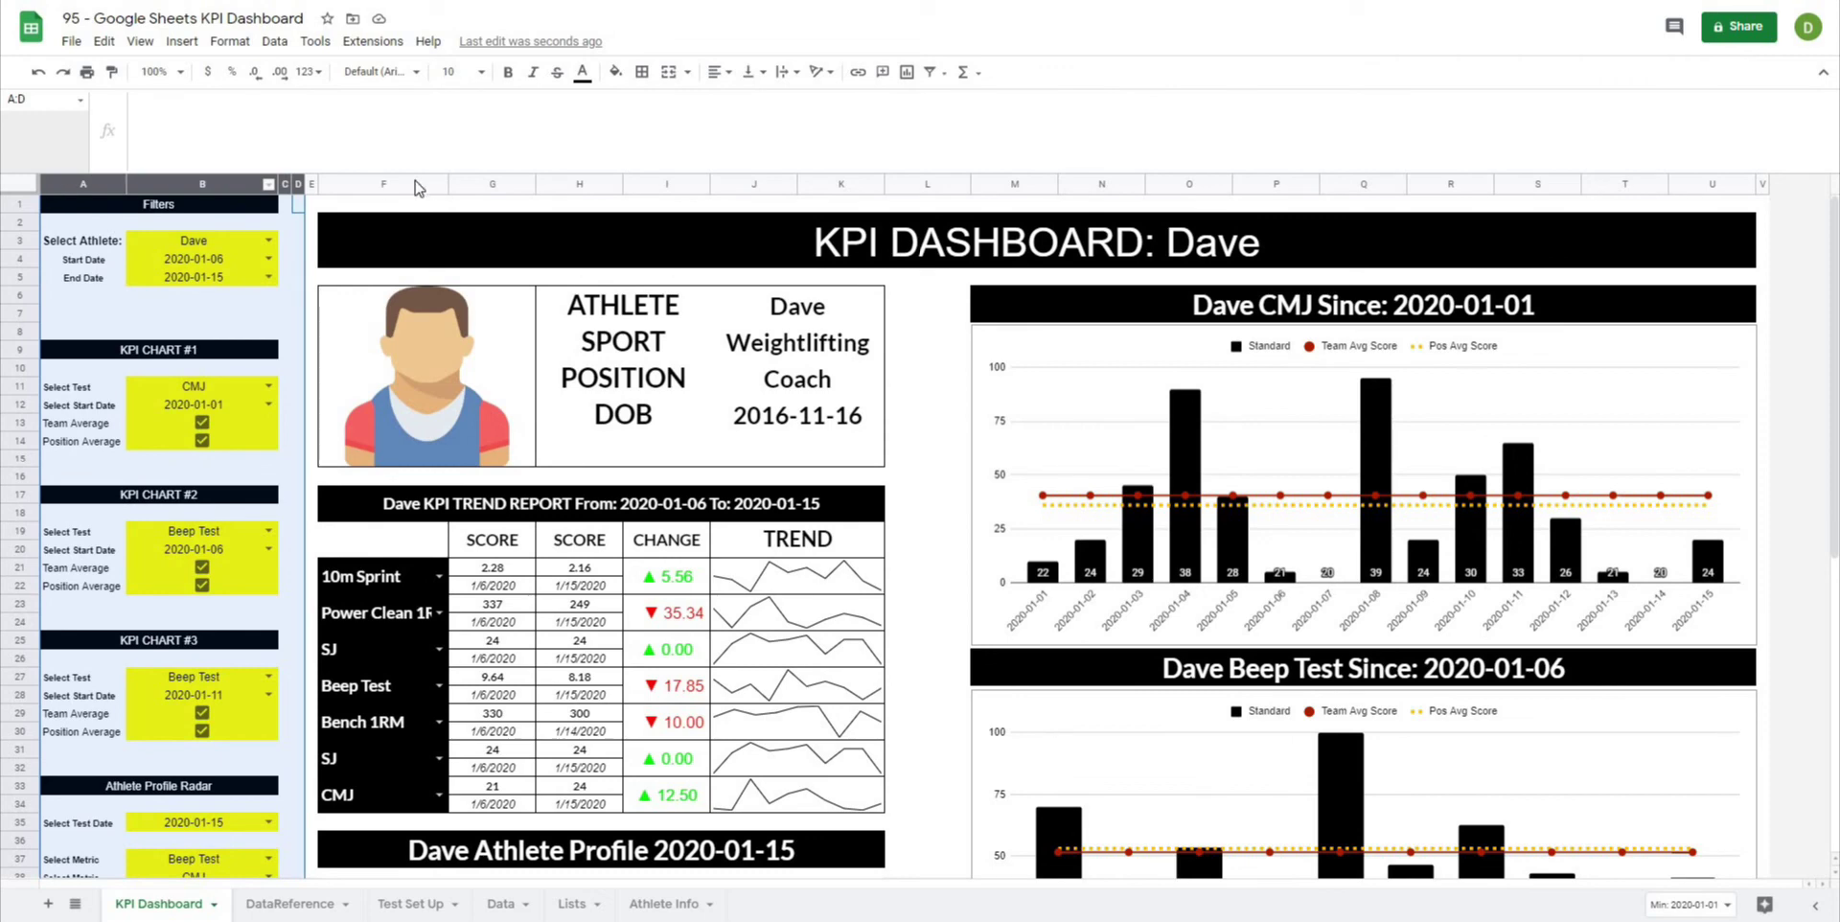
drag(408, 173, 395, 84)
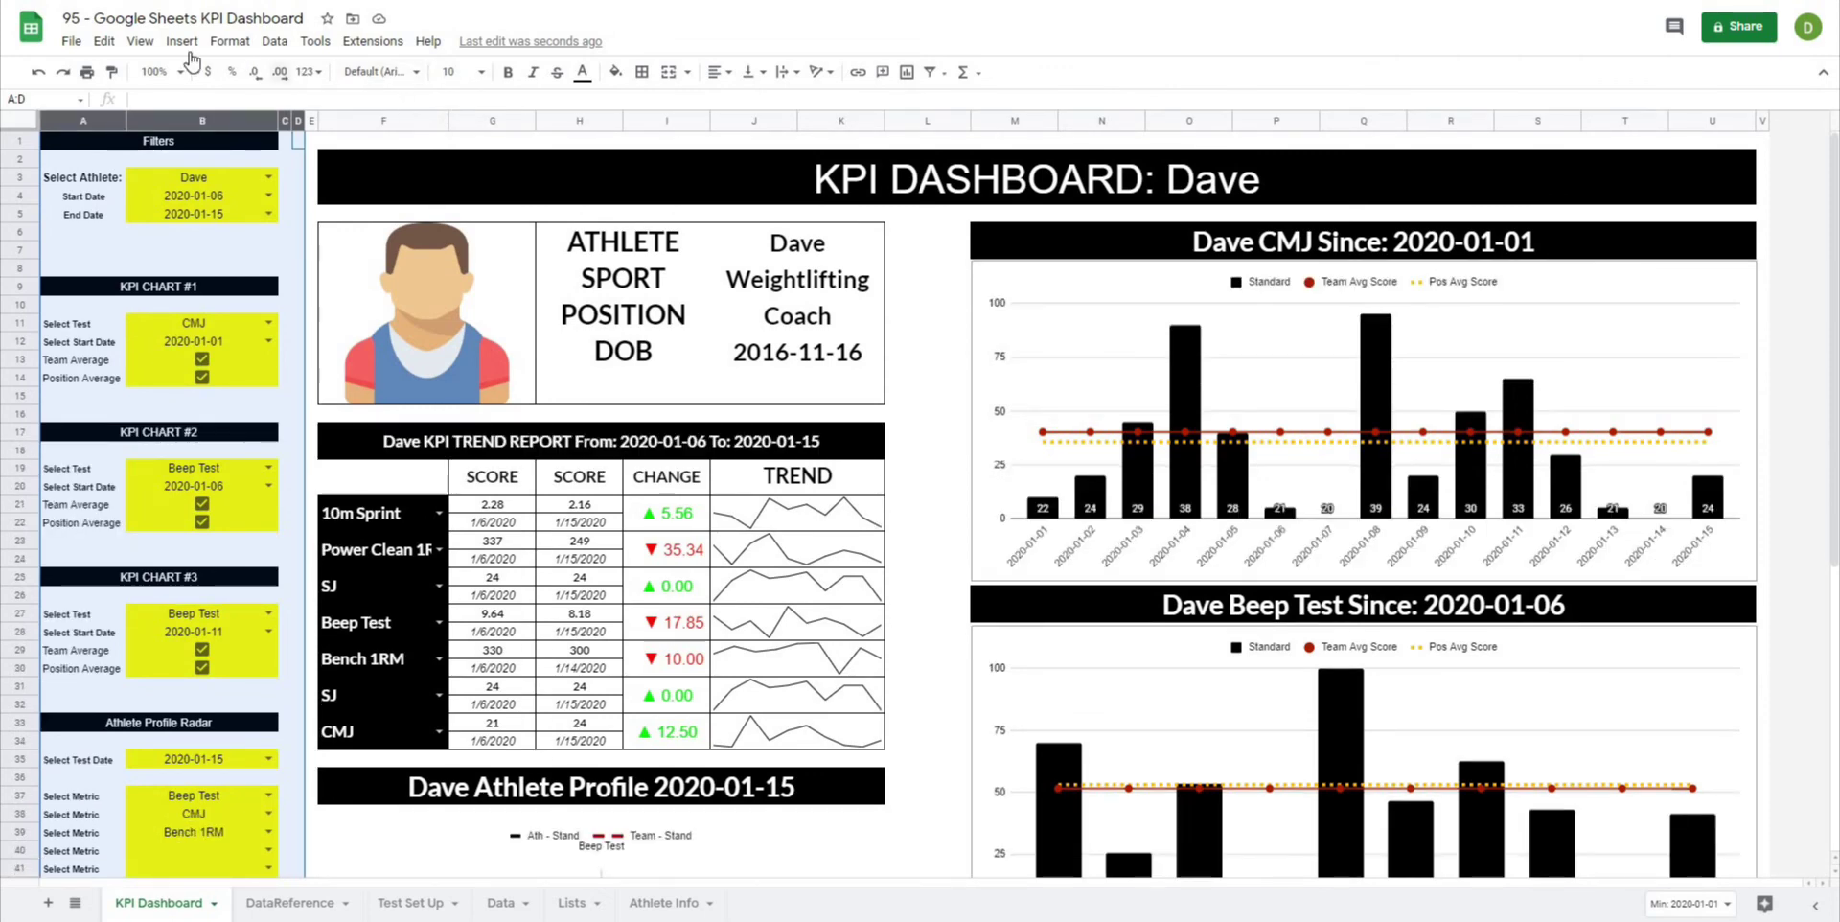
click(140, 41)
mouse_move(169, 129)
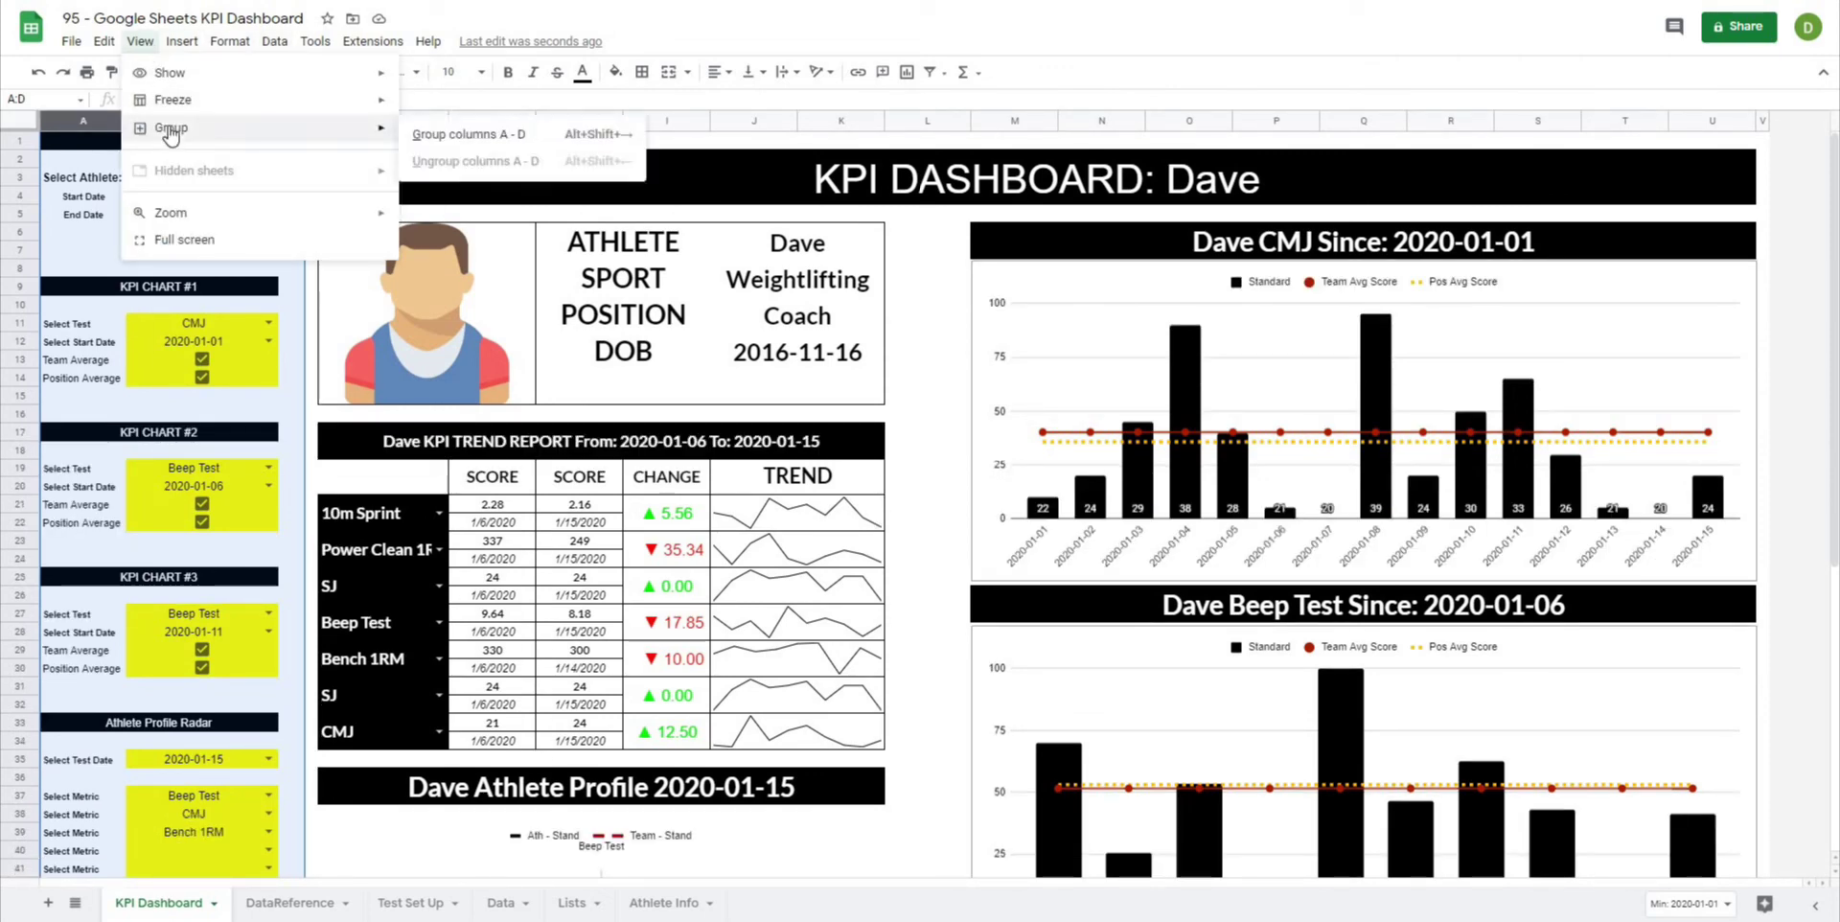
click(452, 150)
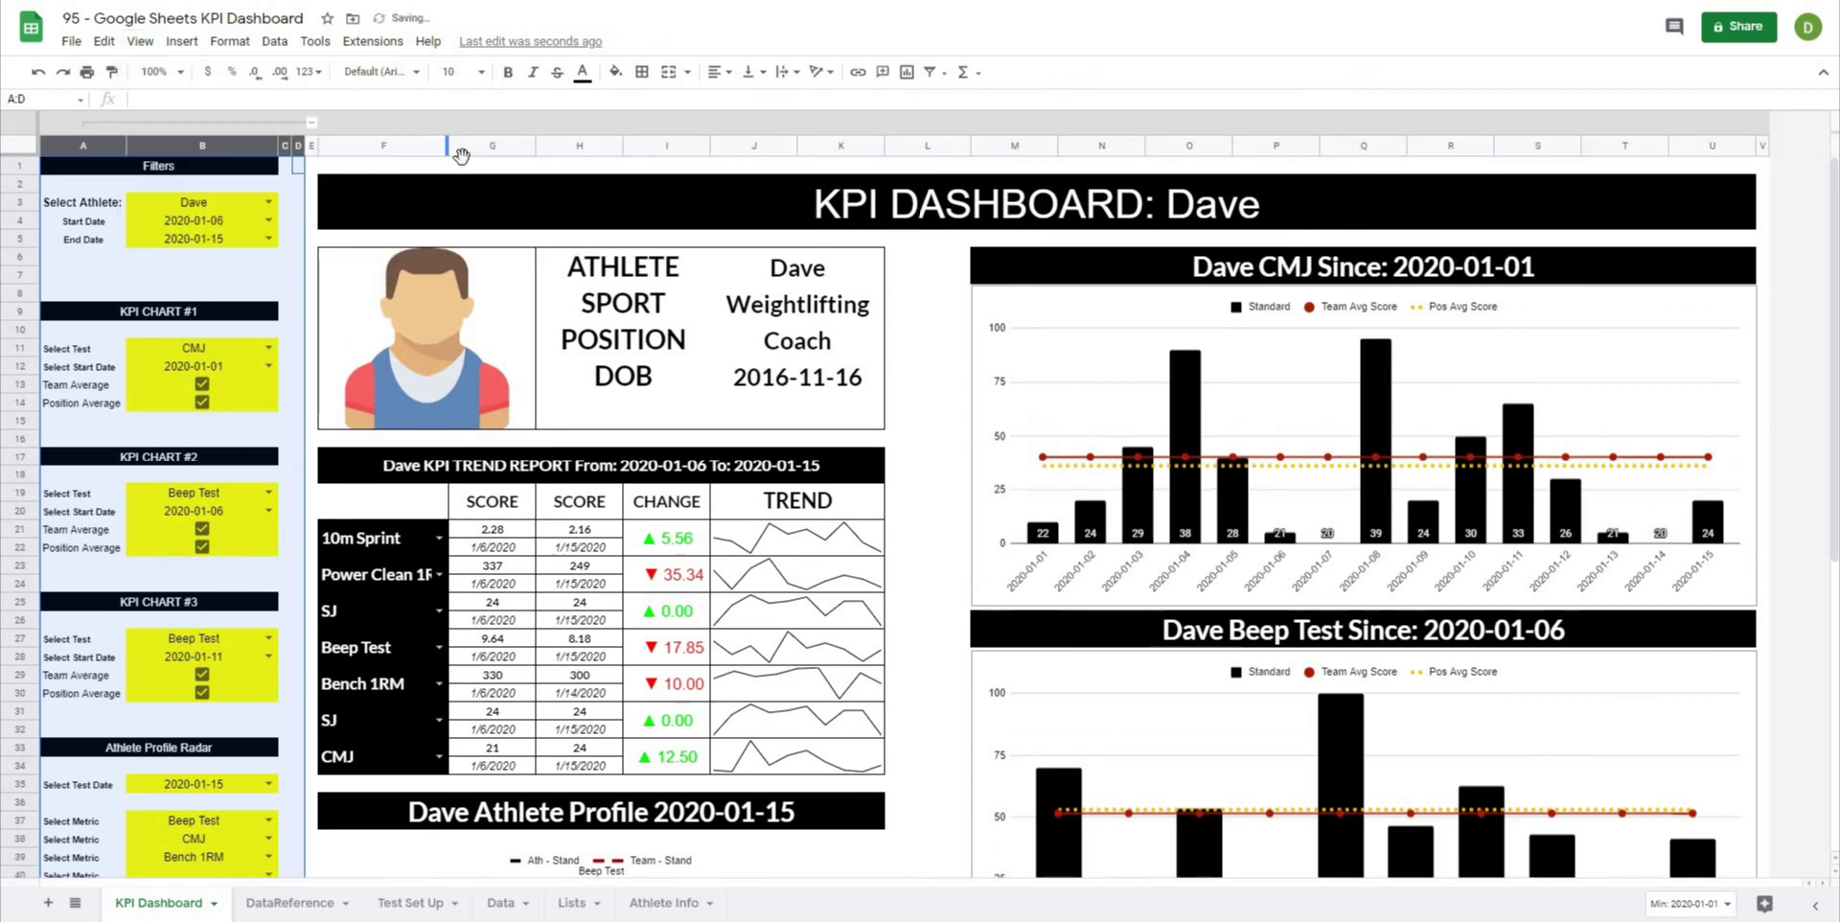
Collapse the grouped filter columns, test expanding them once, and leave the group collapsed.
click(311, 123)
click(664, 333)
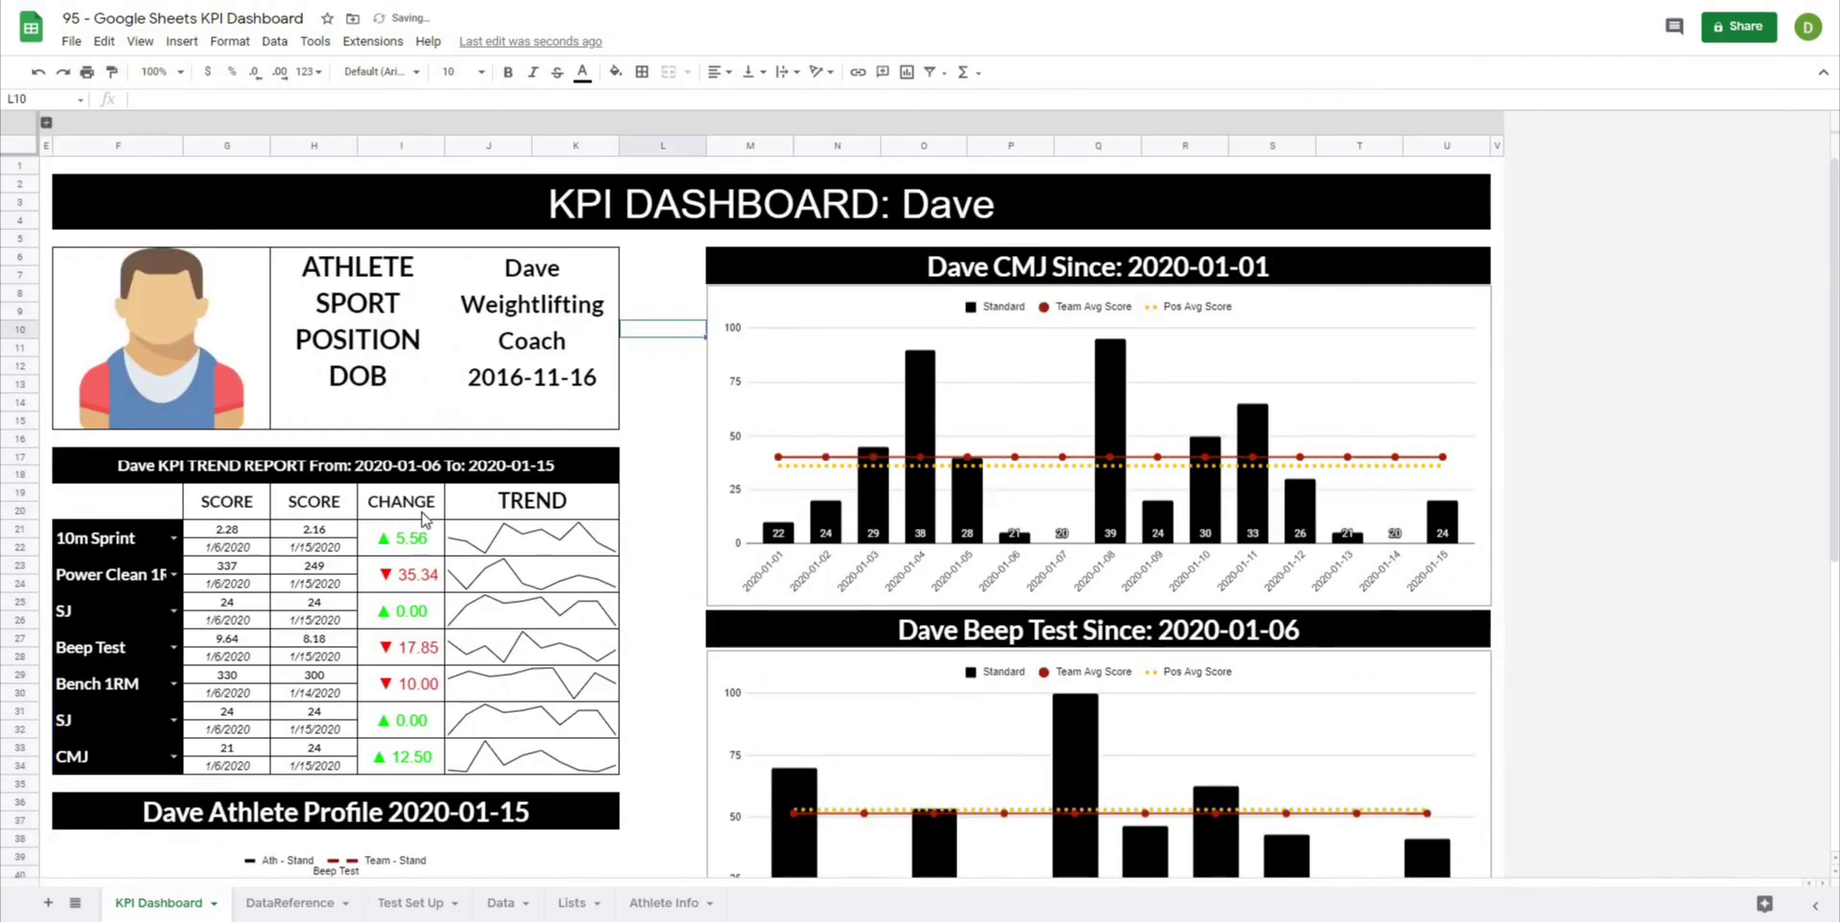
scroll(422, 520, down, 5)
scroll(422, 520, up, 5)
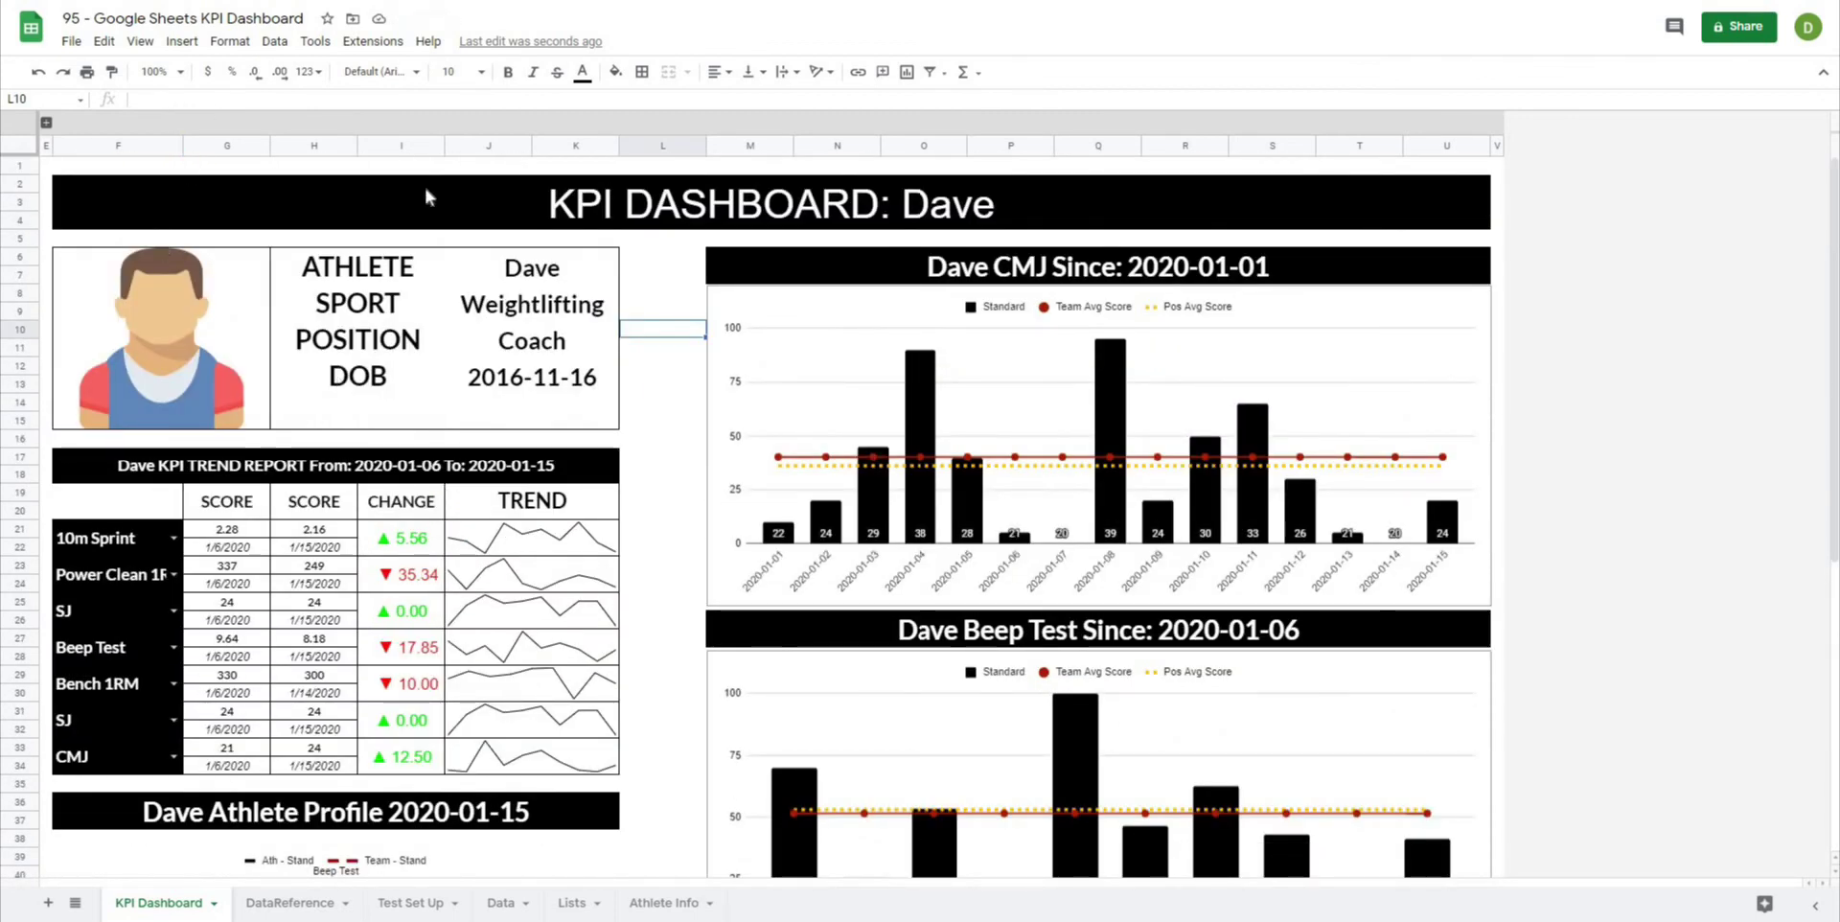
click(46, 122)
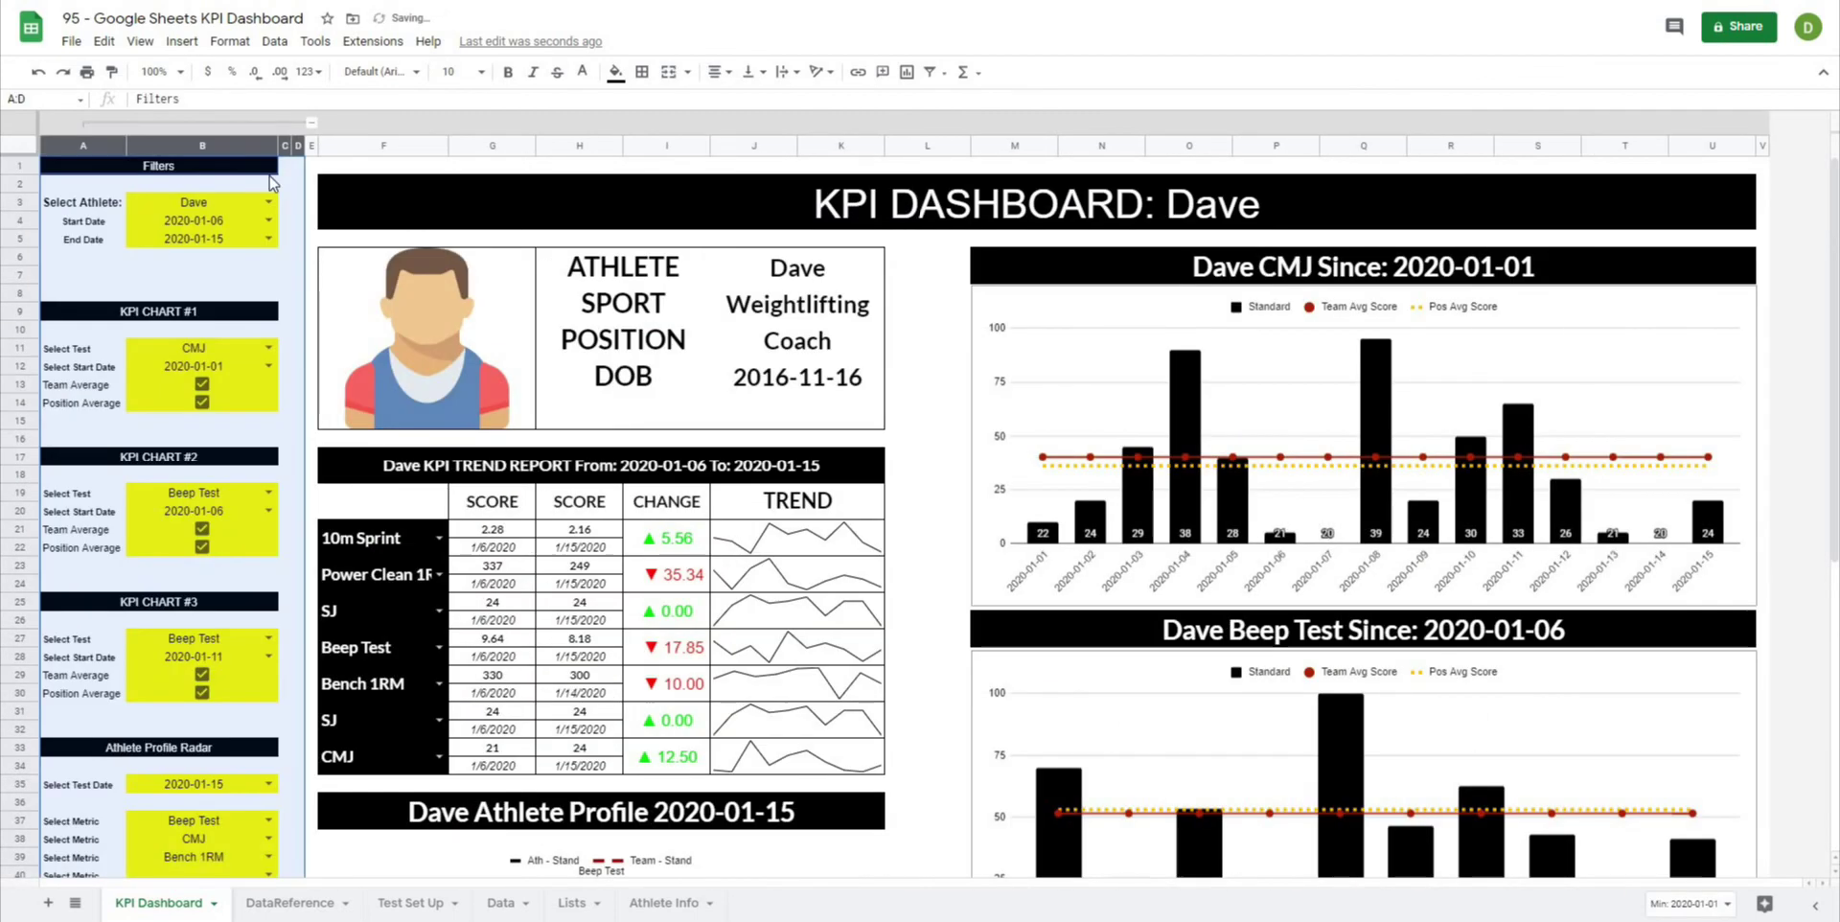
click(312, 125)
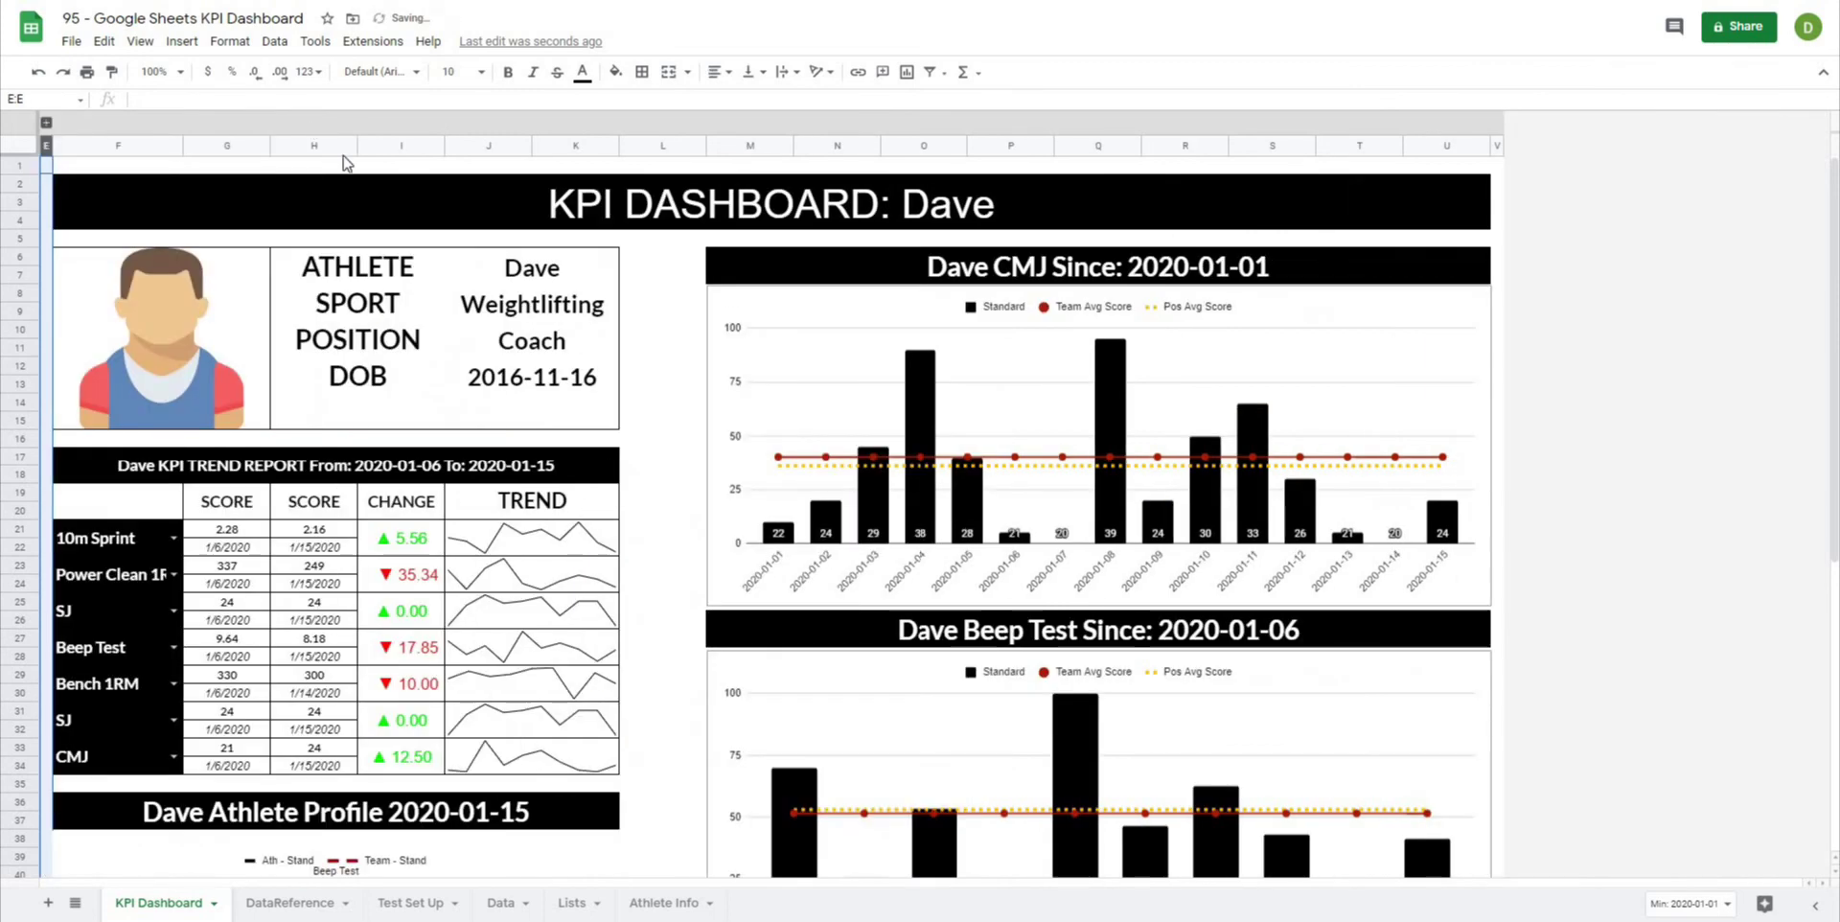
click(684, 318)
scroll(532, 316, down, 3)
scroll(534, 317, down, 3)
scroll(534, 317, up, 6)
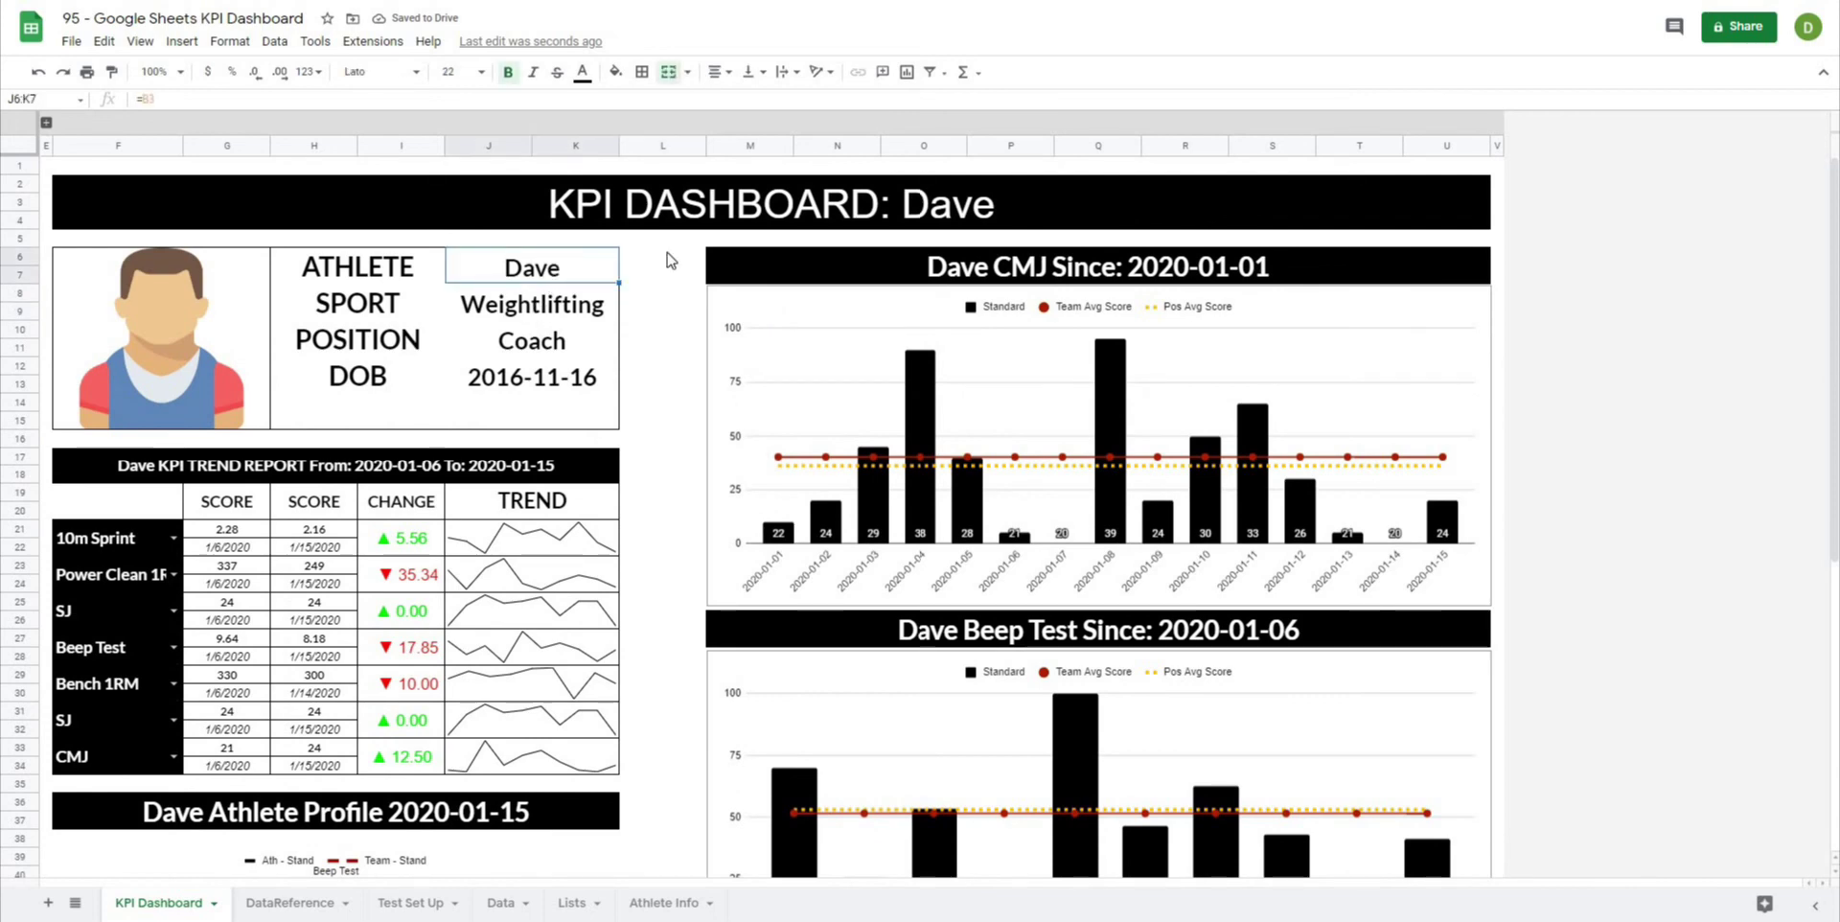
Open the print settings for the current sheet and set the scale to Fit to page.
click(132, 182)
click(120, 165)
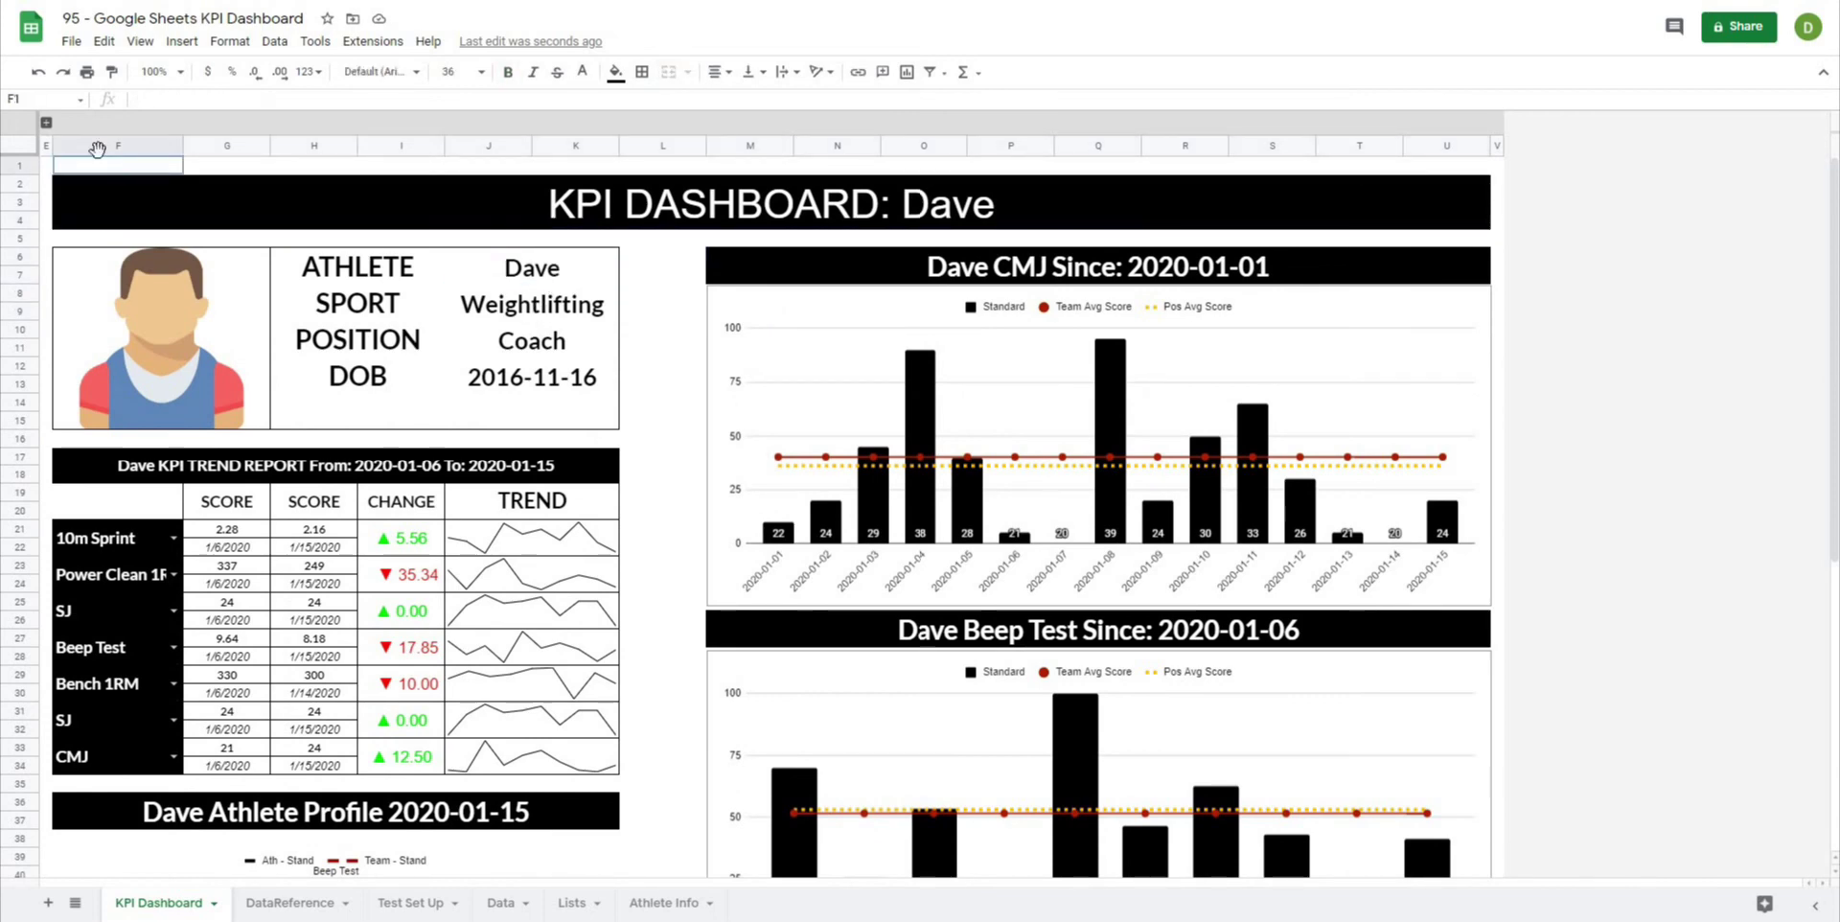
click(85, 77)
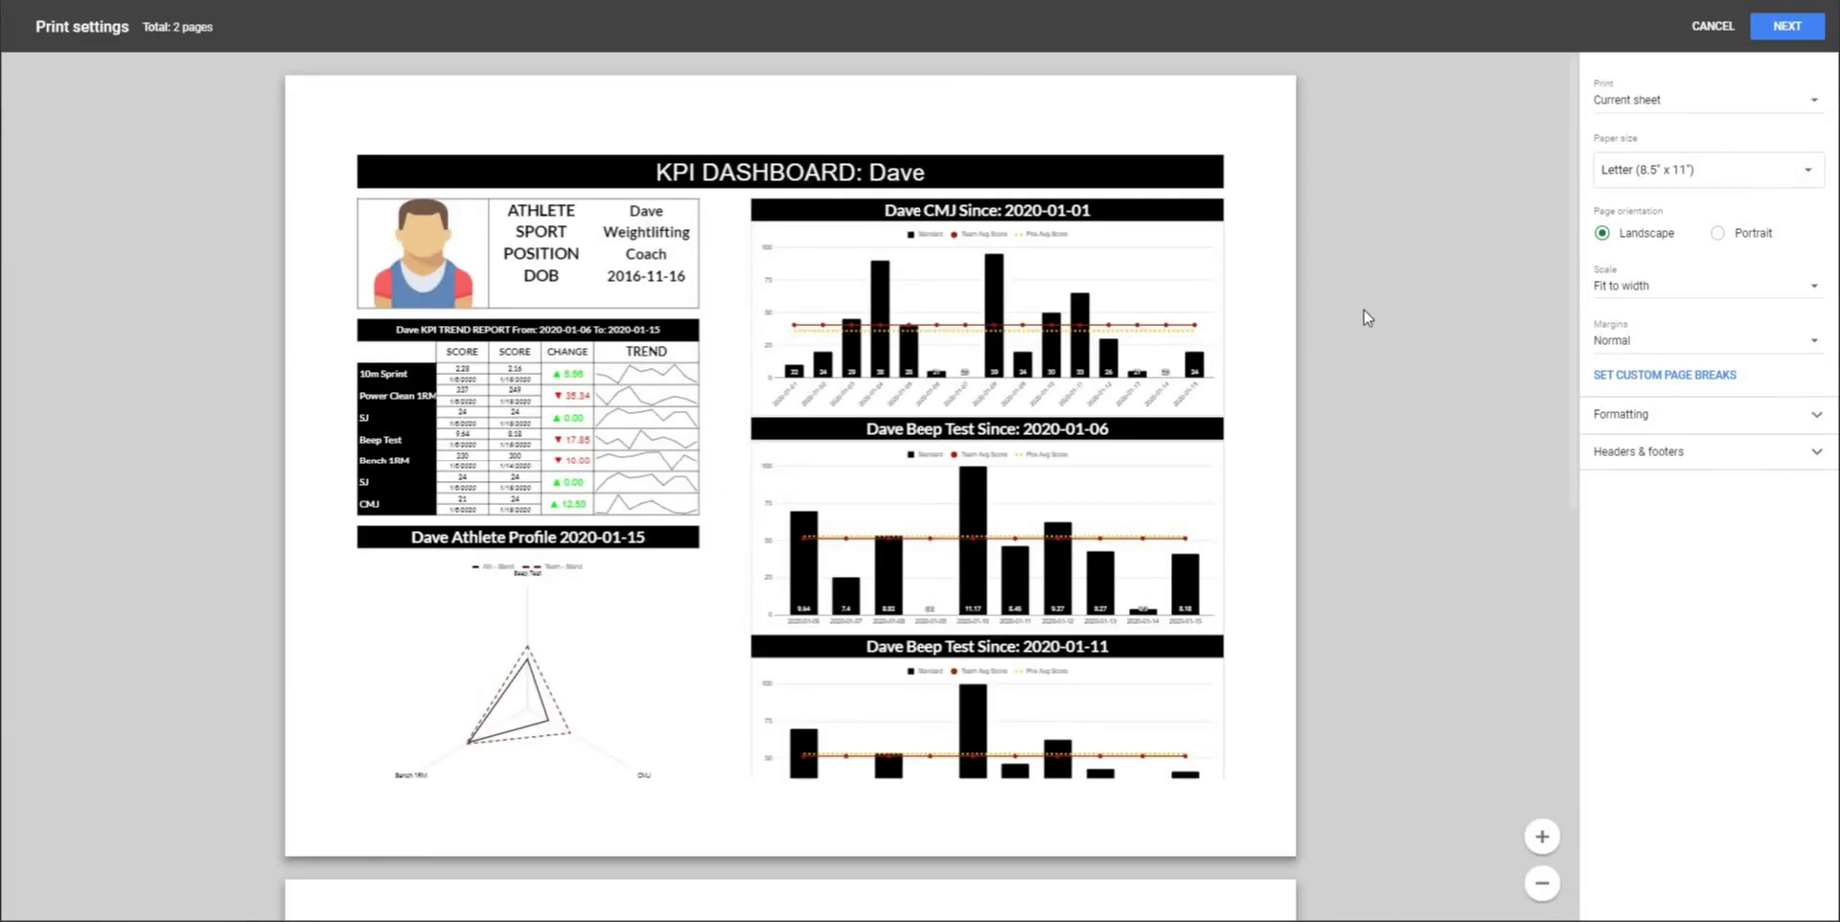
click(1670, 108)
click(1666, 101)
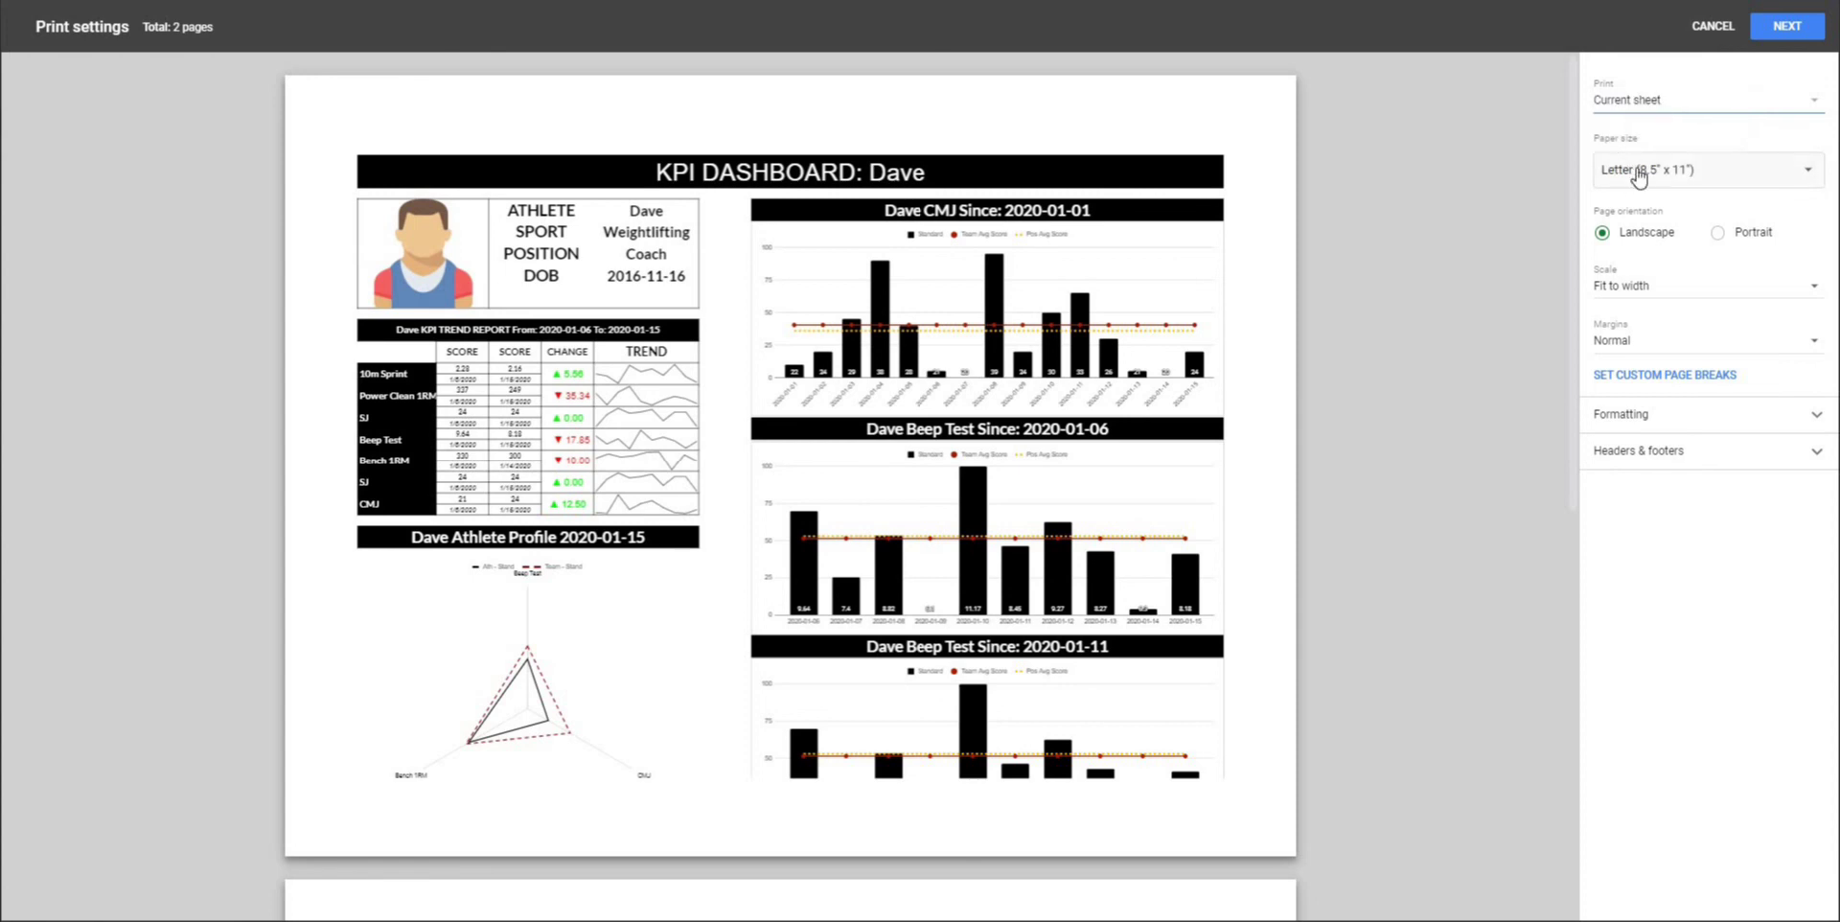
click(1633, 289)
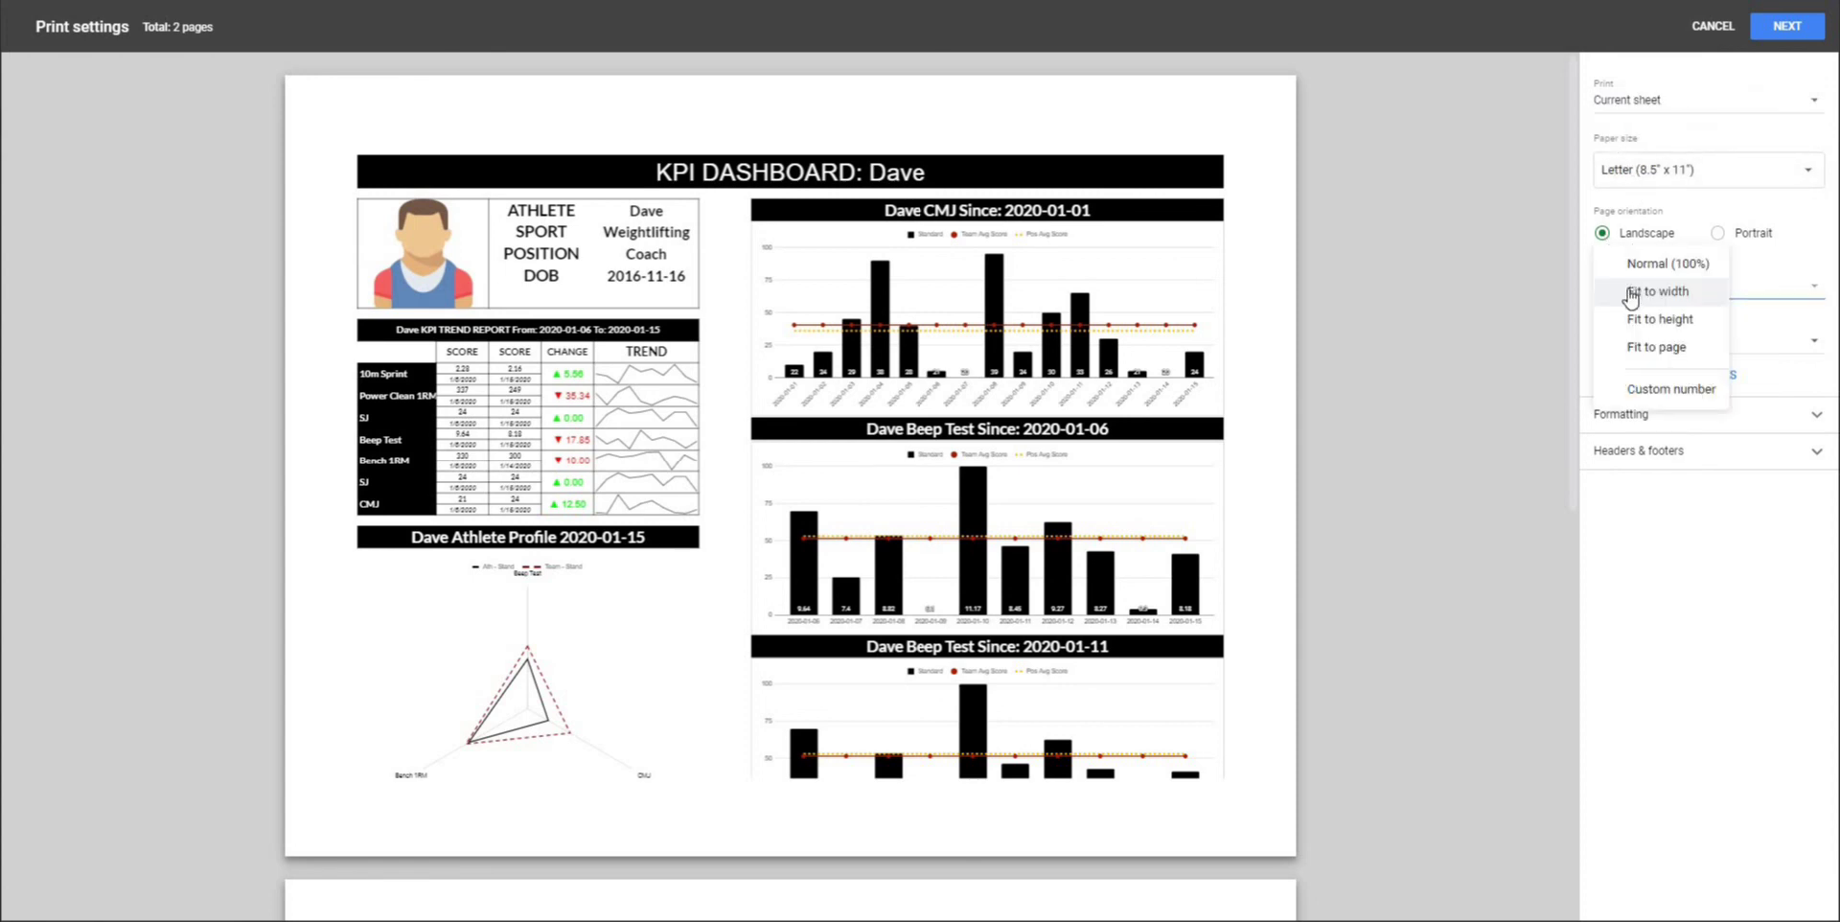
click(1626, 349)
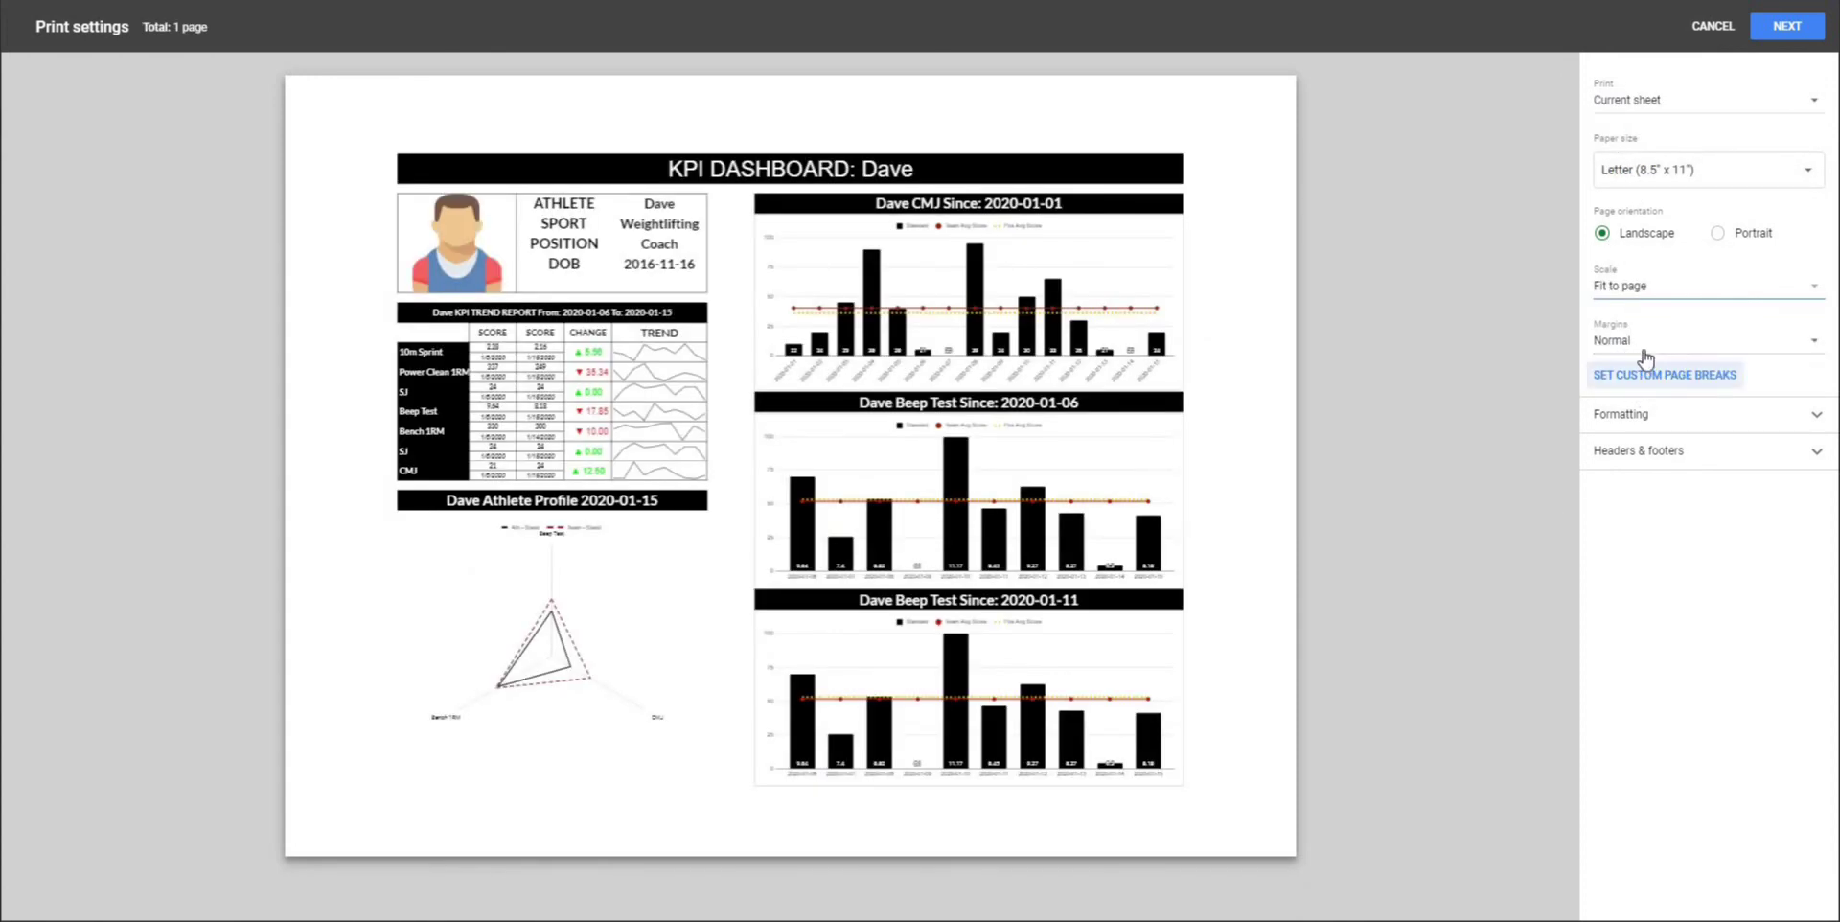
Set custom print margins of 0.15 inches on all four sides, then cancel out of the print settings.
click(1645, 345)
click(1649, 442)
click(1186, 477)
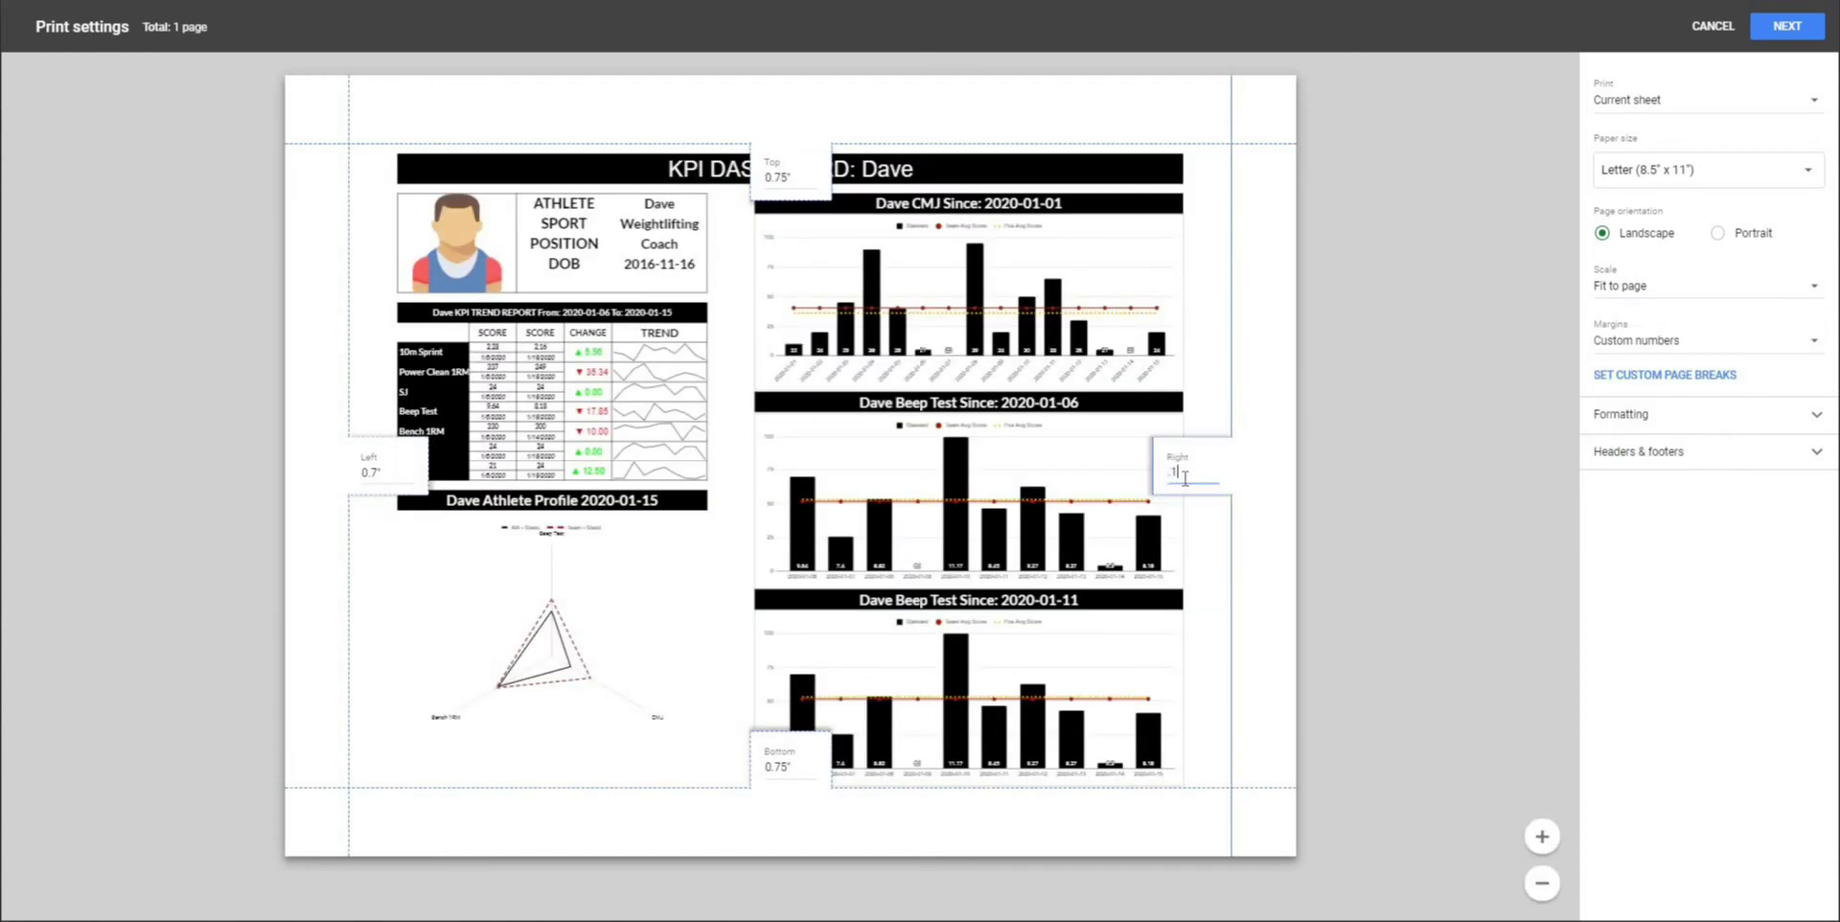
click(374, 476)
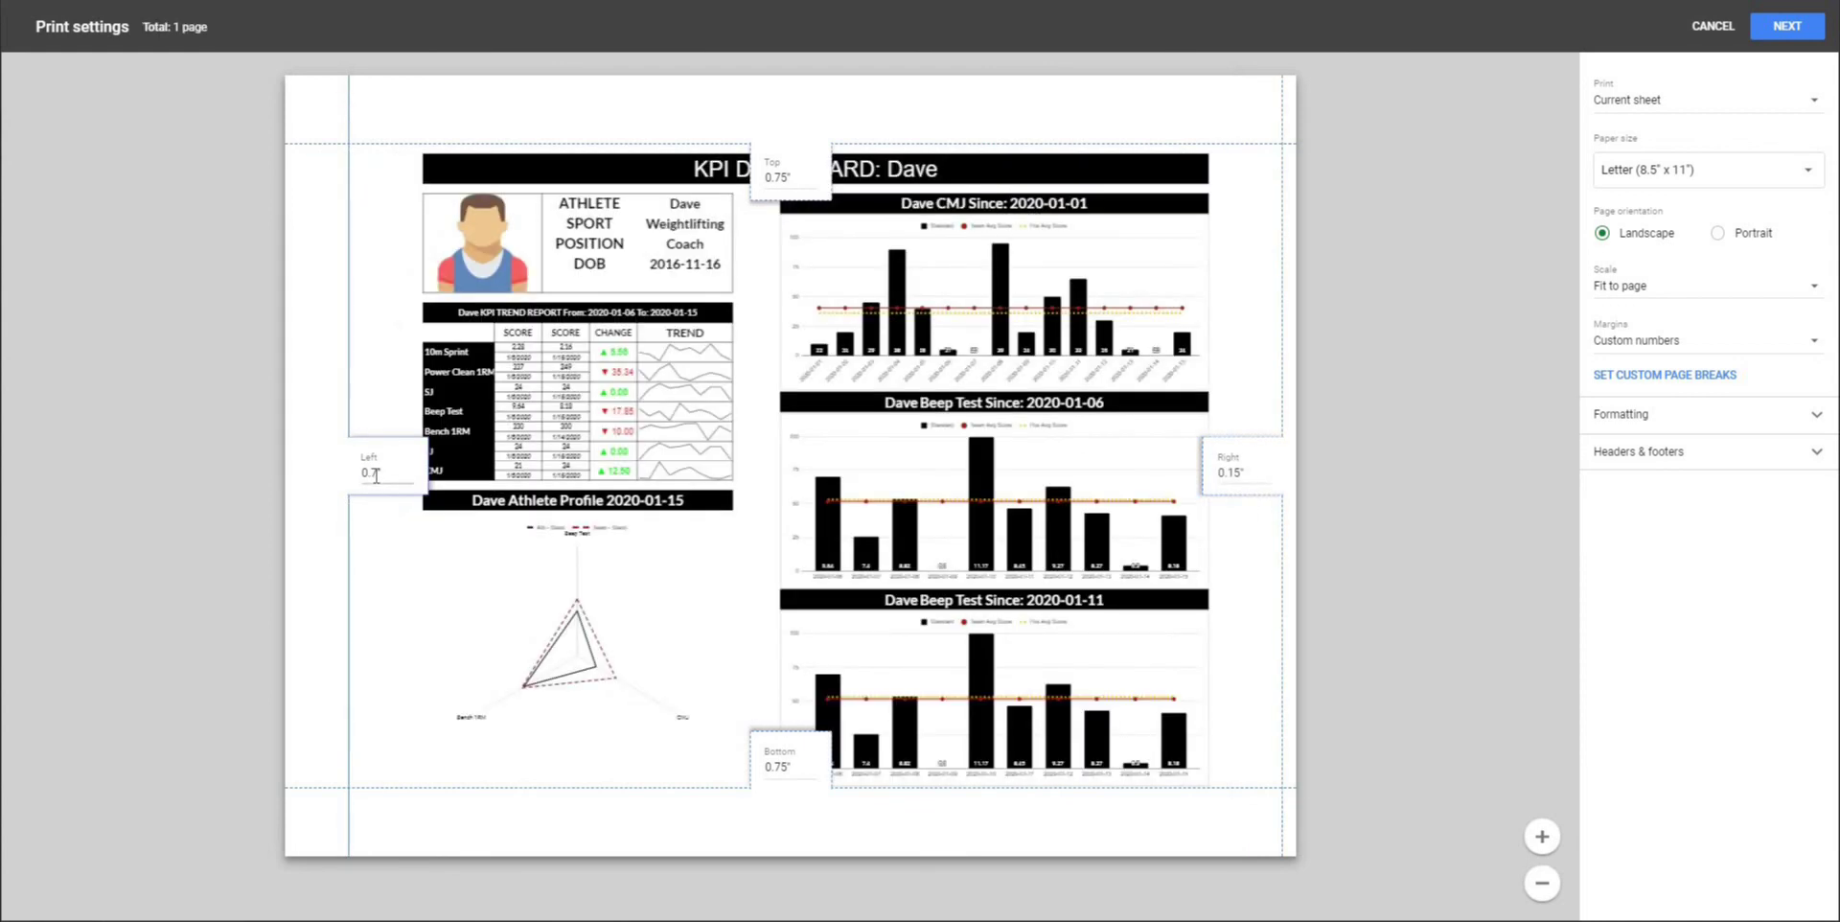
click(371, 473)
click(774, 765)
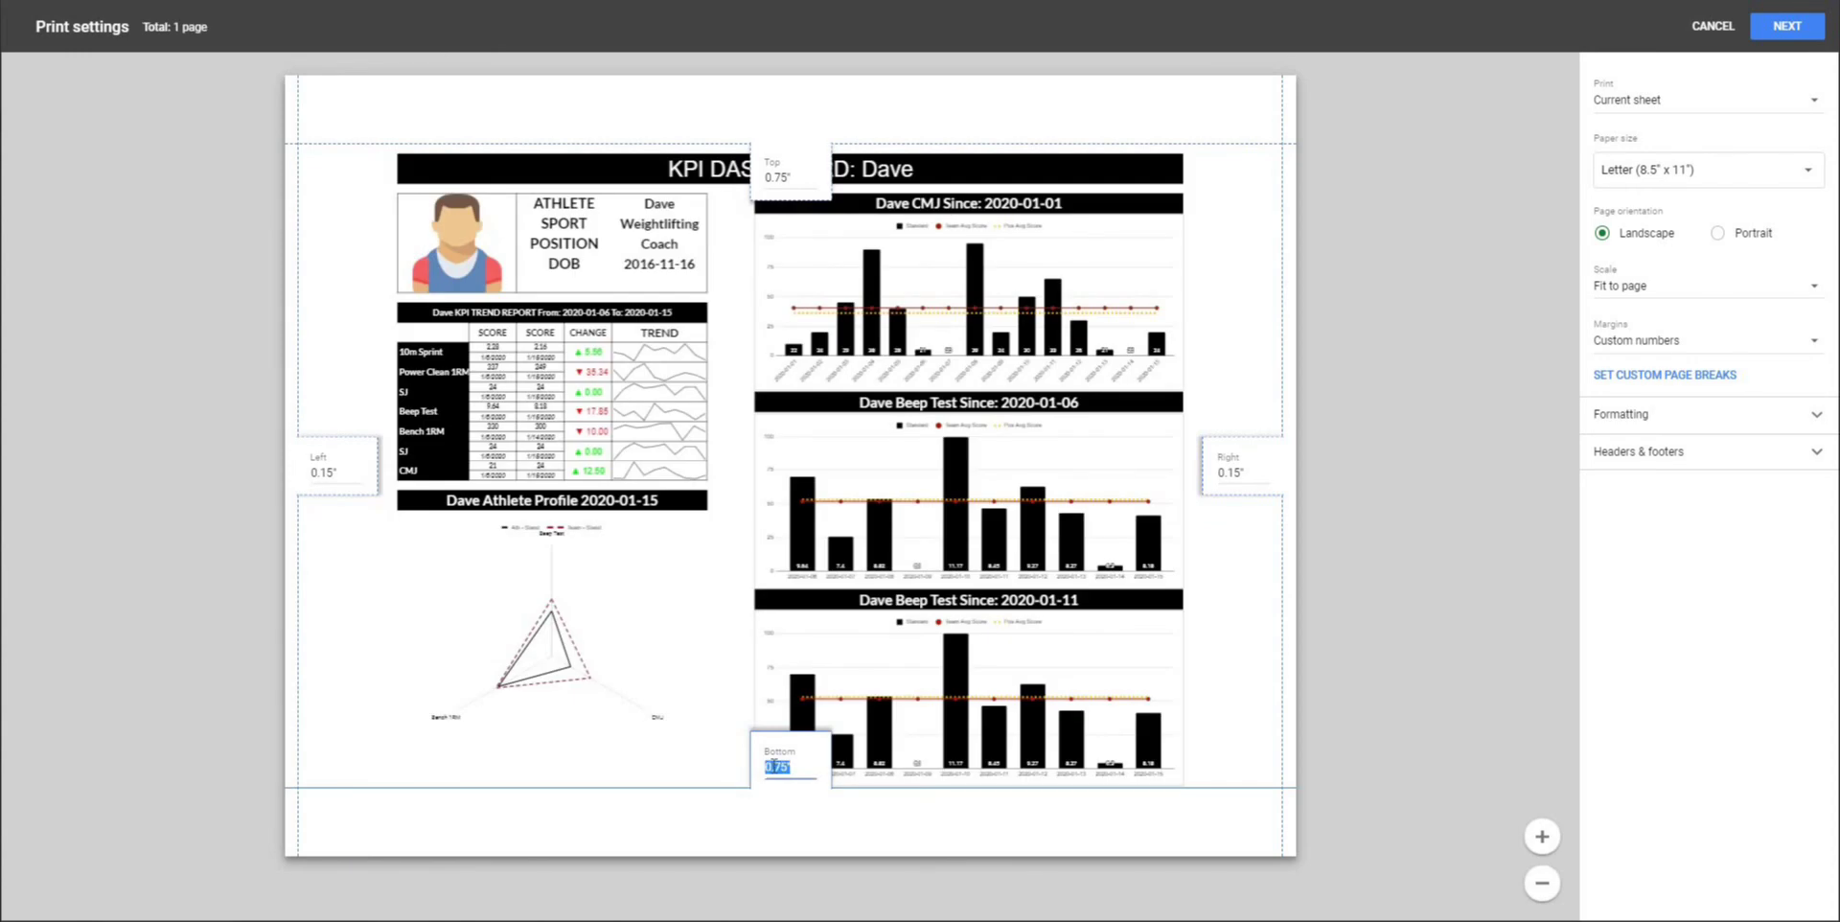
text(0.15)
click(778, 180)
key(Return)
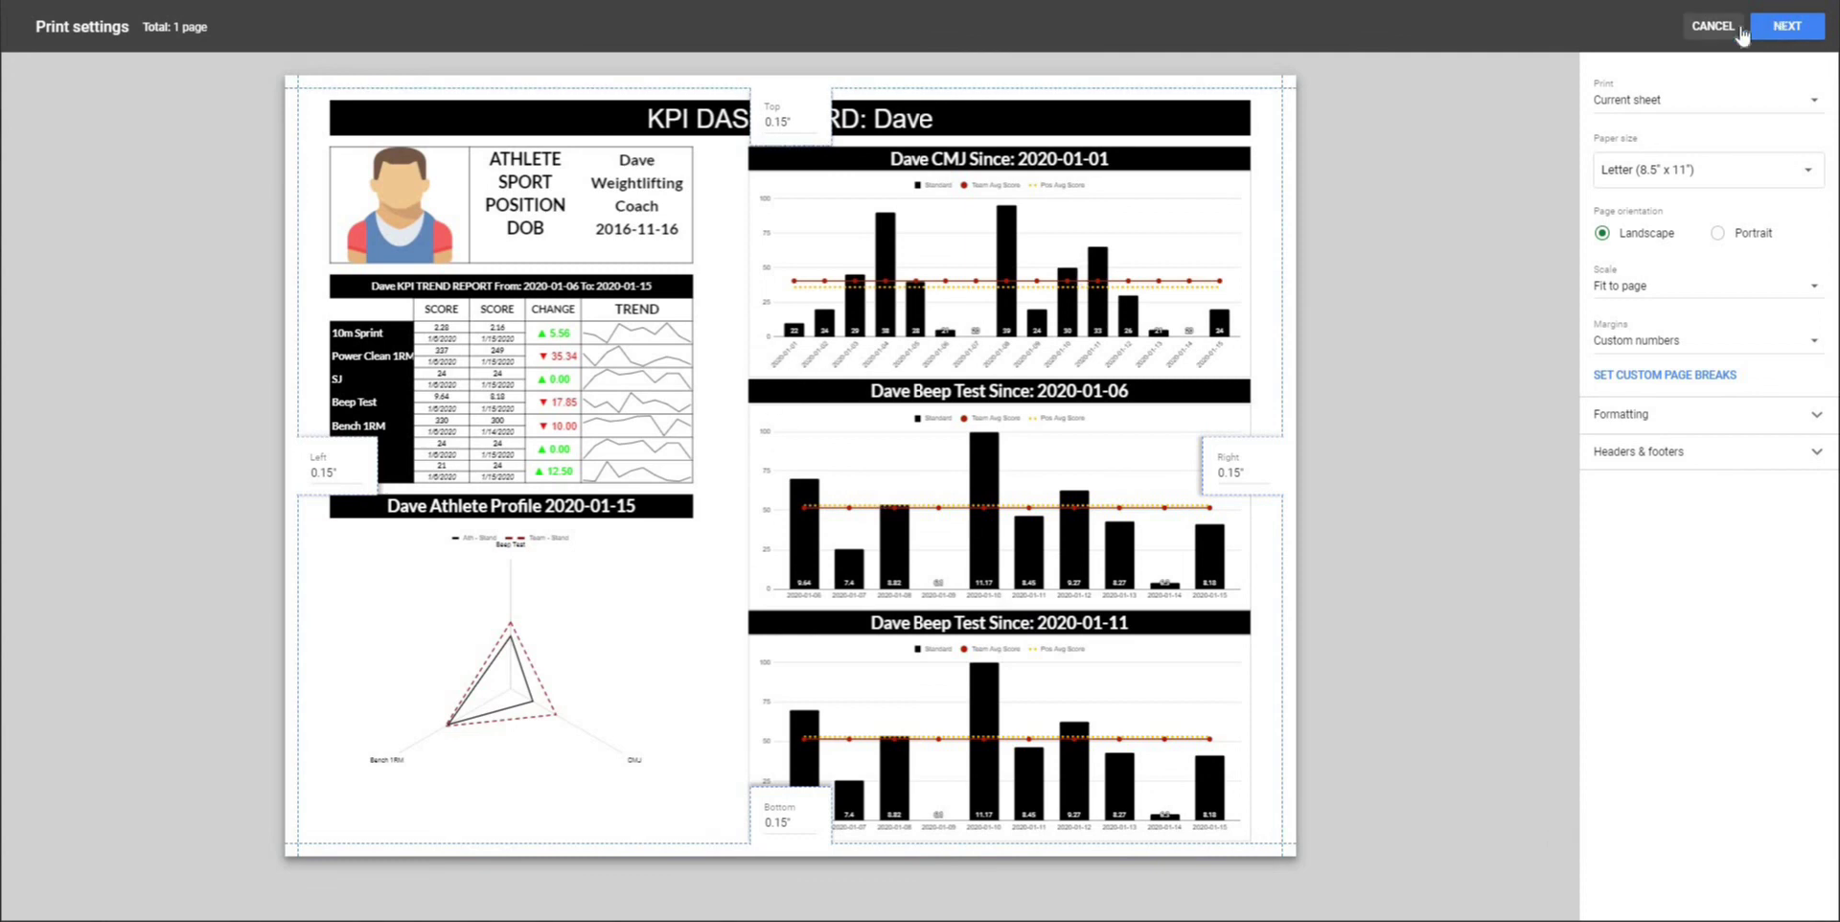
click(1706, 27)
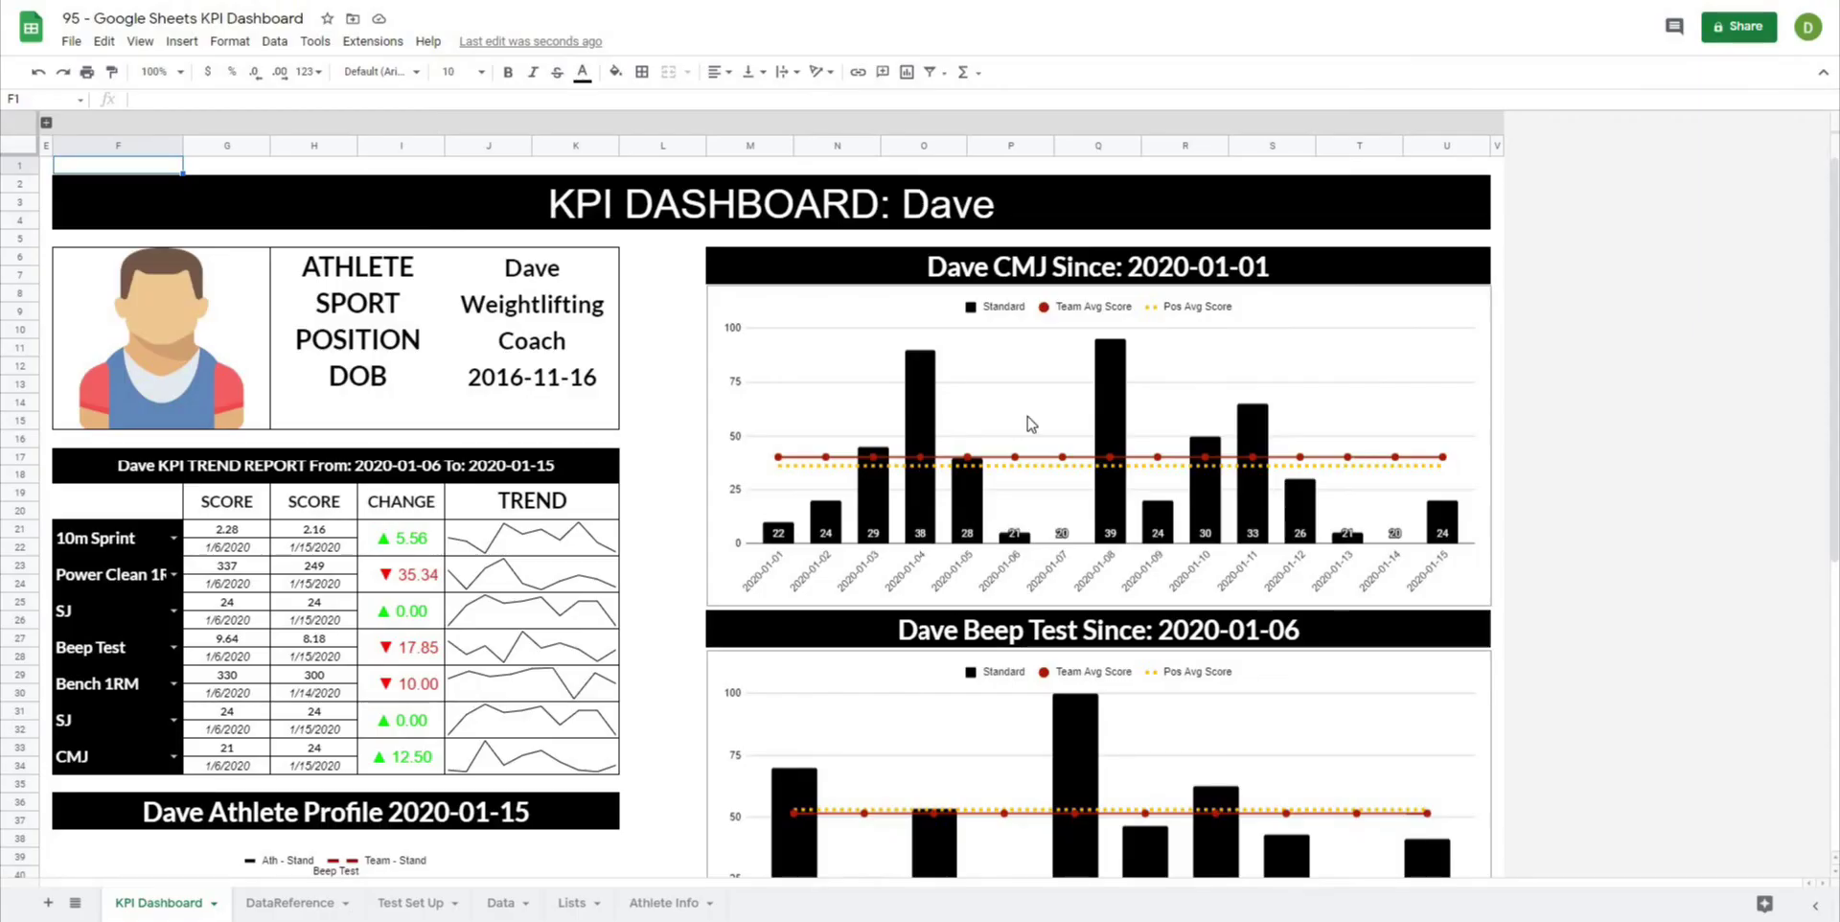
click(702, 385)
scroll(690, 422, down, 3)
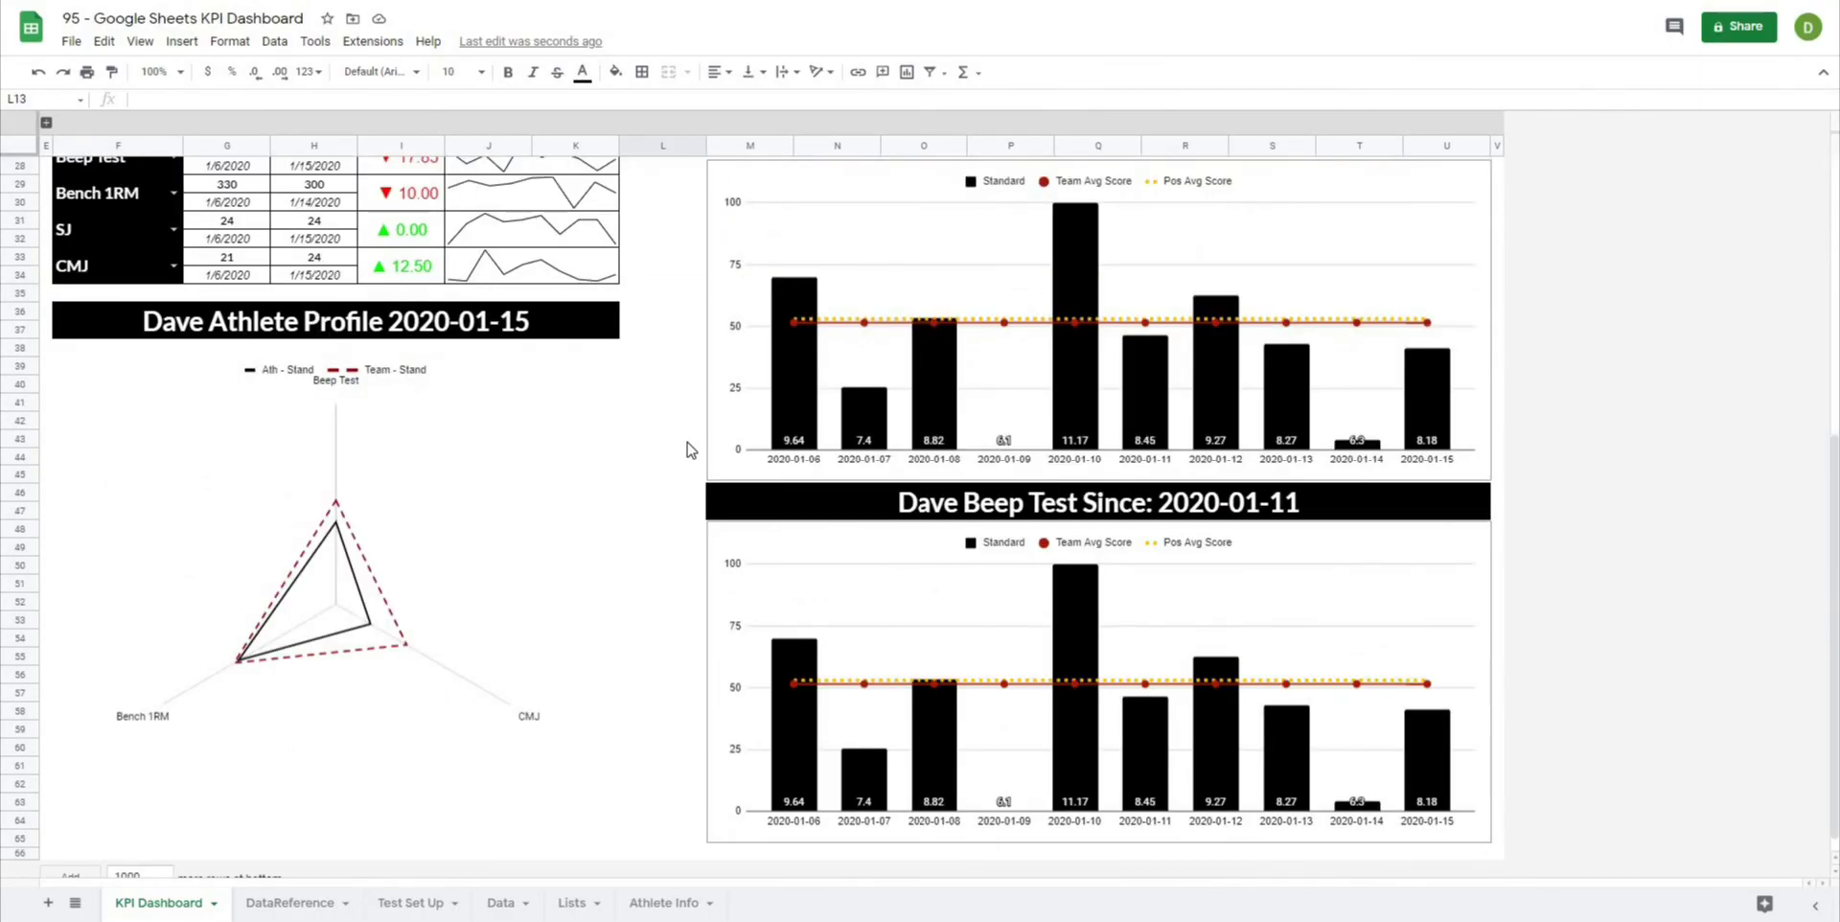
scroll(691, 451, up, 3)
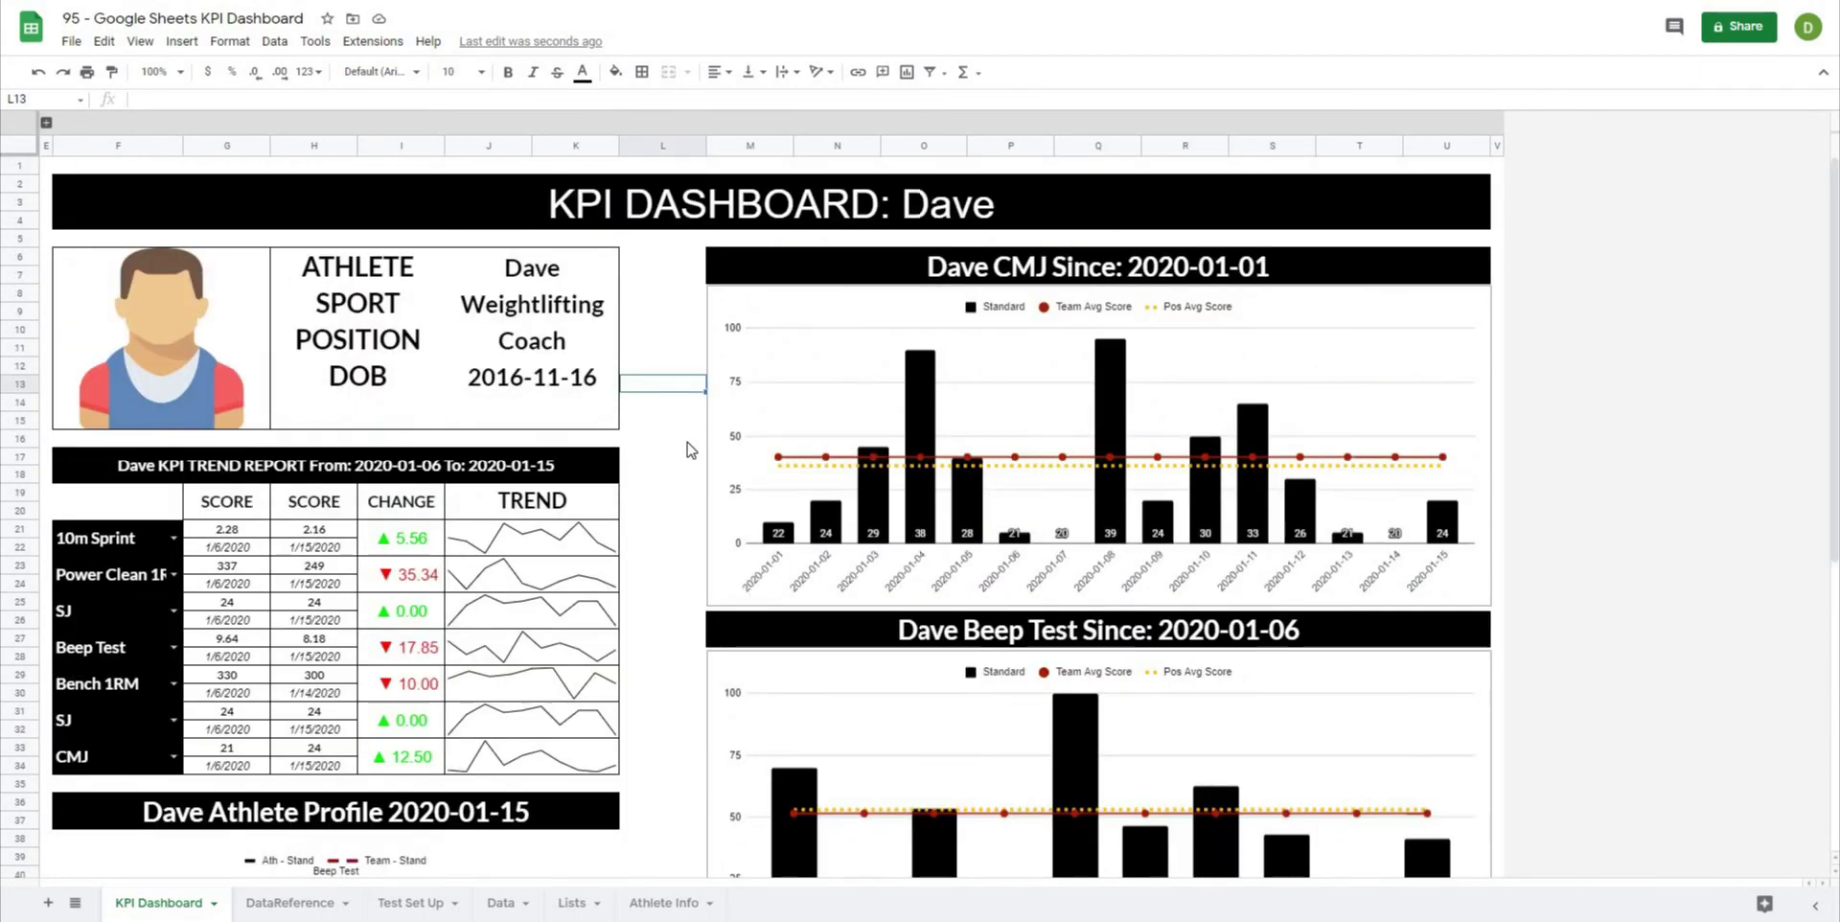